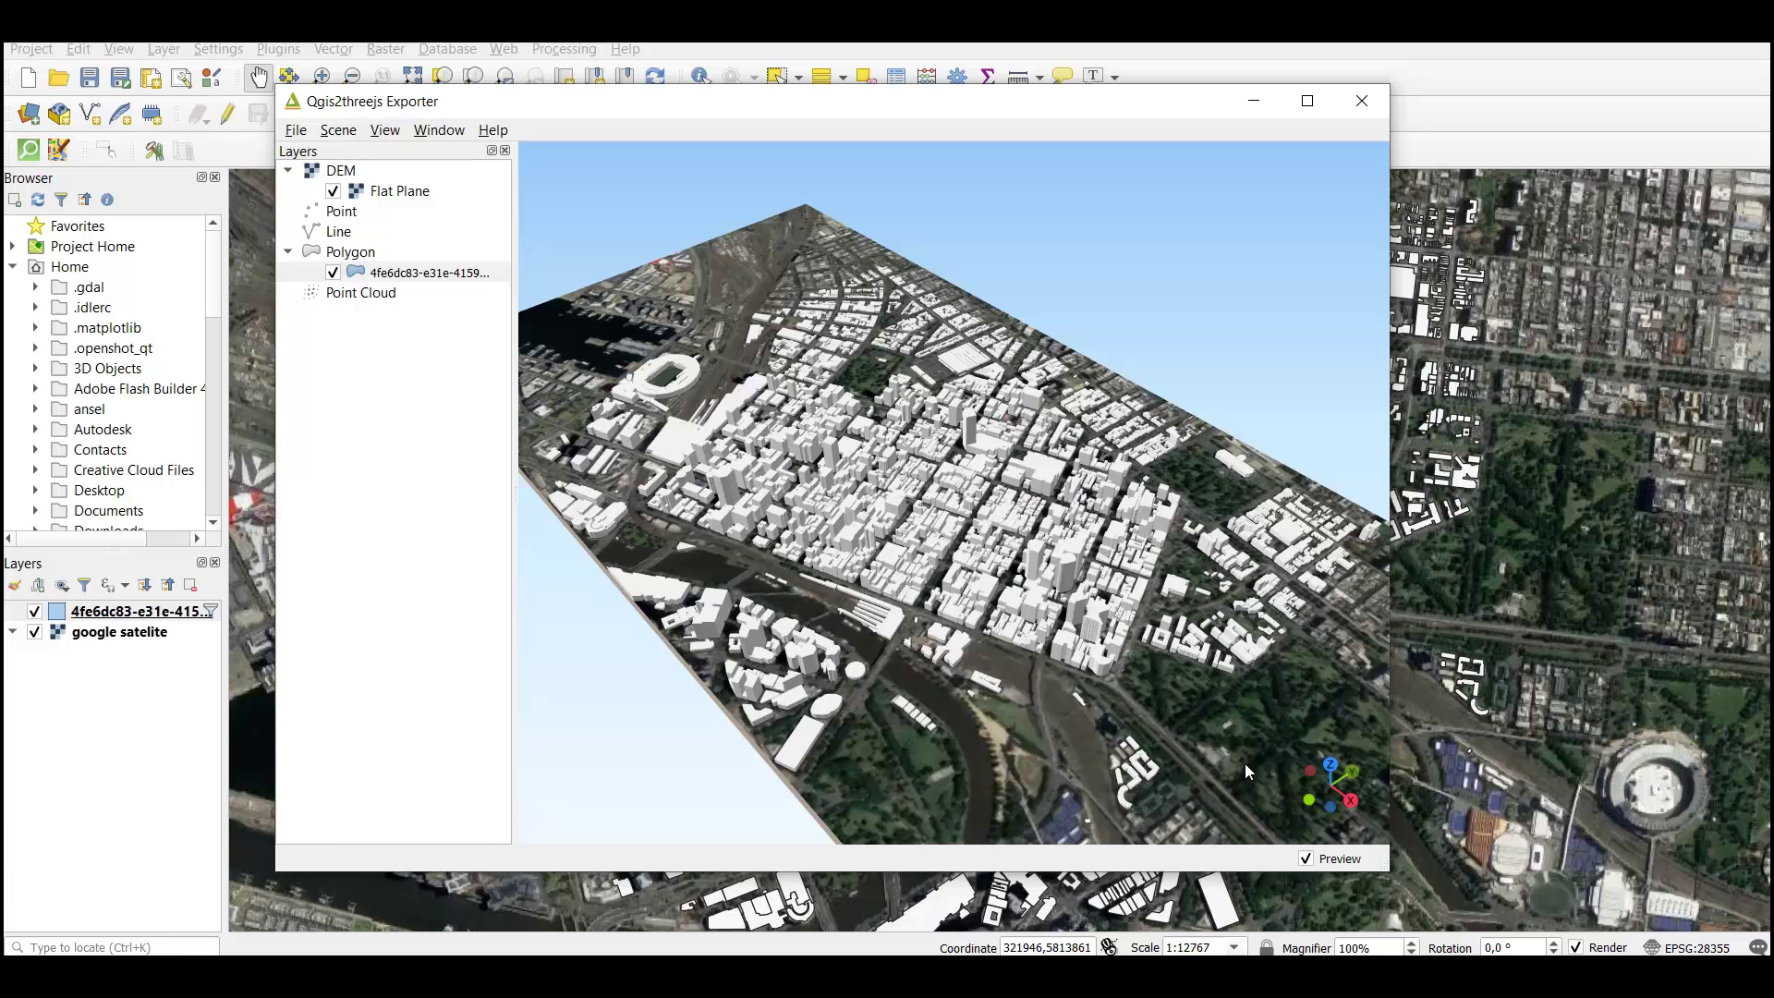
left_click_drag(1239, 728, 1206, 705)
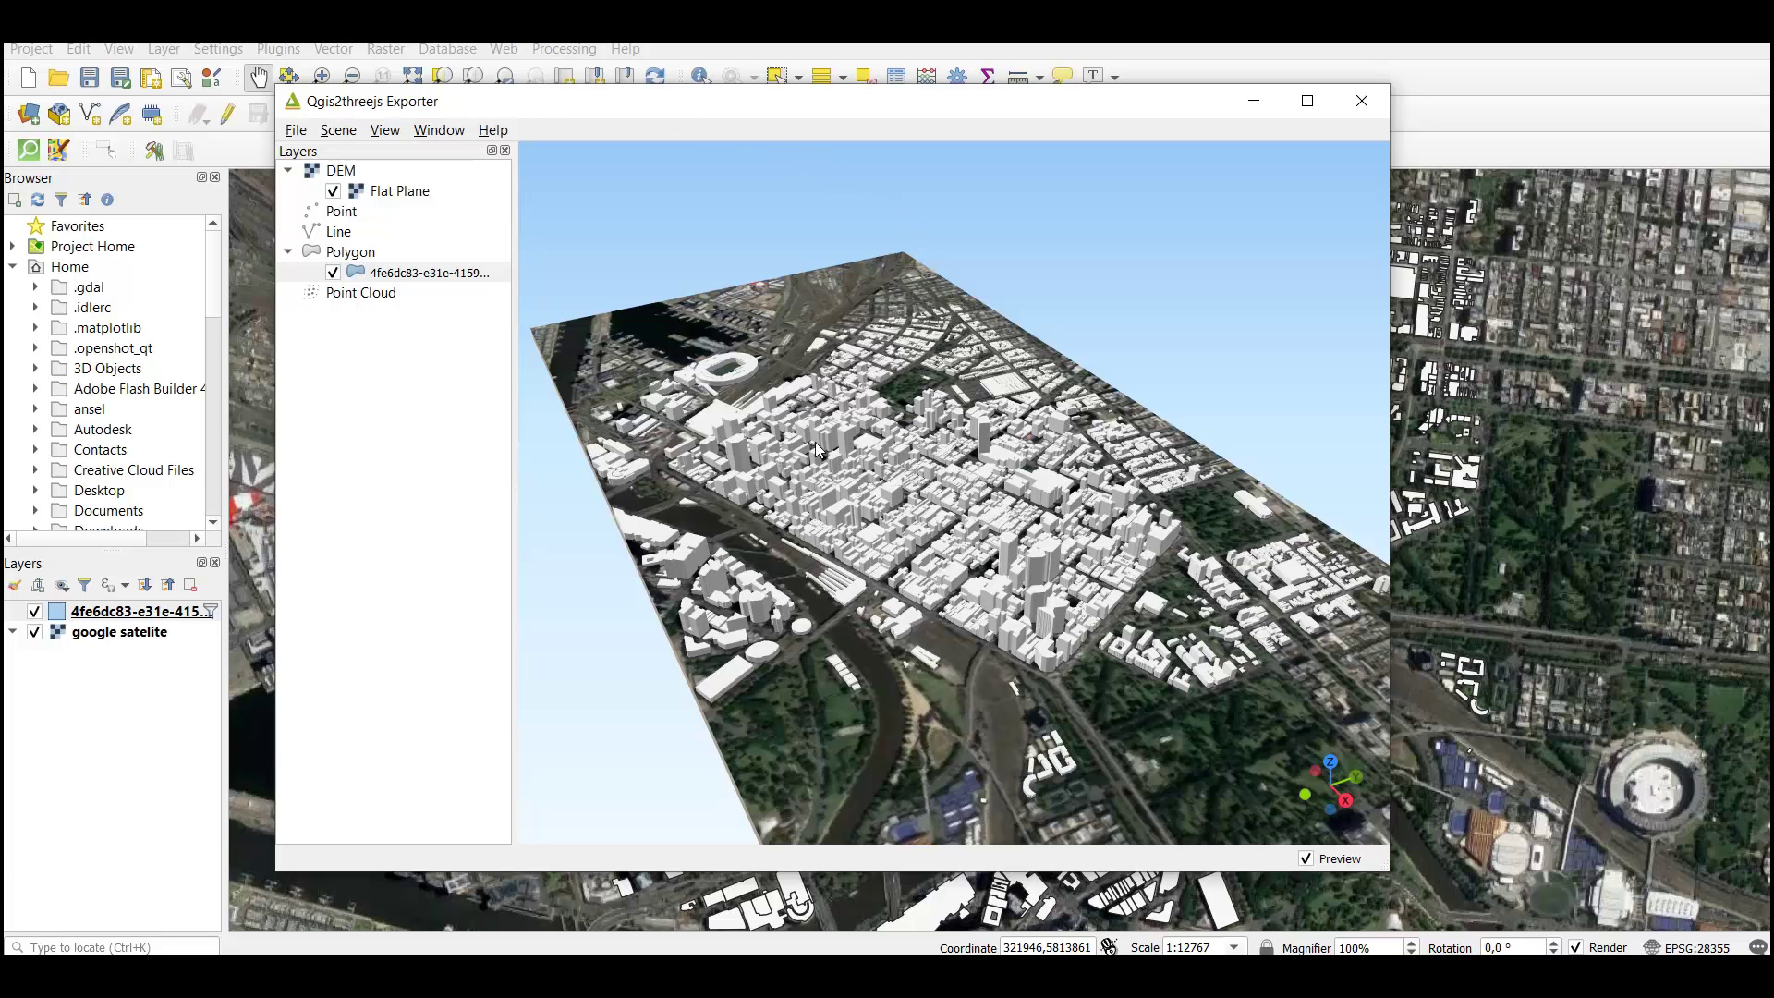
left_click_drag(828, 501, 1172, 559)
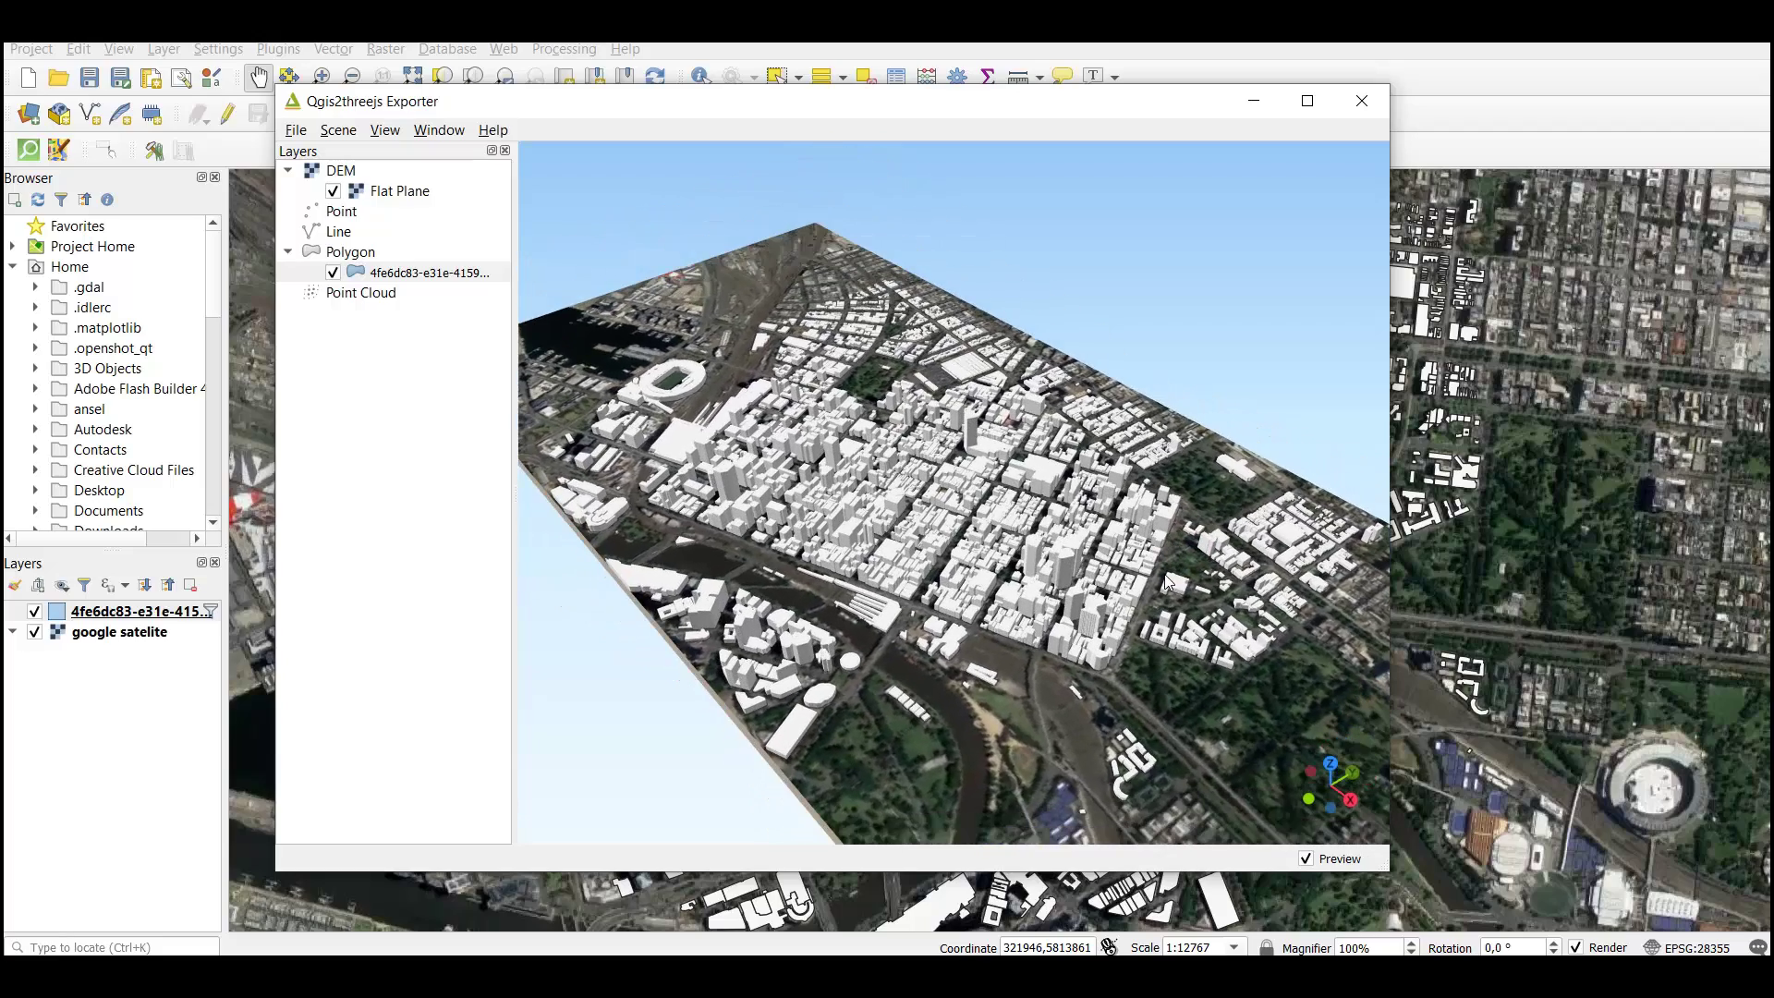
scroll(1164, 574, "up", 3)
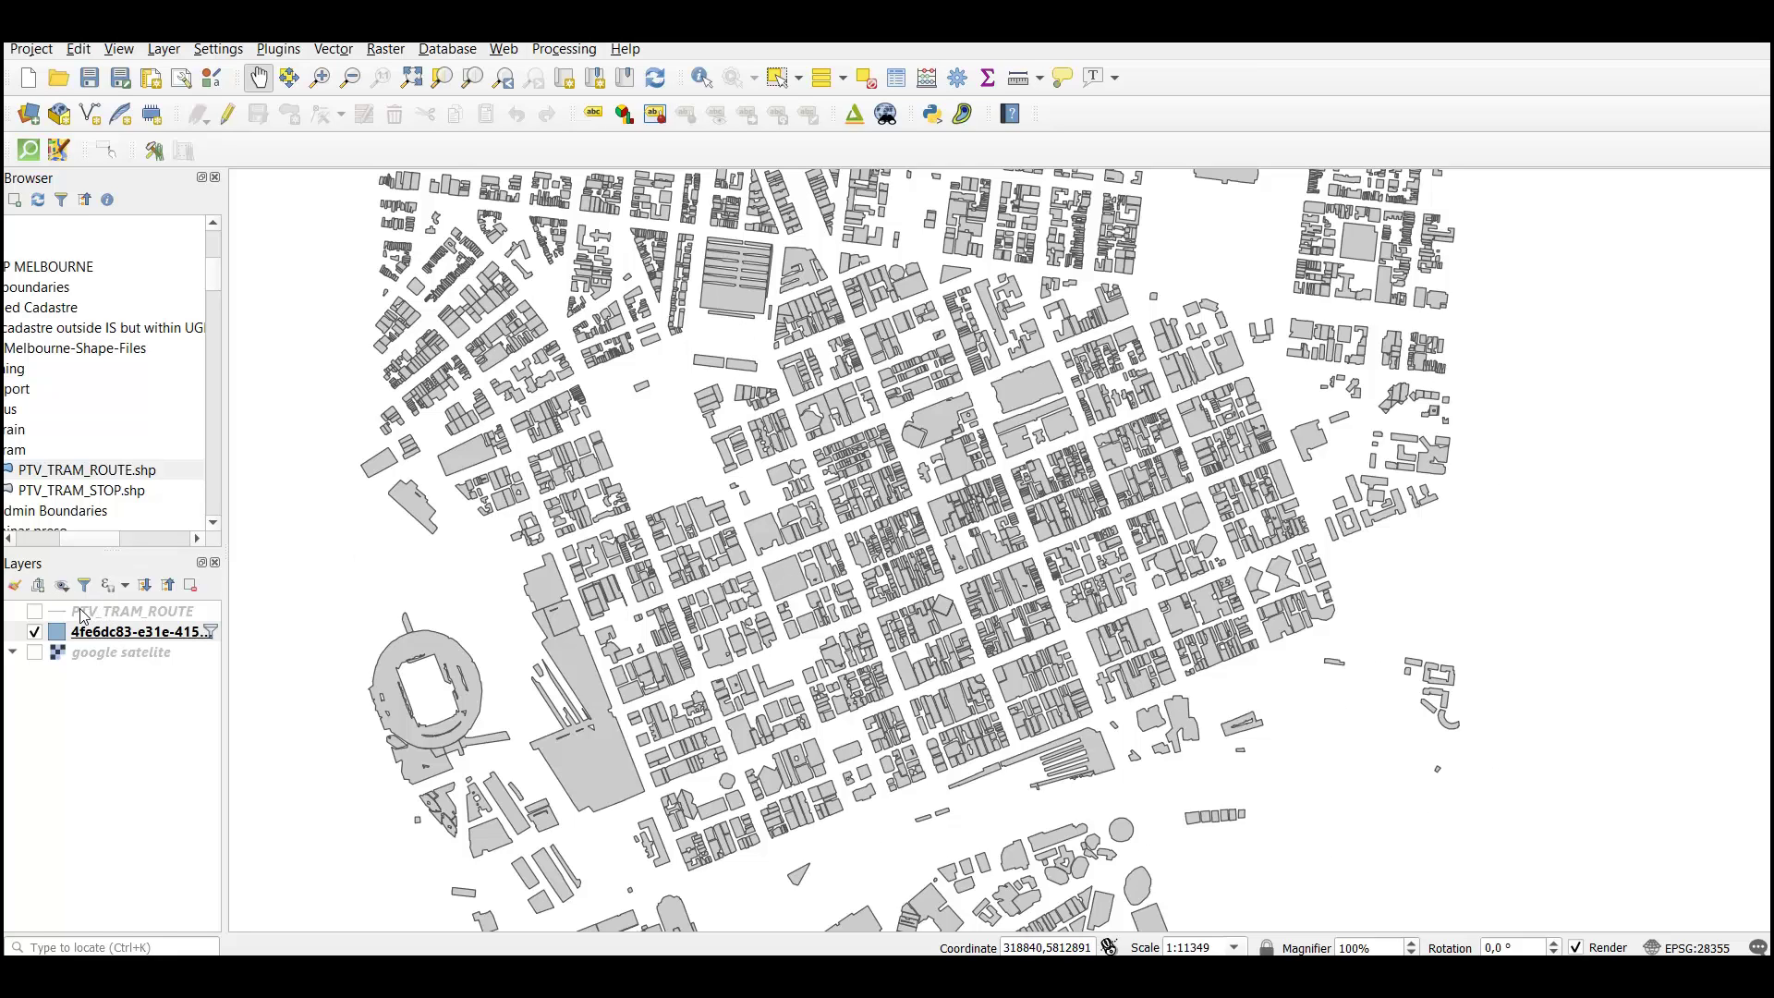
Show the PTV_TRAM_ROUTE layer, make it editable and select the two tram route lines that cross in the city centre
left_click(36, 611)
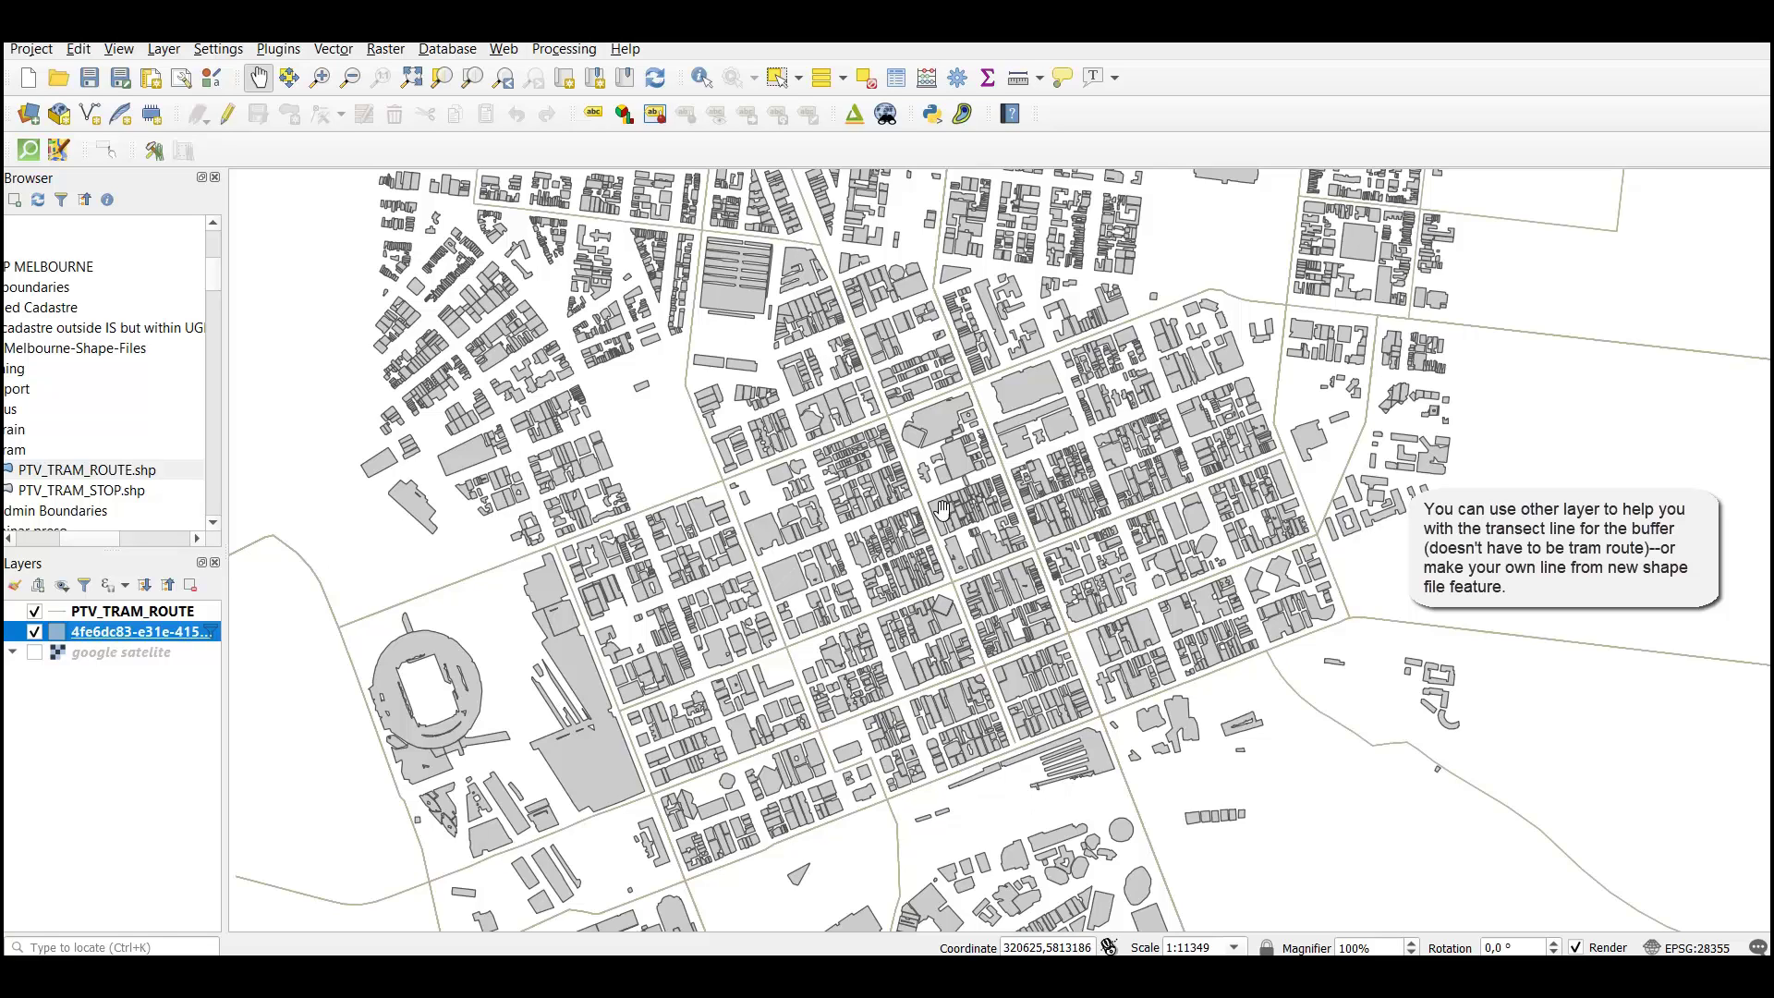
left_click(106, 611)
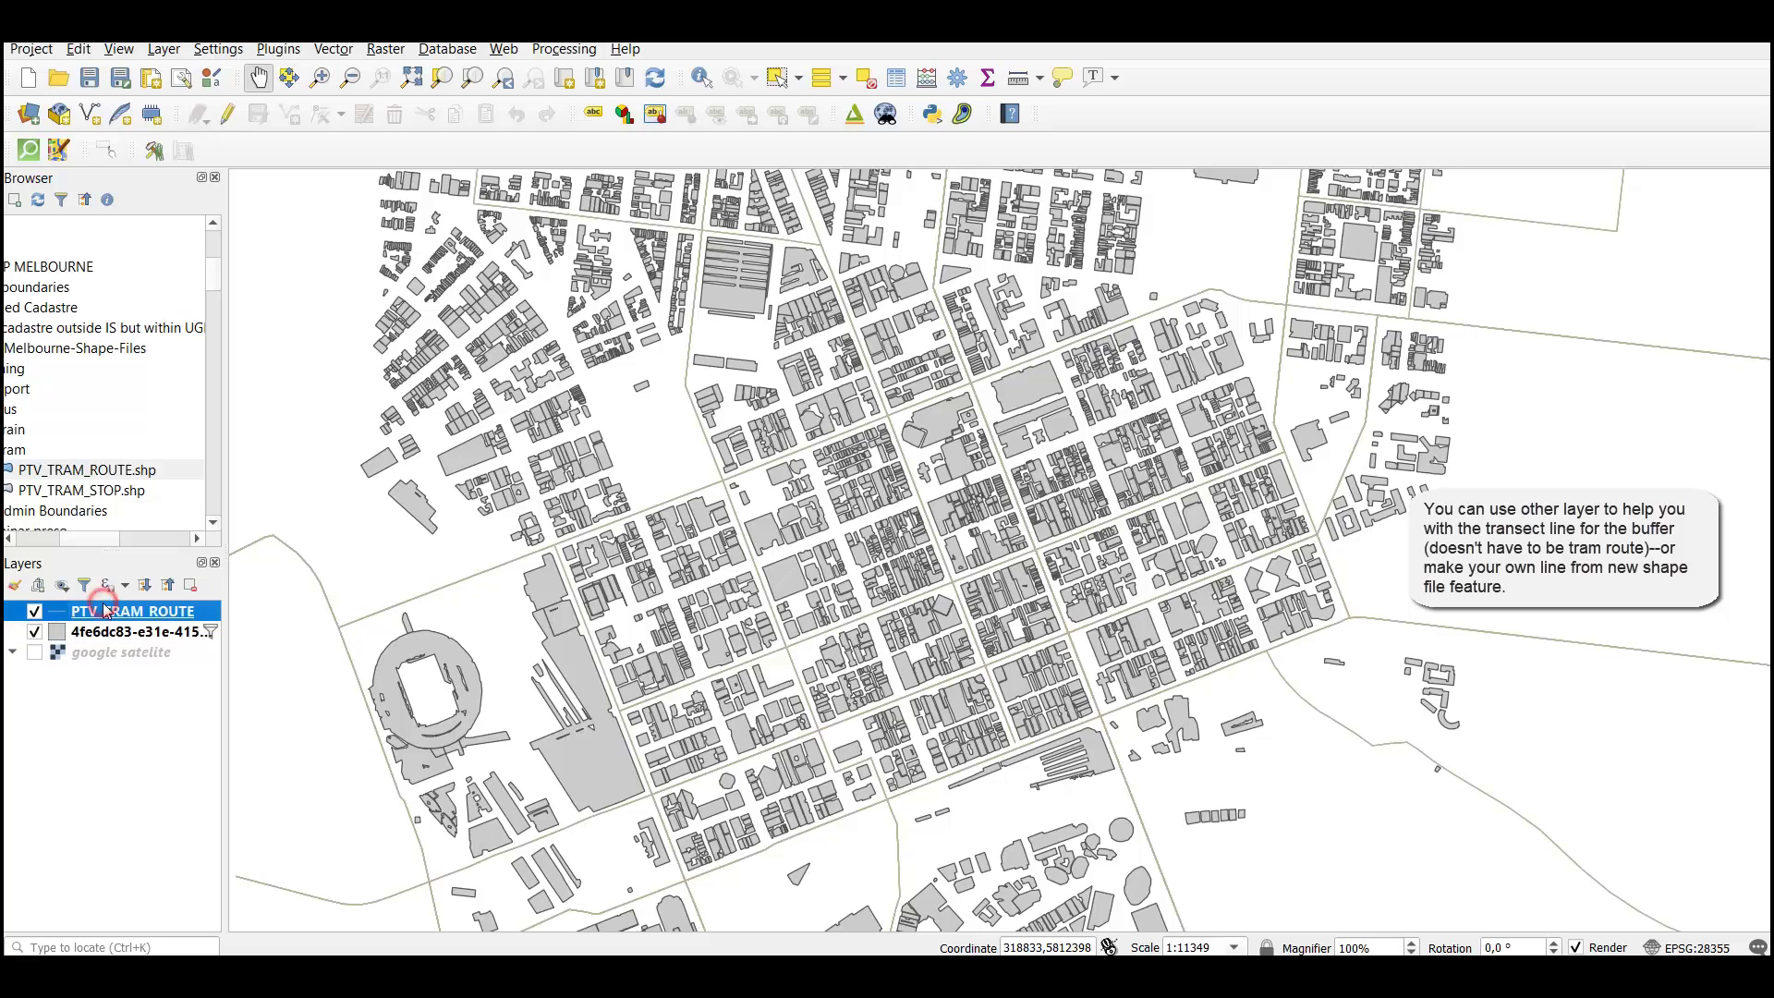
left_click(233, 118)
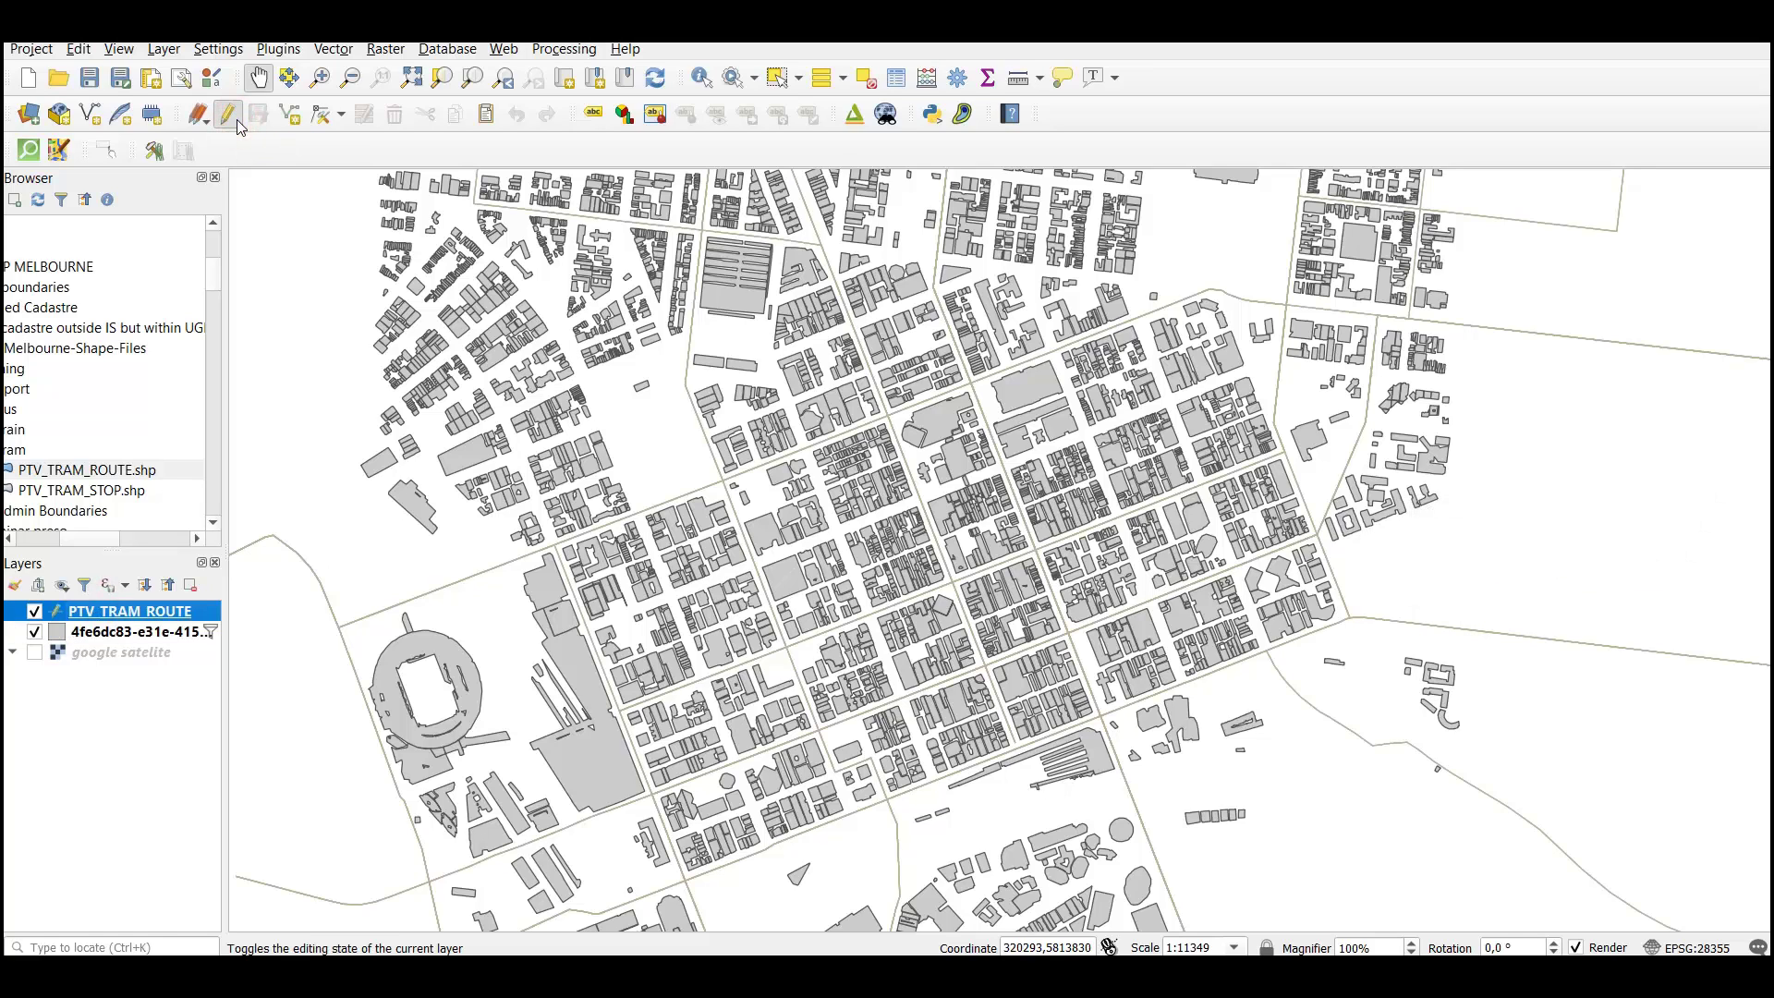
left_click(779, 78)
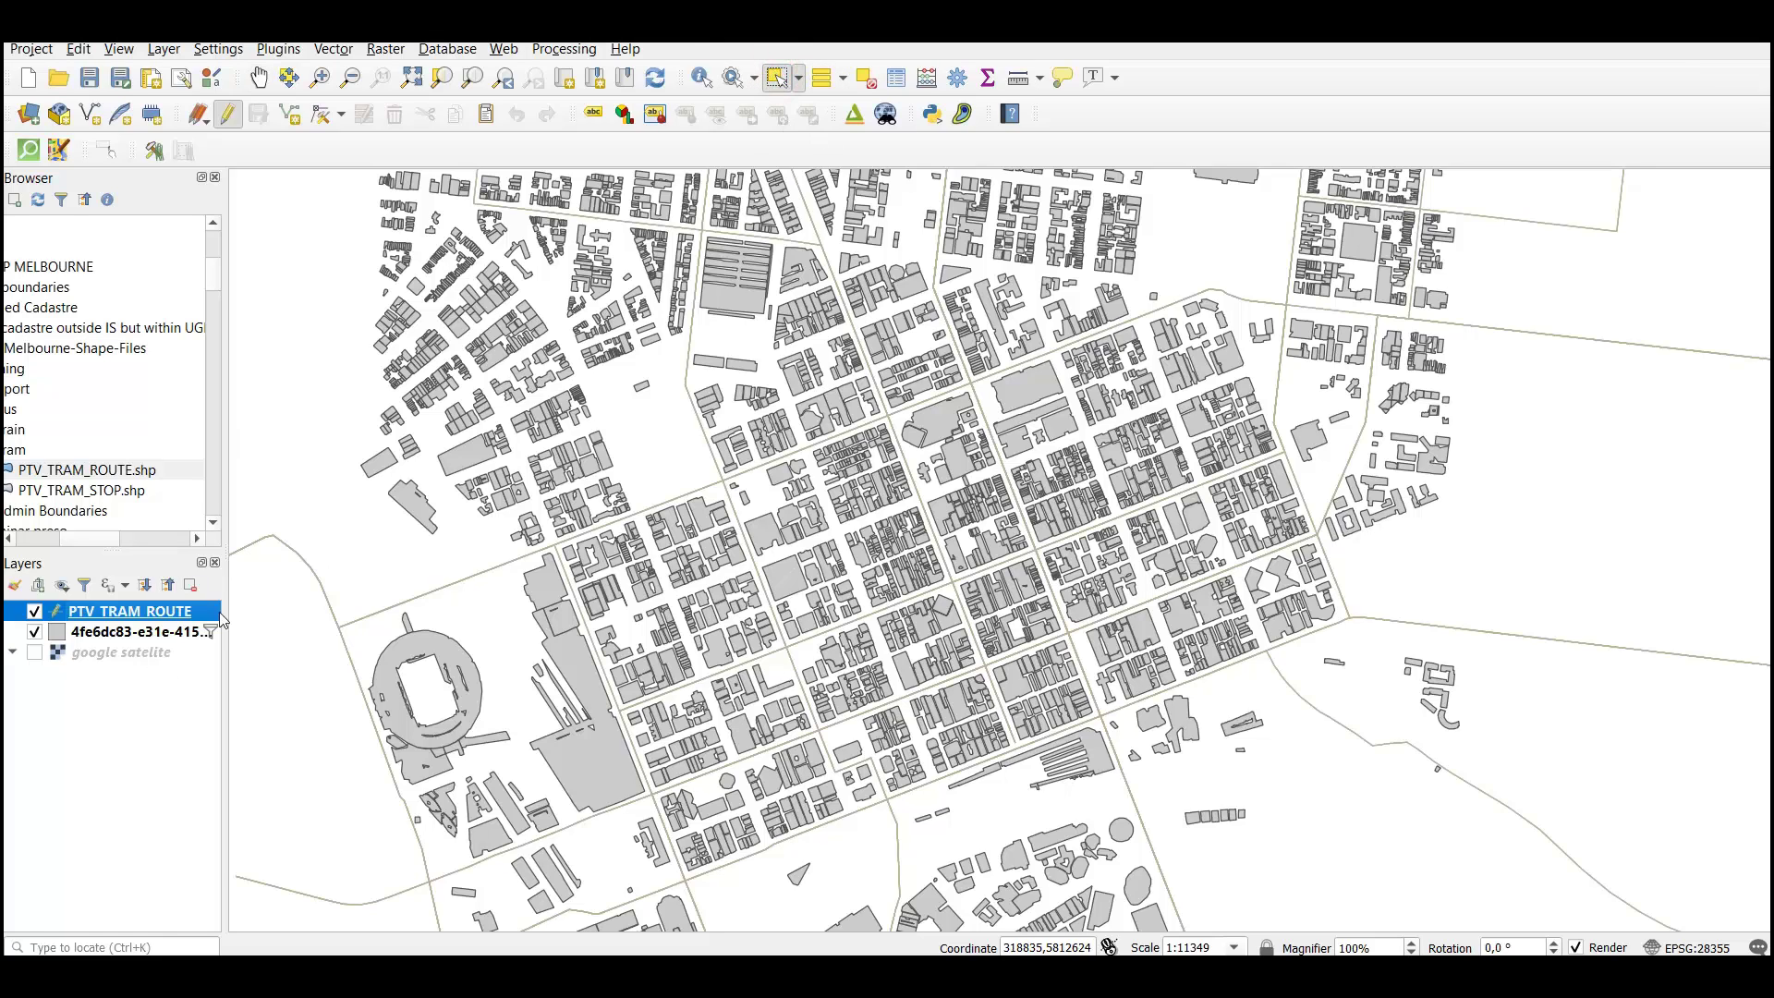
left_click(786, 654)
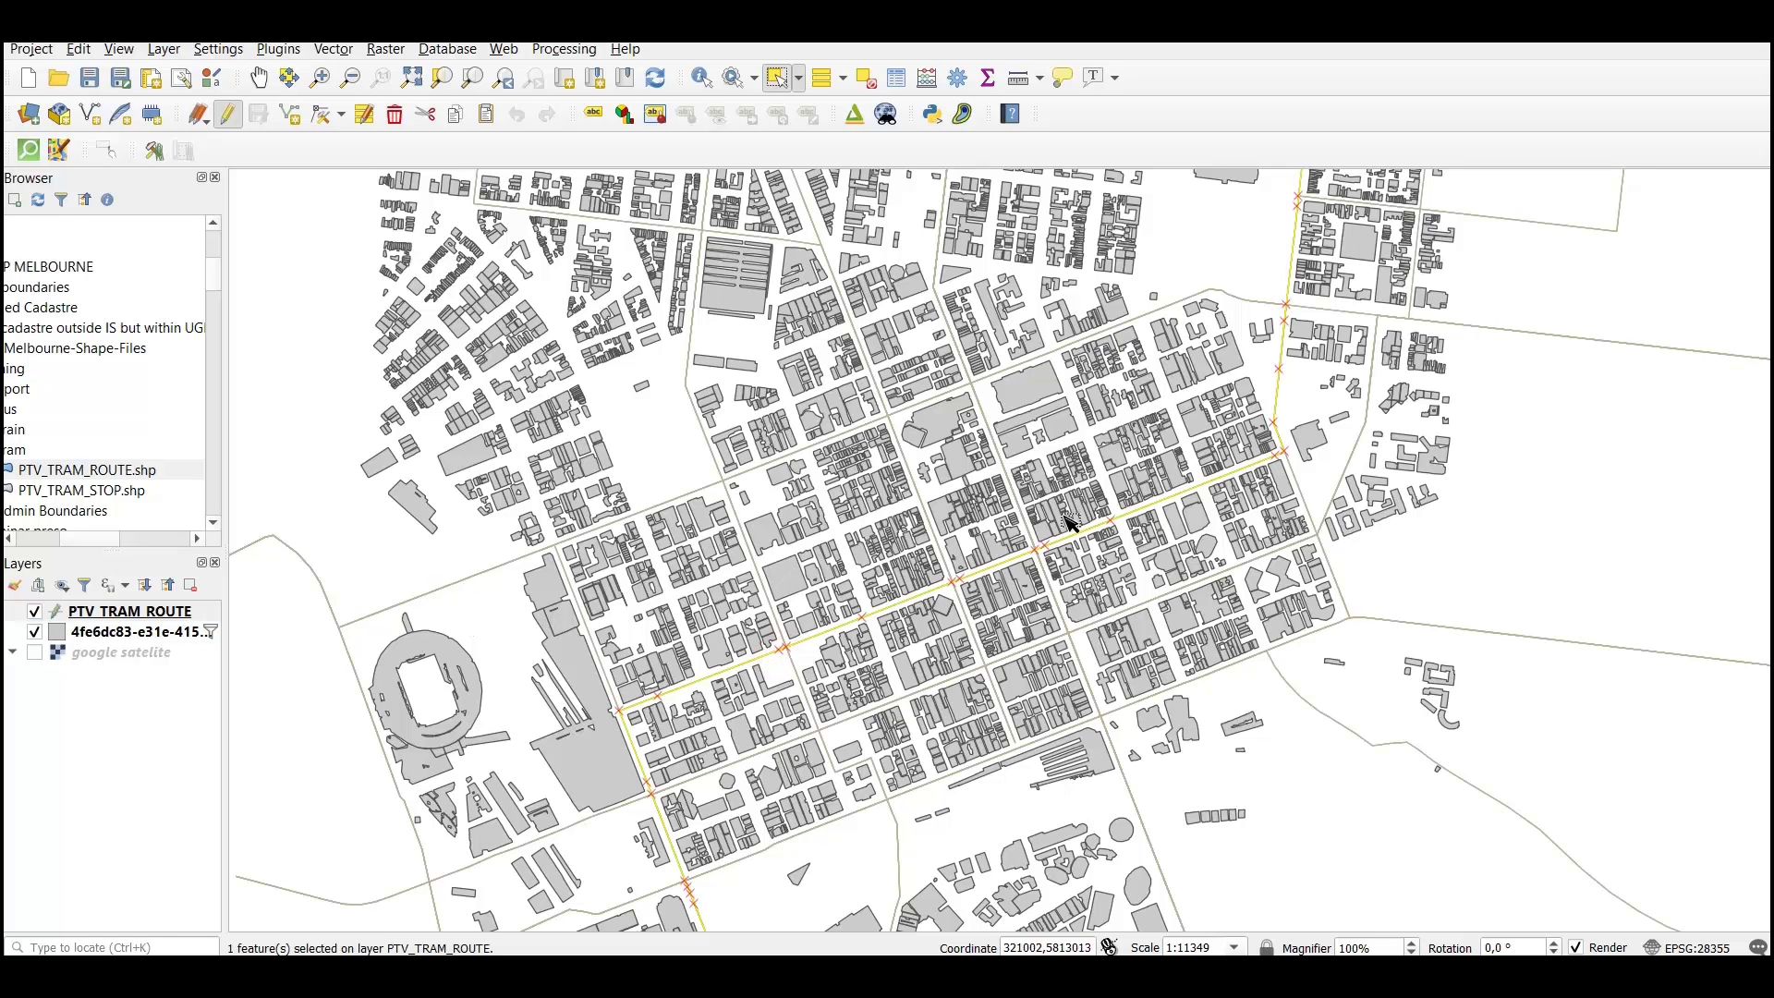
left_click(938, 542, "shift")
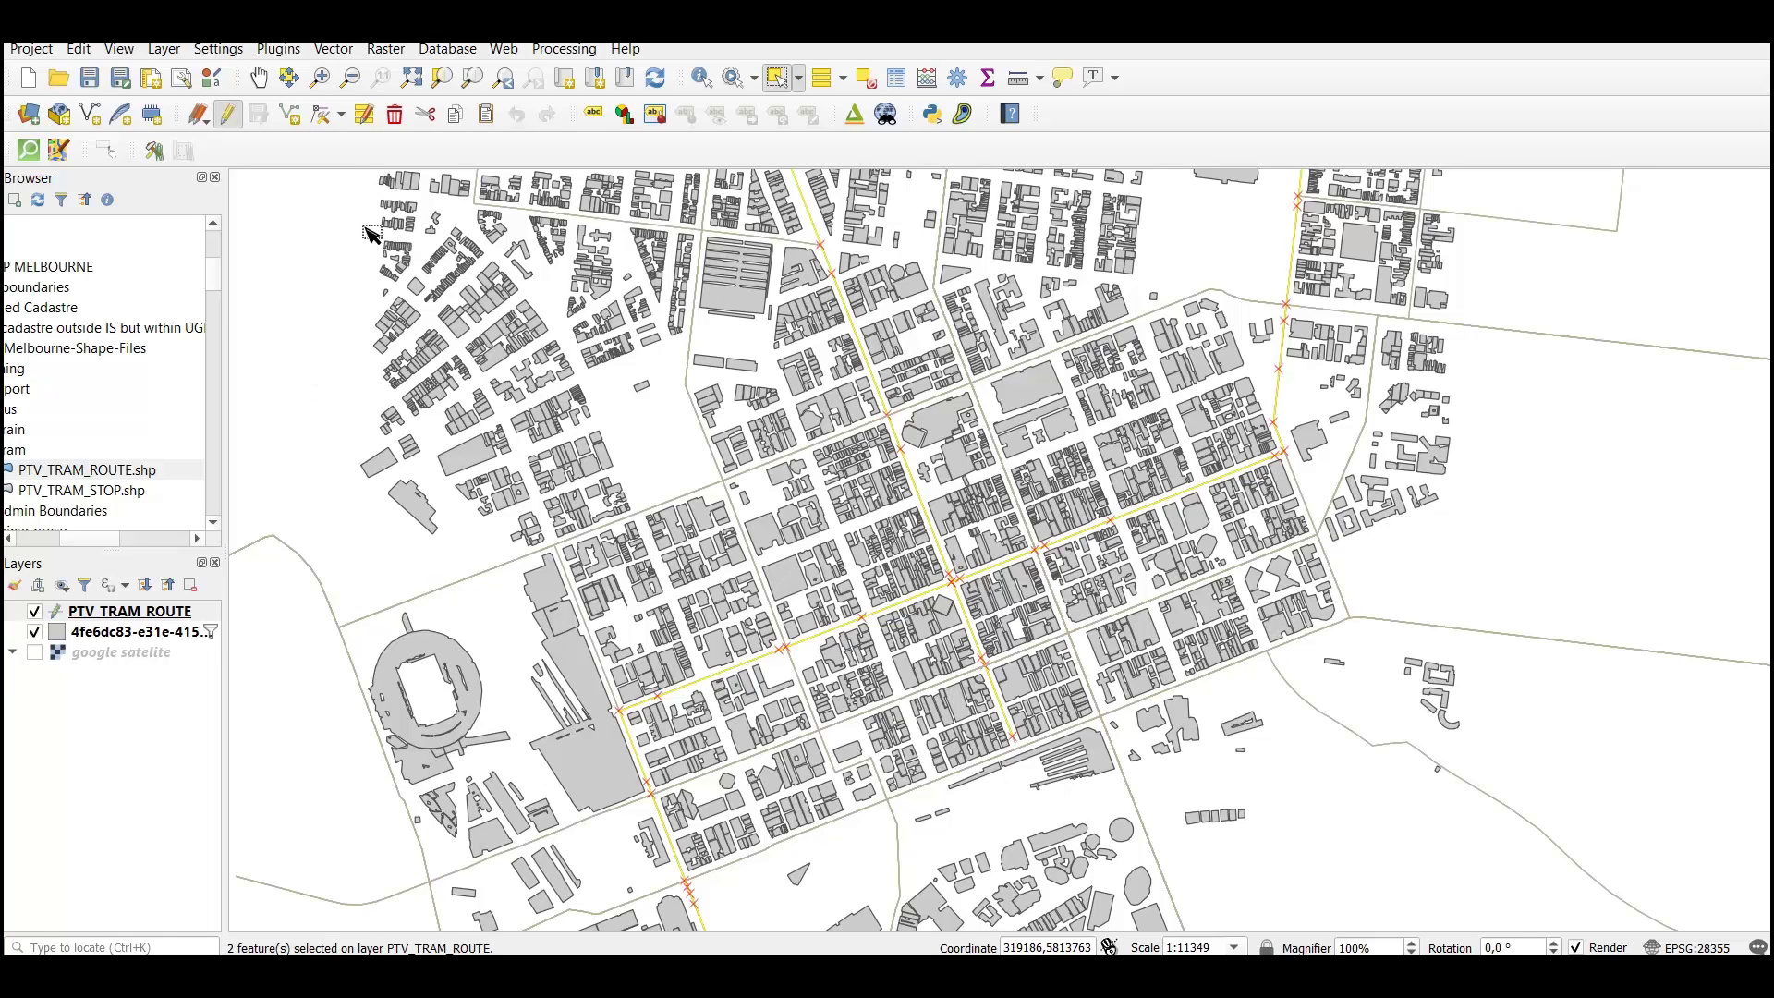
Start a new shapefile layer with the file name transect3, stored in the building footprints folder
left_click(91, 112)
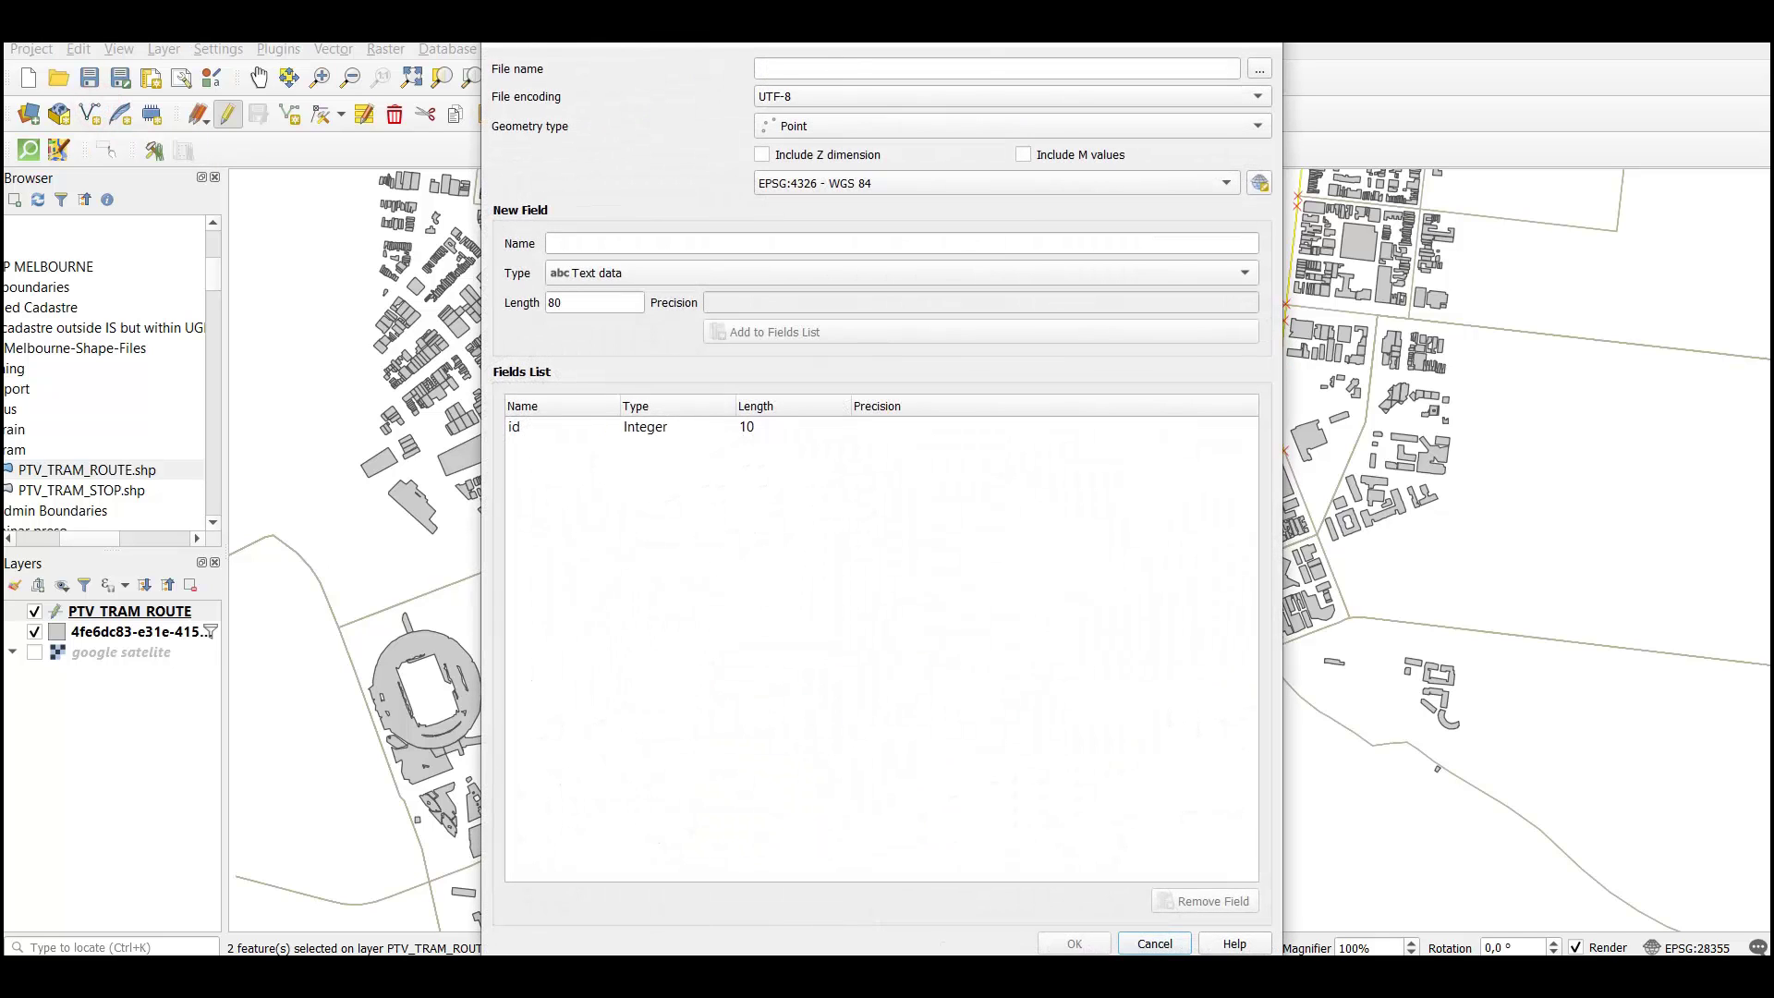
left_click_drag(742, 27, 596, 44)
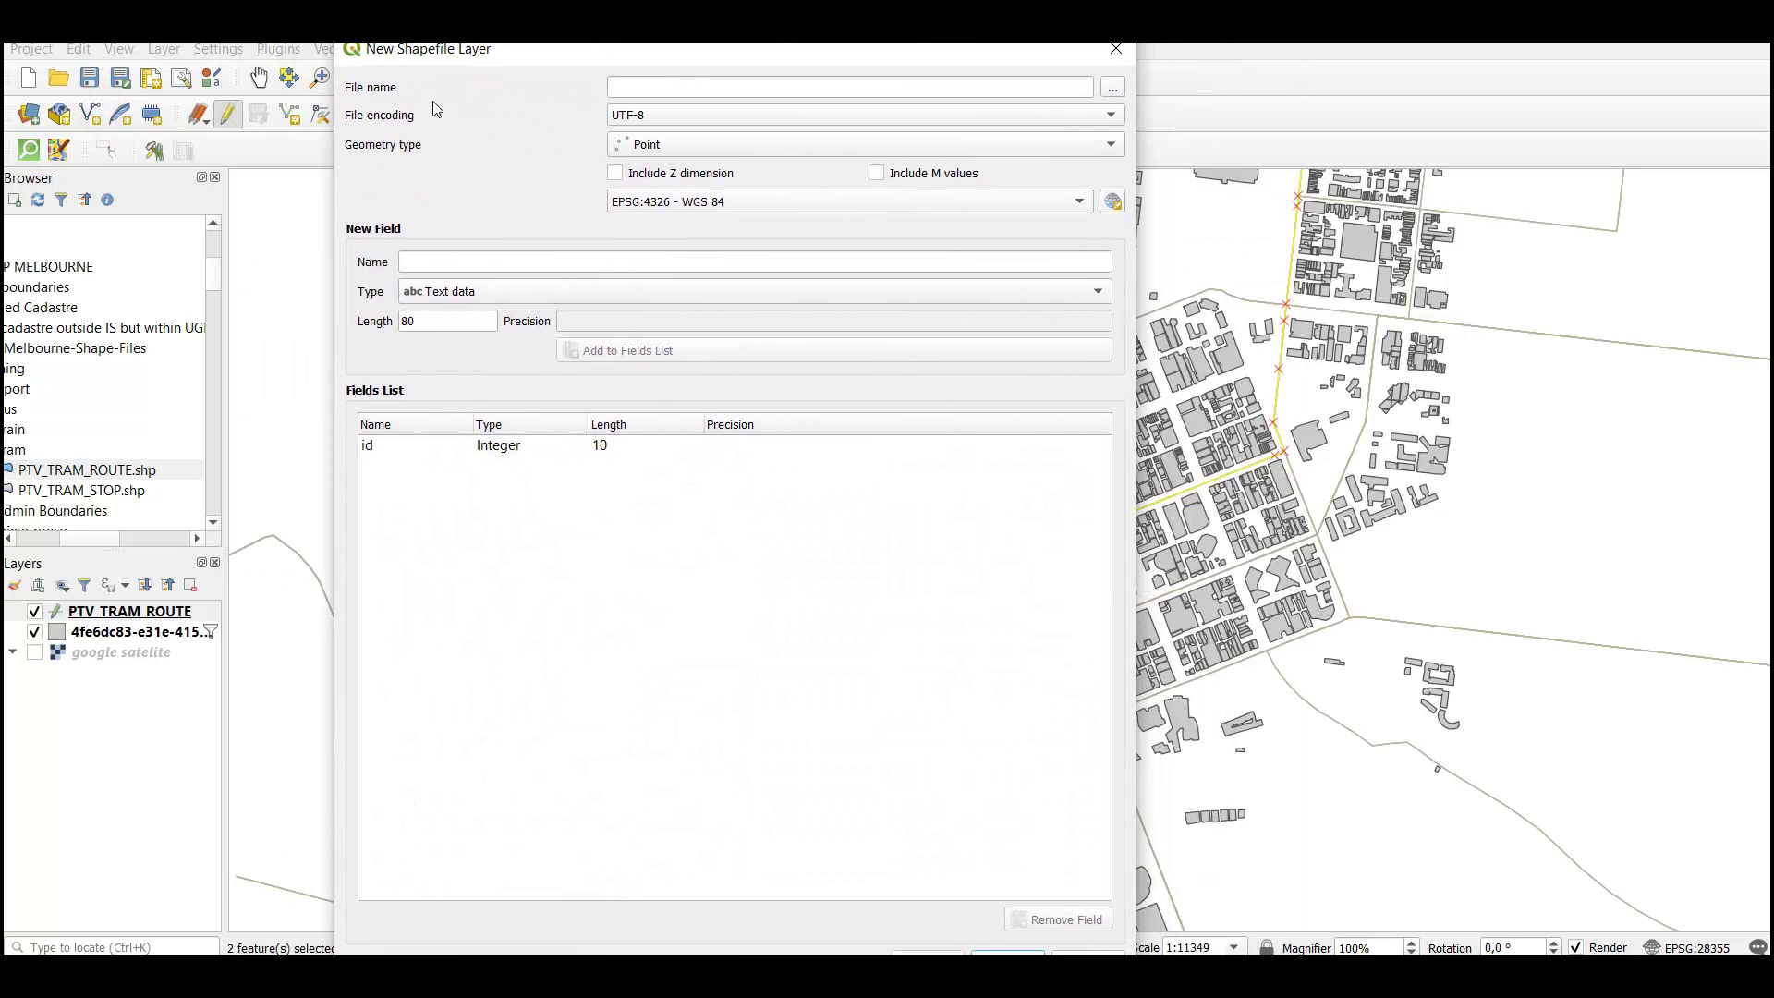
left_click(1113, 87)
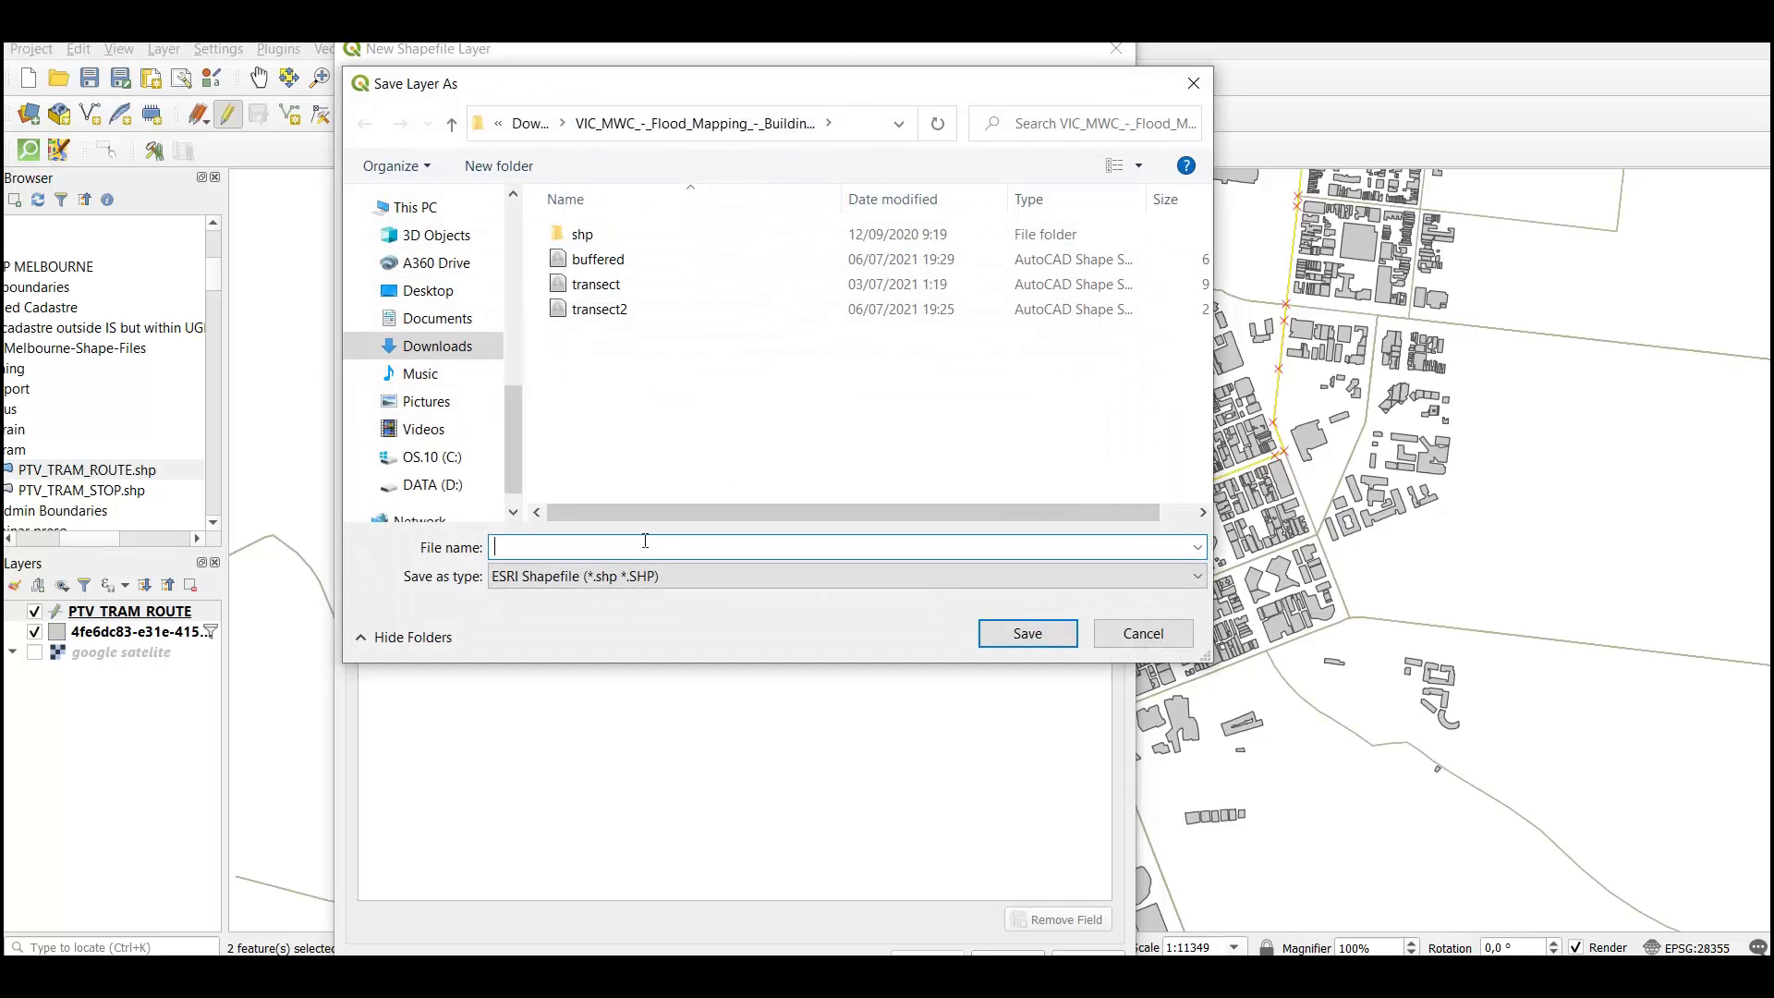
type("t")
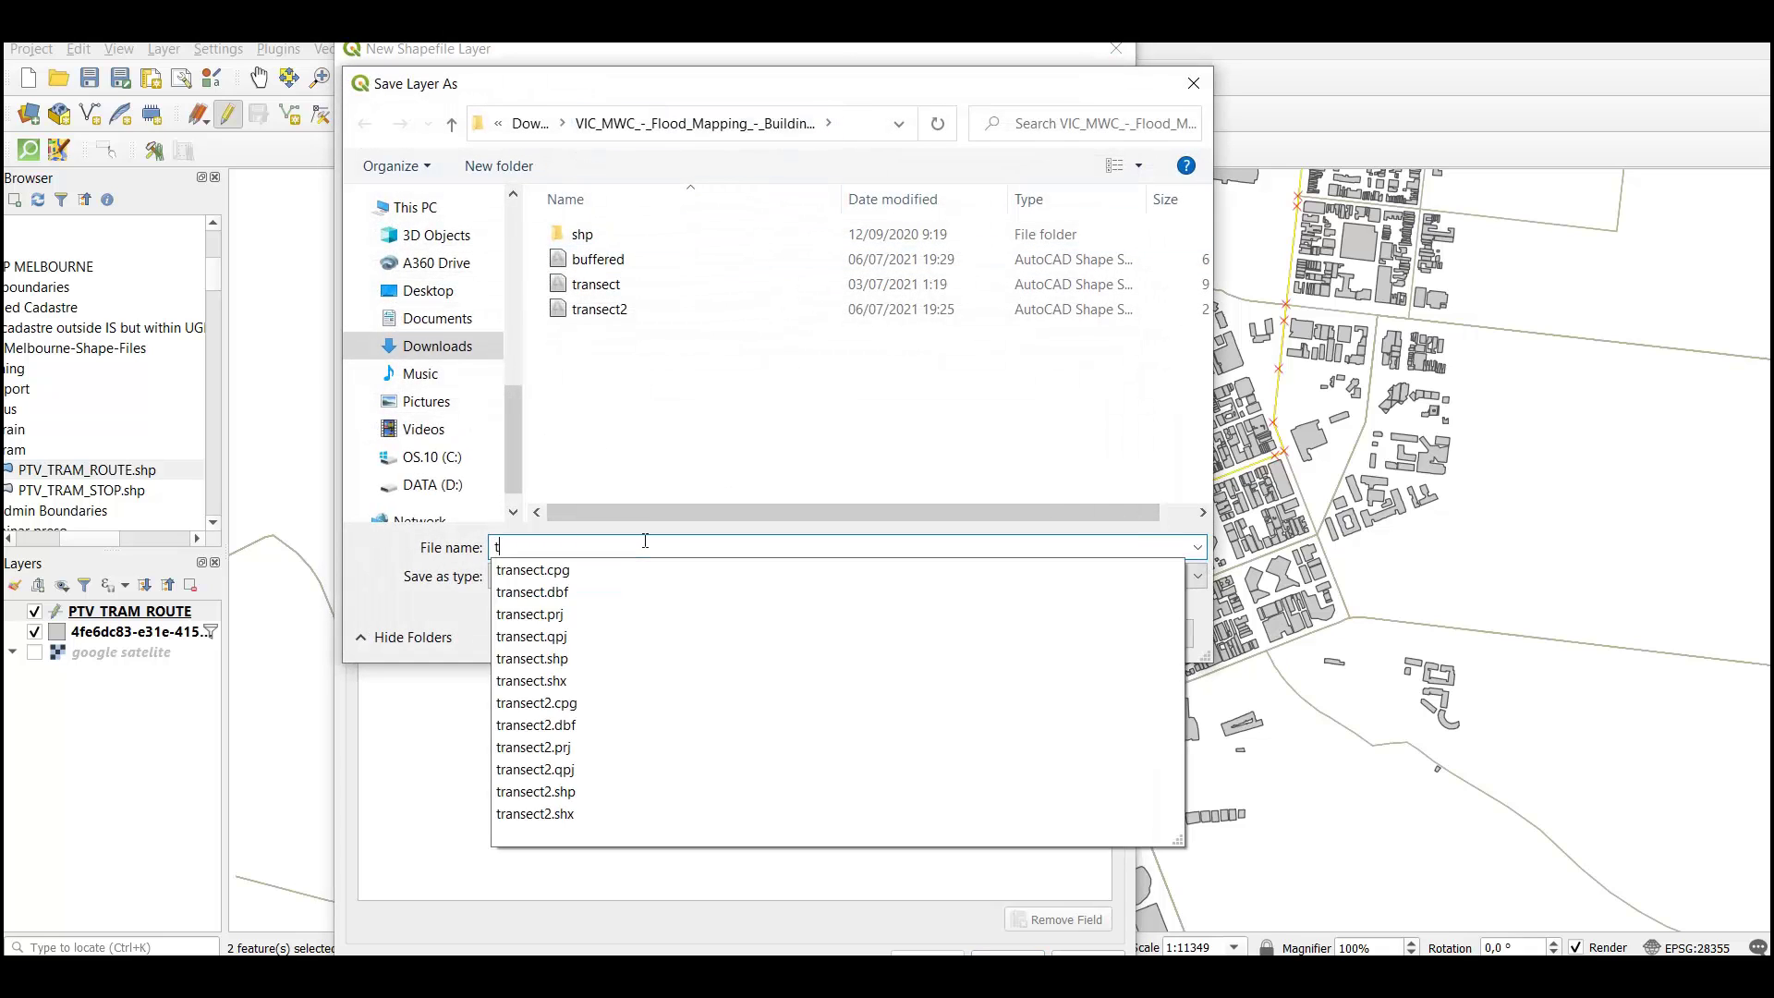
type("ransect3")
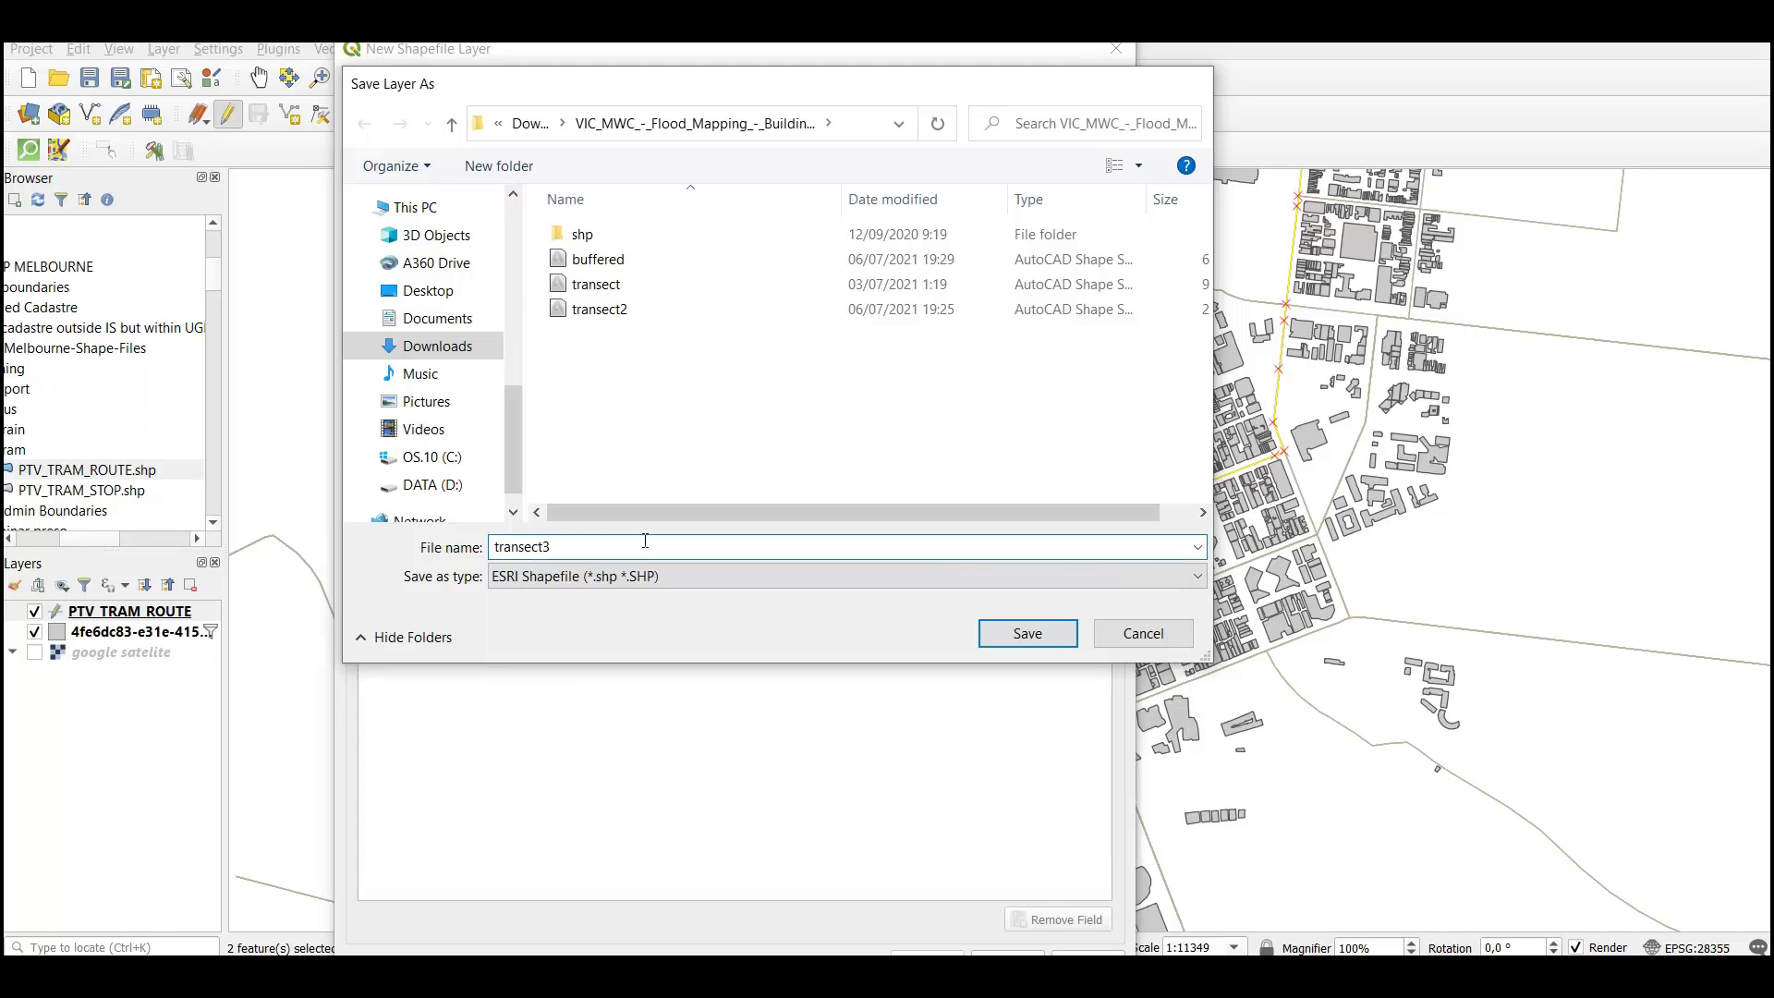
key("Return")
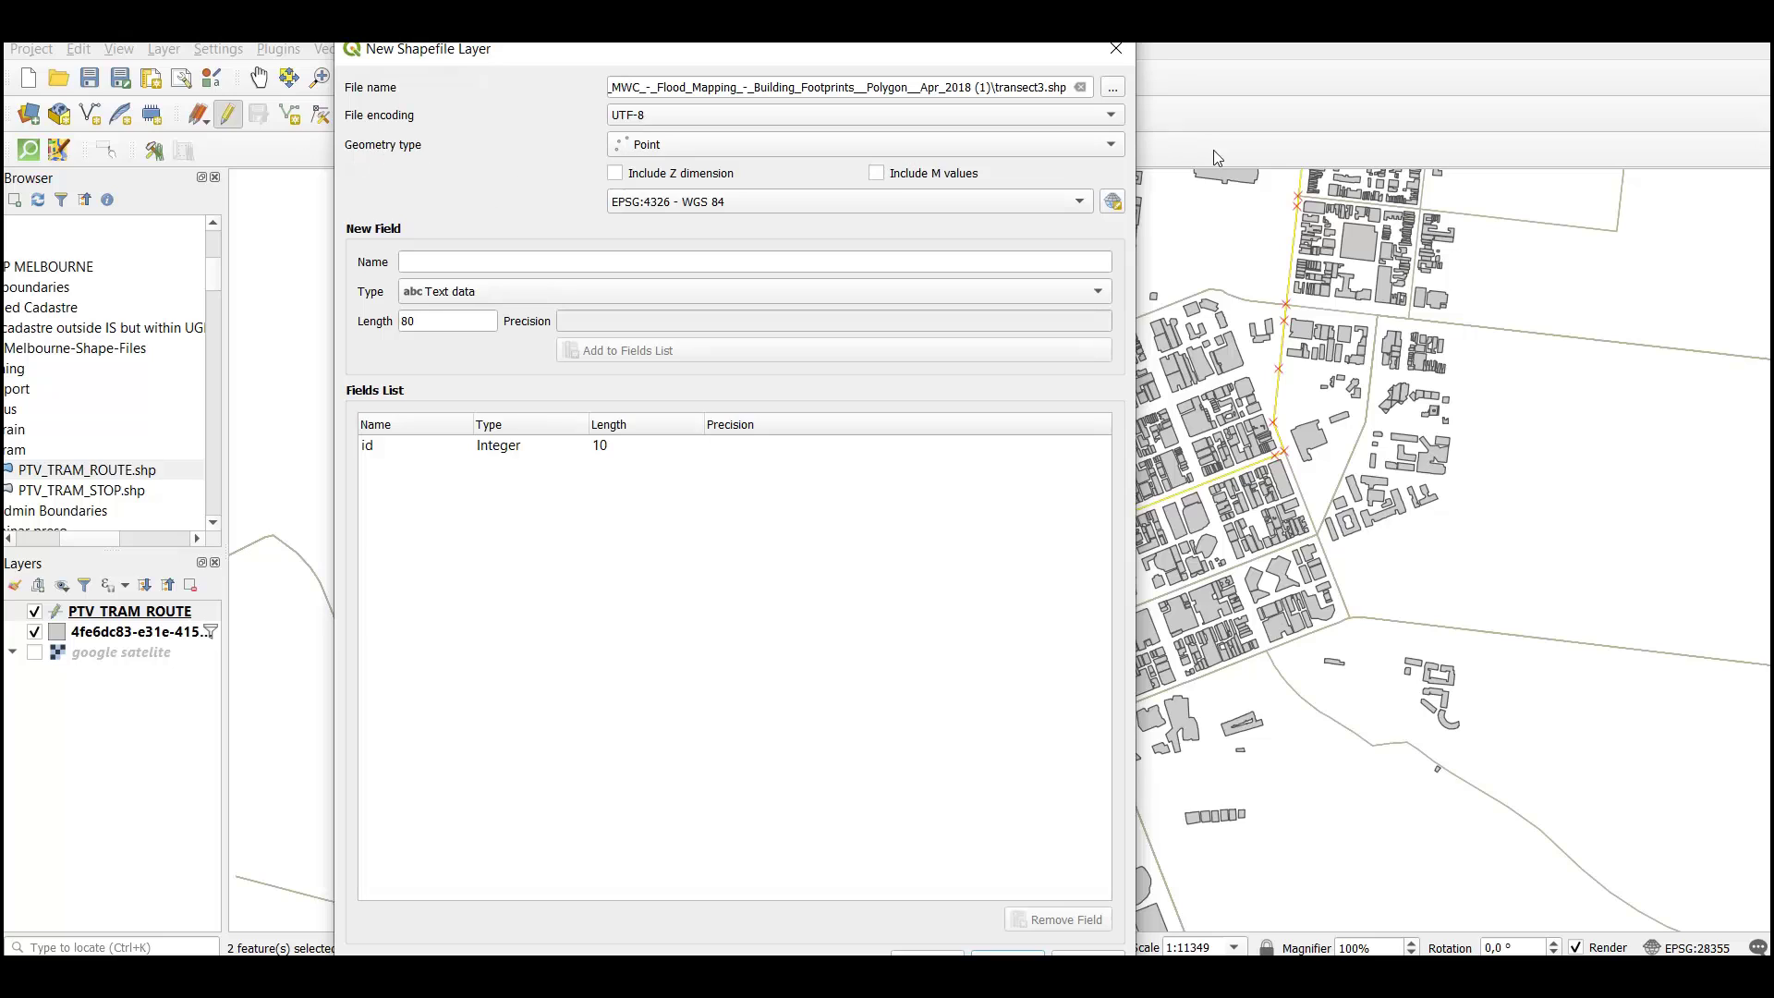
Create the transect3 layer with Line geometry and the project CRS EPSG:28355 - GDA94 / MGA zone 55
left_click(765, 152)
left_click(746, 196)
left_click(912, 201)
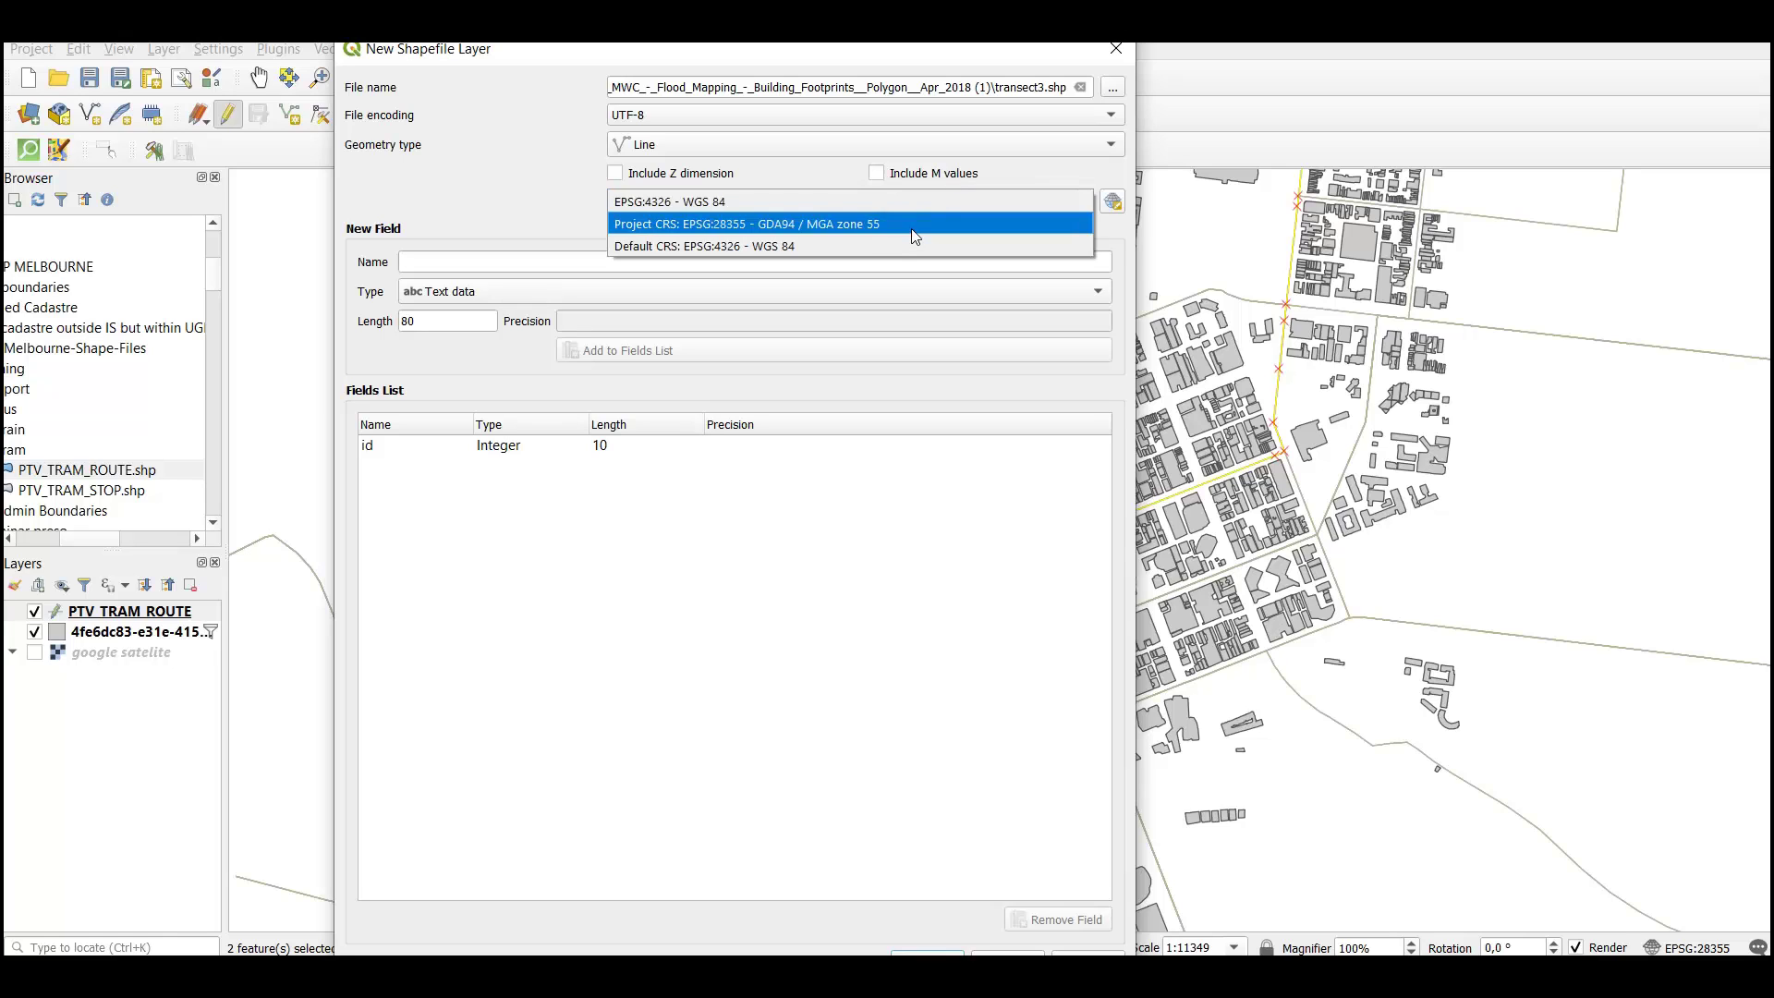
left_click(915, 236)
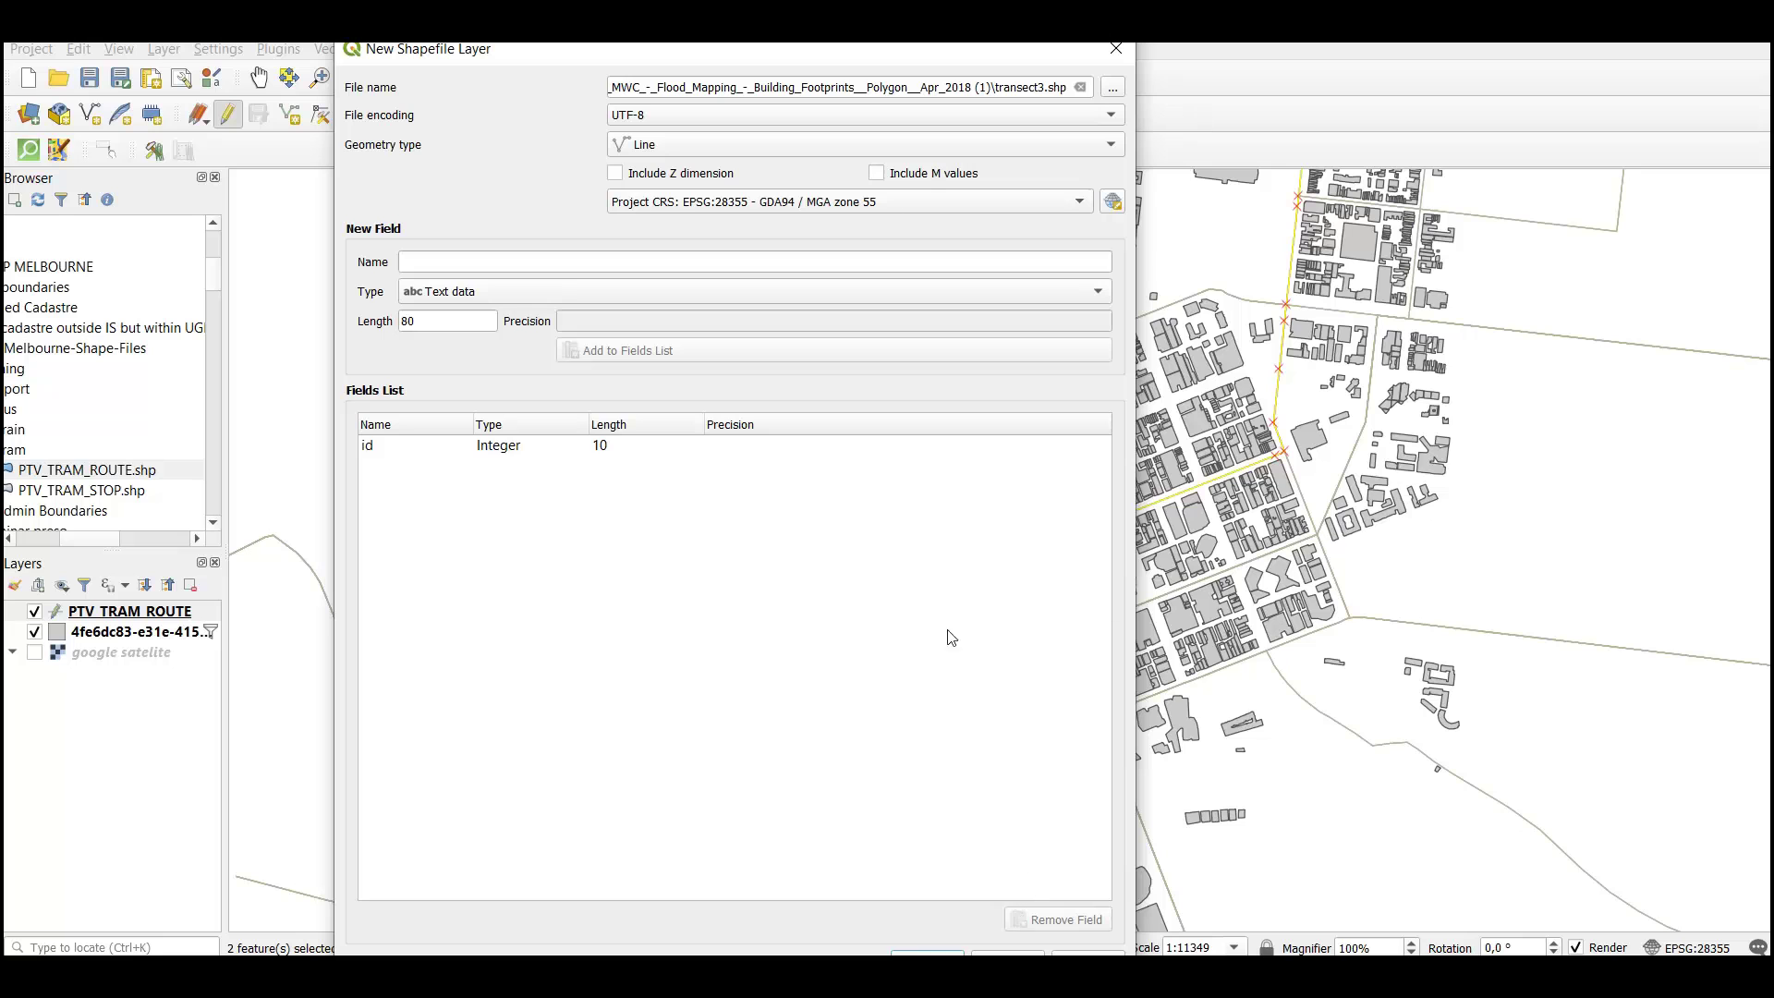
left_click_drag(831, 48, 838, 38)
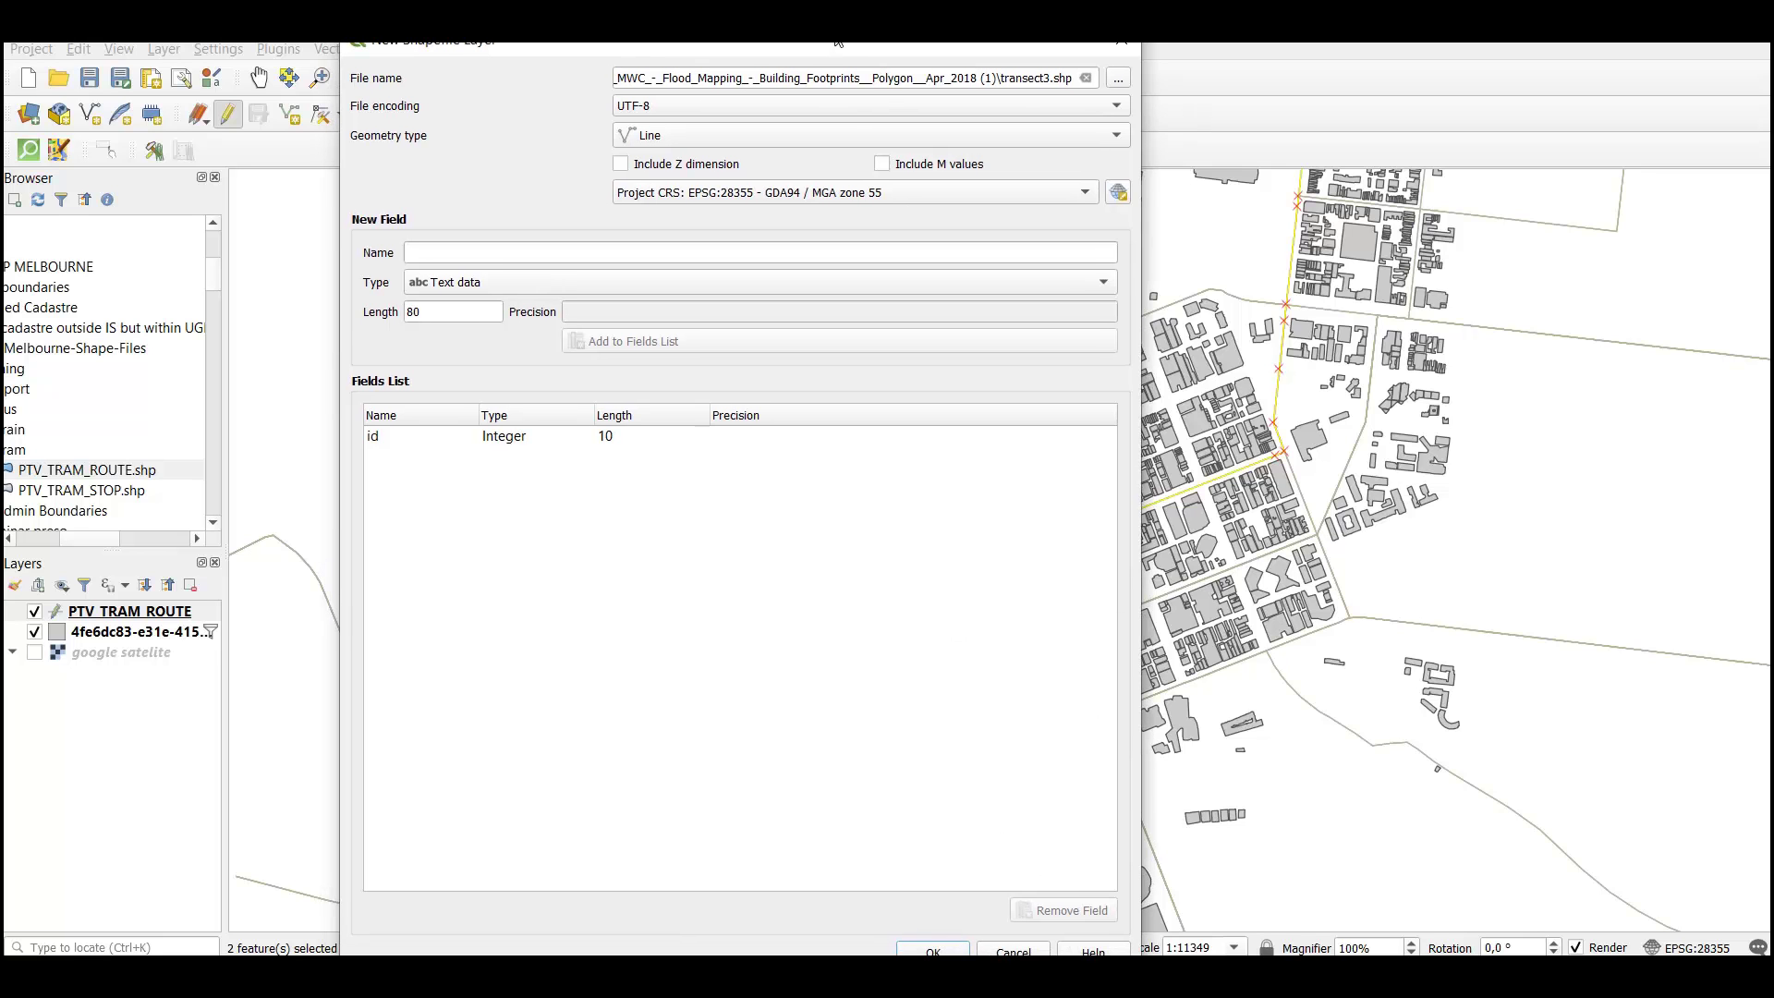
left_click(949, 948)
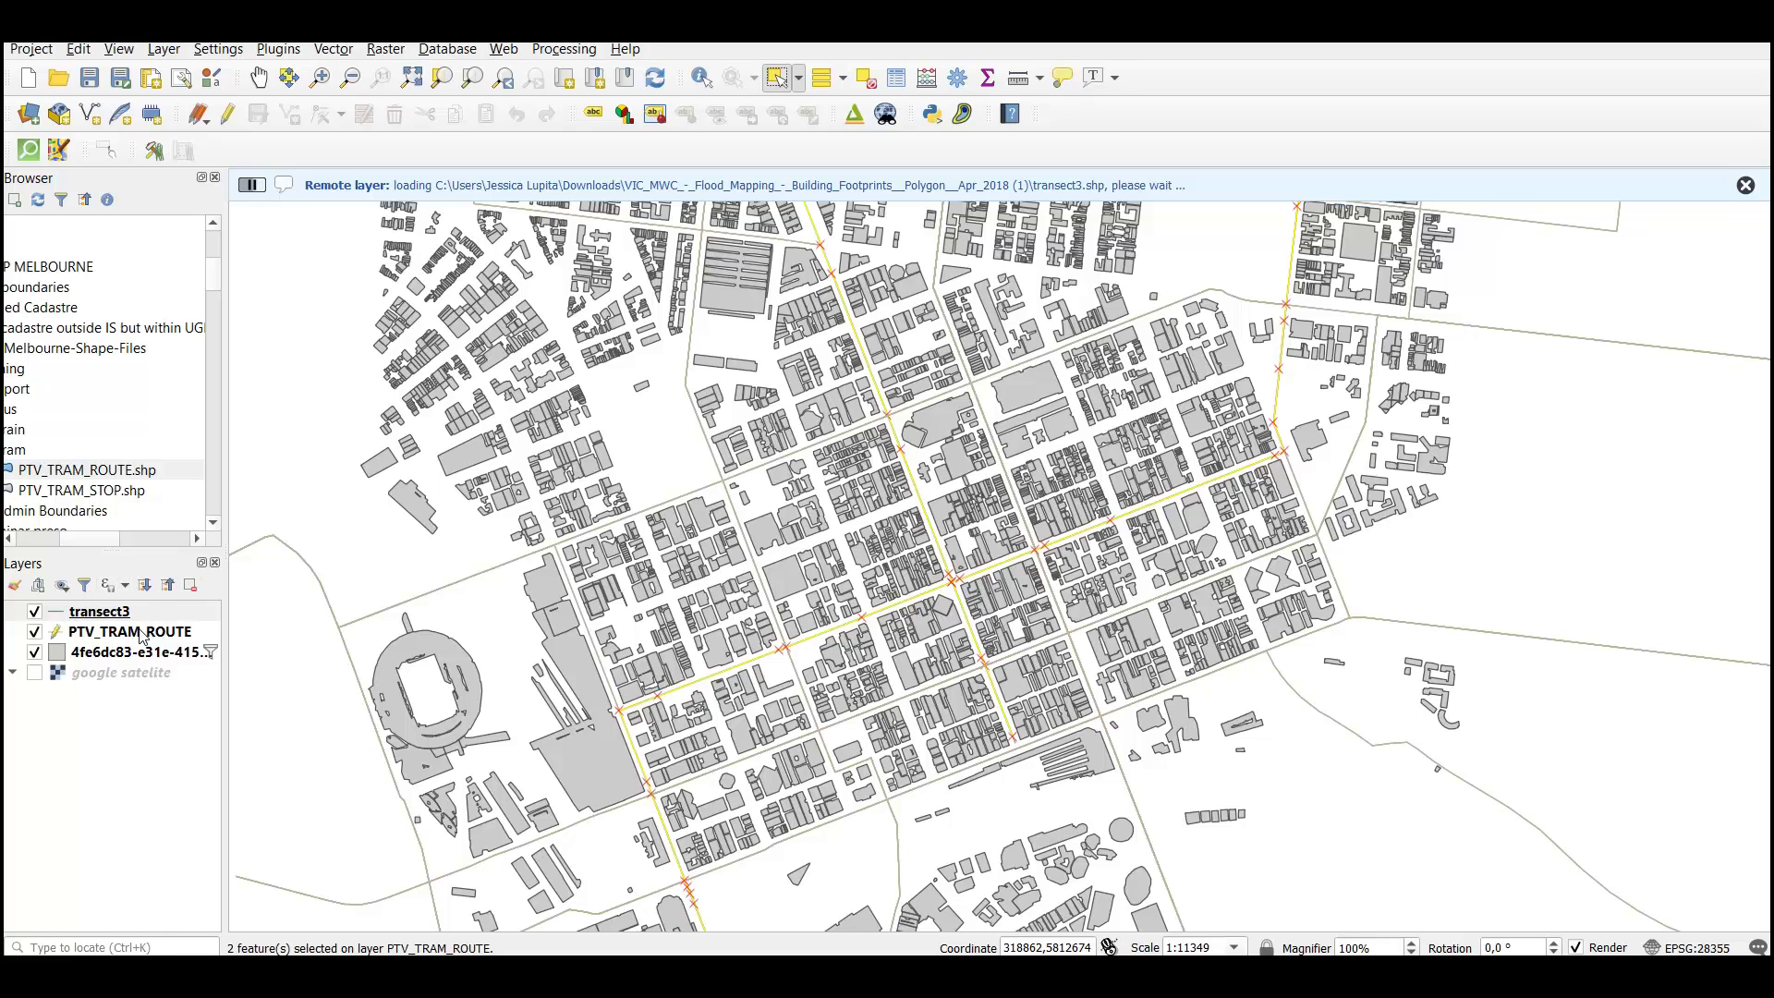
Make the transect3 layer editable and paste the two copied tram route lines into it
left_click(104, 612)
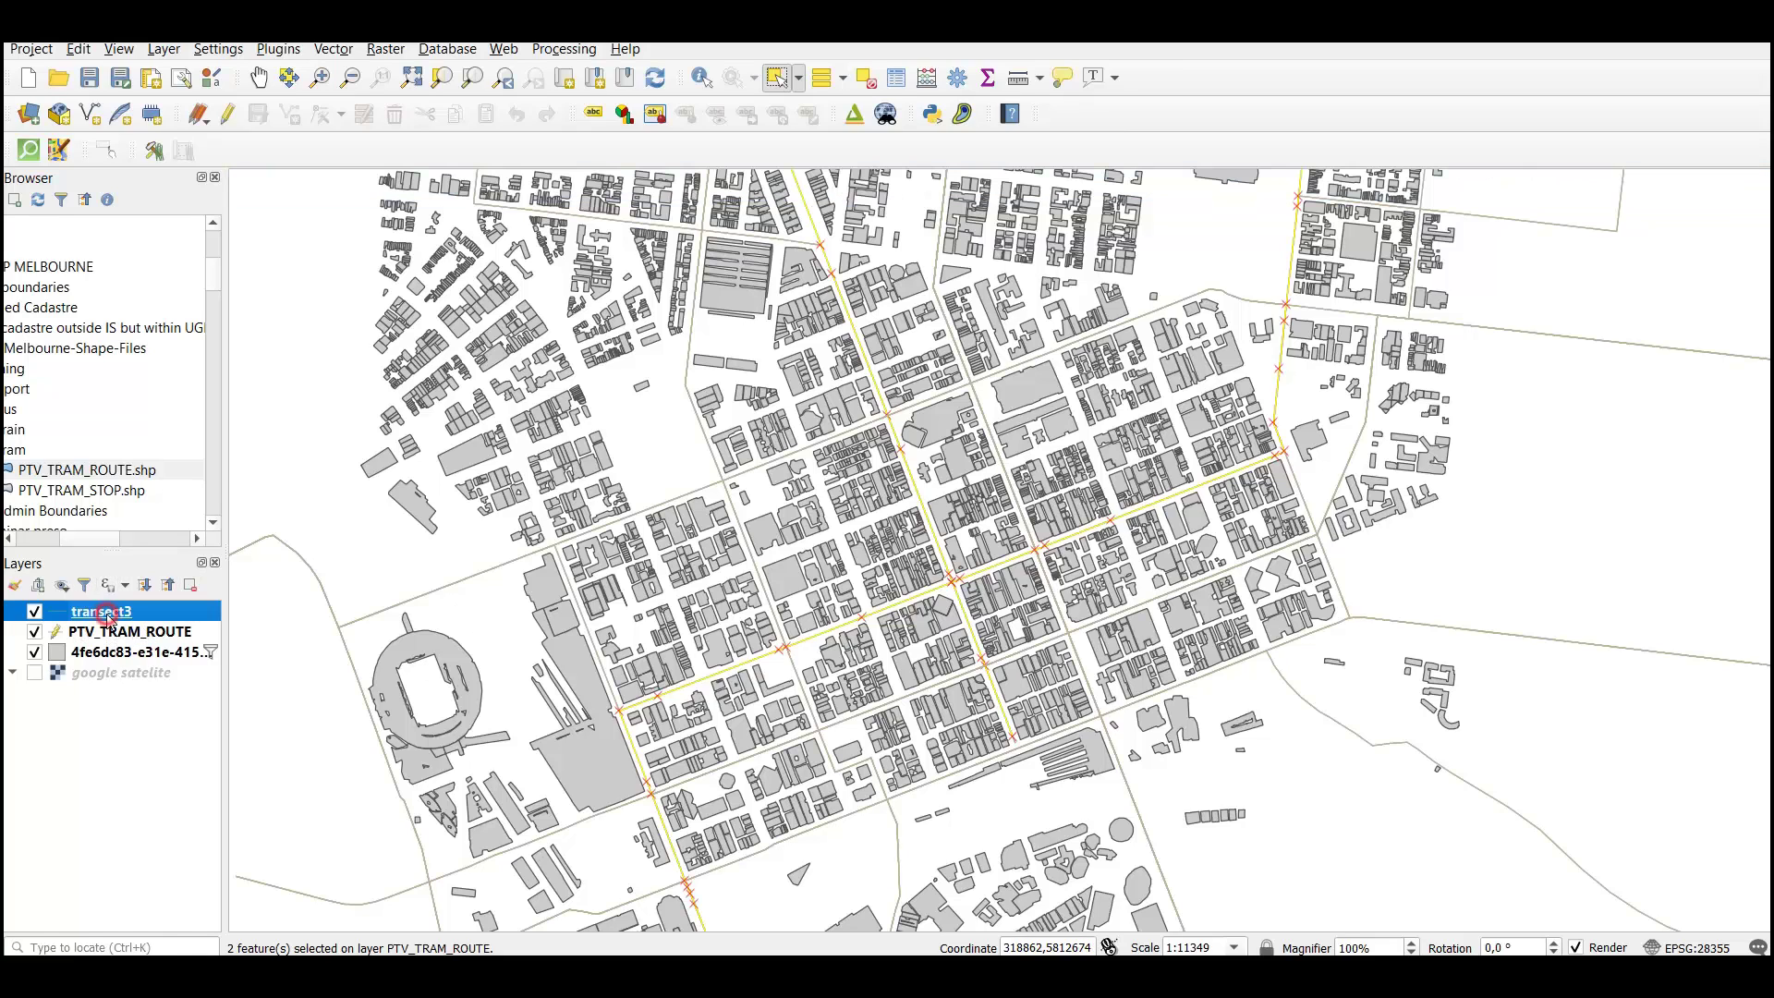
left_click(227, 113)
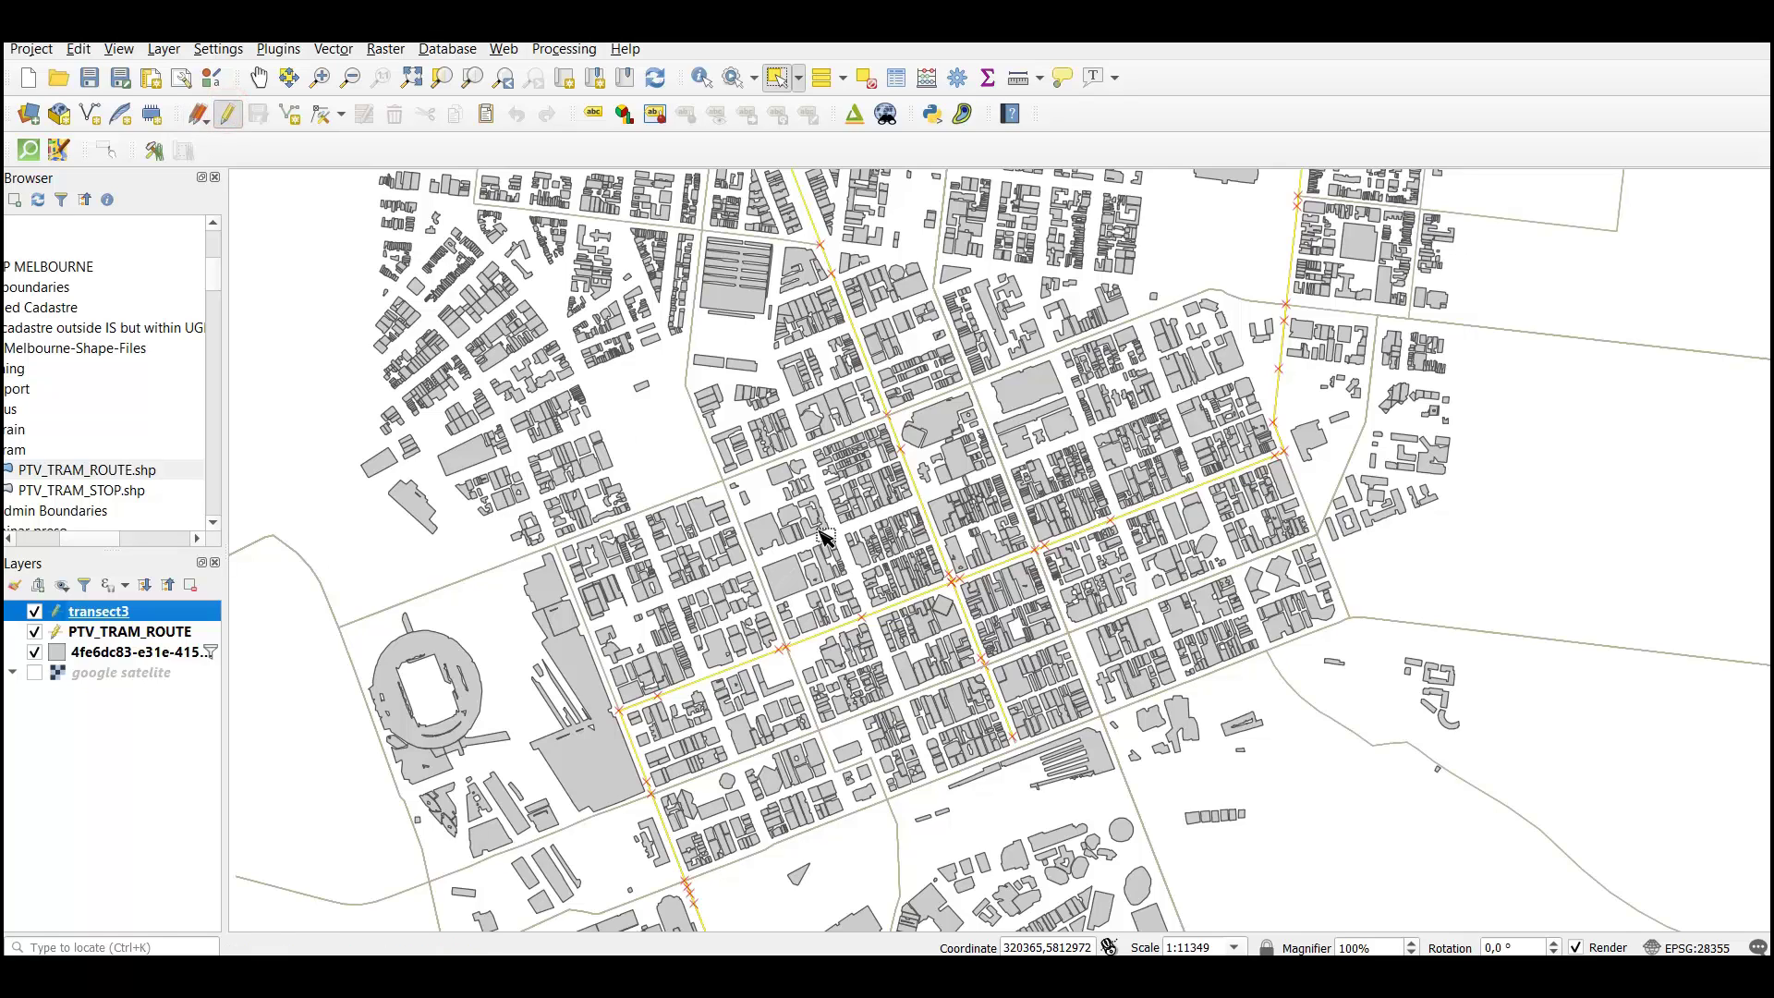
key("ctrl+v")
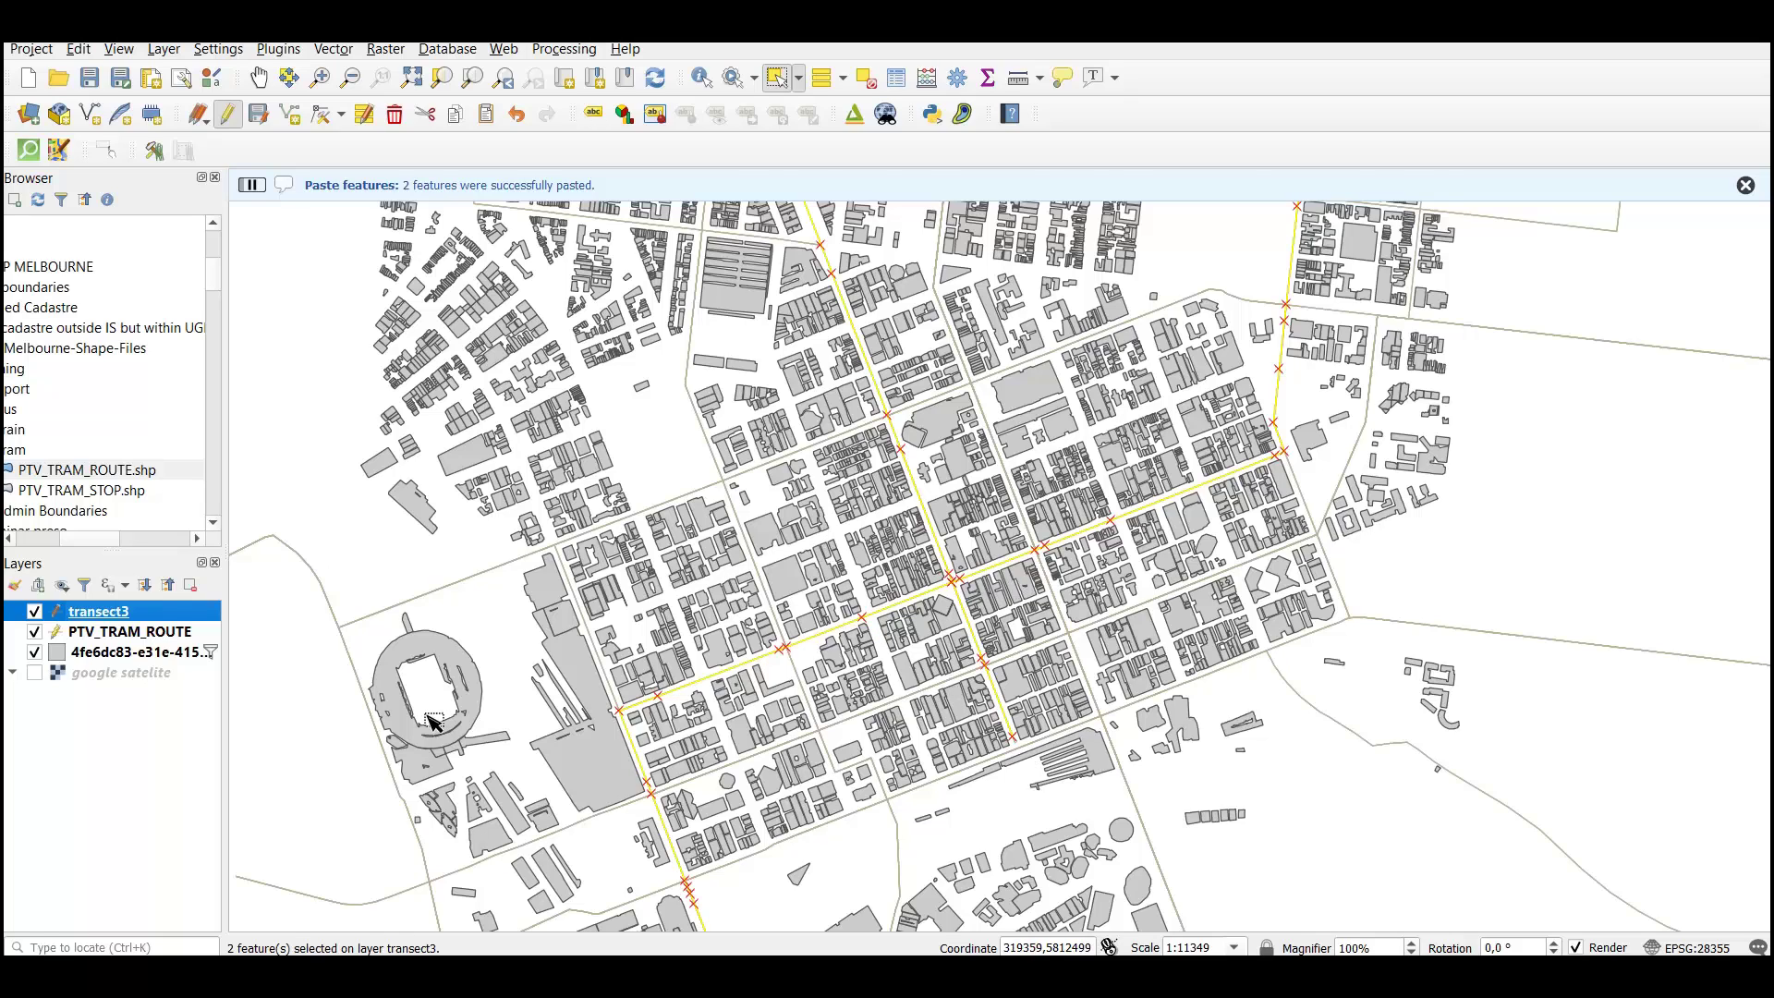
End editing on the PTV_TRAM_ROUTE layer and hide it from the map
left_click(78, 631)
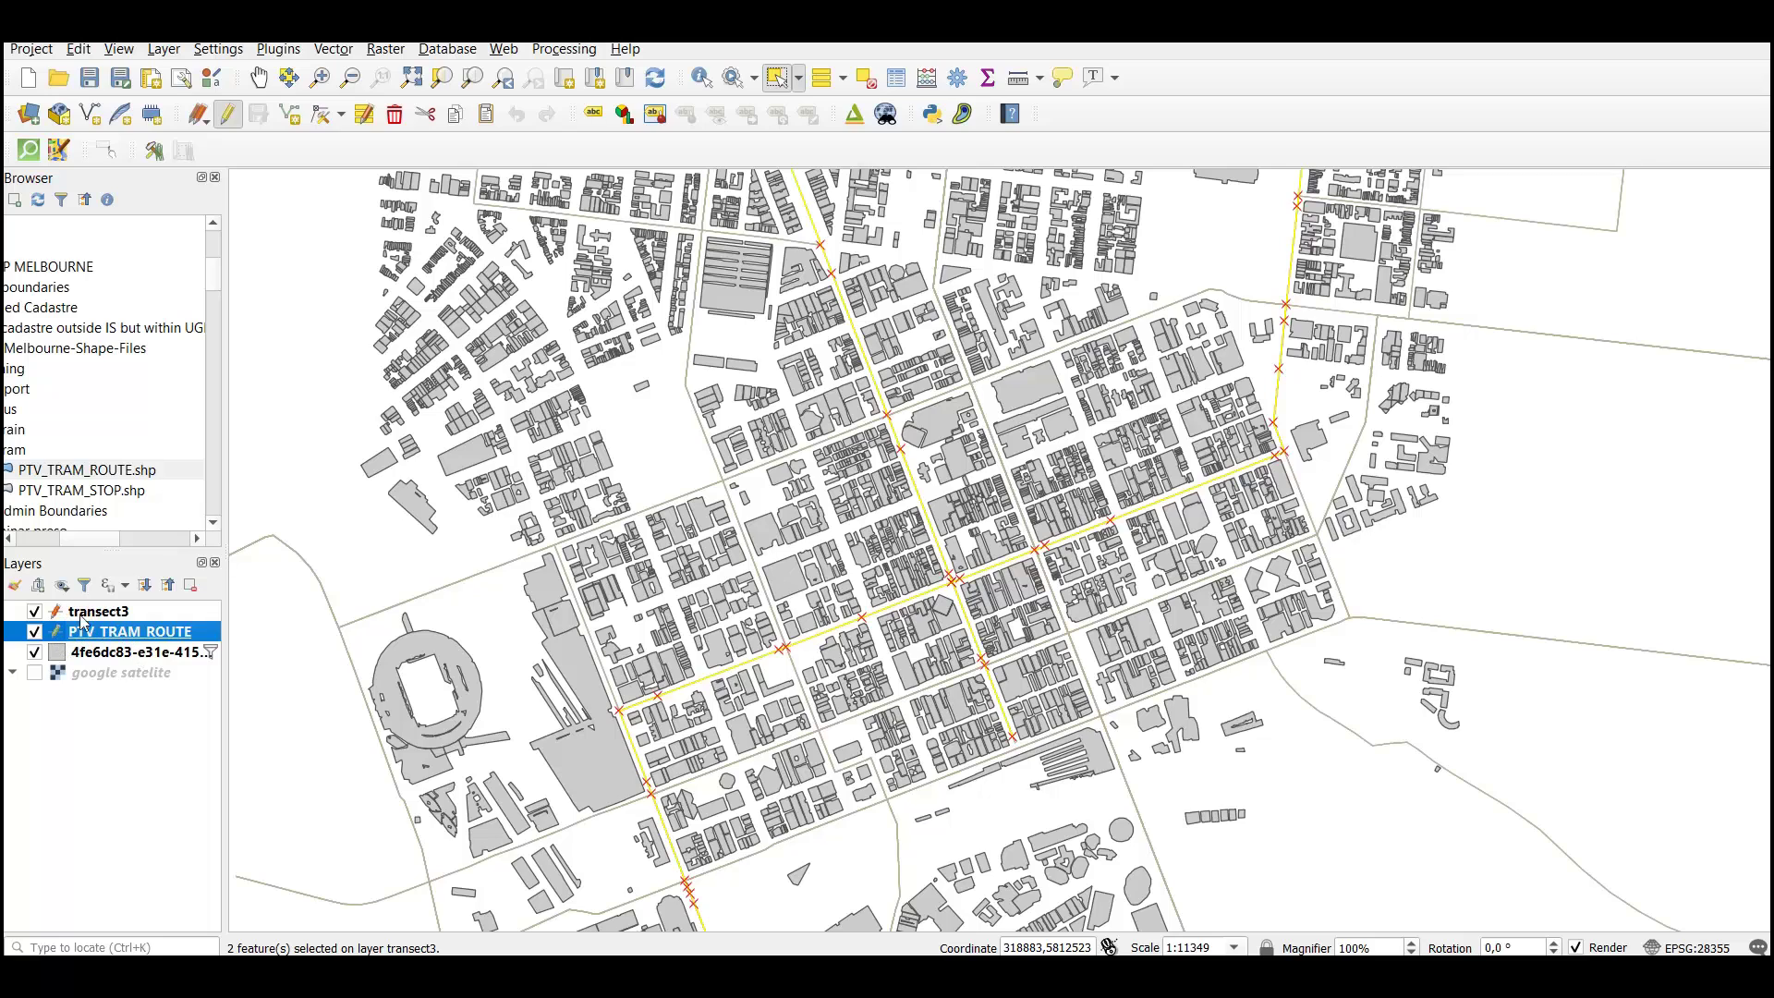
left_click(361, 544)
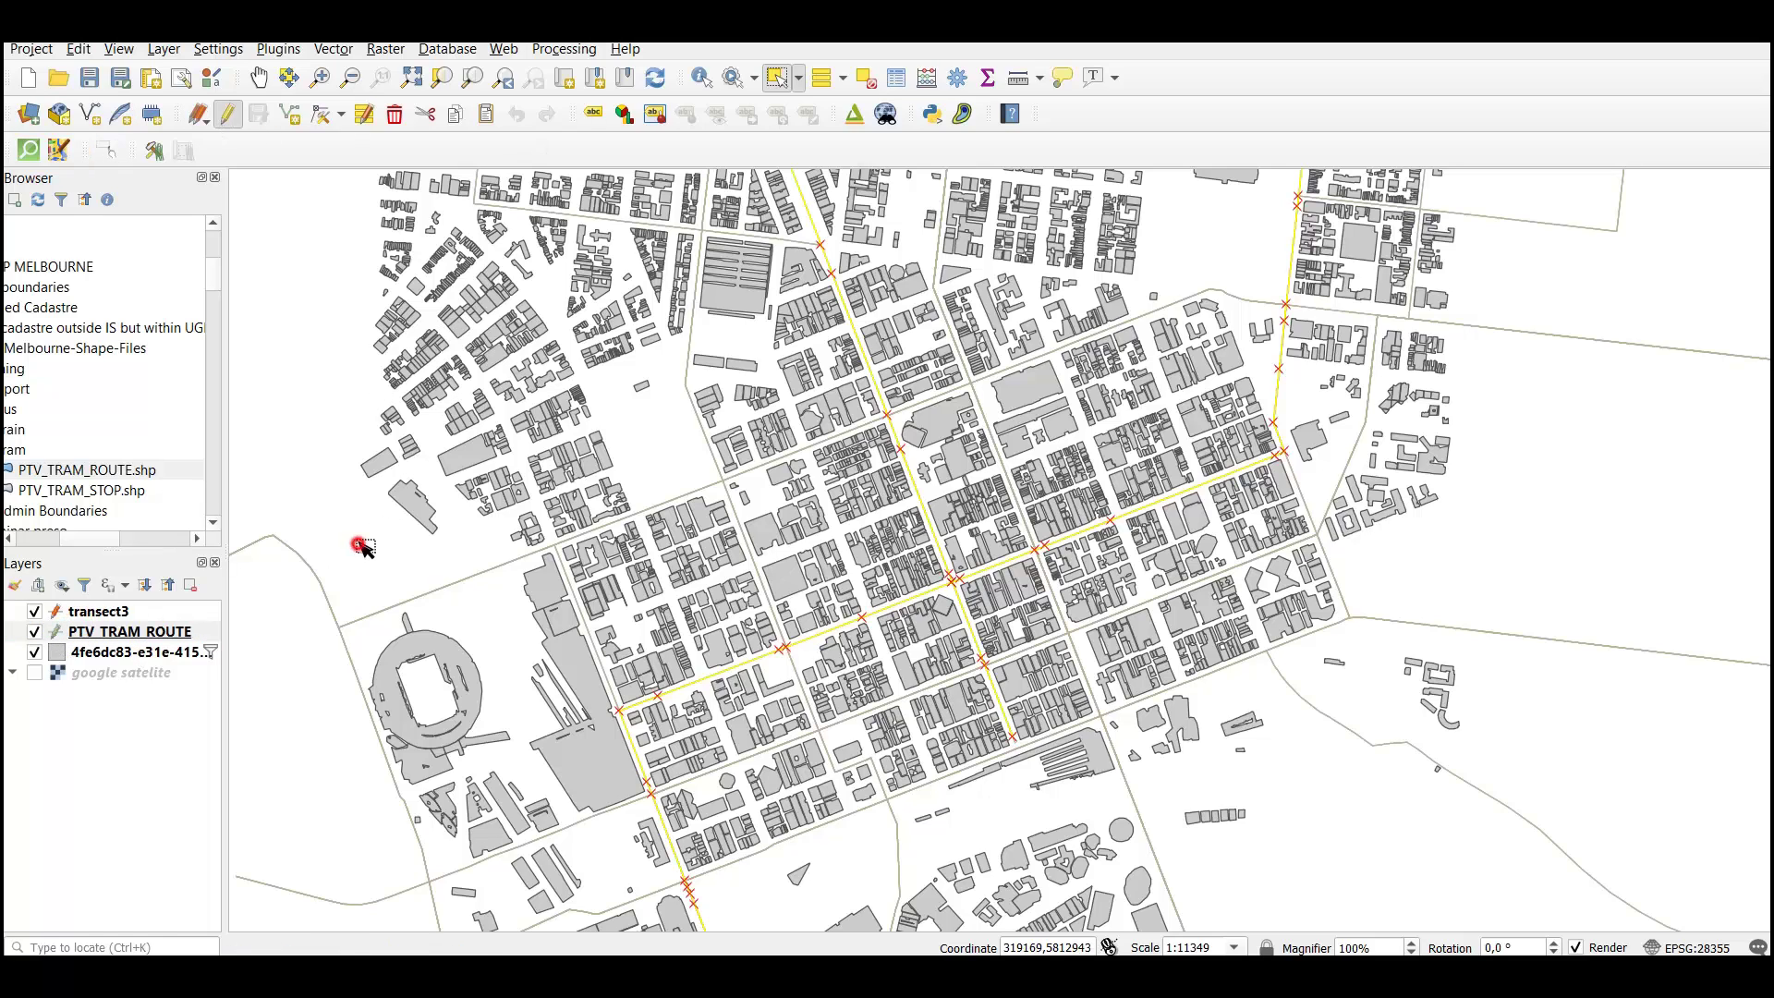
left_click(227, 114)
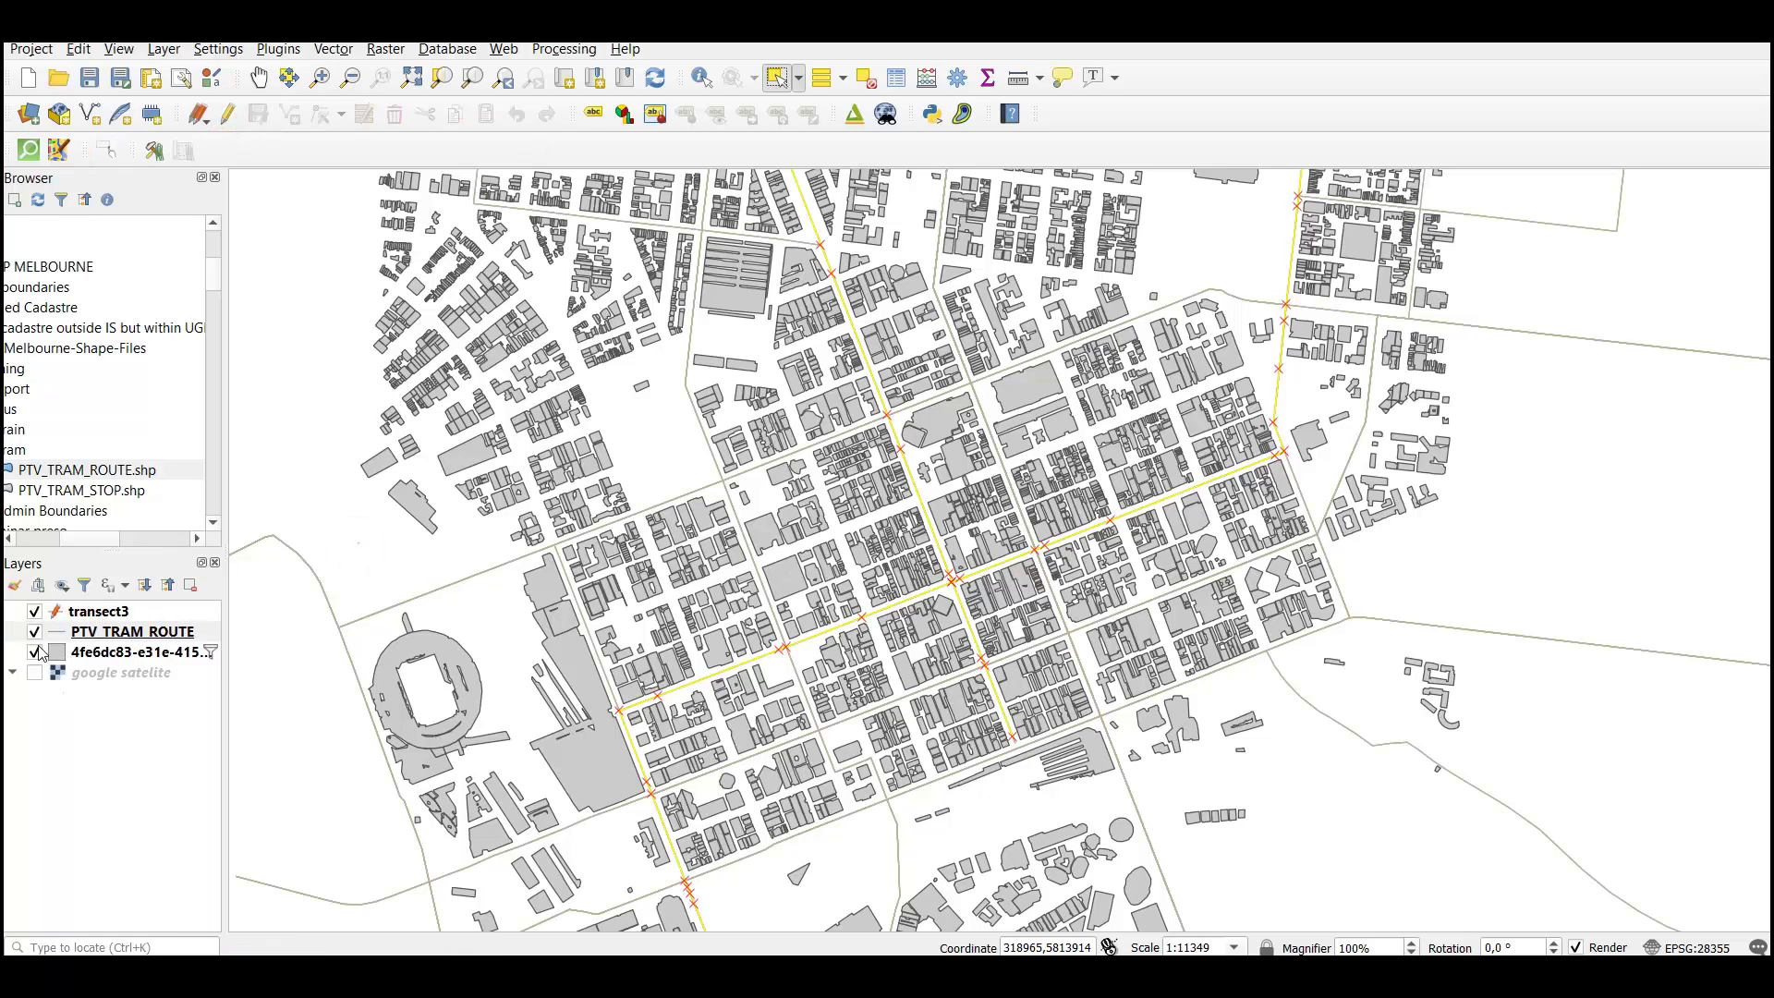
left_click(35, 634)
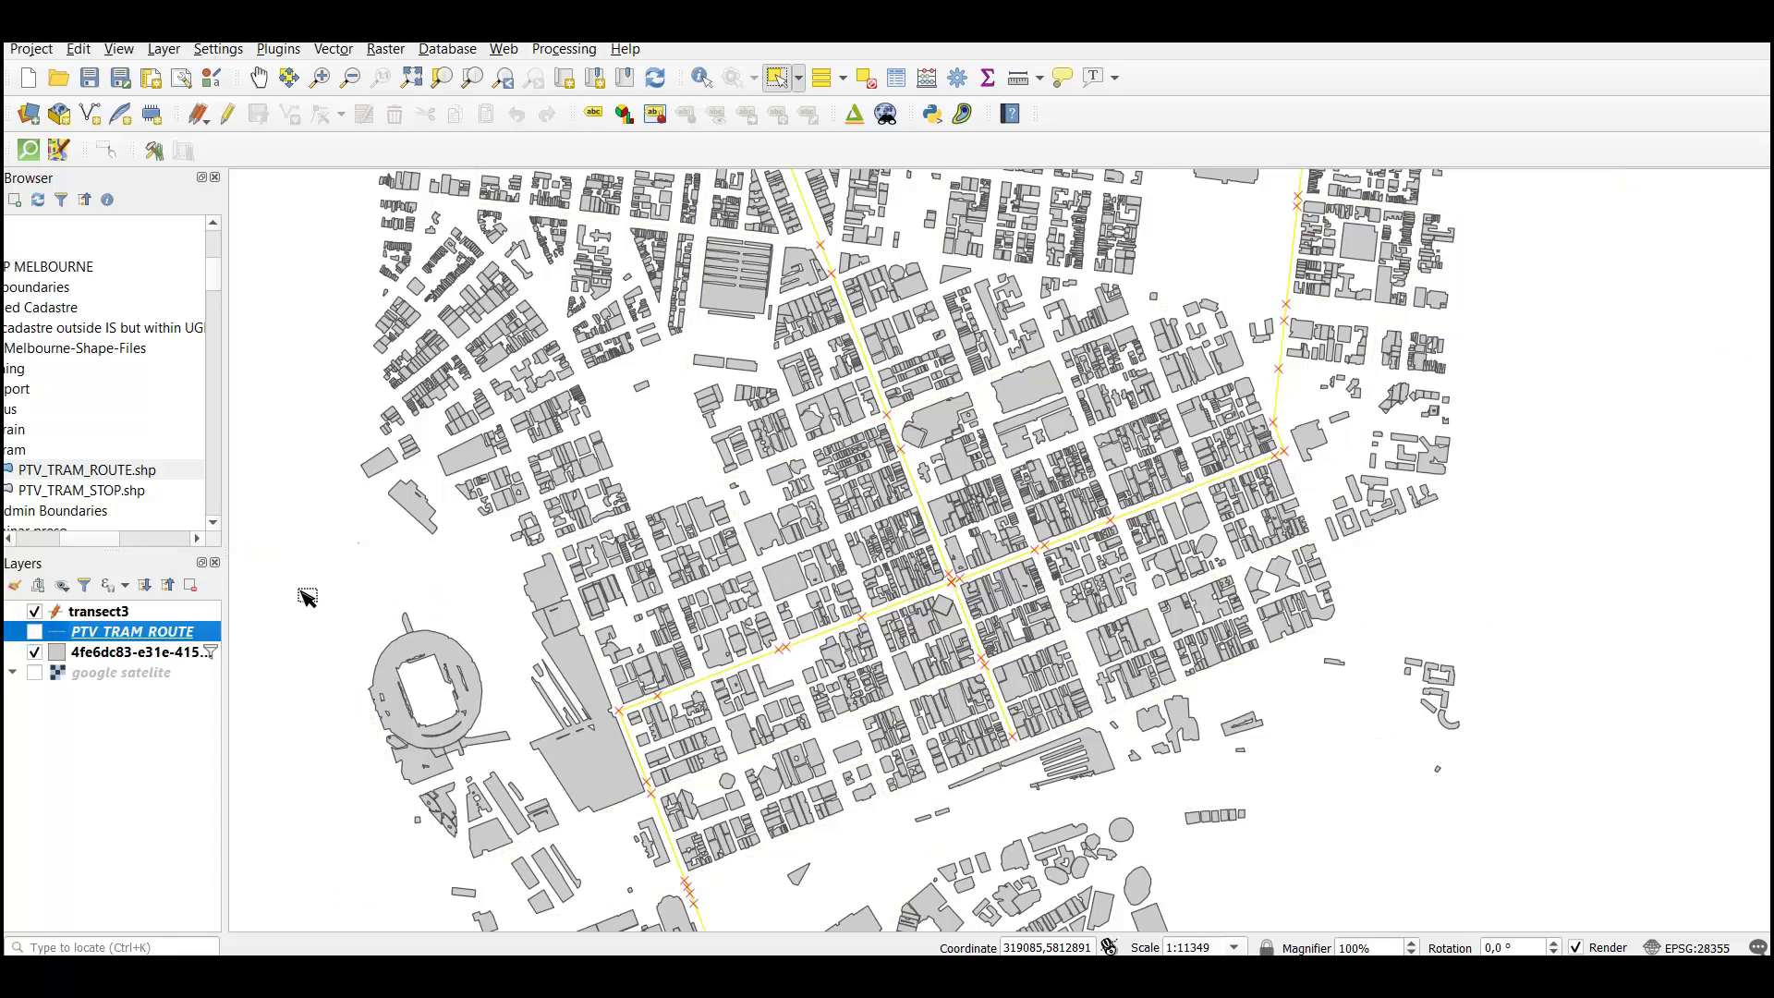
Deselect the pasted lines in transect3 and end its editing session, saving the changes
left_click(90, 612)
left_click(325, 606)
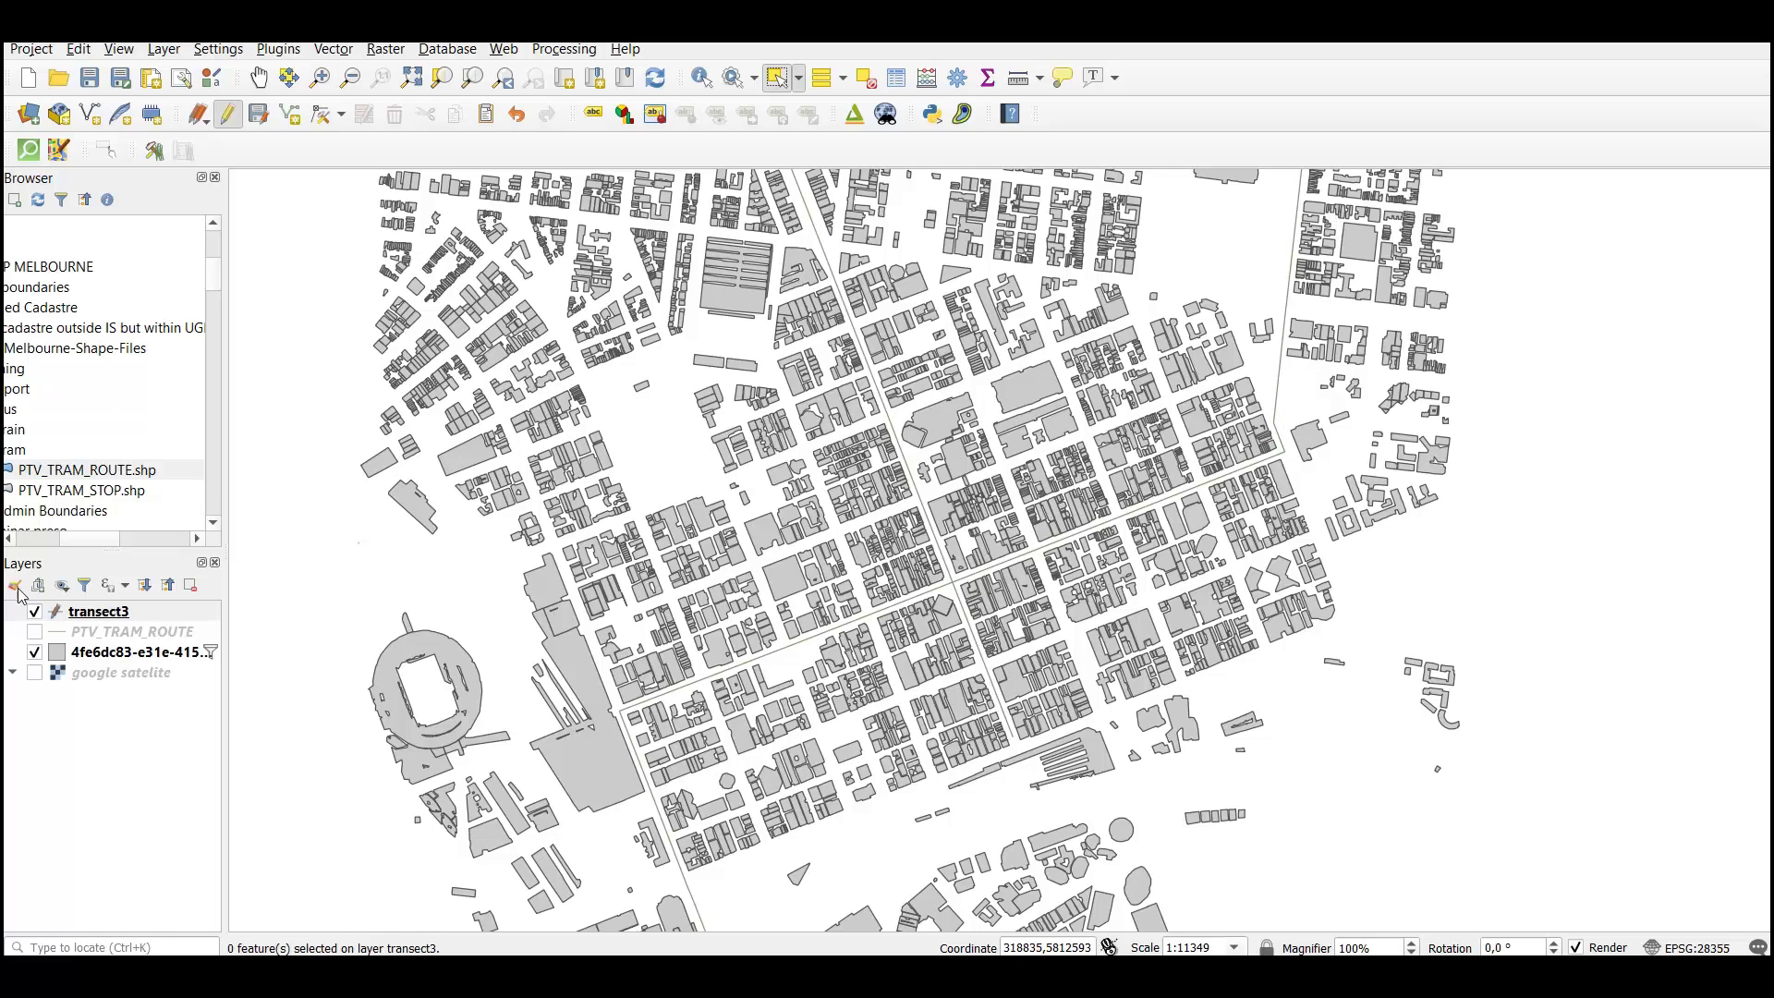
left_click(235, 112)
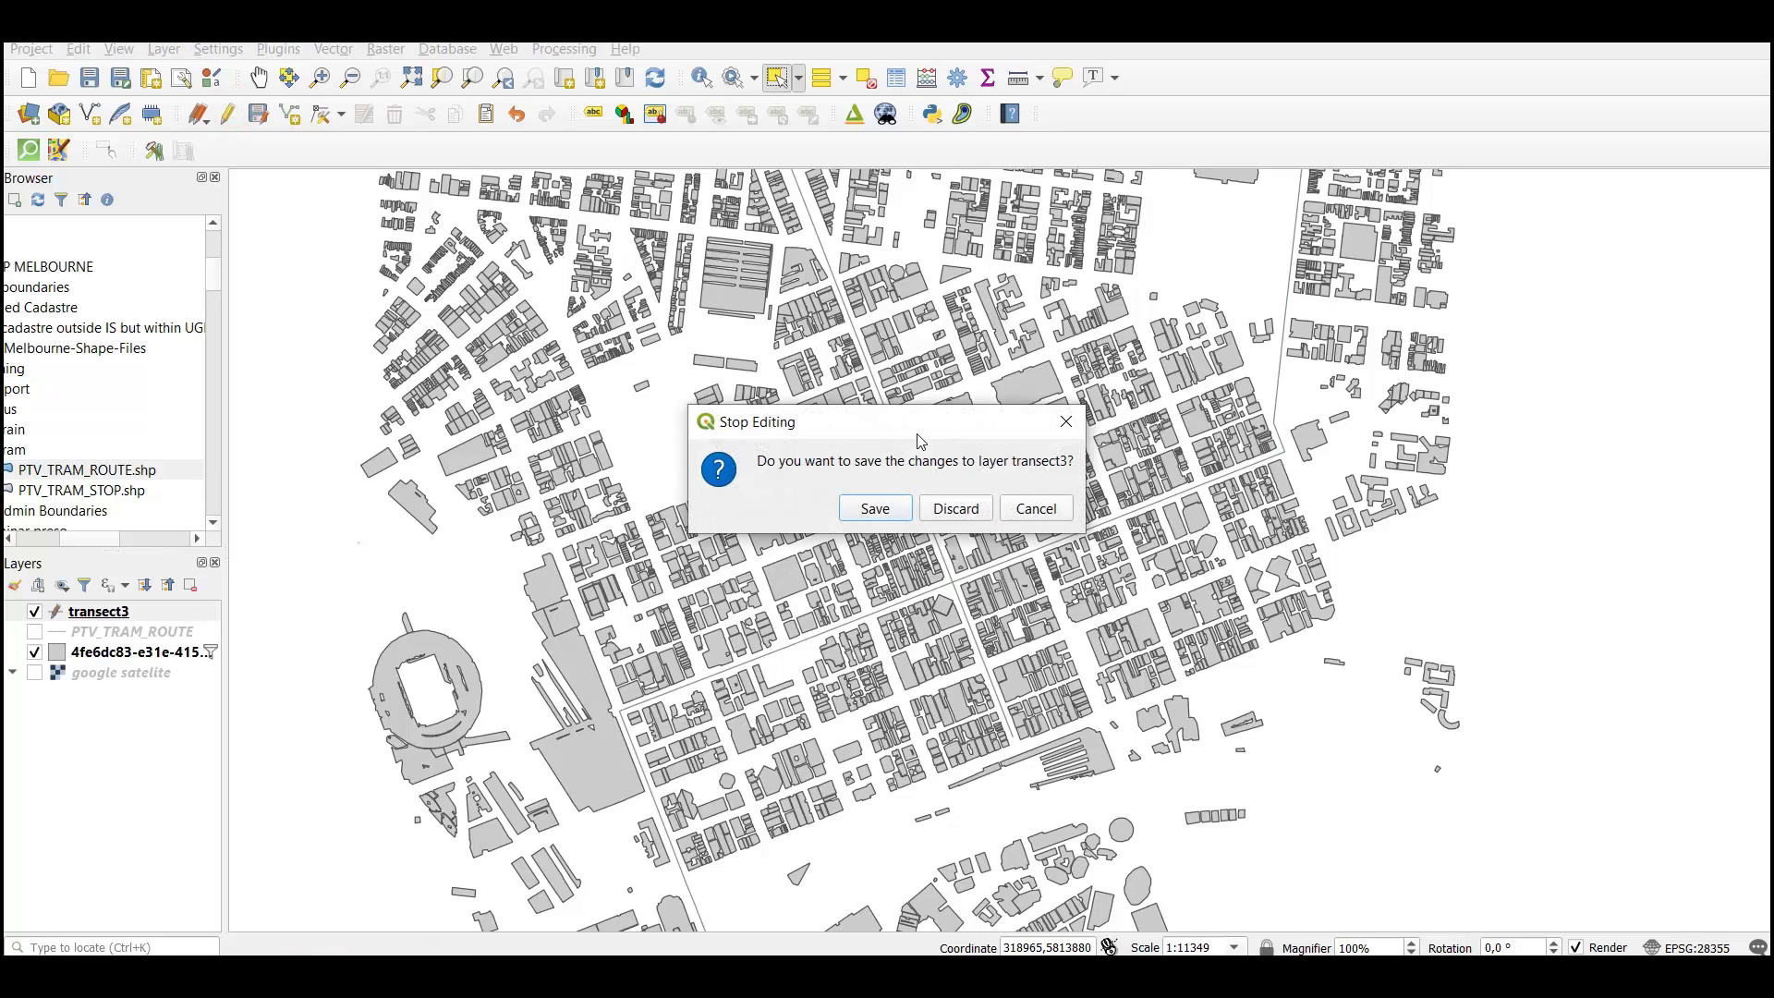
left_click(874, 509)
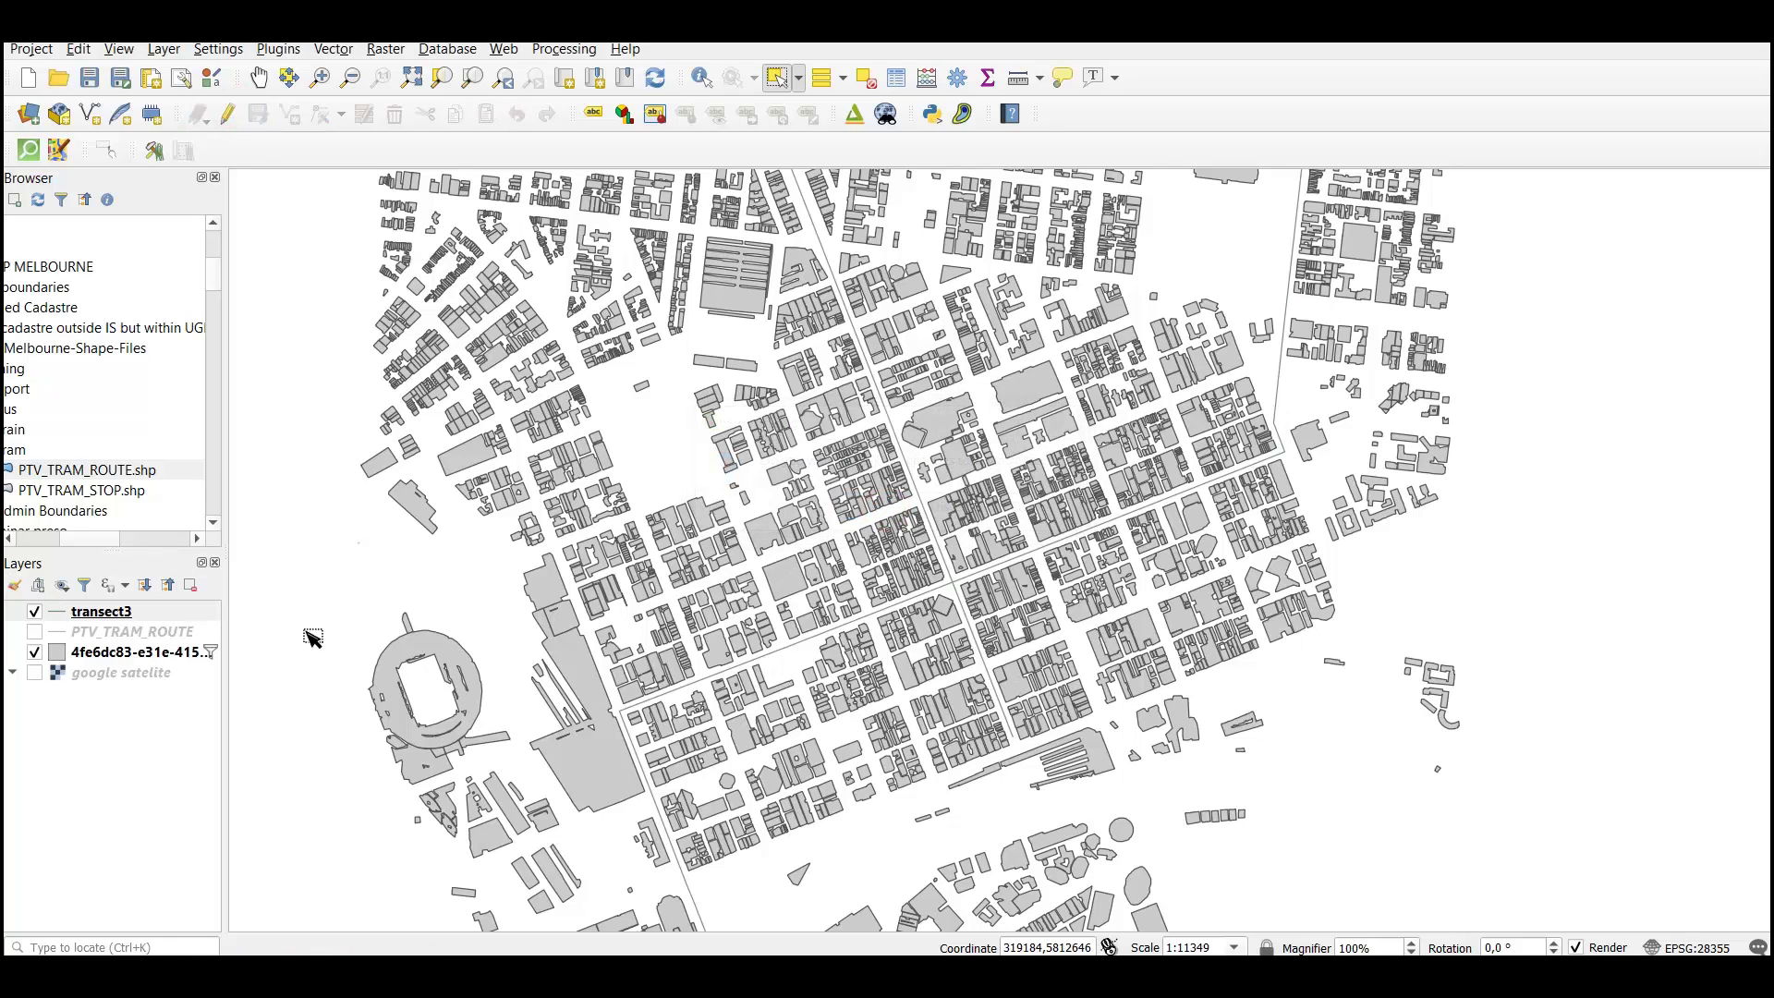
Open the Buffer geoprocessing tool with transect3 as the input layer, keeping the map's transect lines uncovered
left_click(122, 631)
left_click(111, 611)
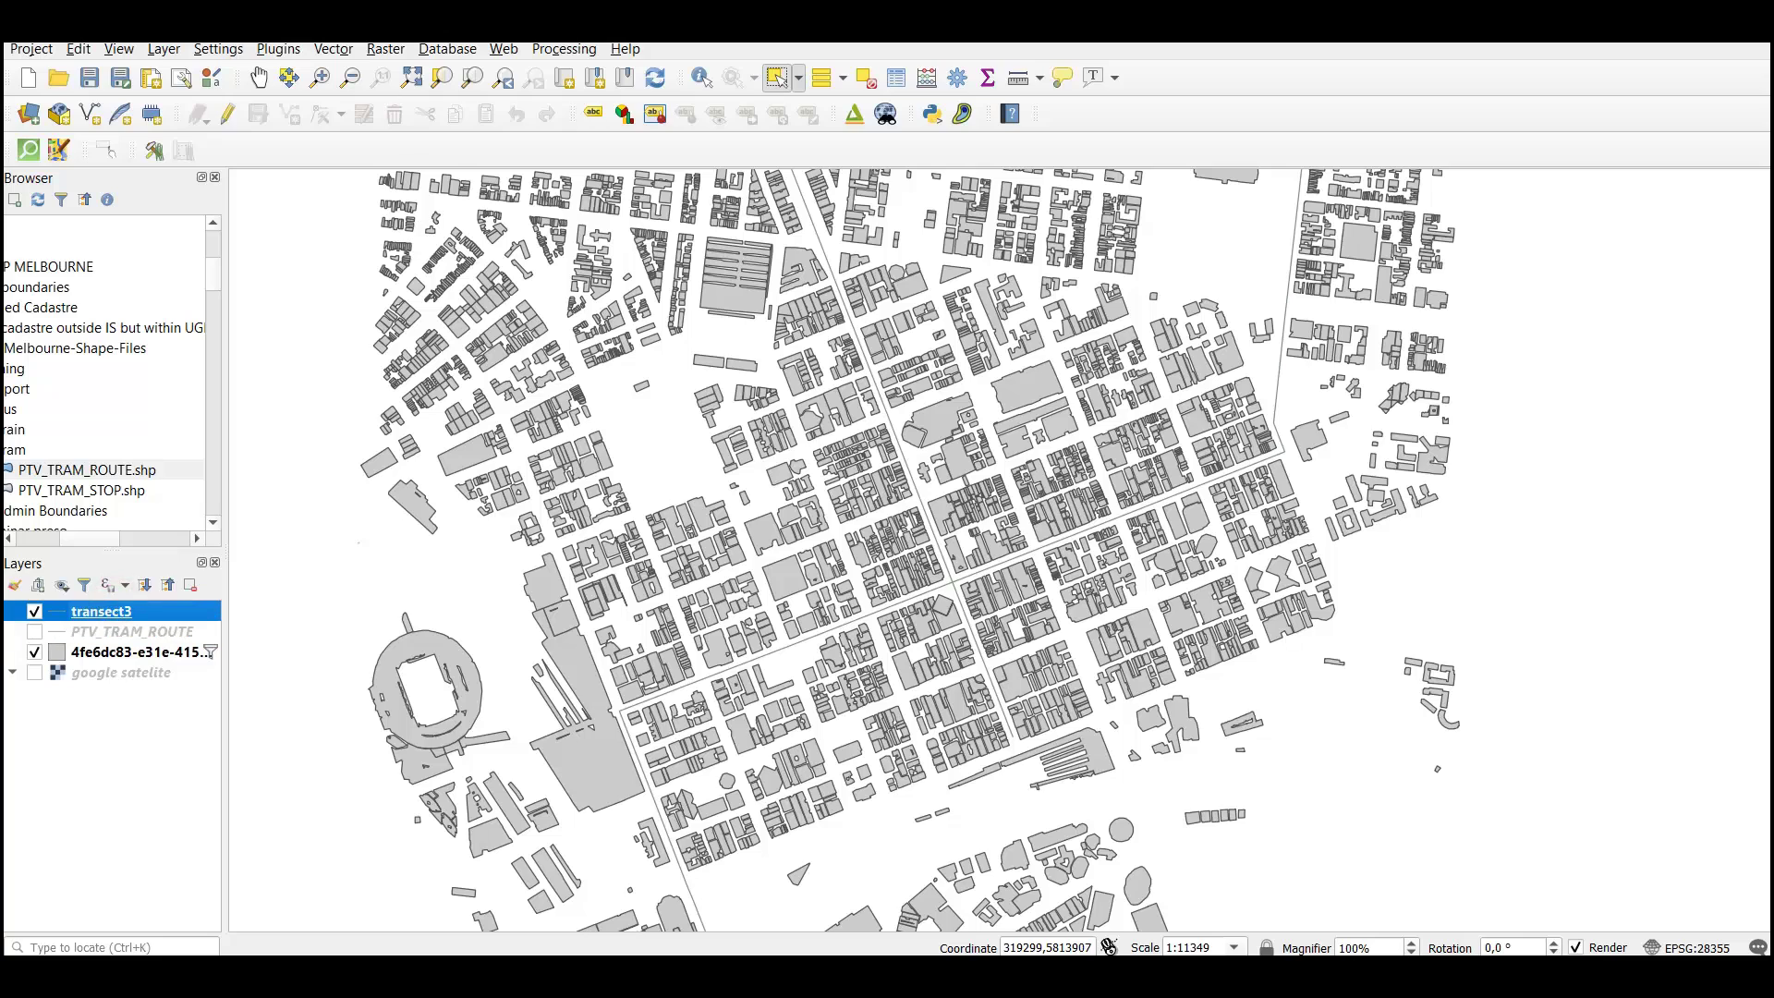
left_click(333, 49)
mouse_move(457, 135)
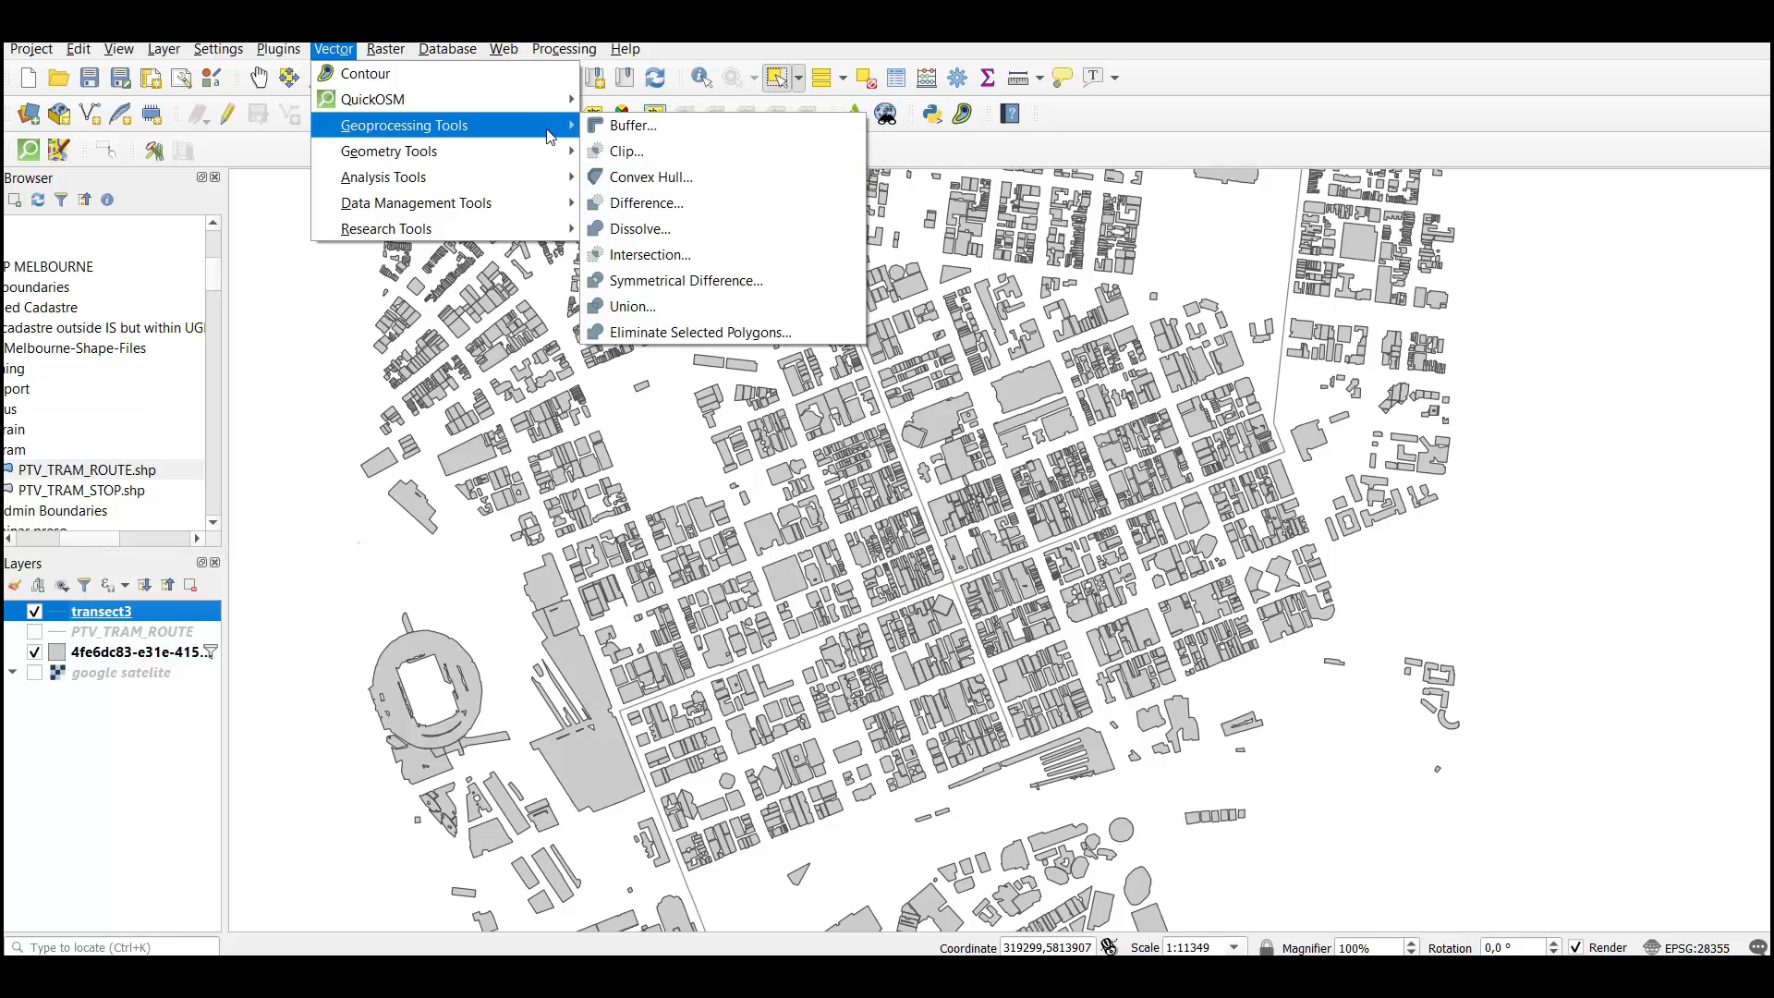
left_click(615, 130)
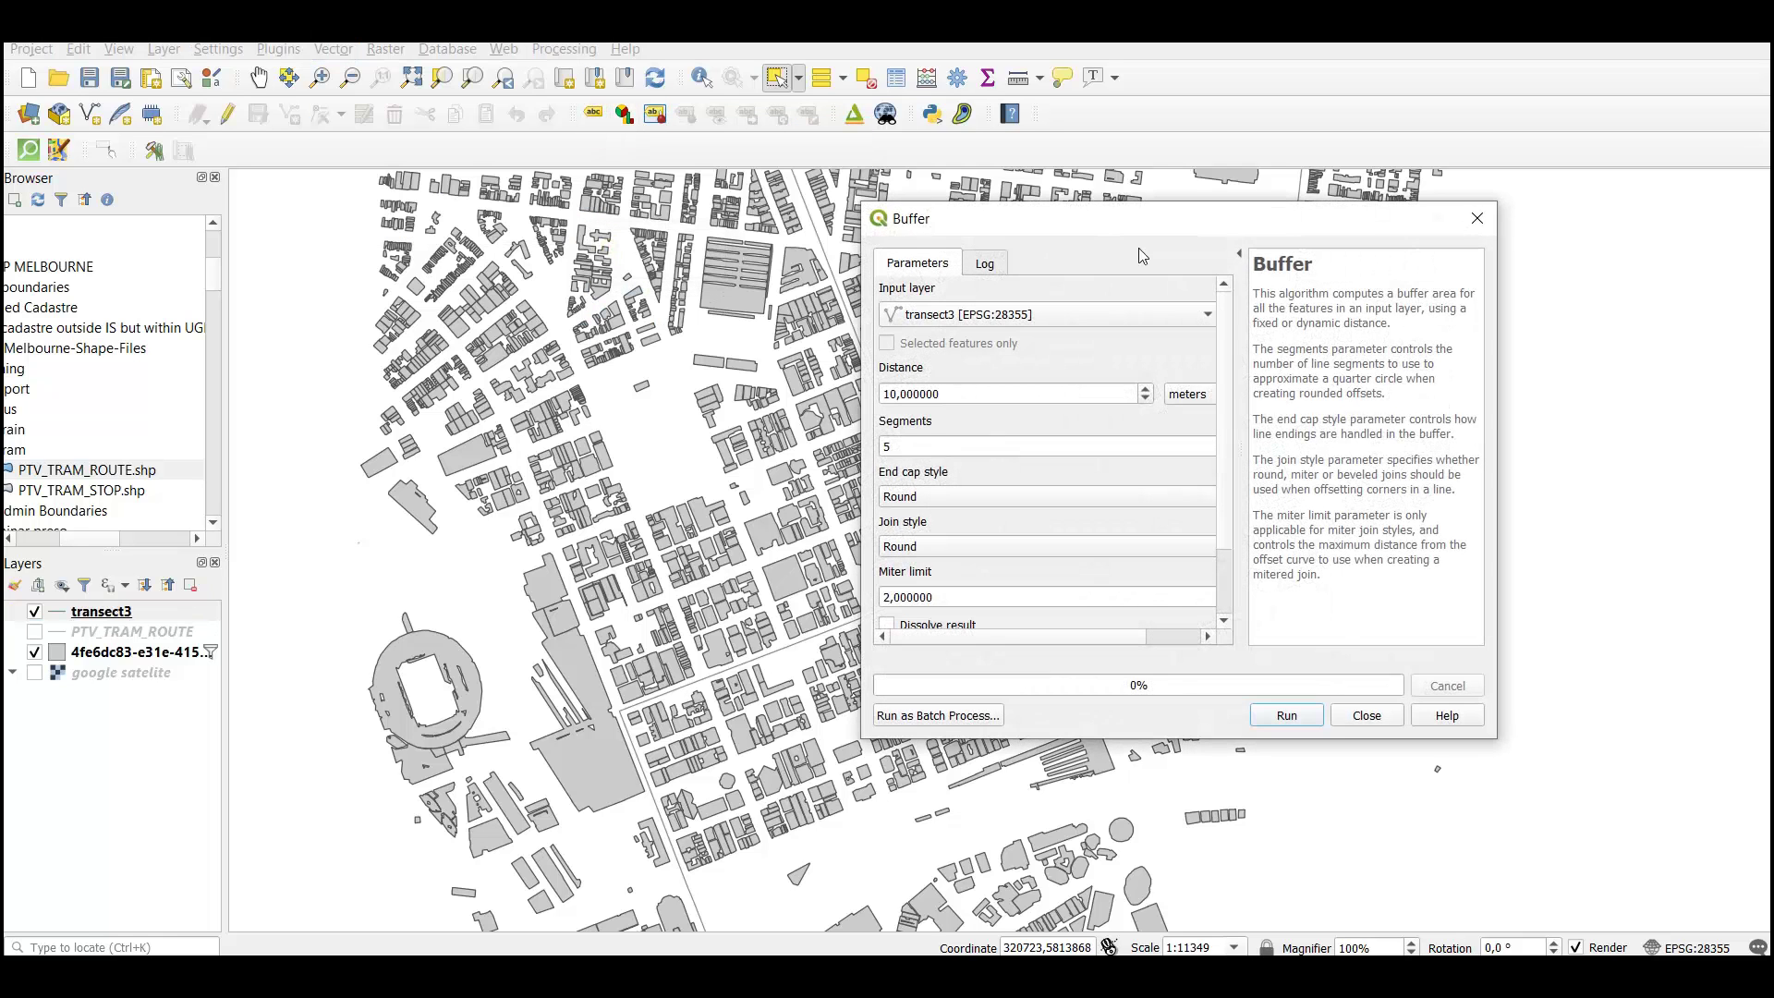
left_click_drag(1133, 233, 1413, 213)
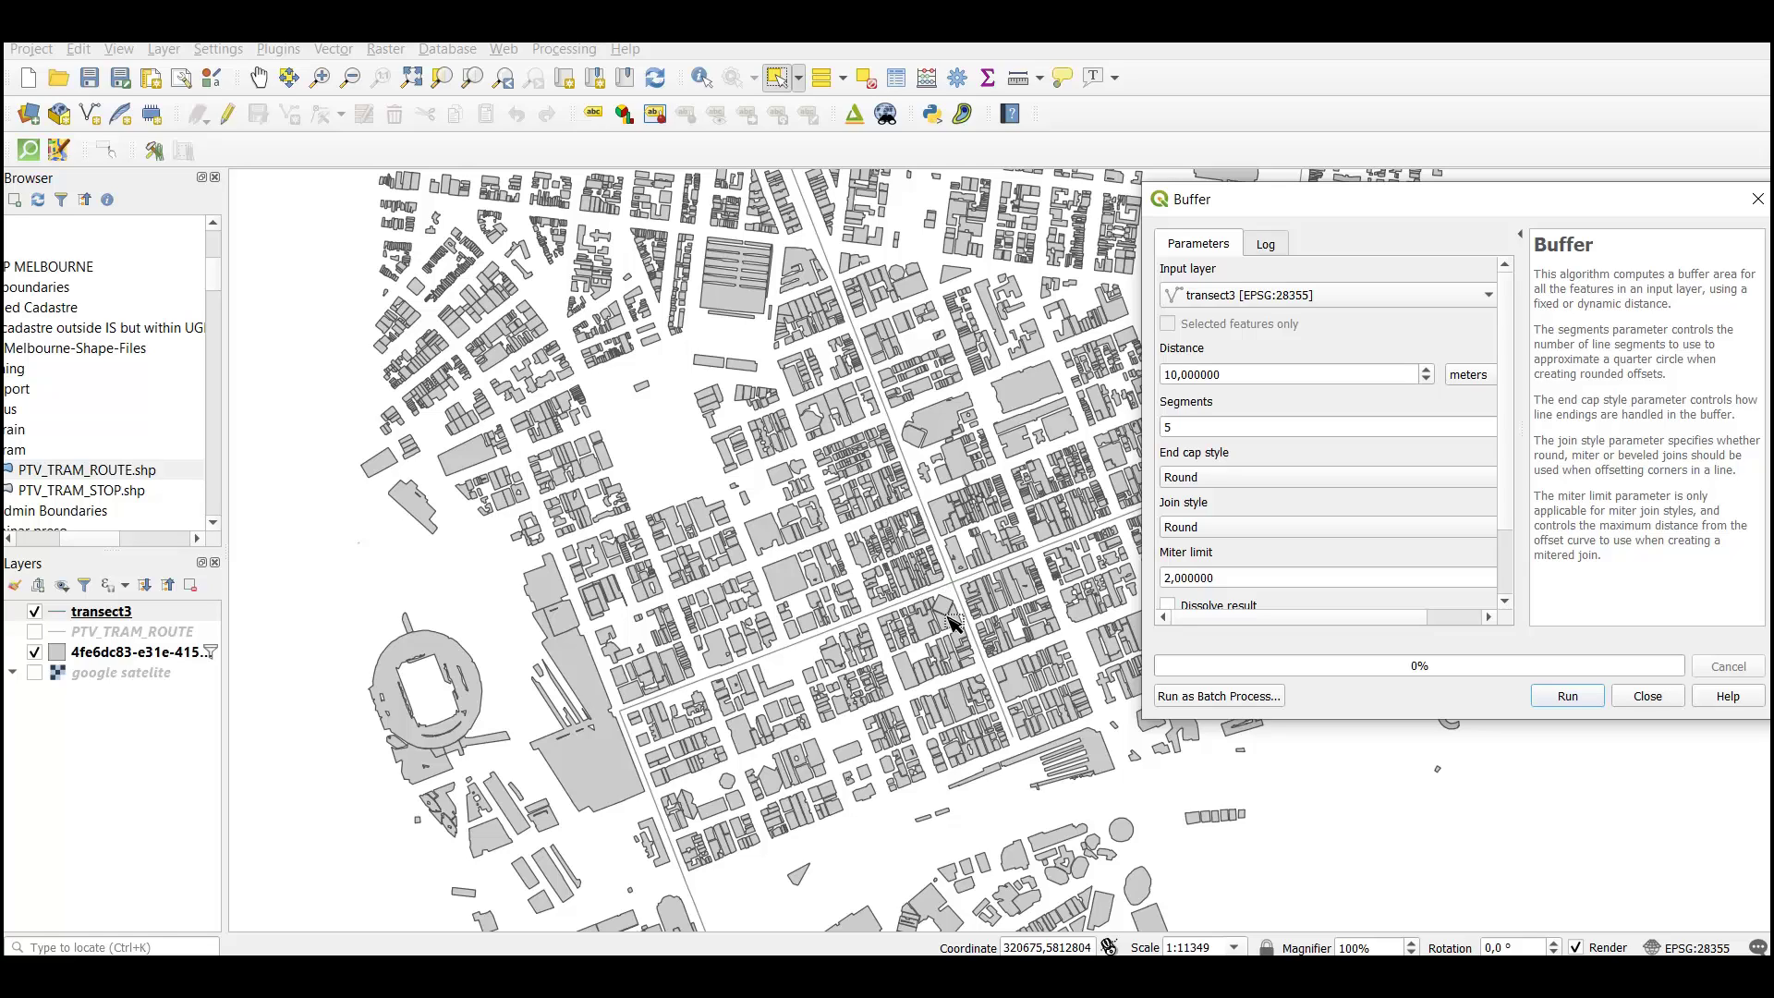
Buffer the transect3 layer by a distance of 210 meters and move the resulting Buffered layer beneath the building footprints layer
left_click(1280, 379)
left_click(1324, 371)
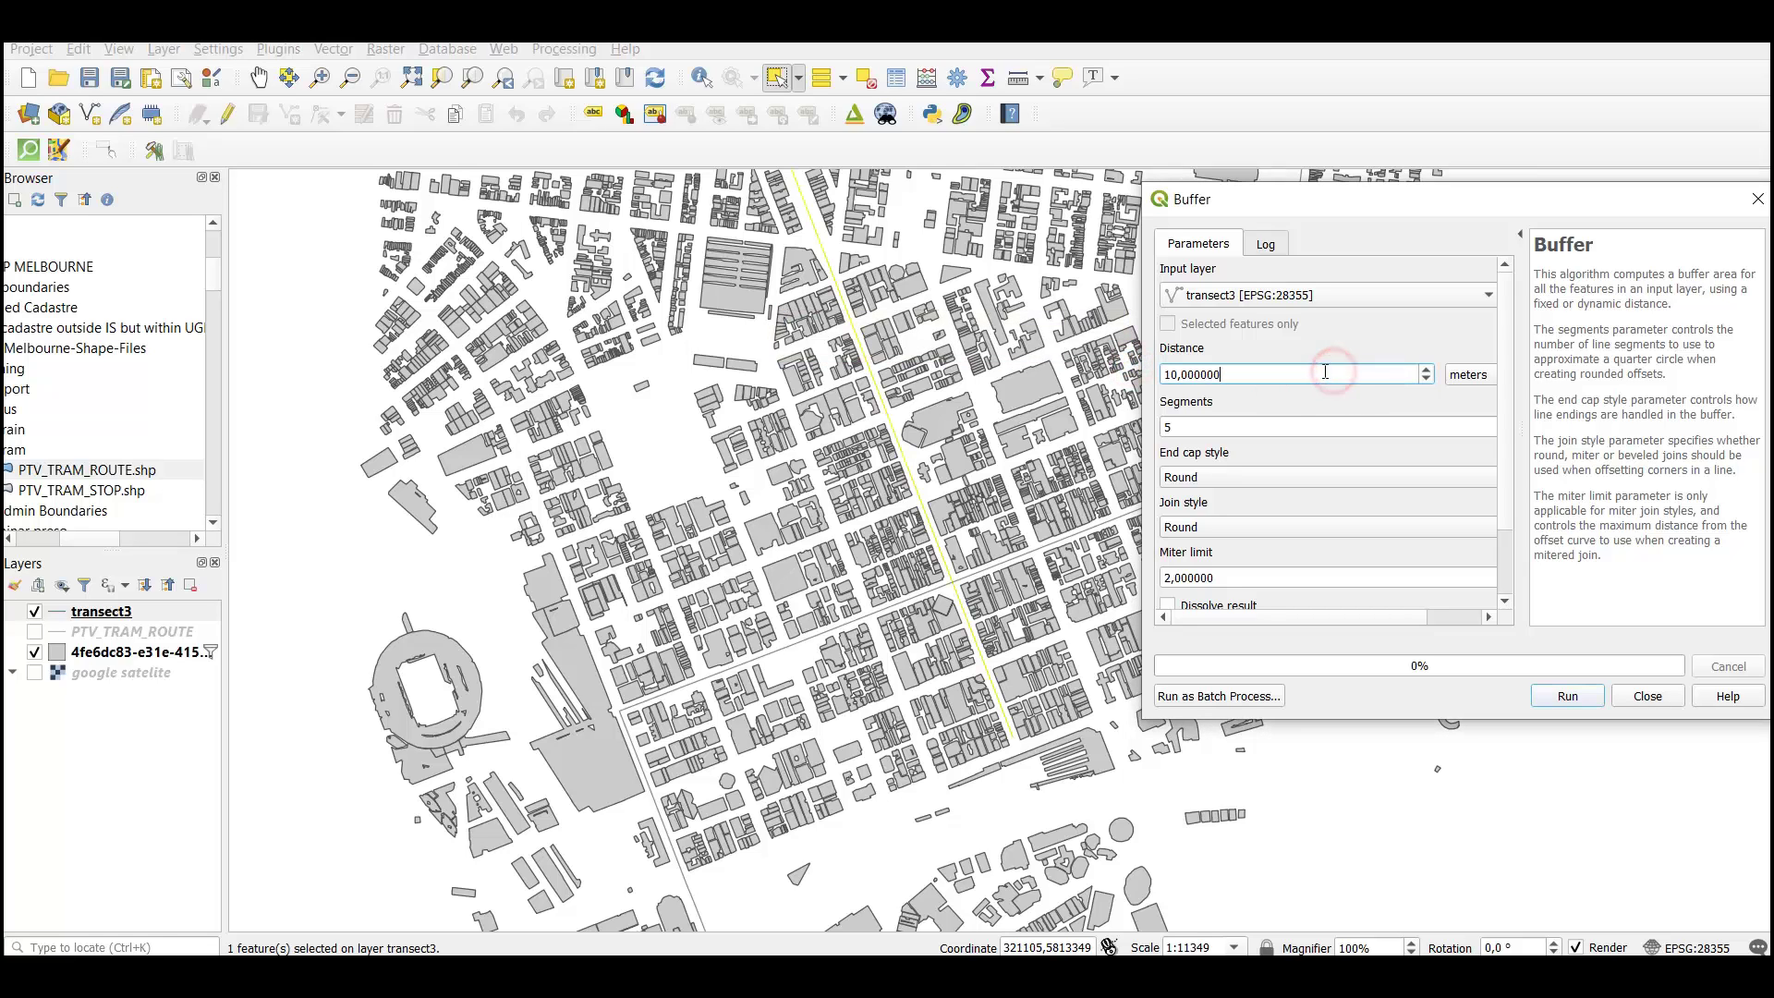
double_click(1307, 370)
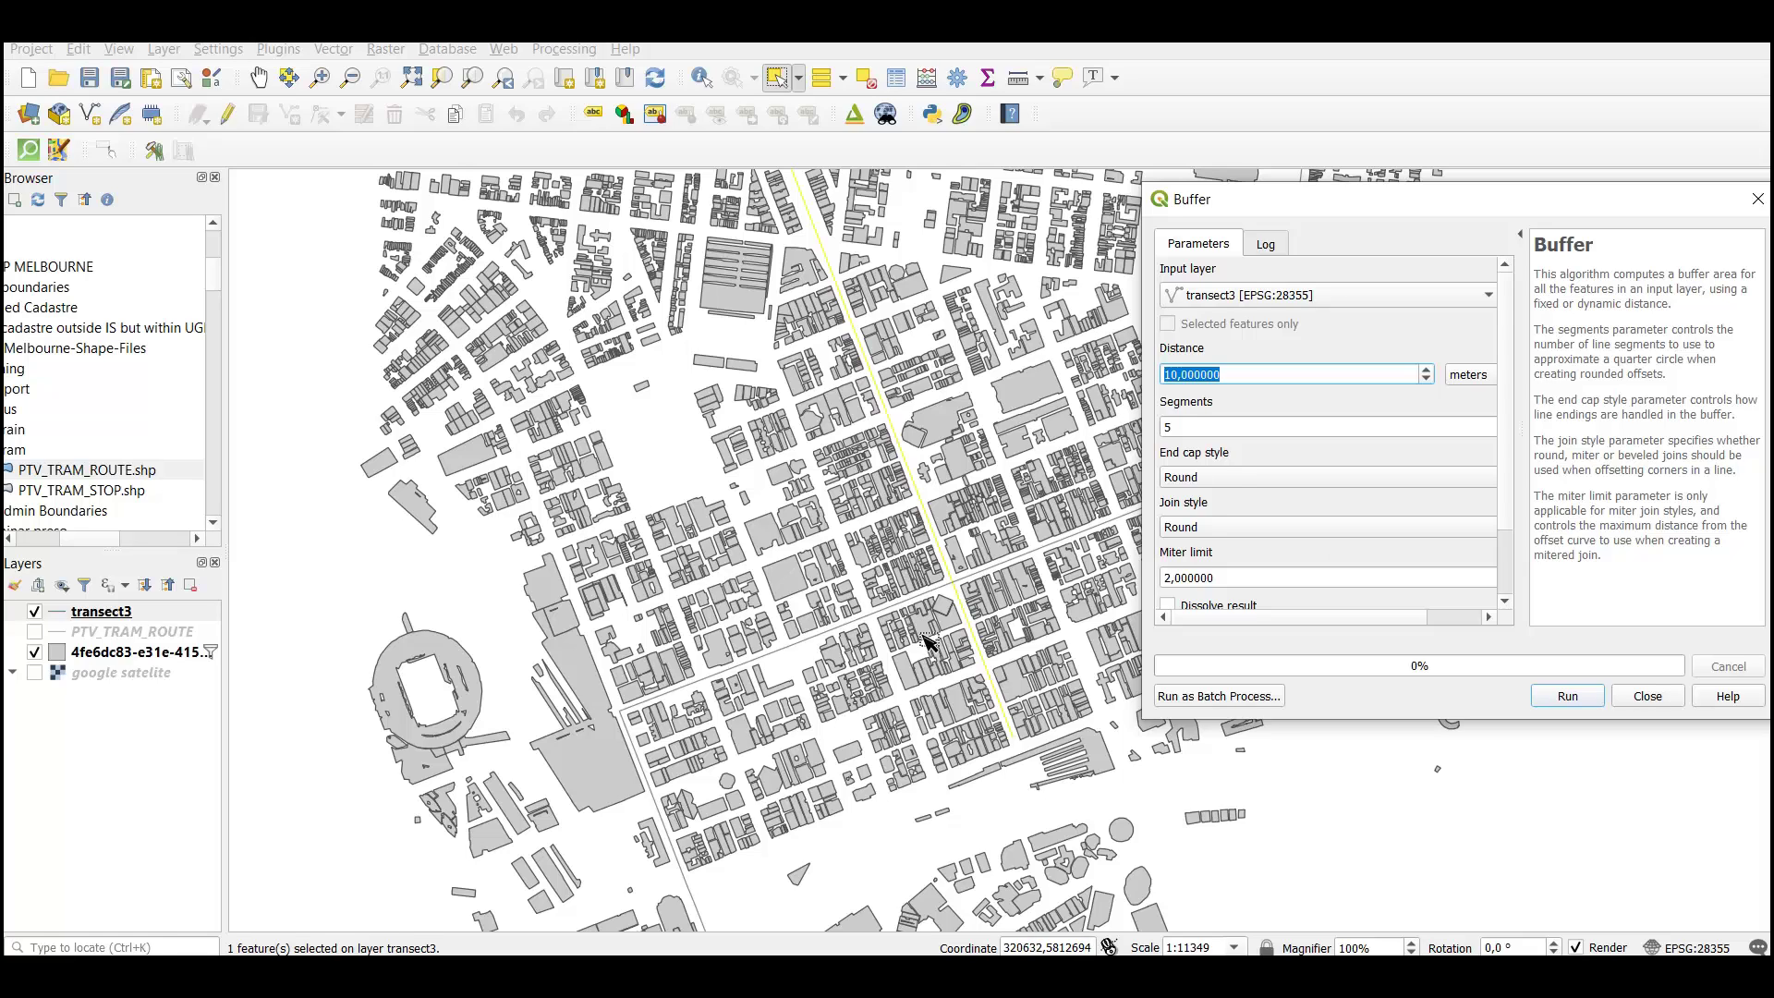
left_click(1221, 375)
type("210")
left_click(1583, 700)
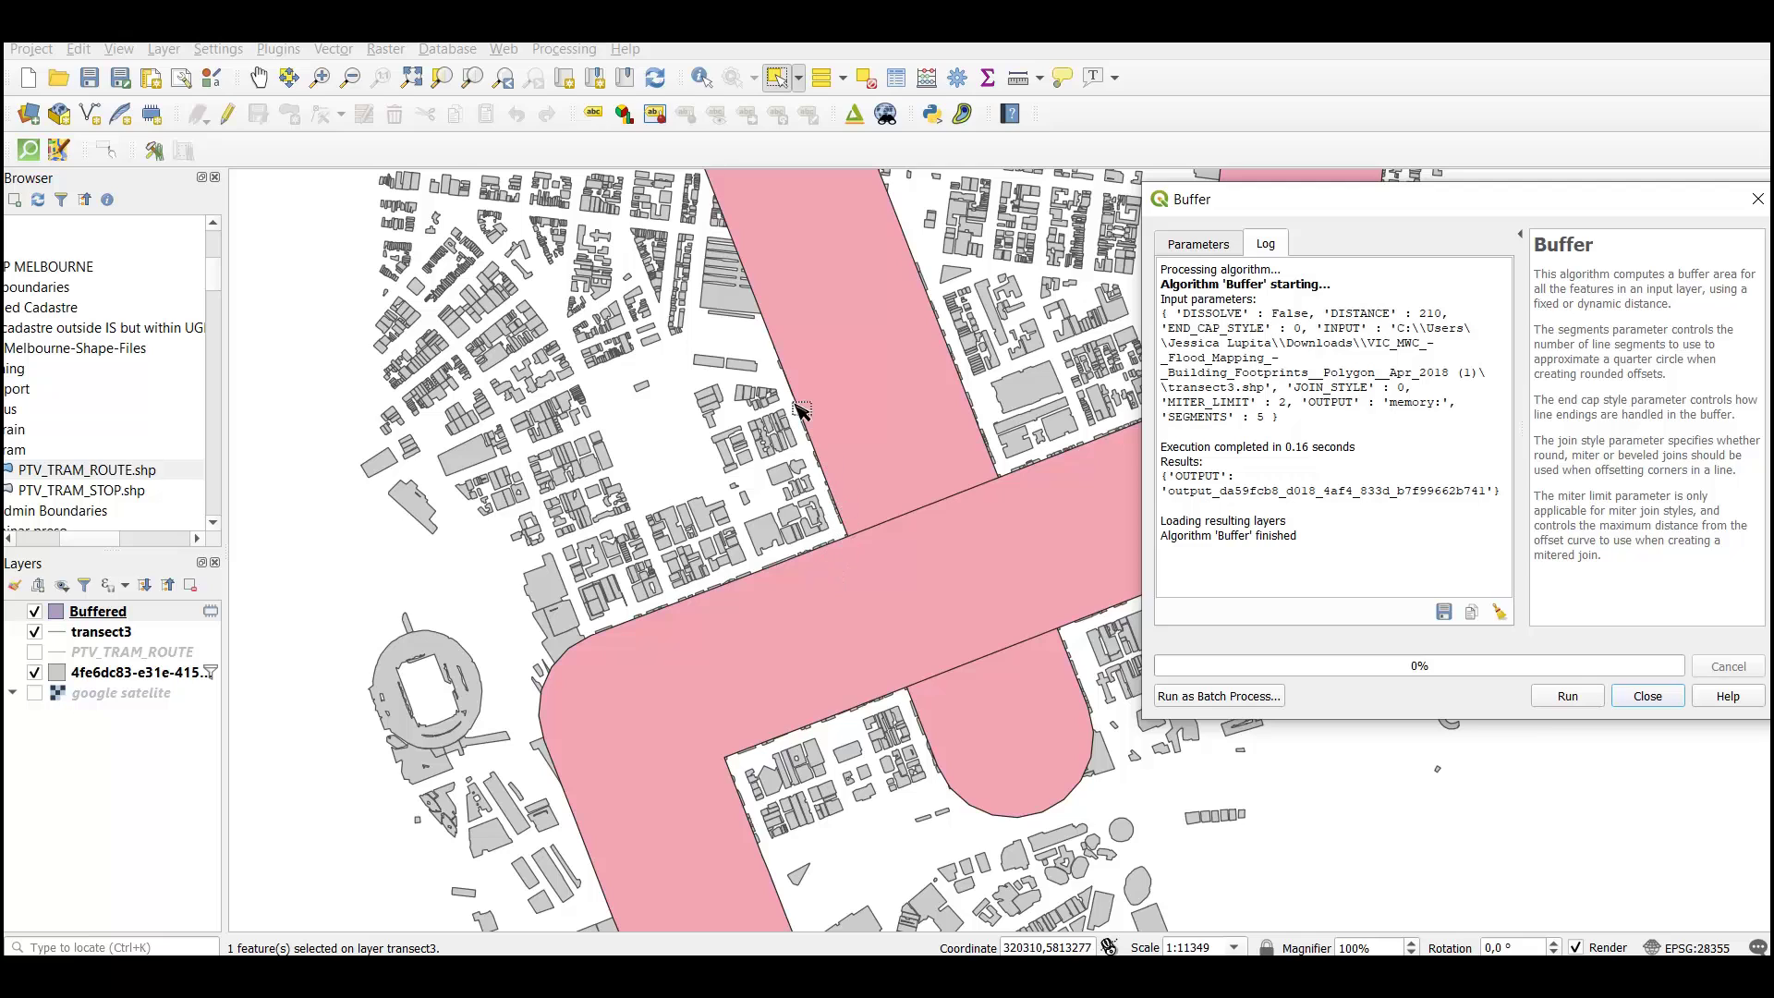
left_click(1757, 199)
left_click(104, 615)
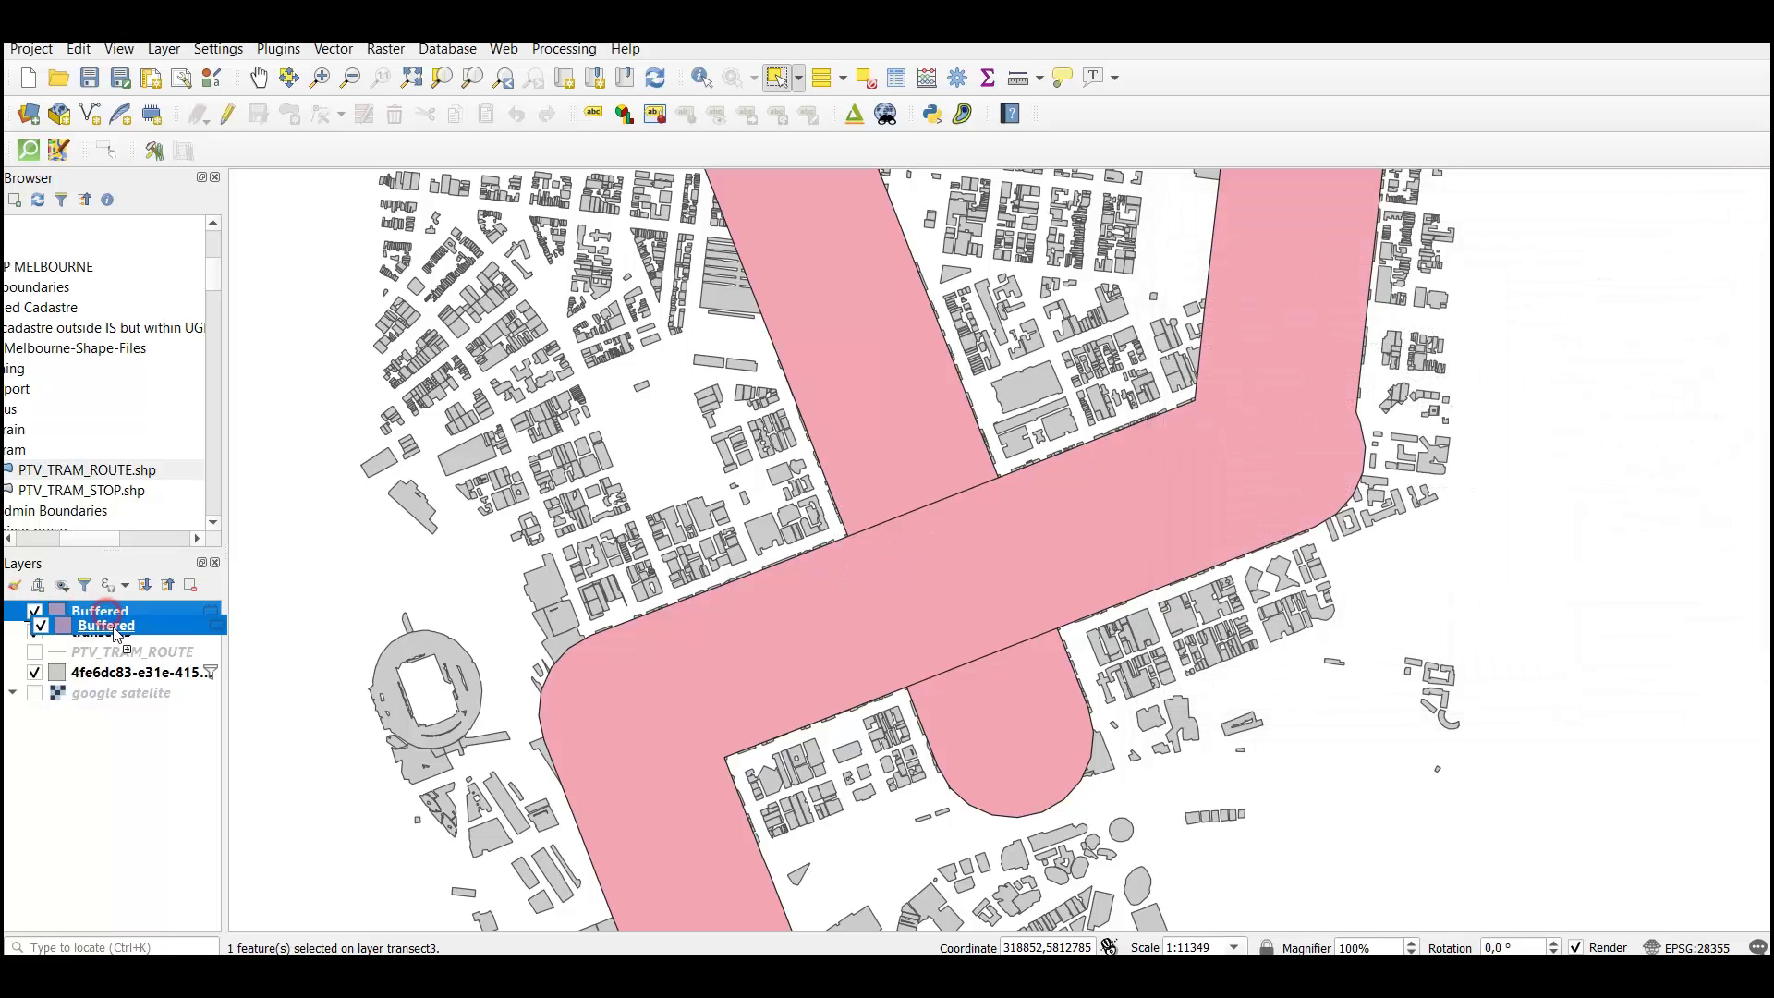
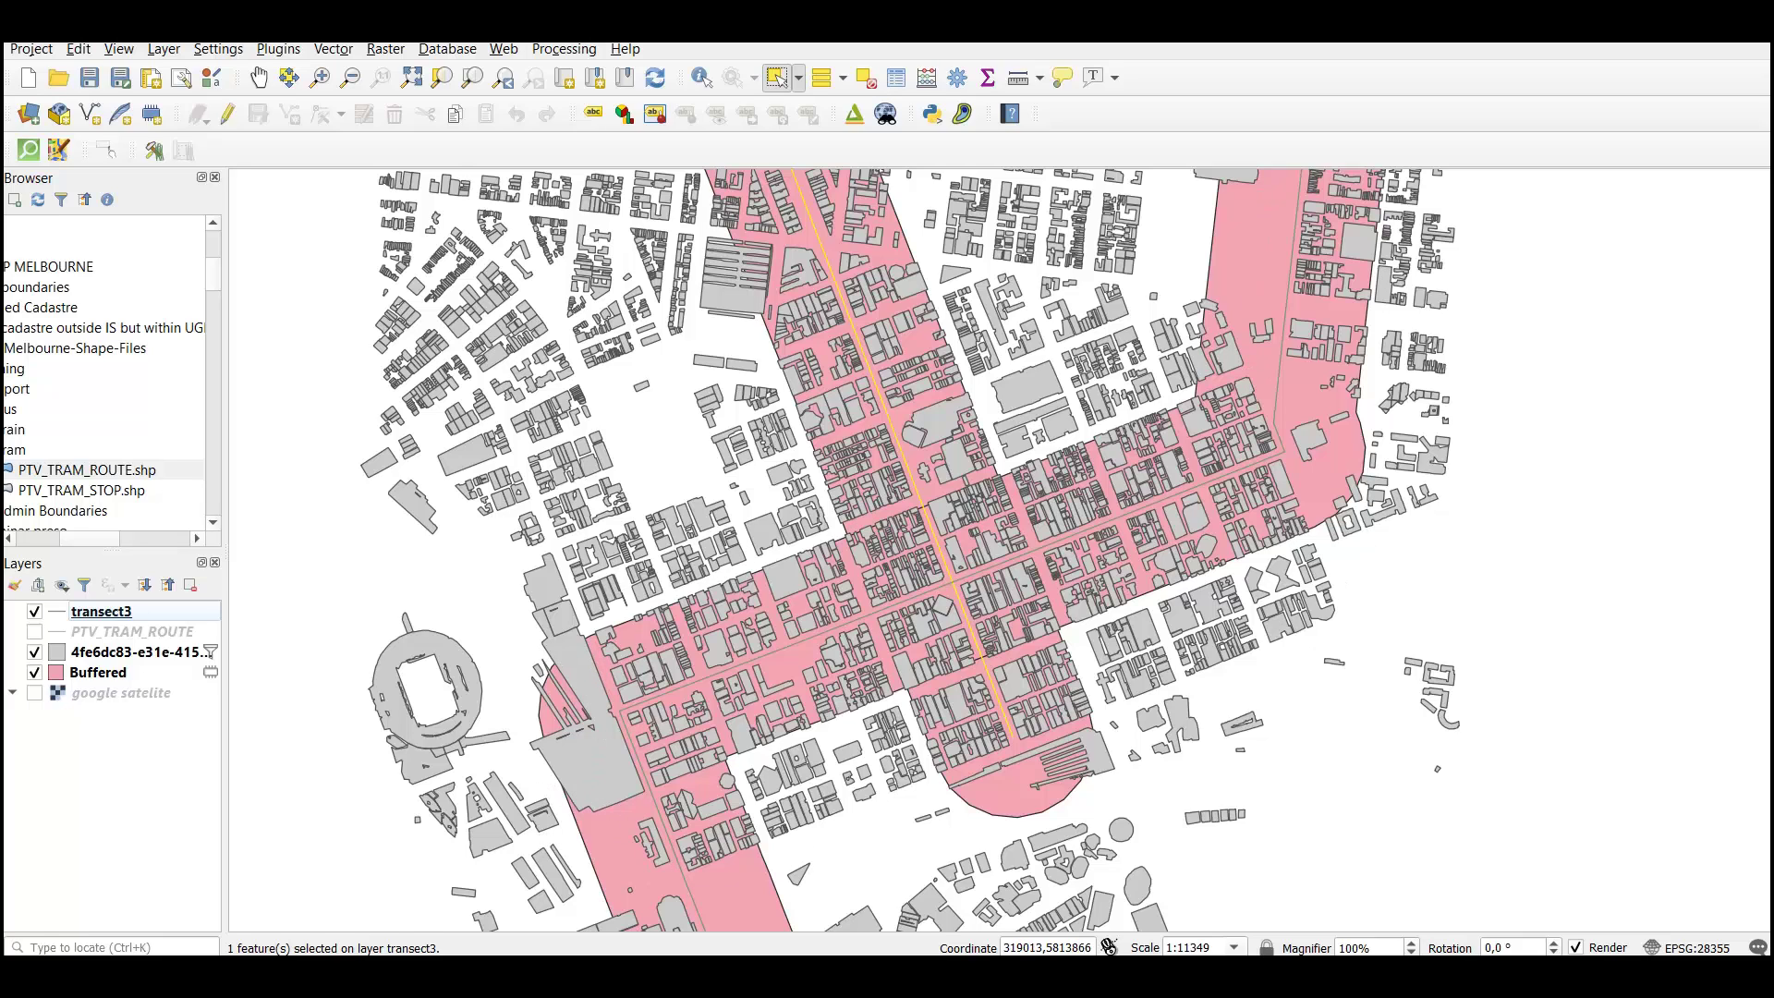
Run the Intersection geoprocessing tool with the 4fe6dc83 building footprints as input layer and Buffered as overlay layer
left_click(173, 672)
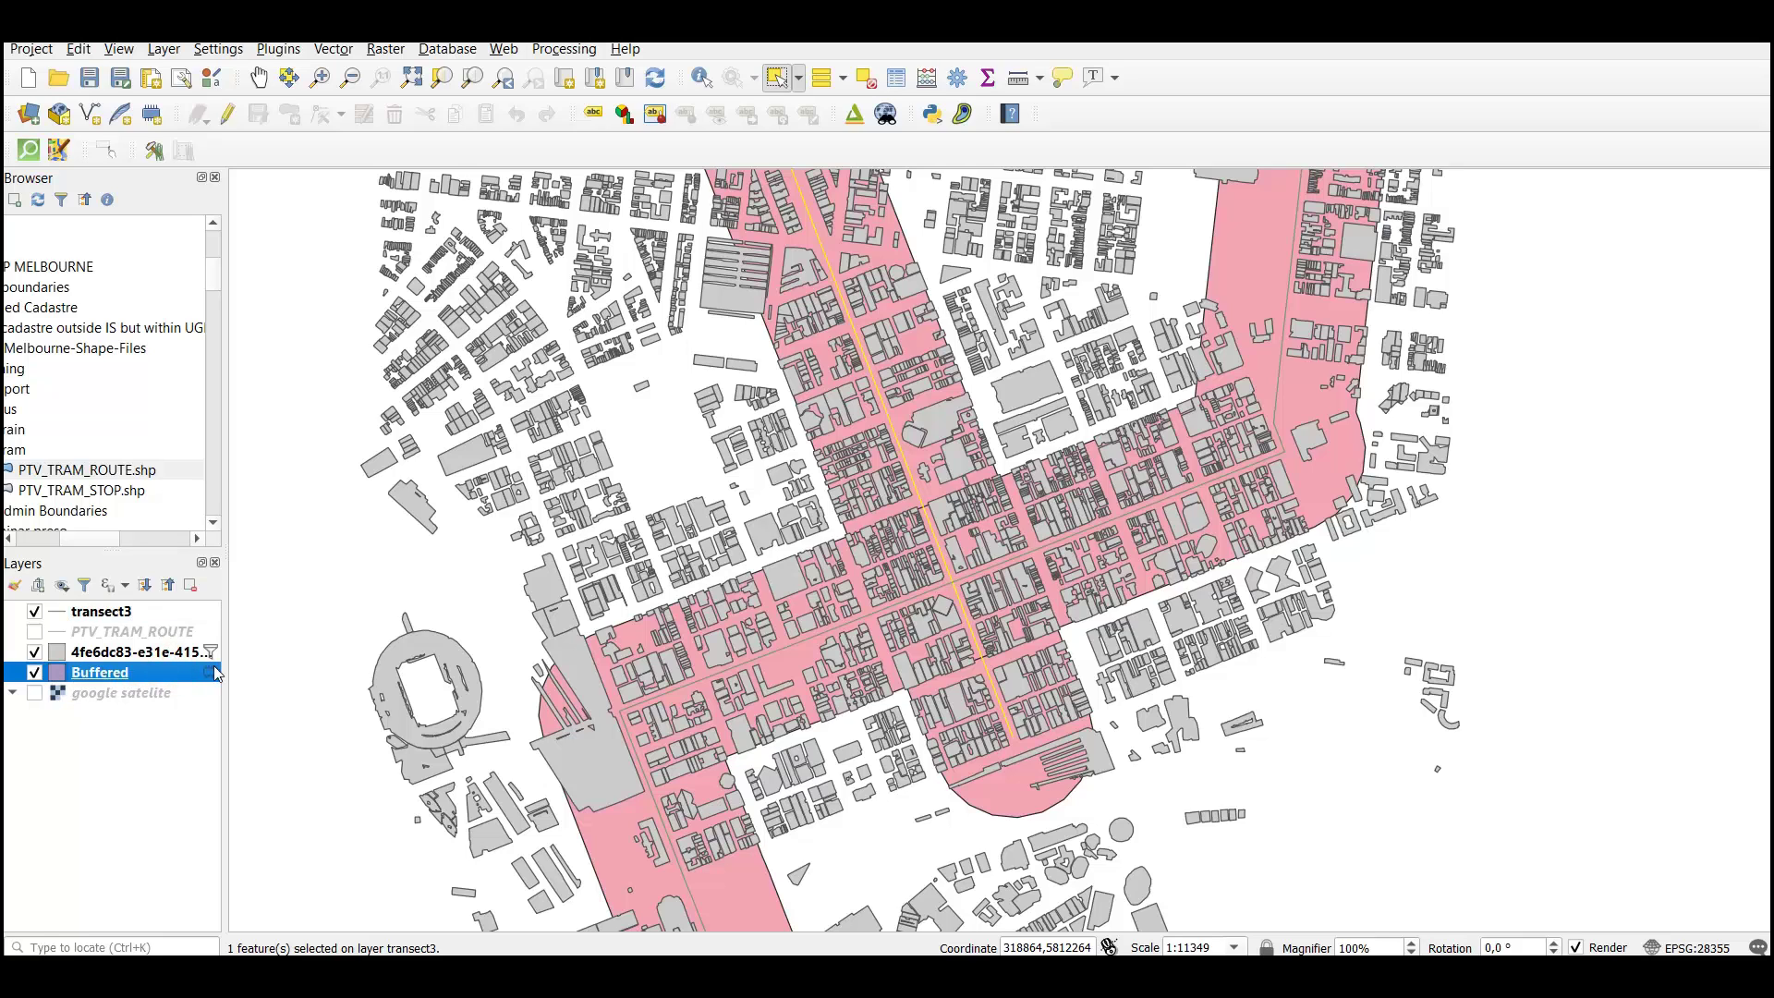
left_click(332, 51)
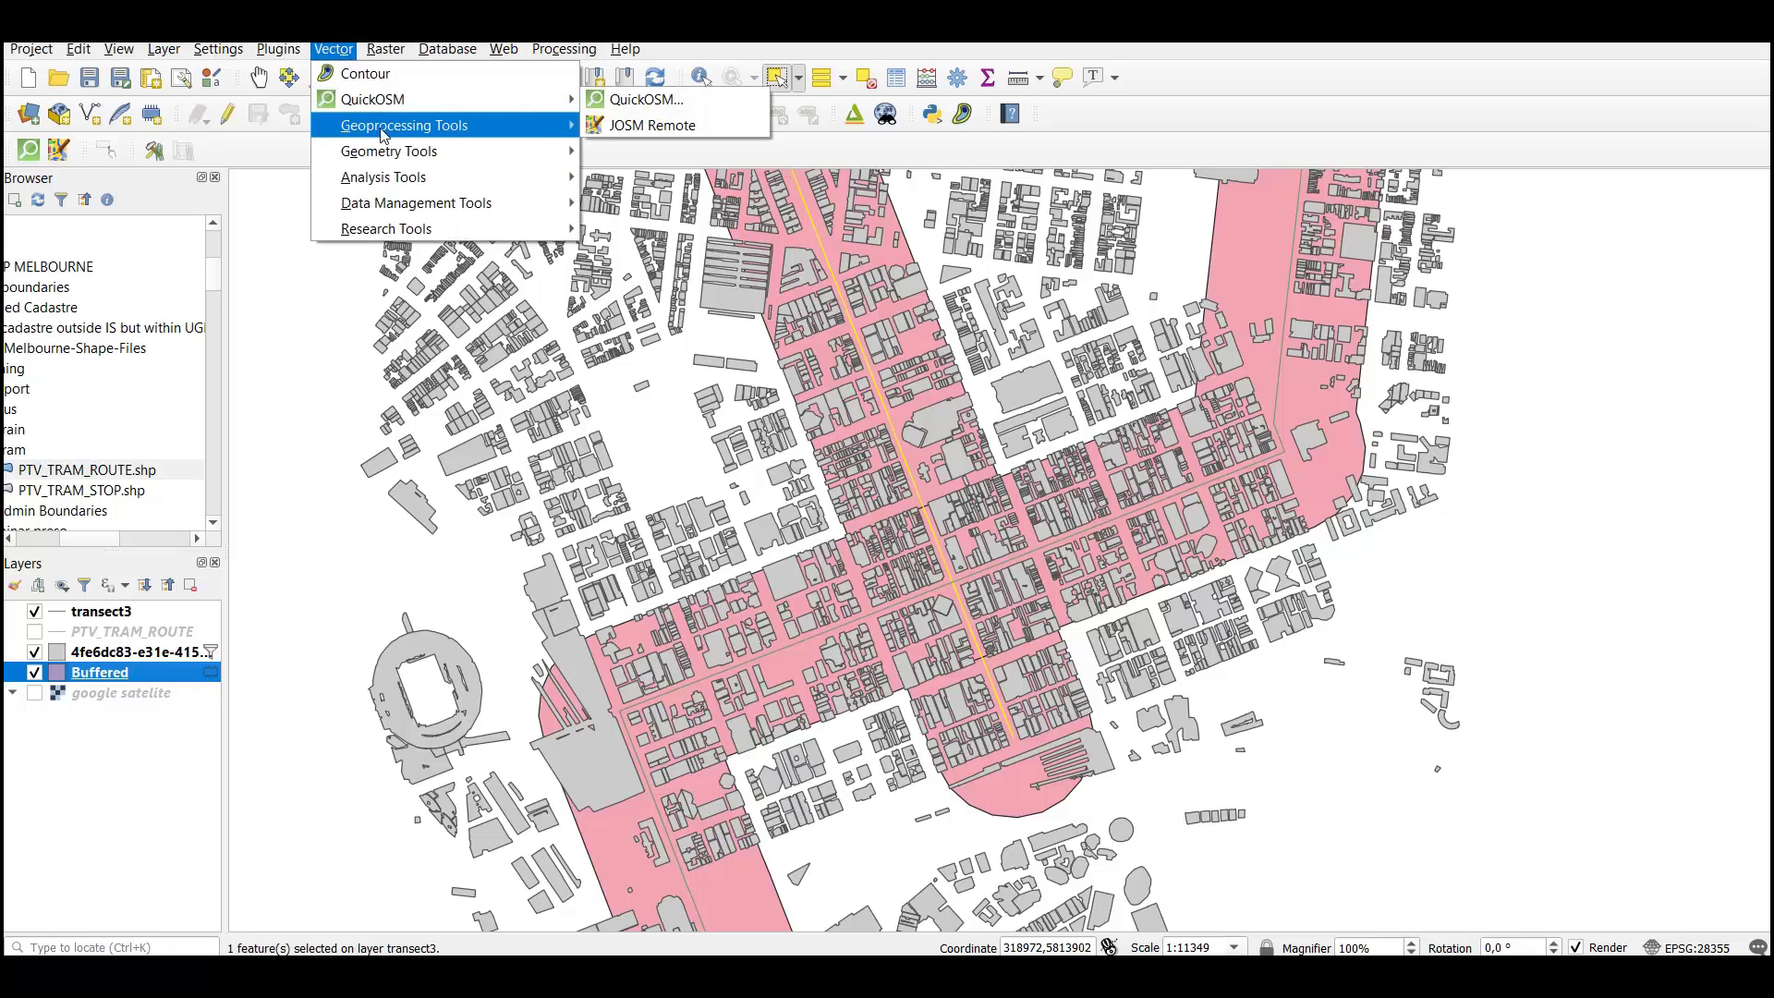
mouse_move(388, 126)
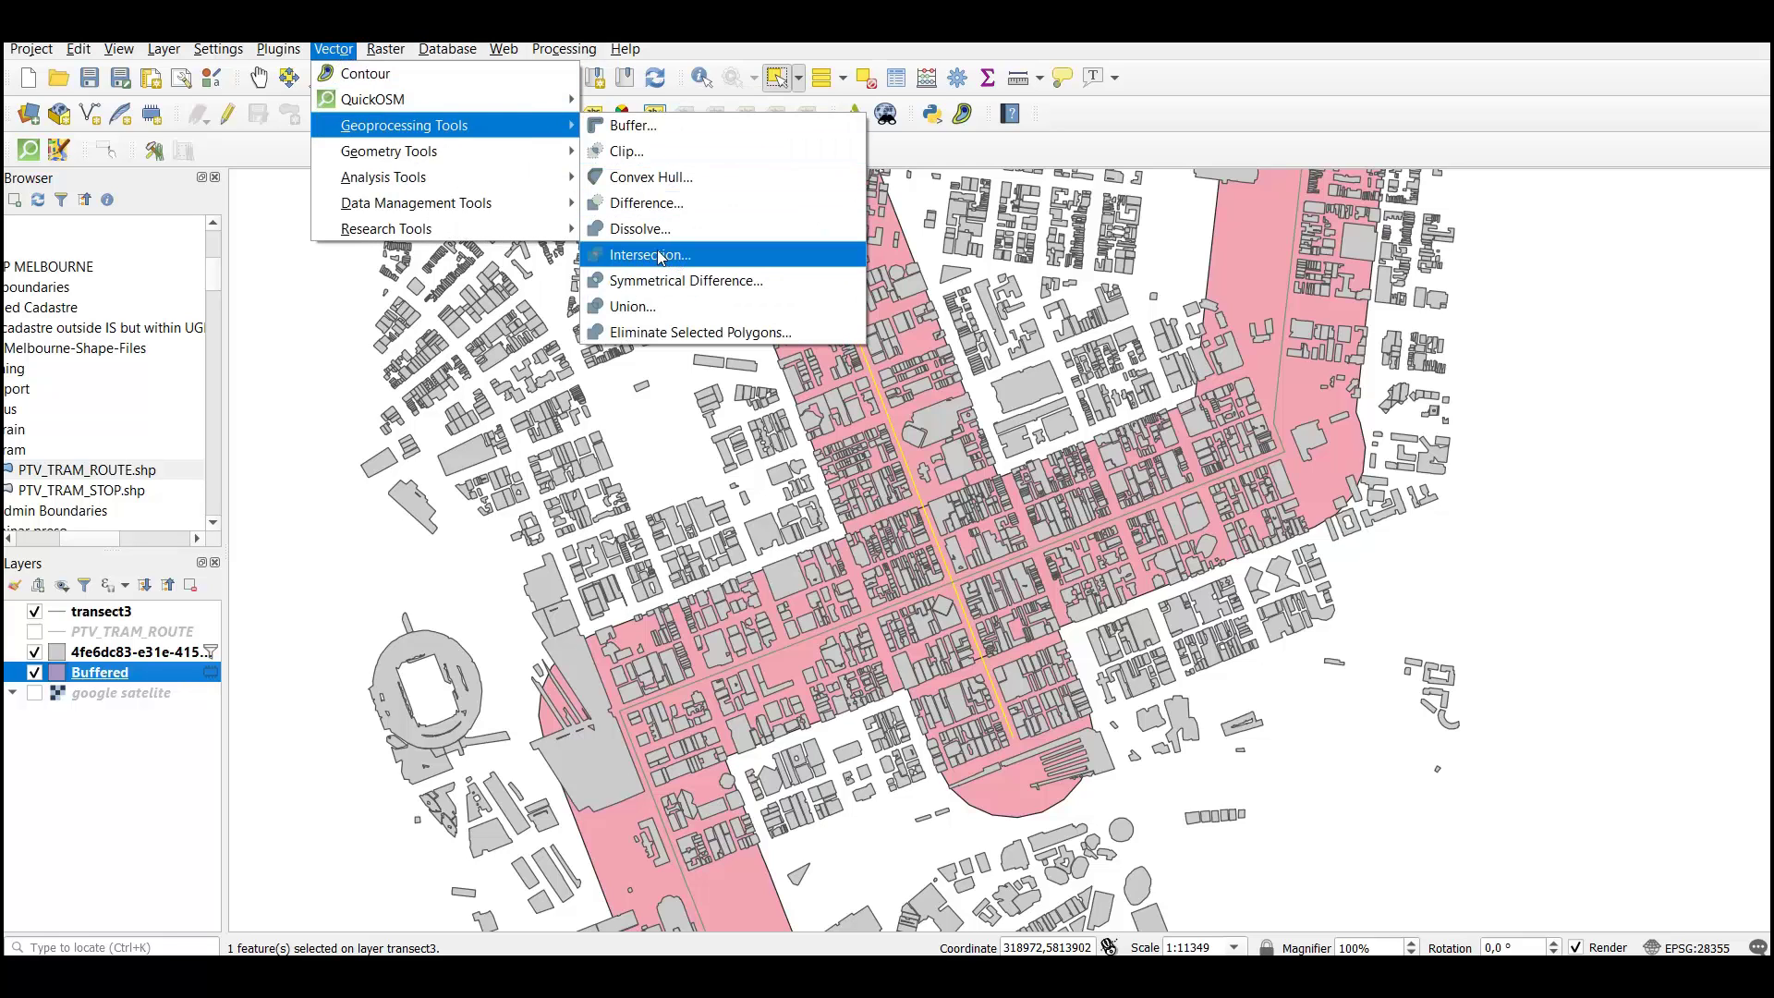
left_click(713, 254)
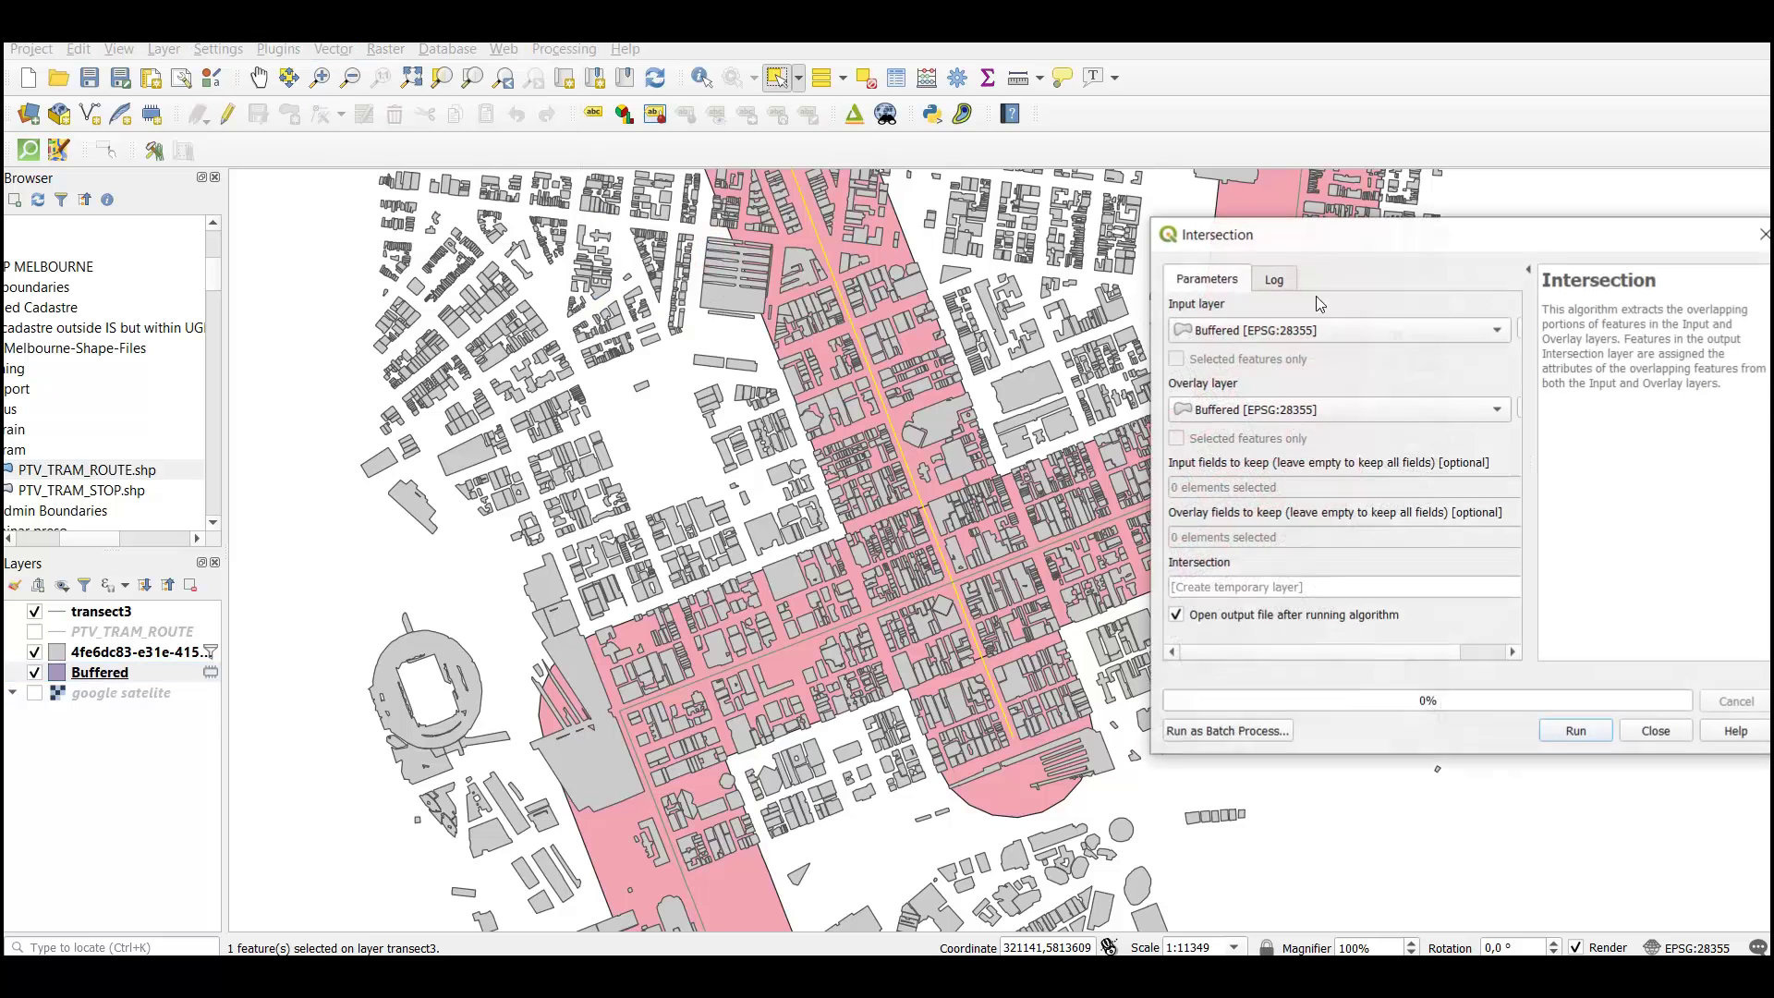
left_click_drag(1372, 238, 589, 196)
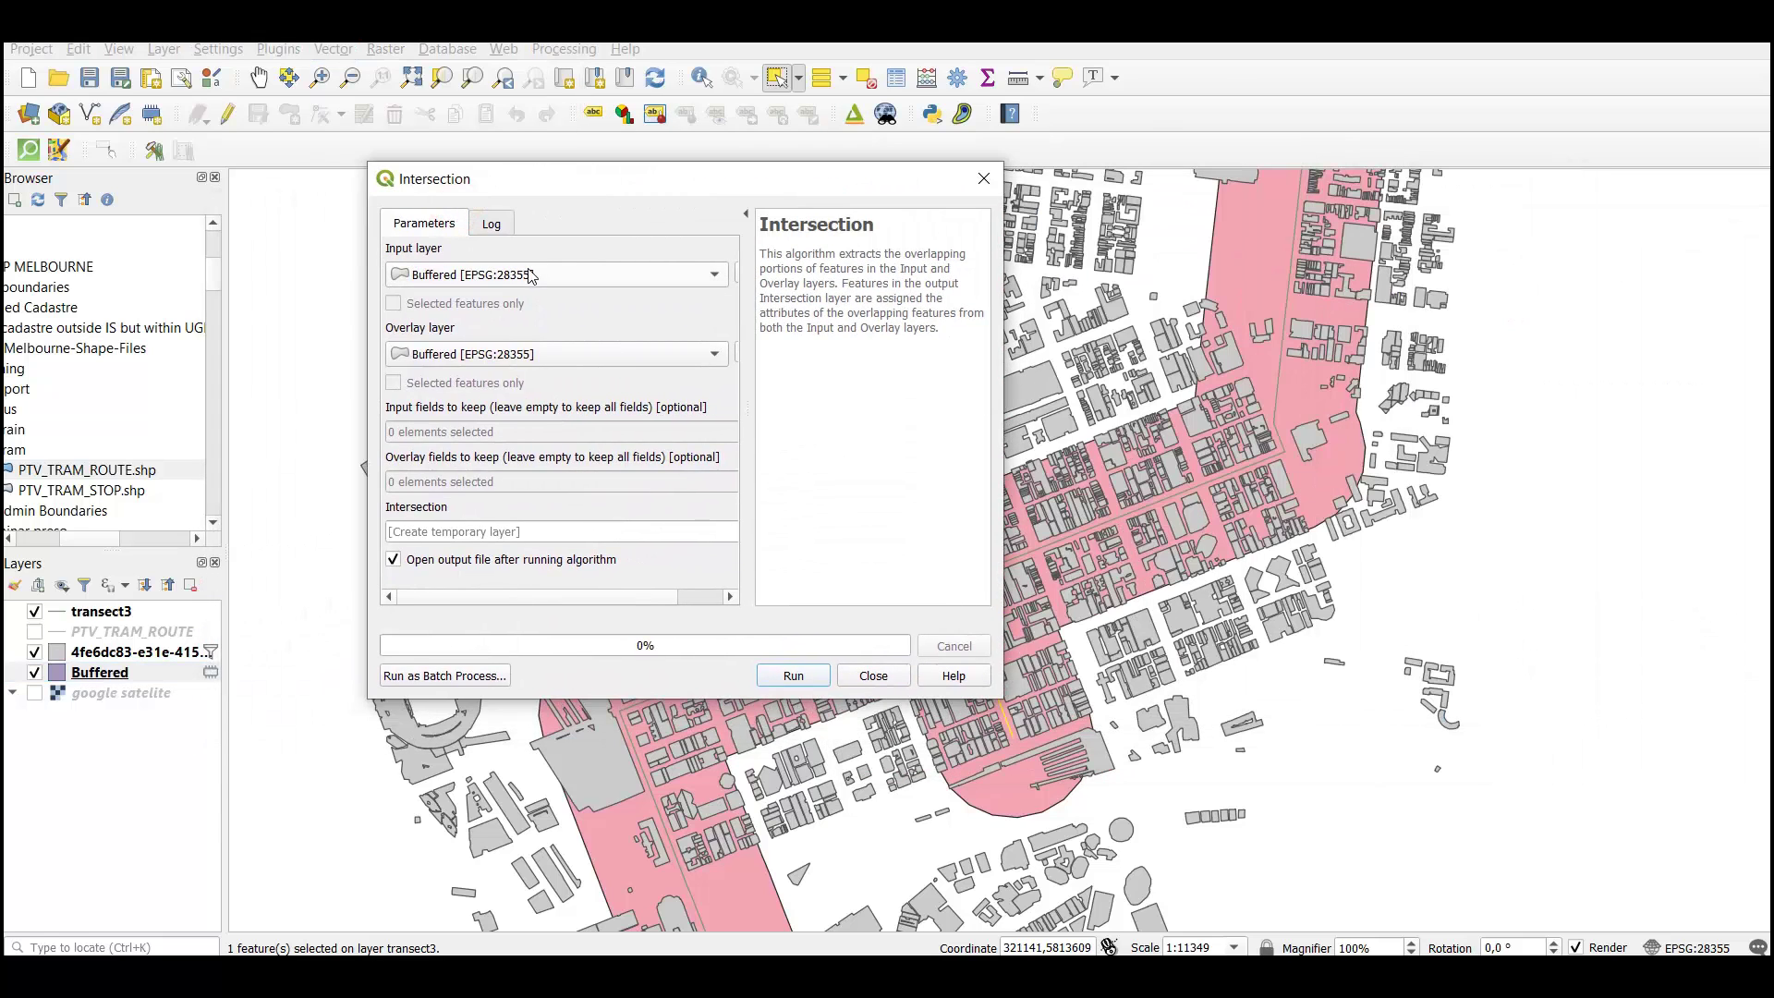
left_click(451, 282)
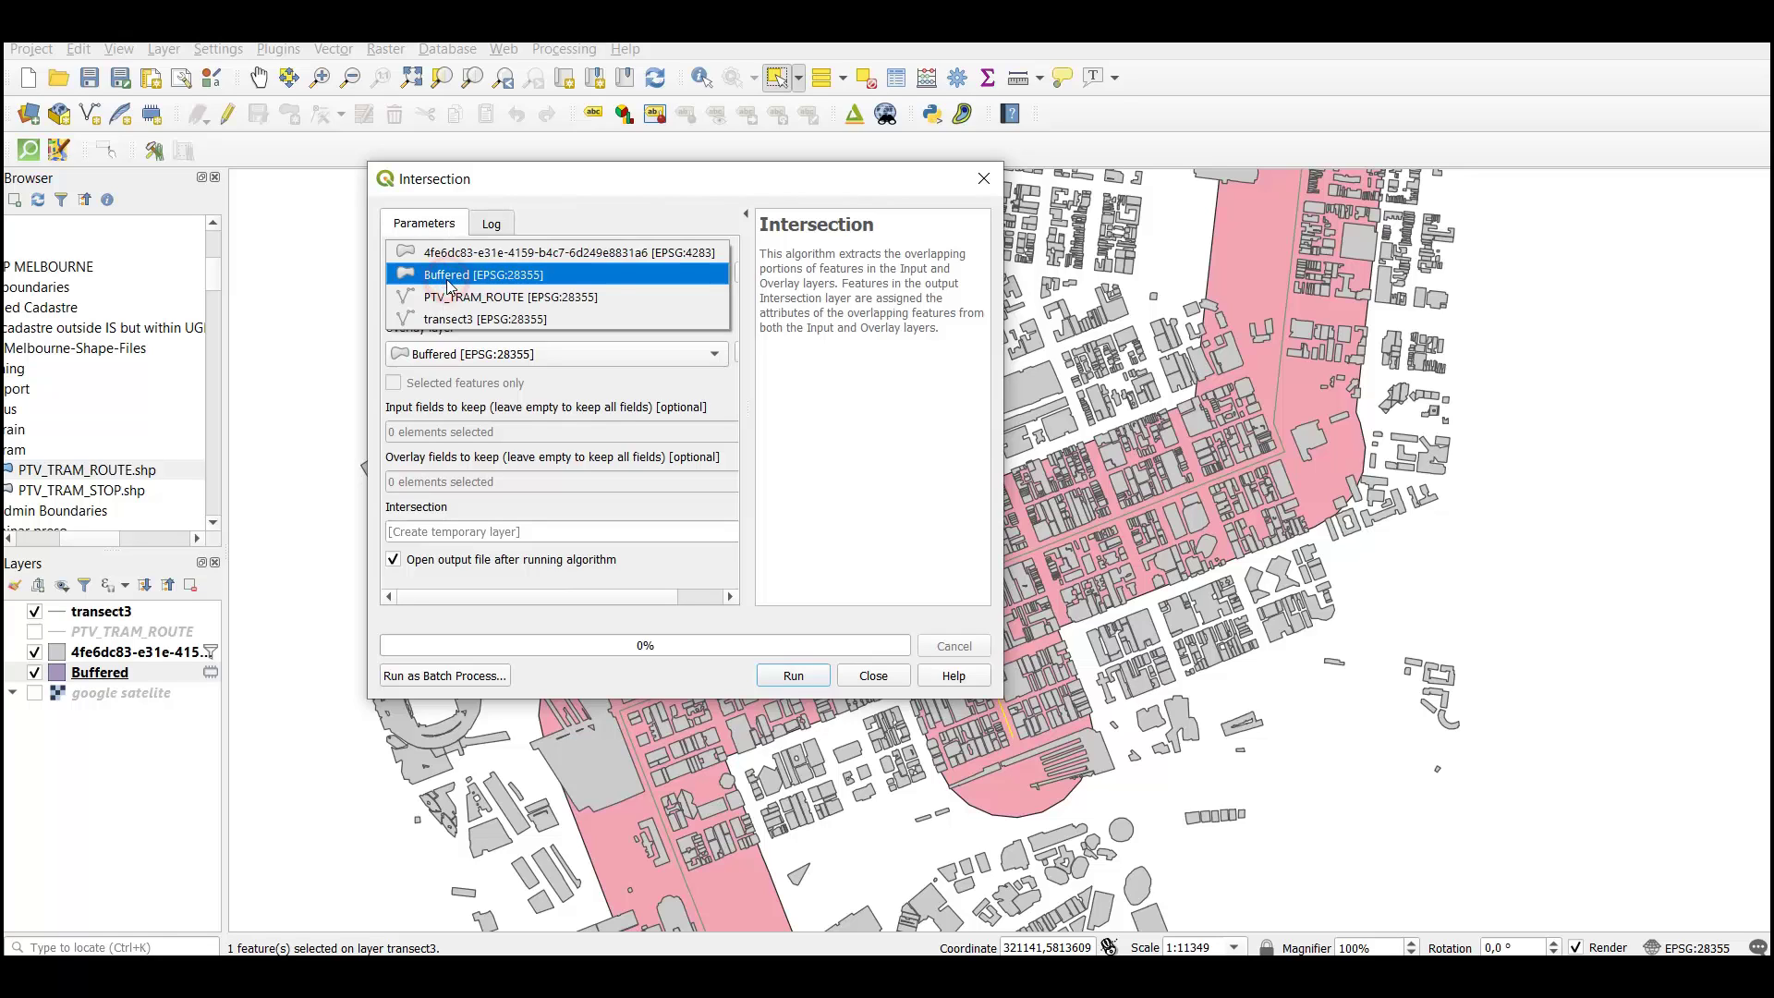
left_click(448, 251)
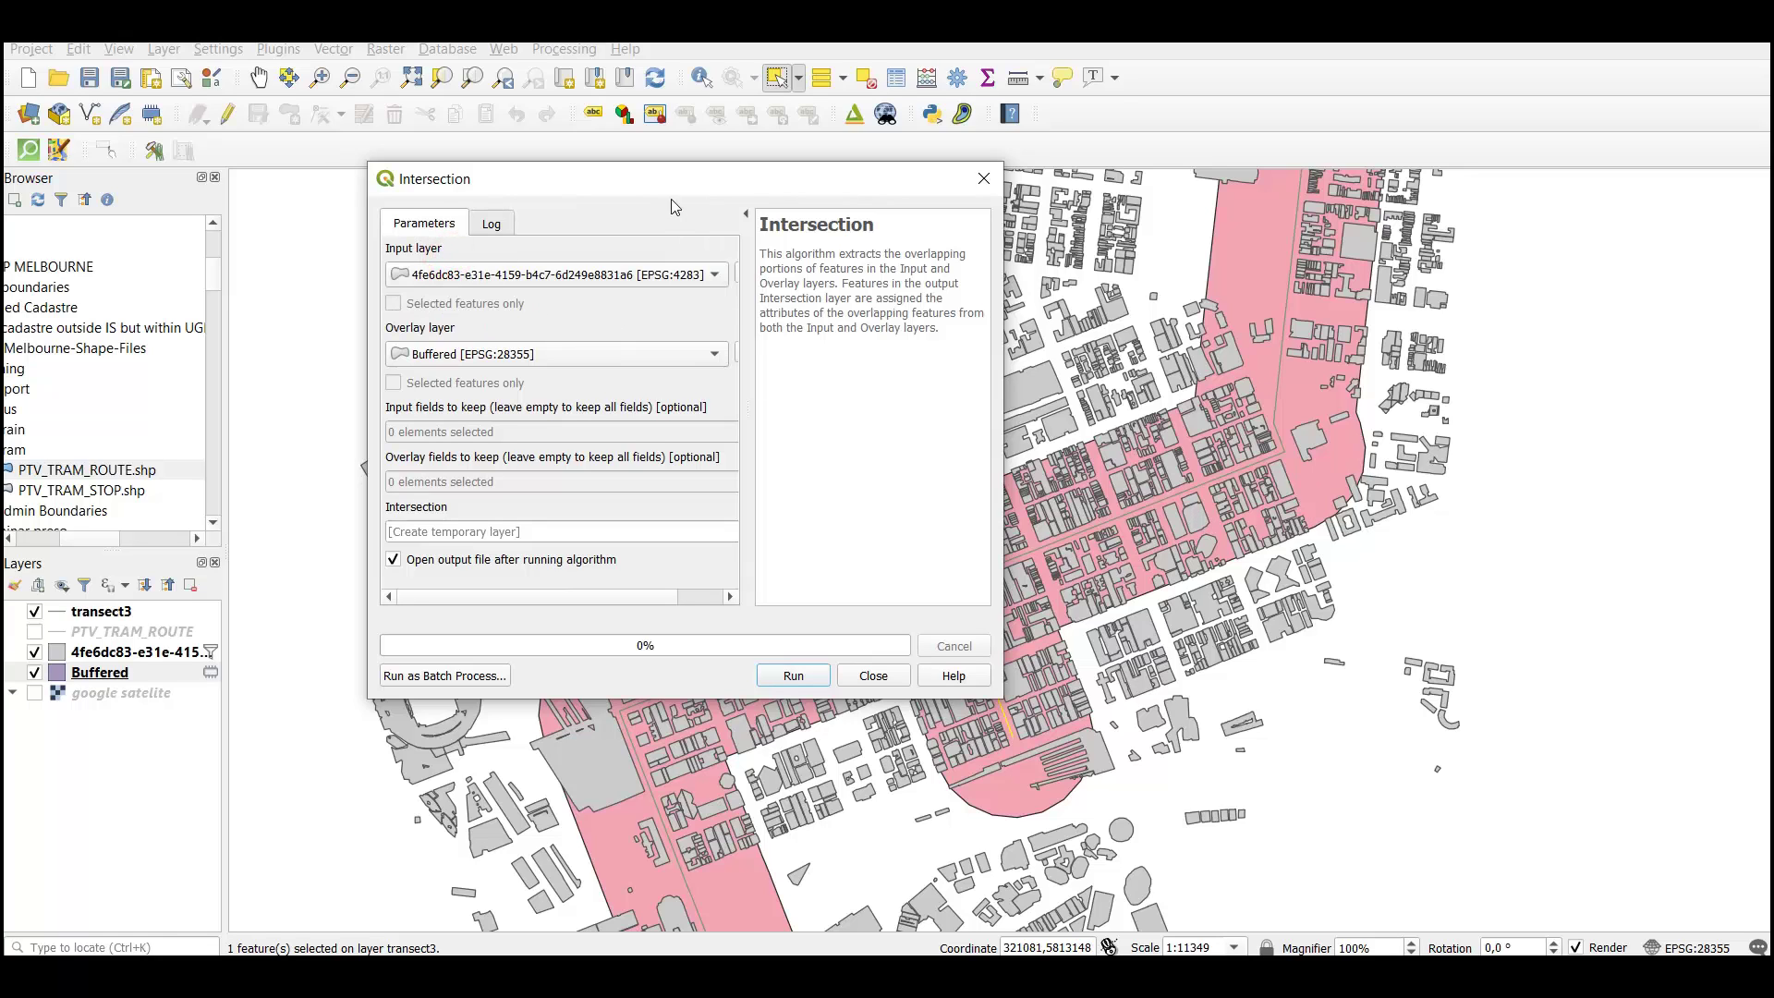
left_click_drag(671, 198, 627, 203)
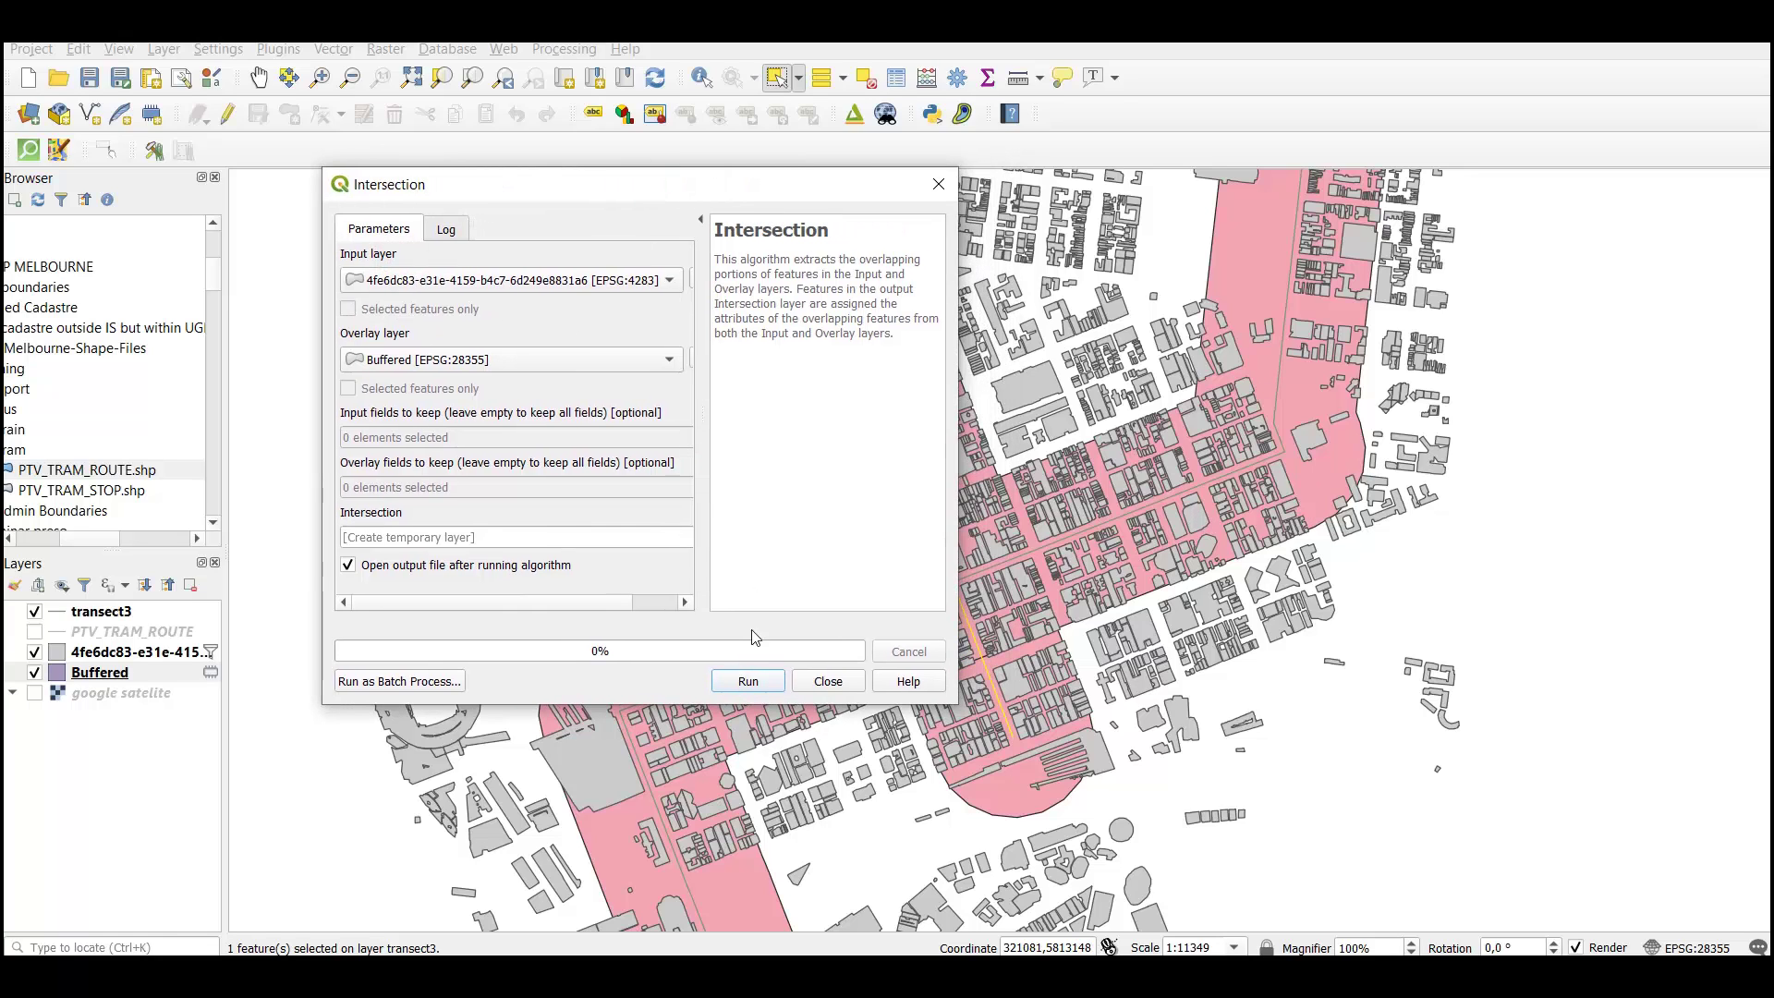
left_click(762, 688)
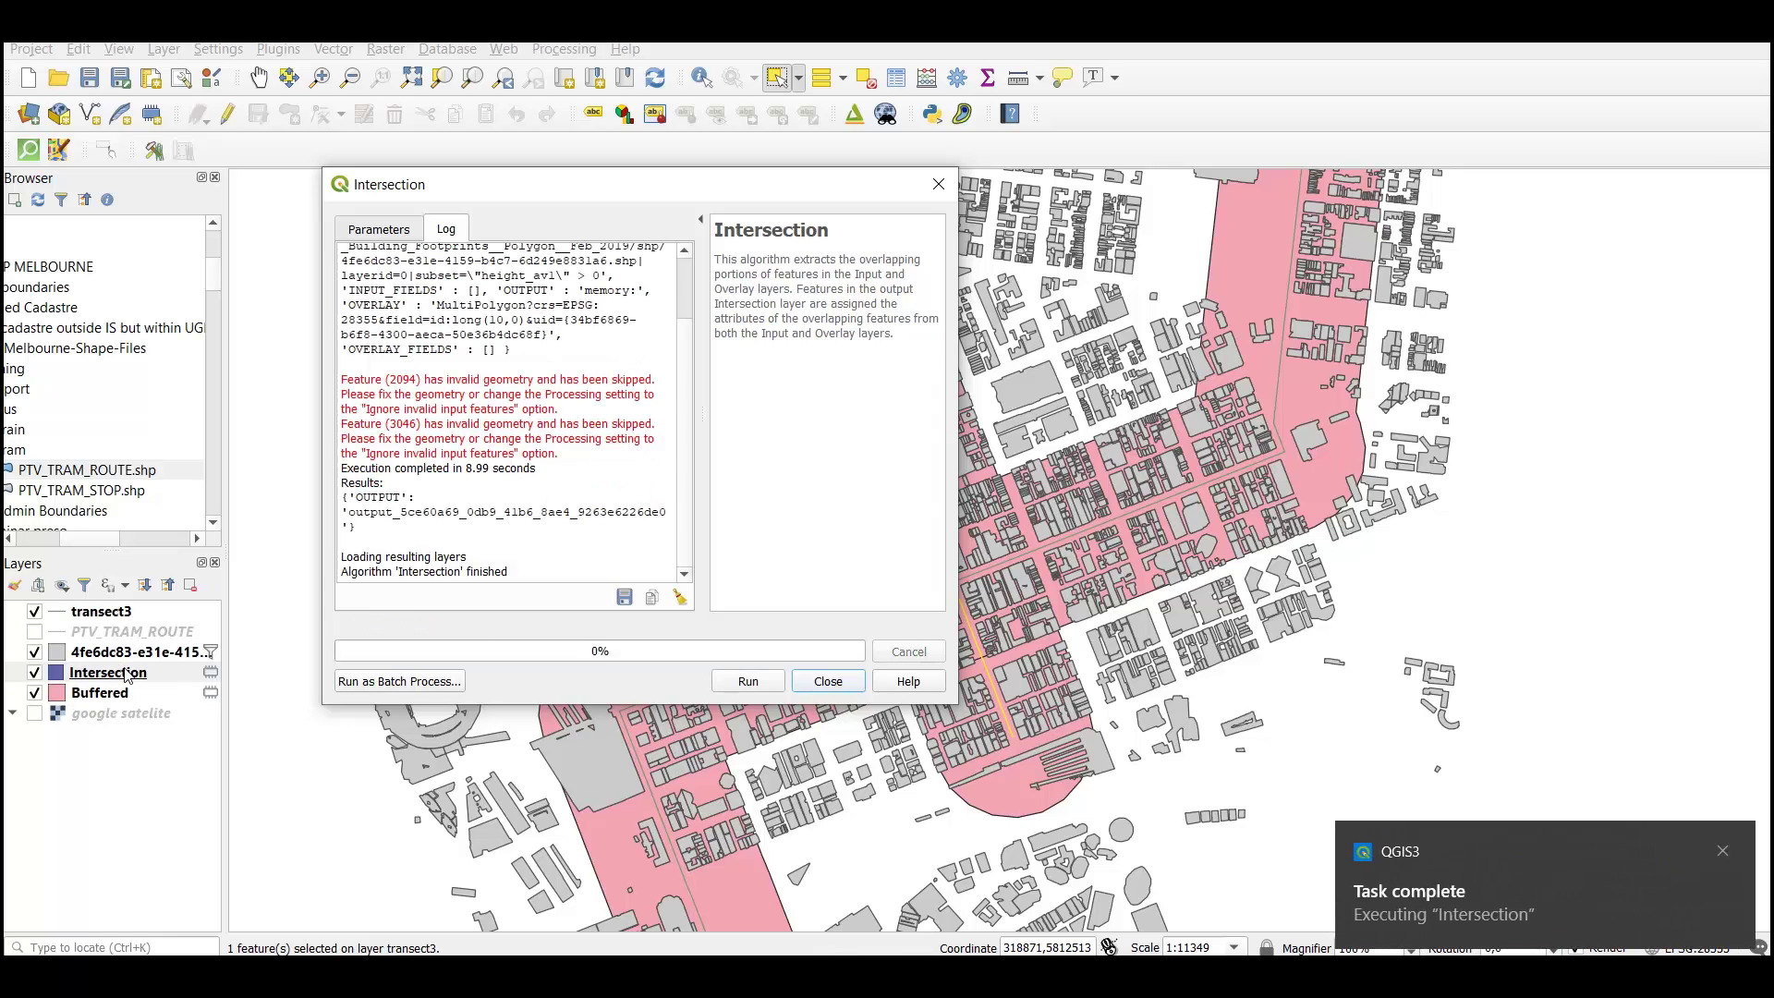
Examine the invalid-geometry messages in the Intersection log, keeping the central map area uncovered
left_click_drag(656, 203, 1290, 259)
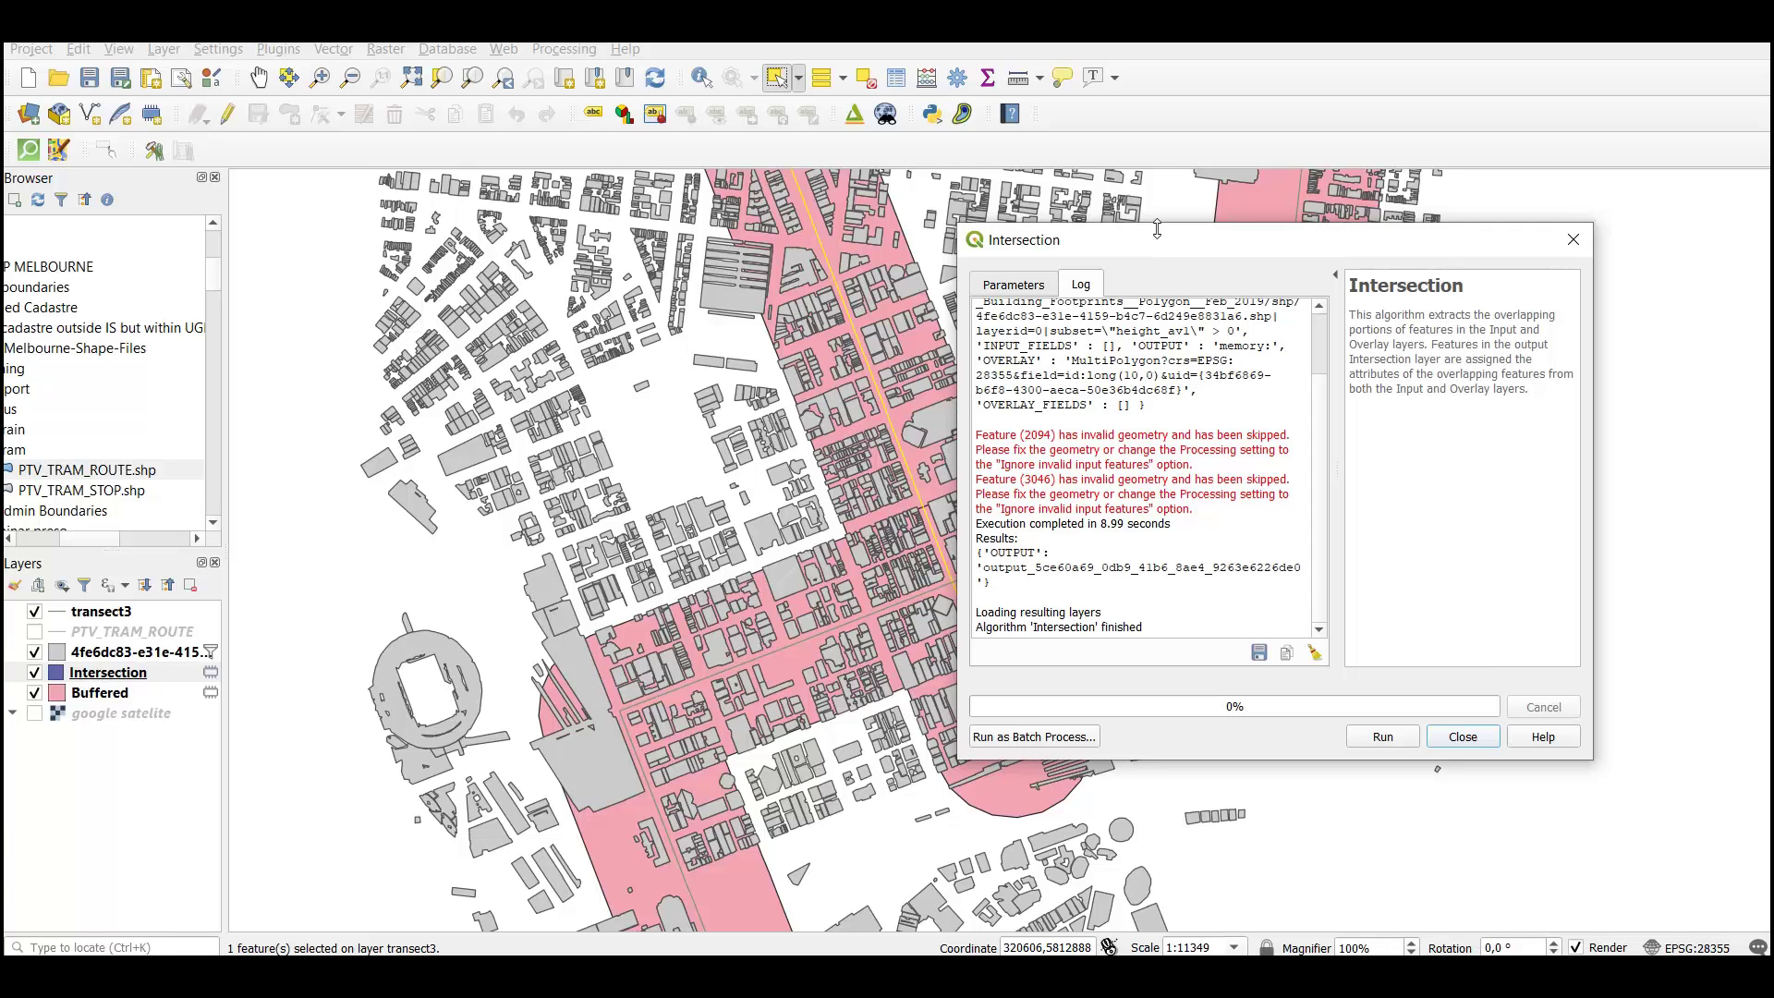
left_click_drag(1162, 245, 1097, 257)
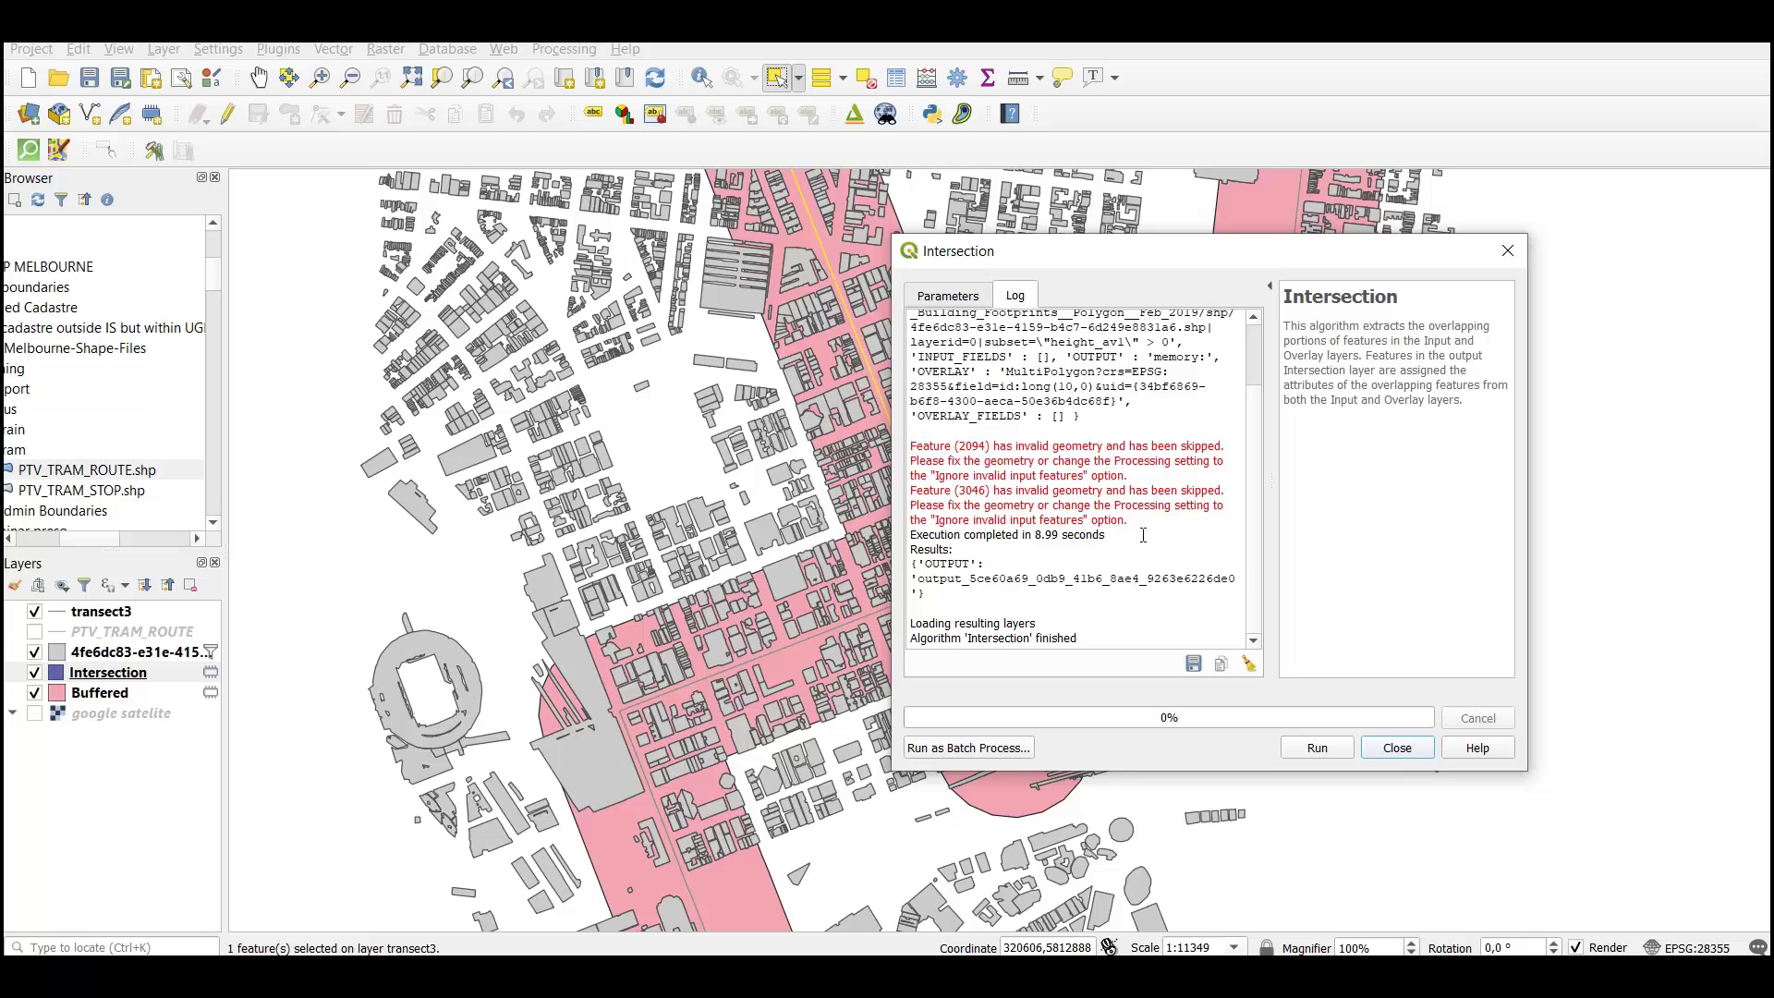
left_click_drag(1141, 519, 911, 495)
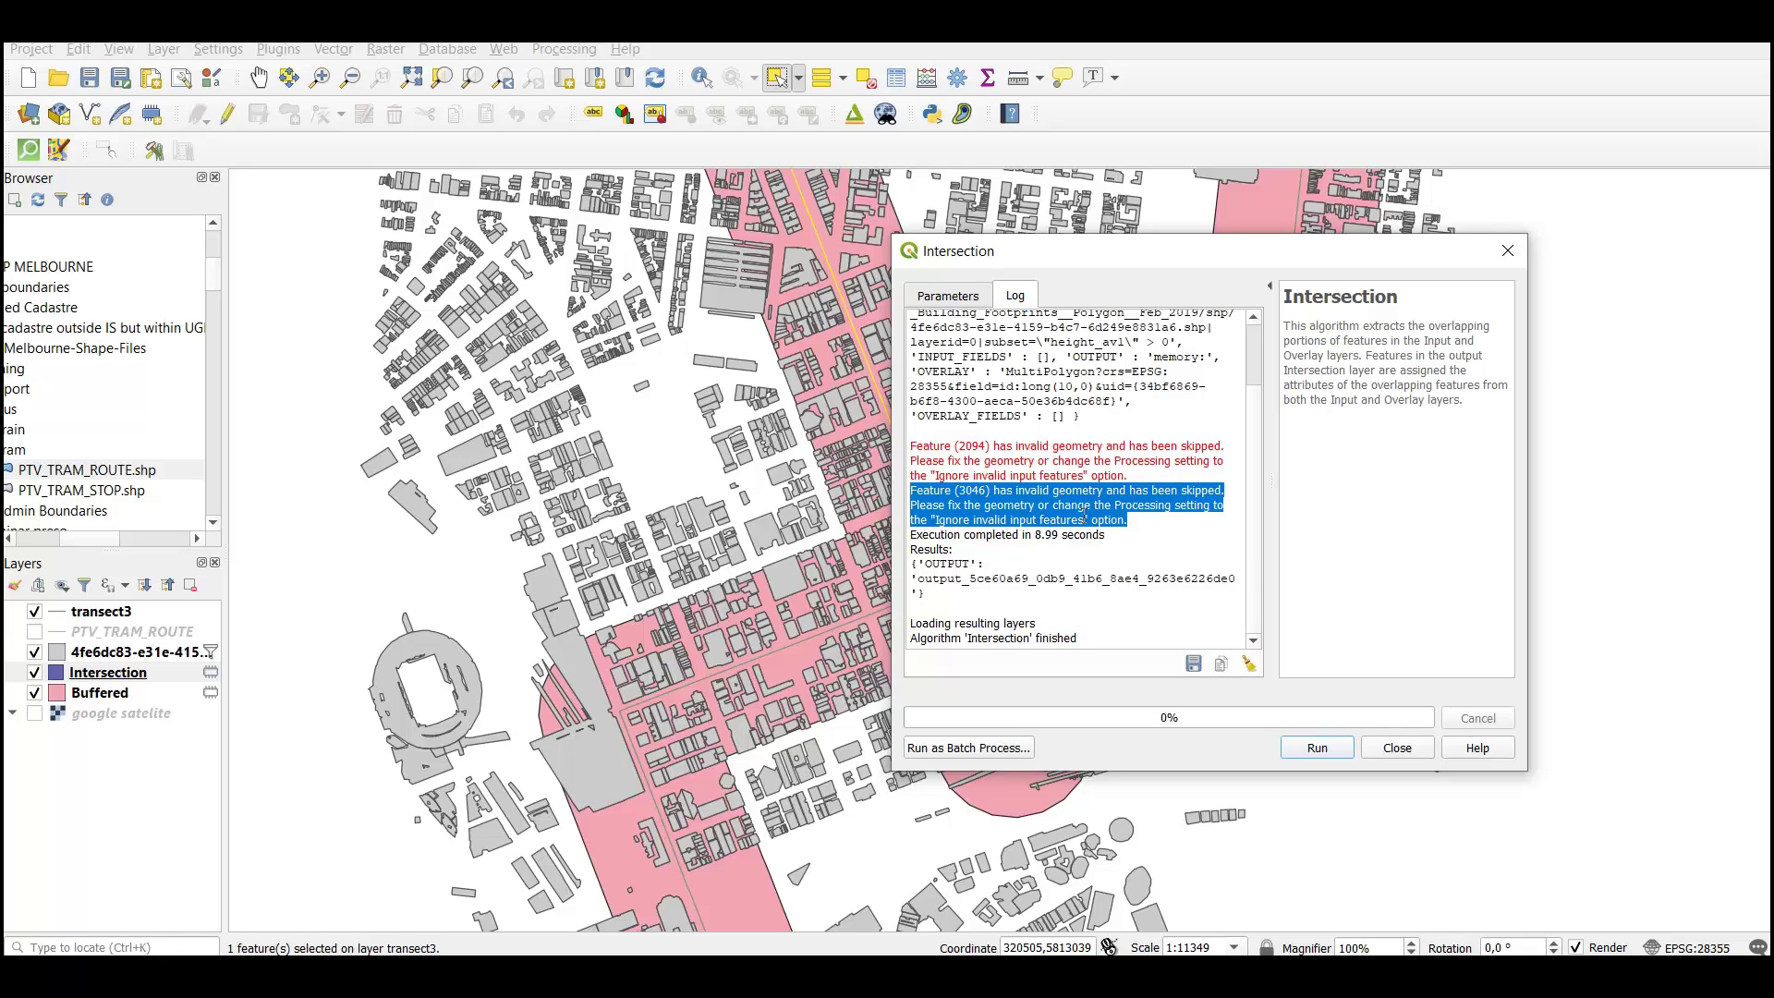
Review the choices for Invalid features filtering in the Processing options, then close the options without changing anything
left_click(231, 48)
left_click(269, 203)
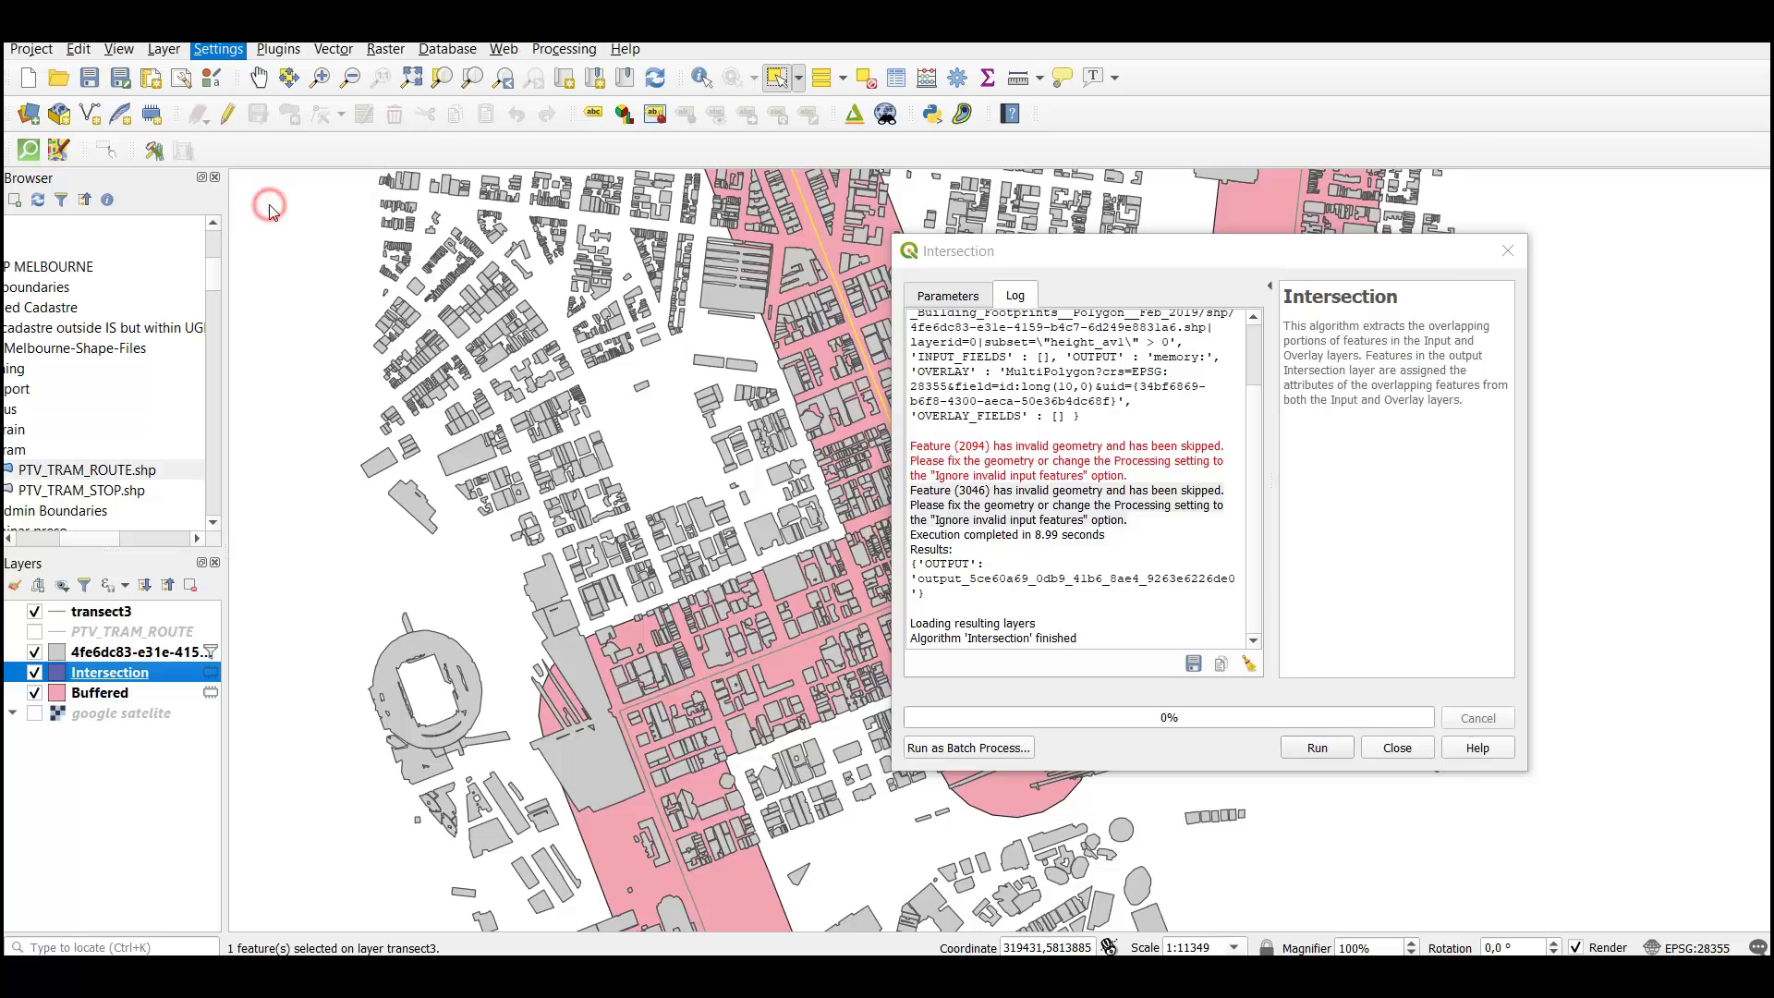
left_click(666, 138)
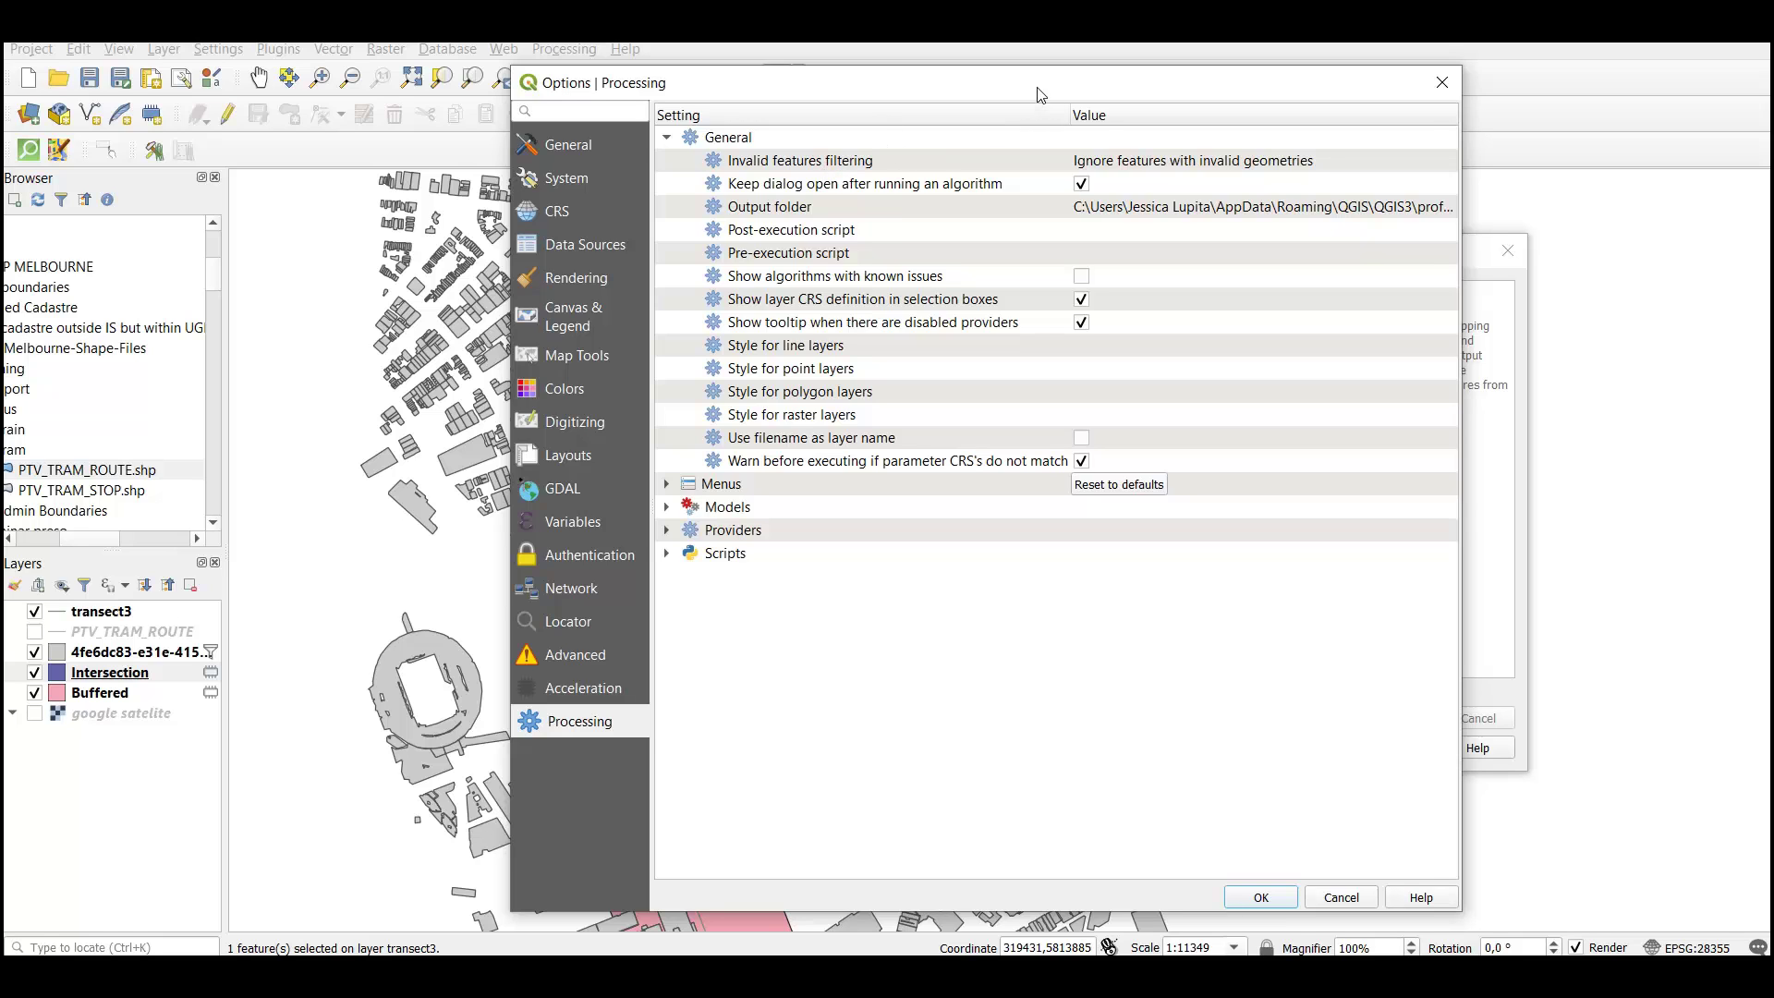
left_click_drag(1041, 93, 635, 94)
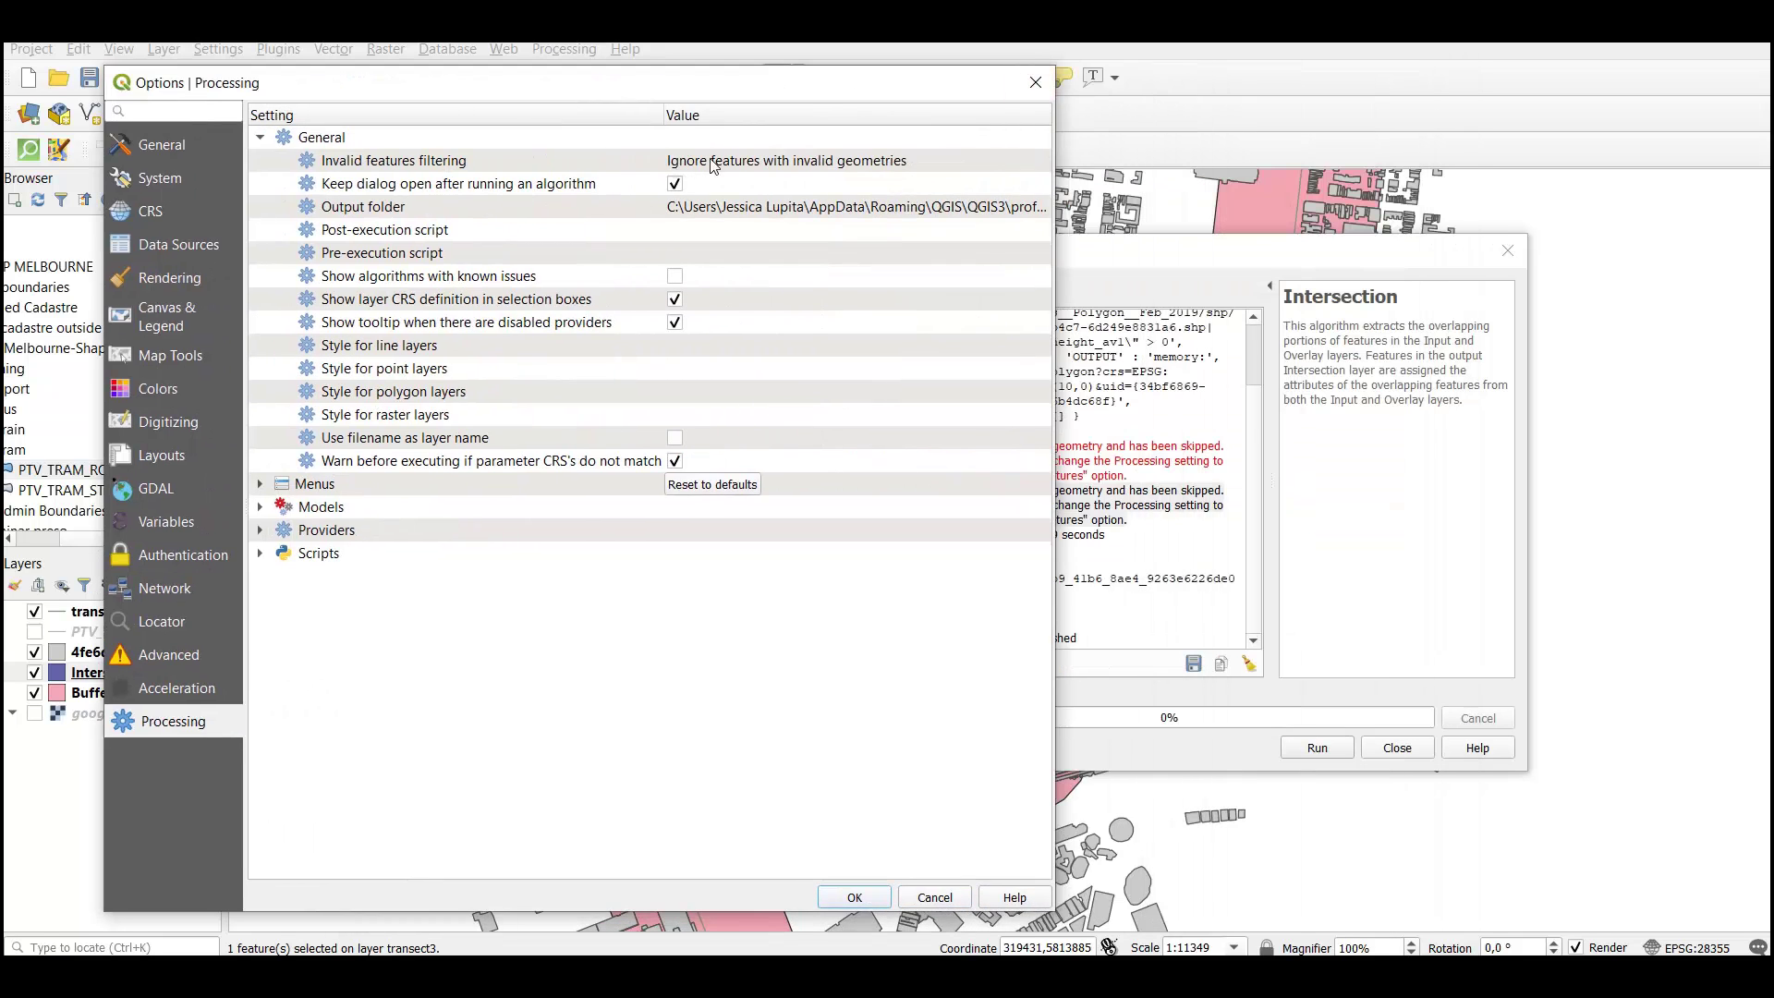
left_click(838, 162)
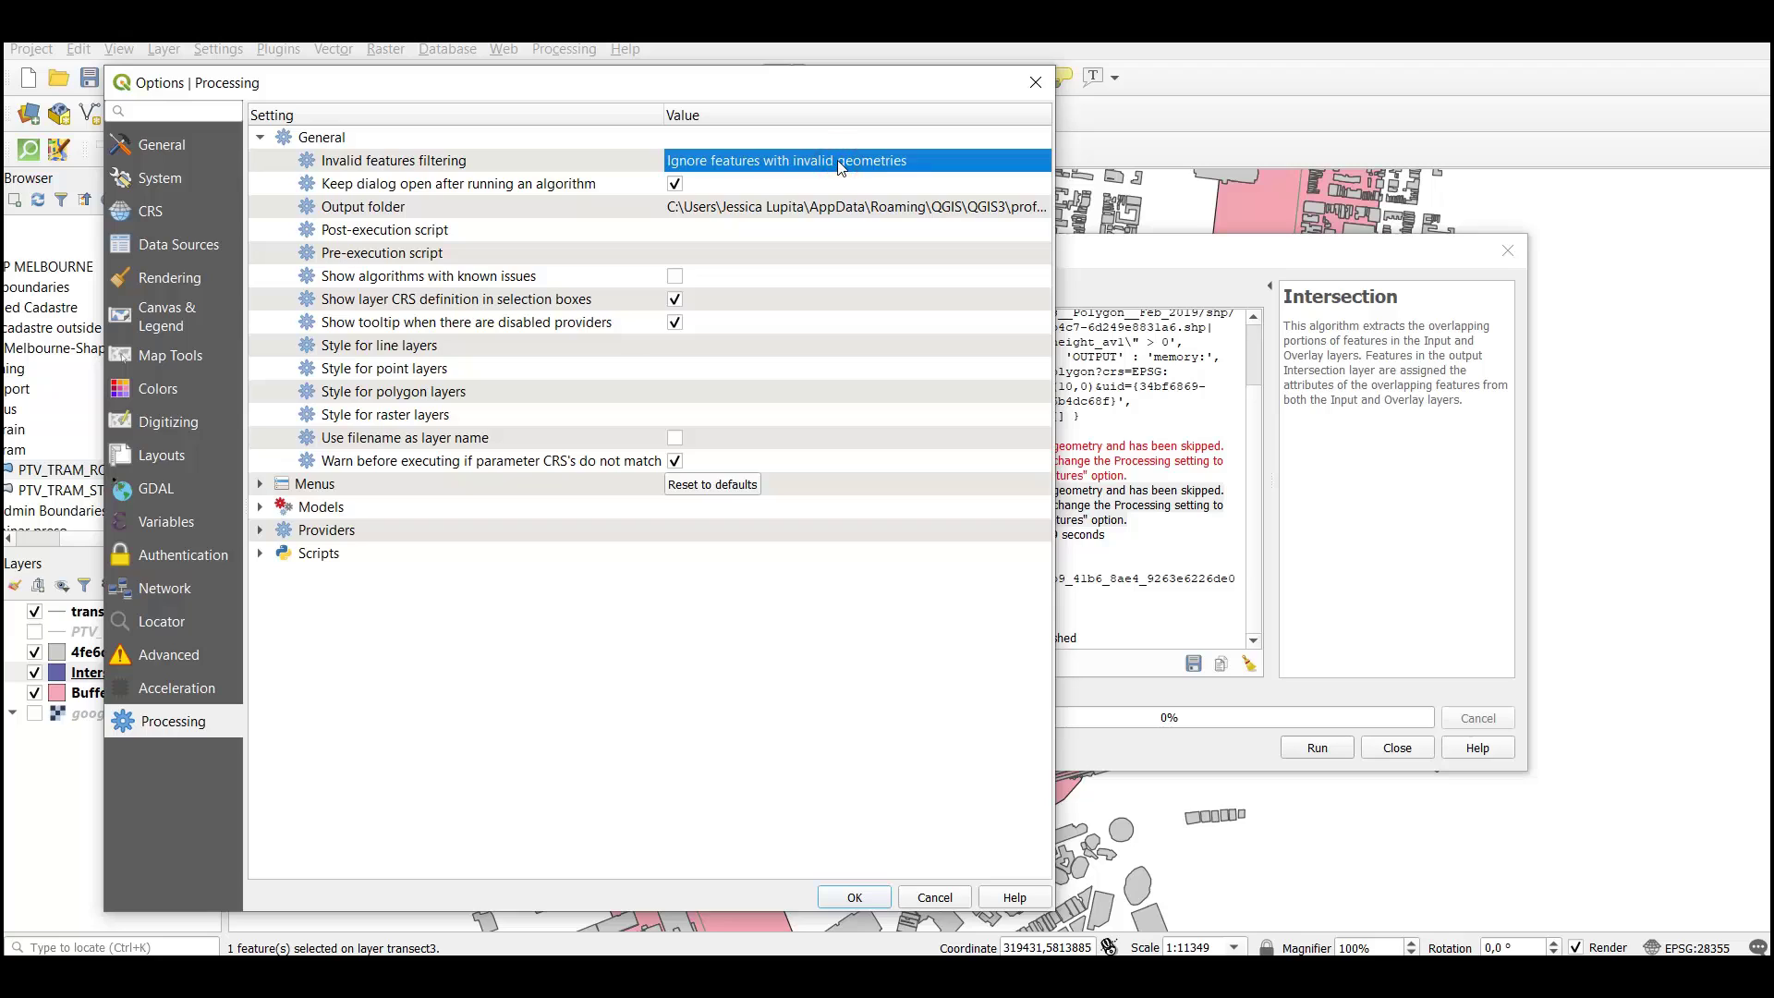
left_click(1028, 167)
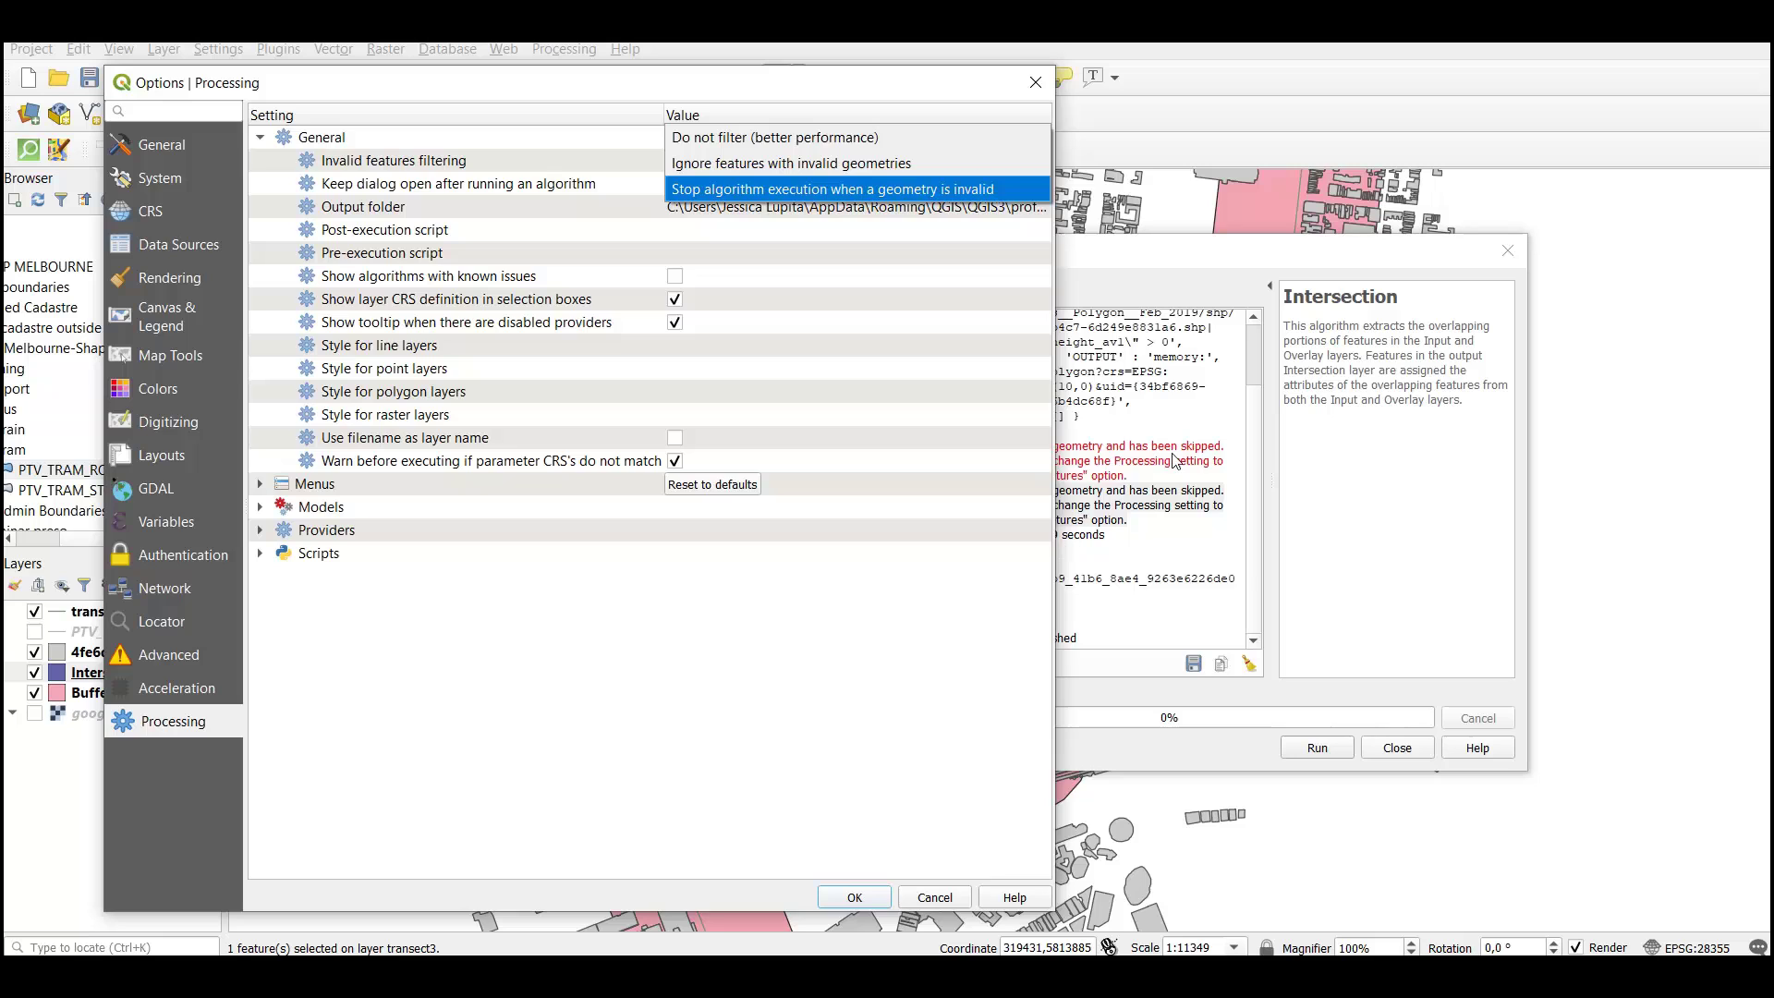
left_click(1201, 482)
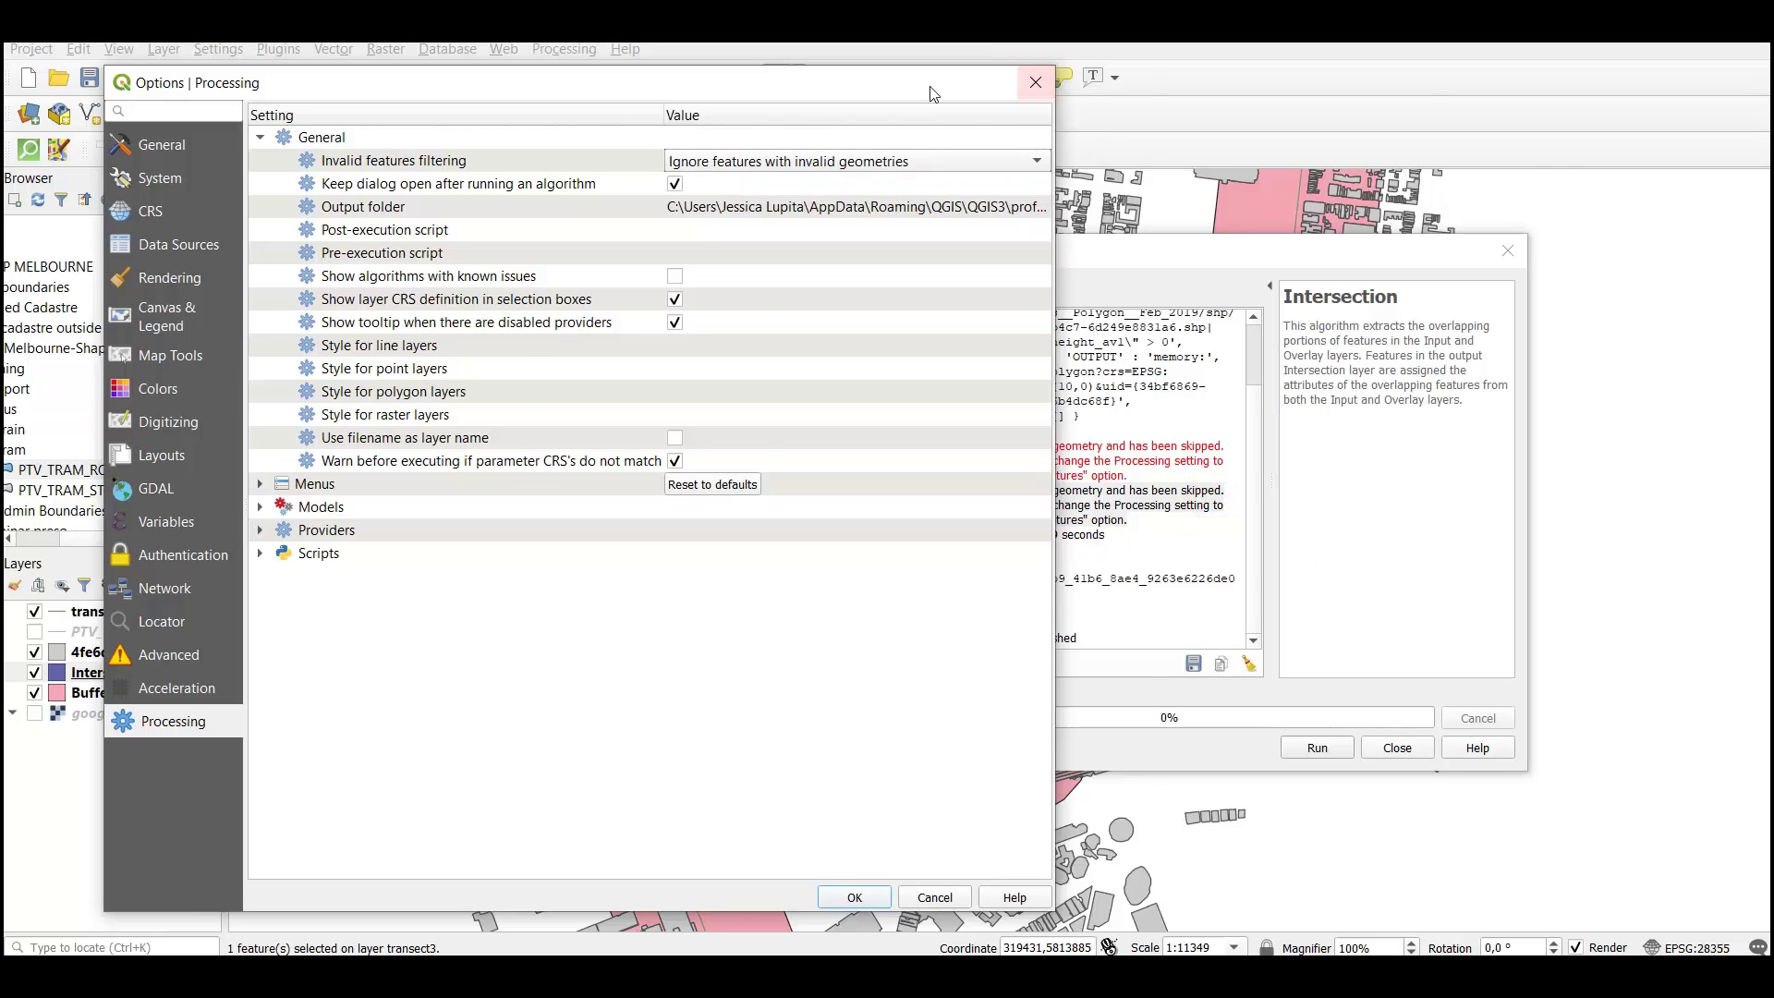
left_click_drag(934, 94, 1470, 139)
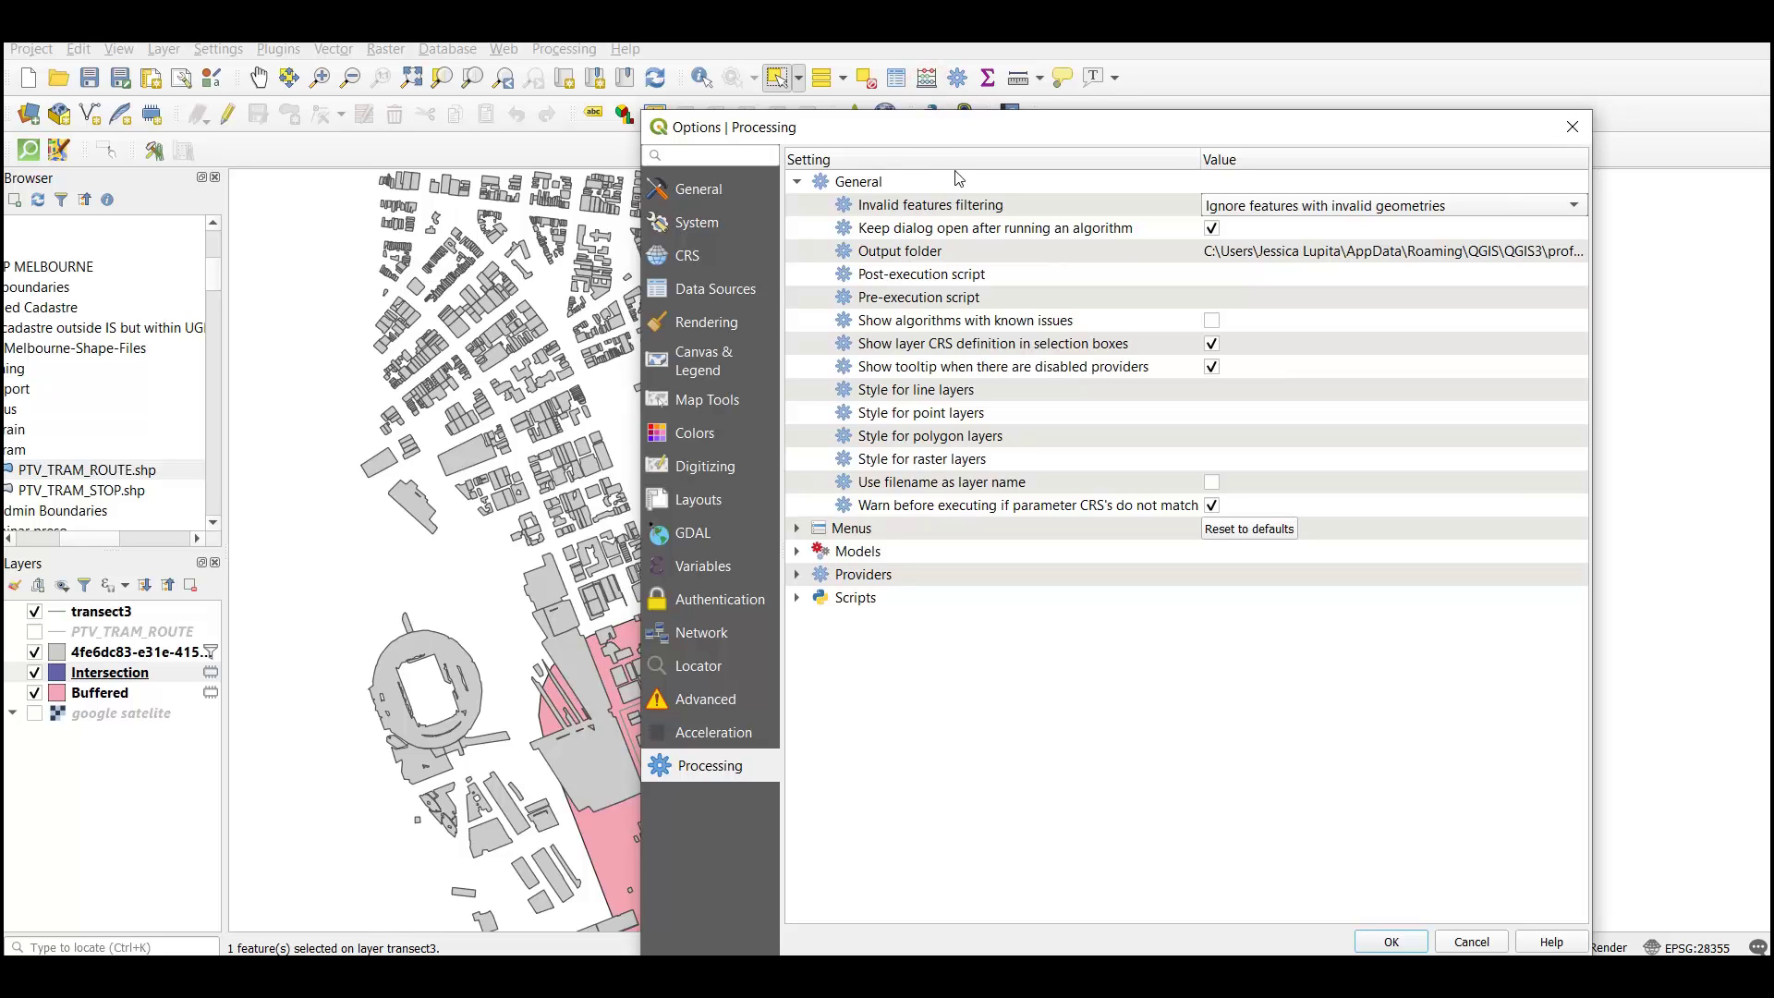
left_click_drag(910, 145, 419, 86)
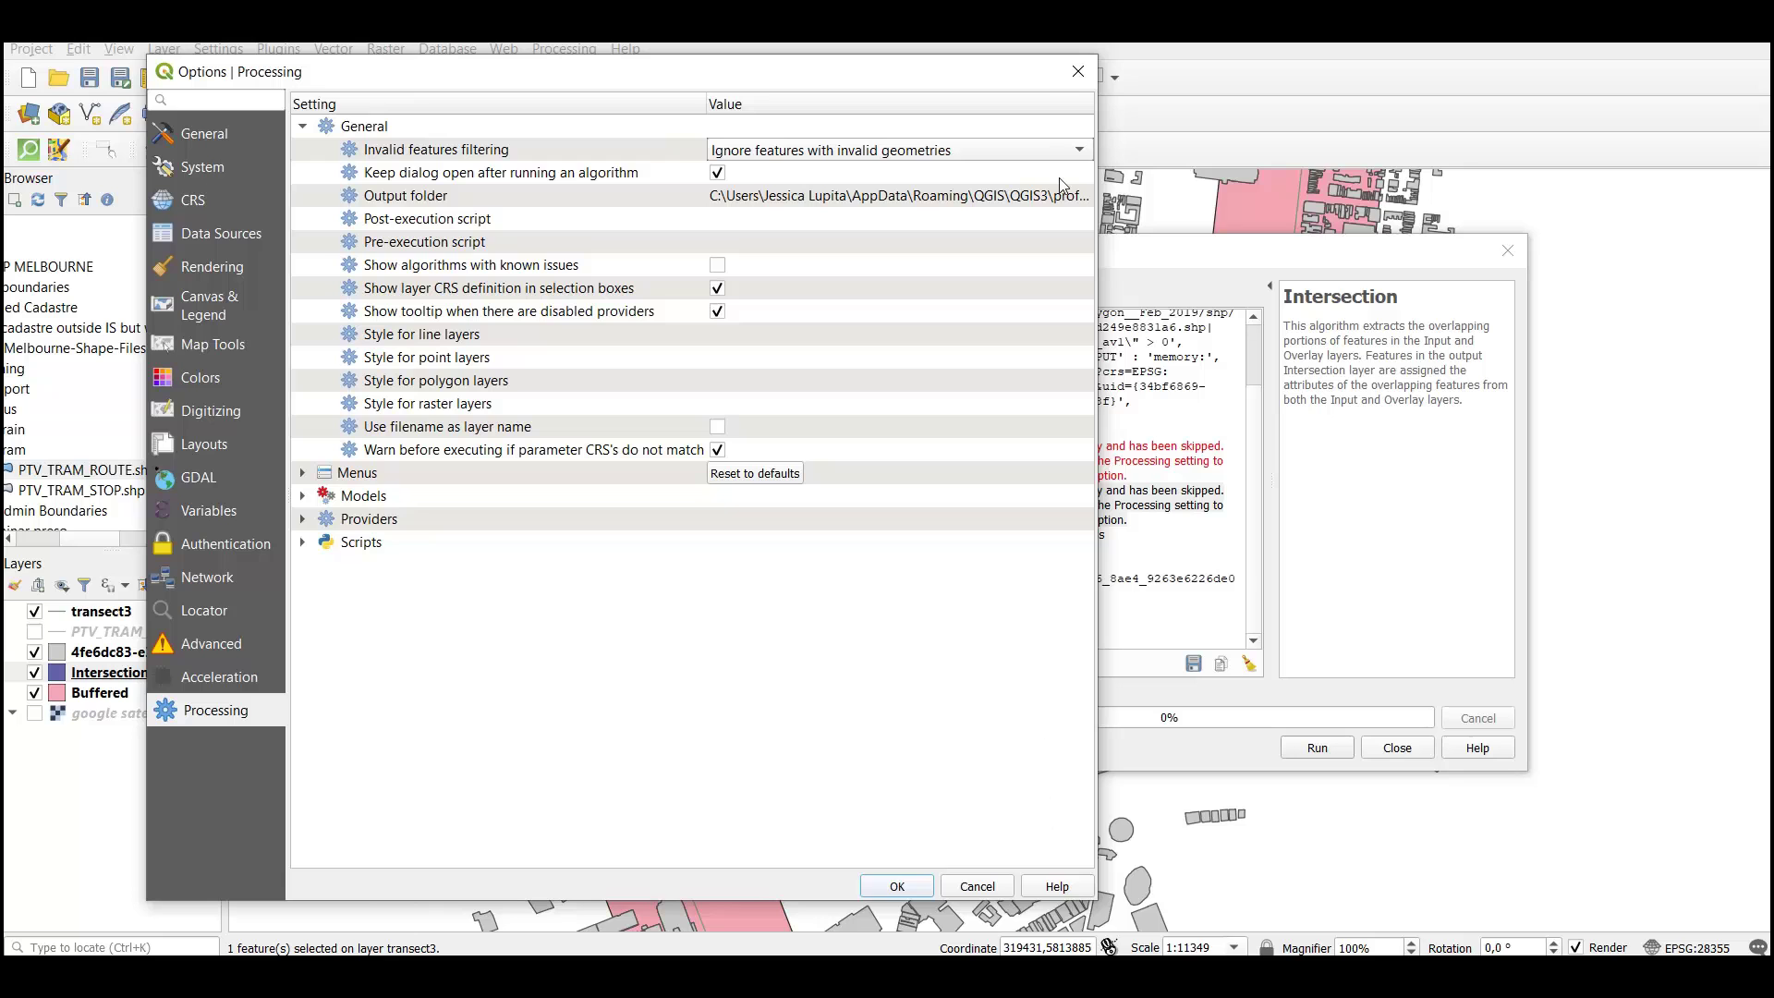
left_click(1077, 71)
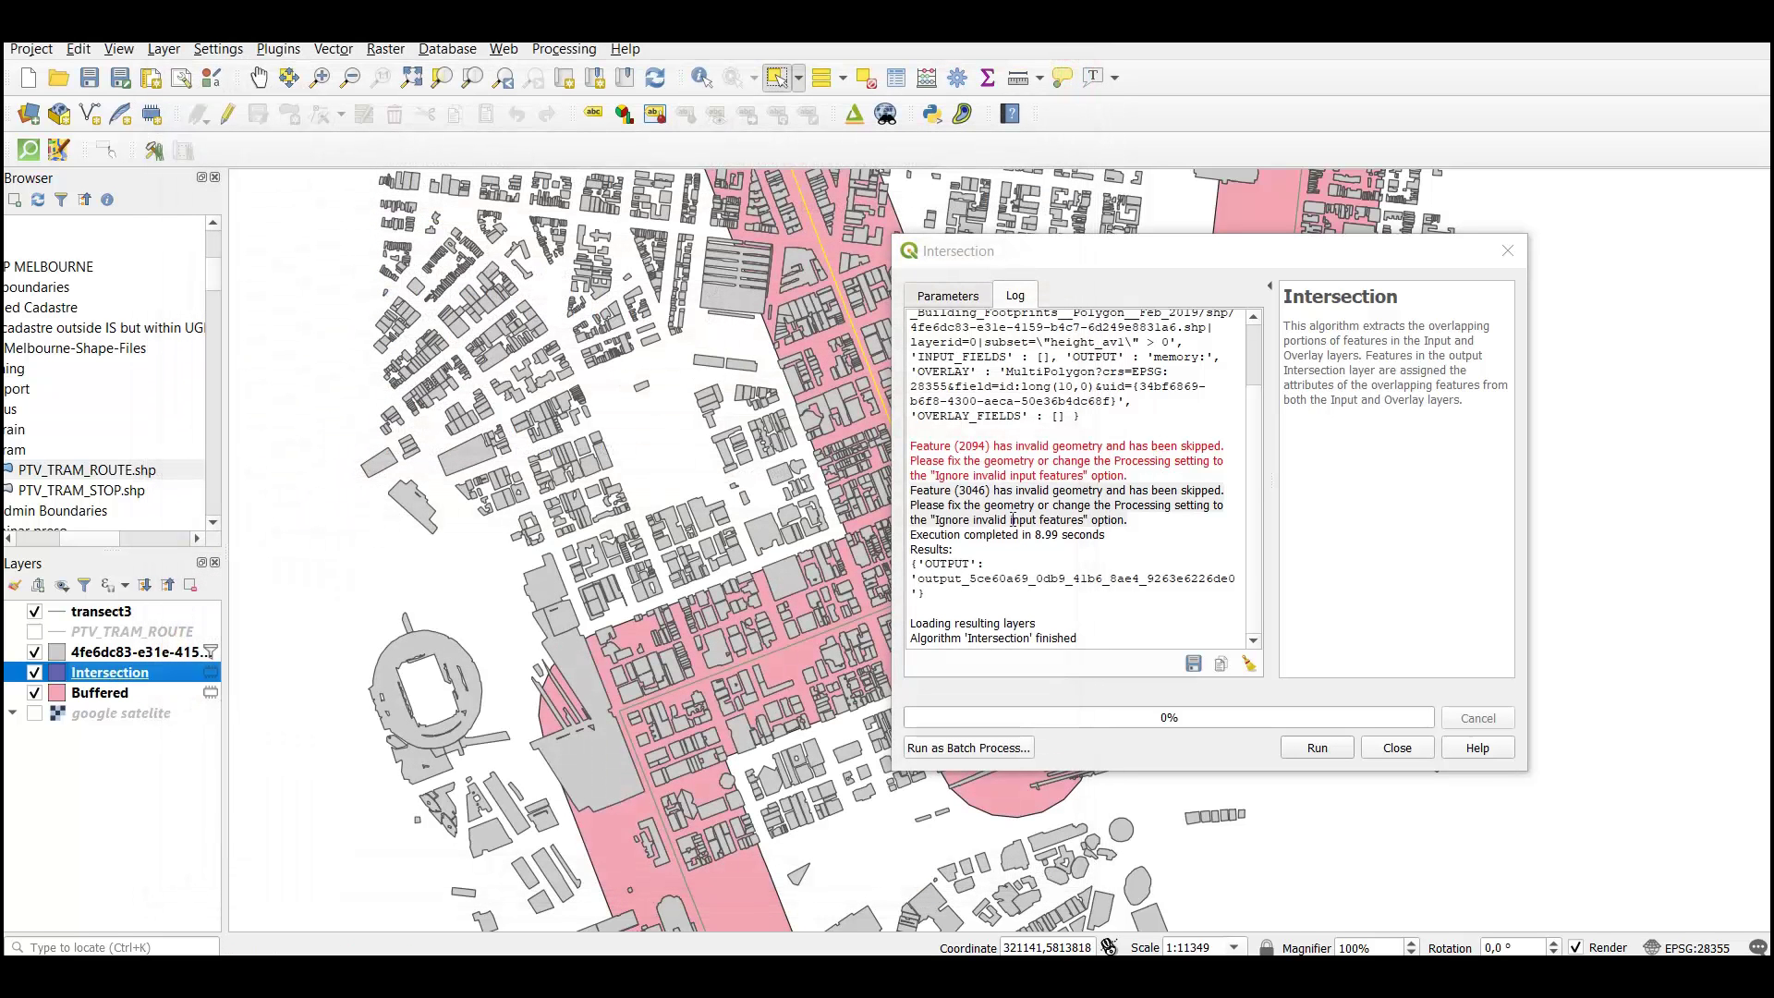
Close the Intersection tool and hide the original building footprints layer from the map
left_click(1397, 748)
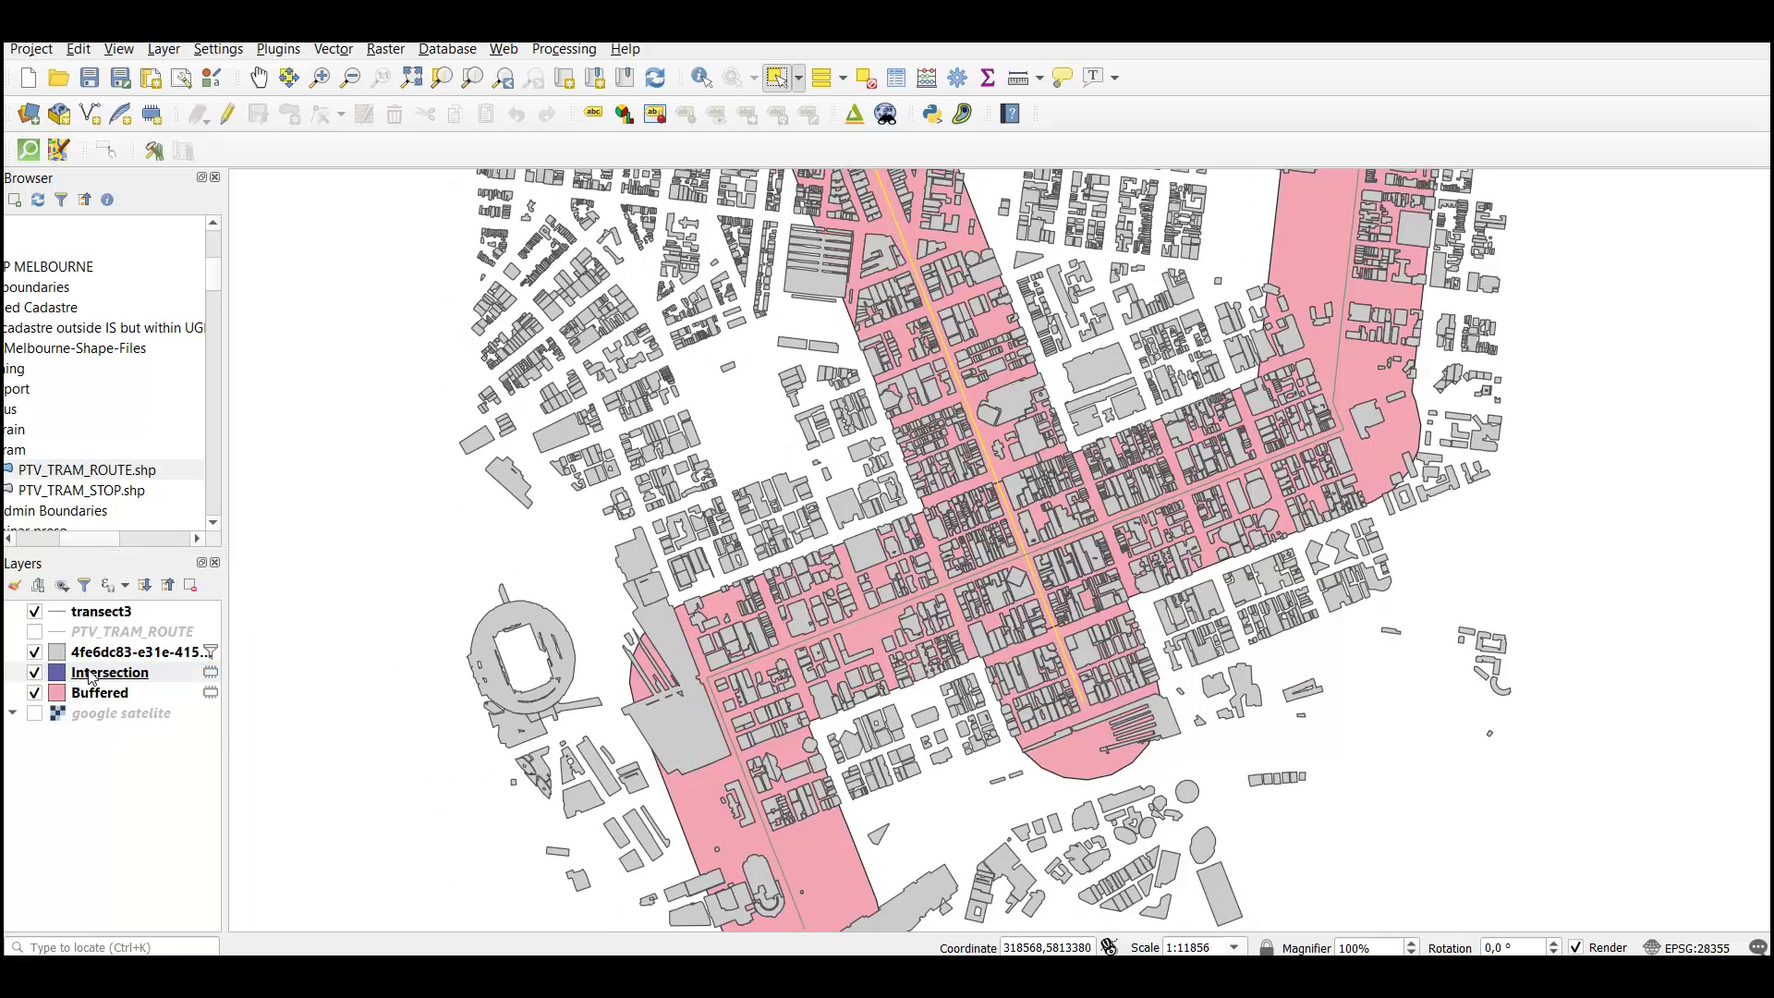
left_click(35, 652)
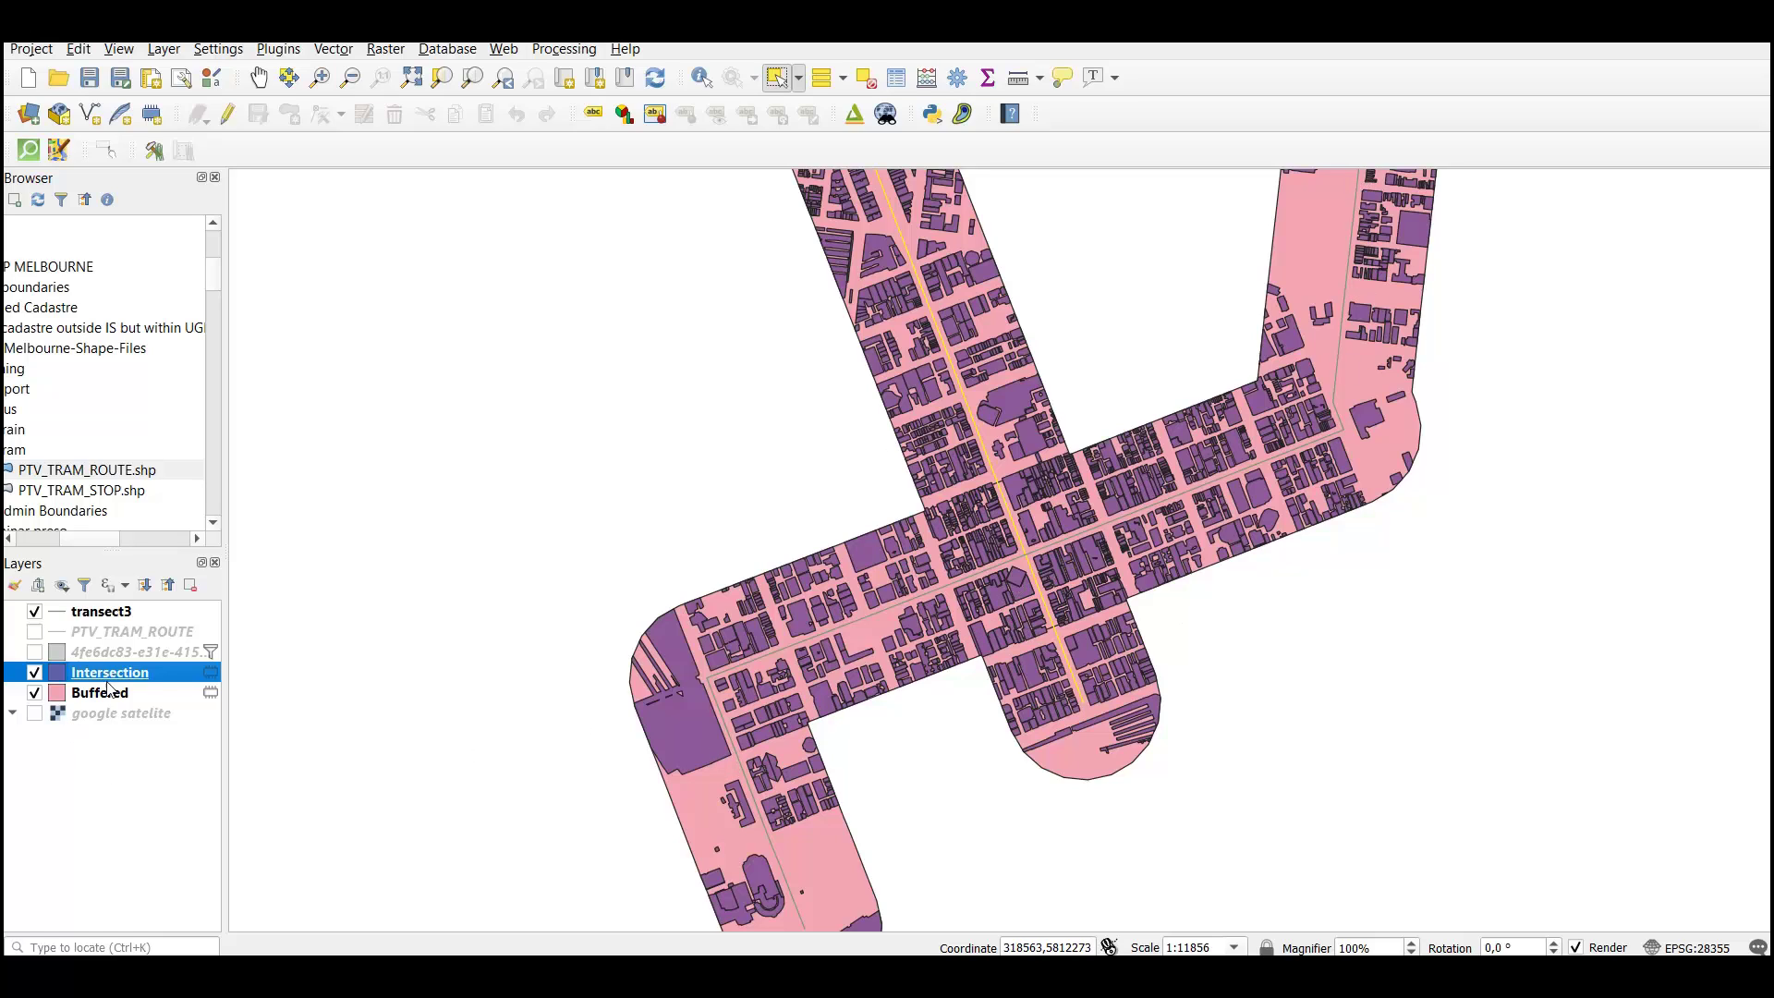
Make the Buffered scratch layer permanent as an ESRI Shapefile named "buffered layer" in the building footprints folder
key("Down")
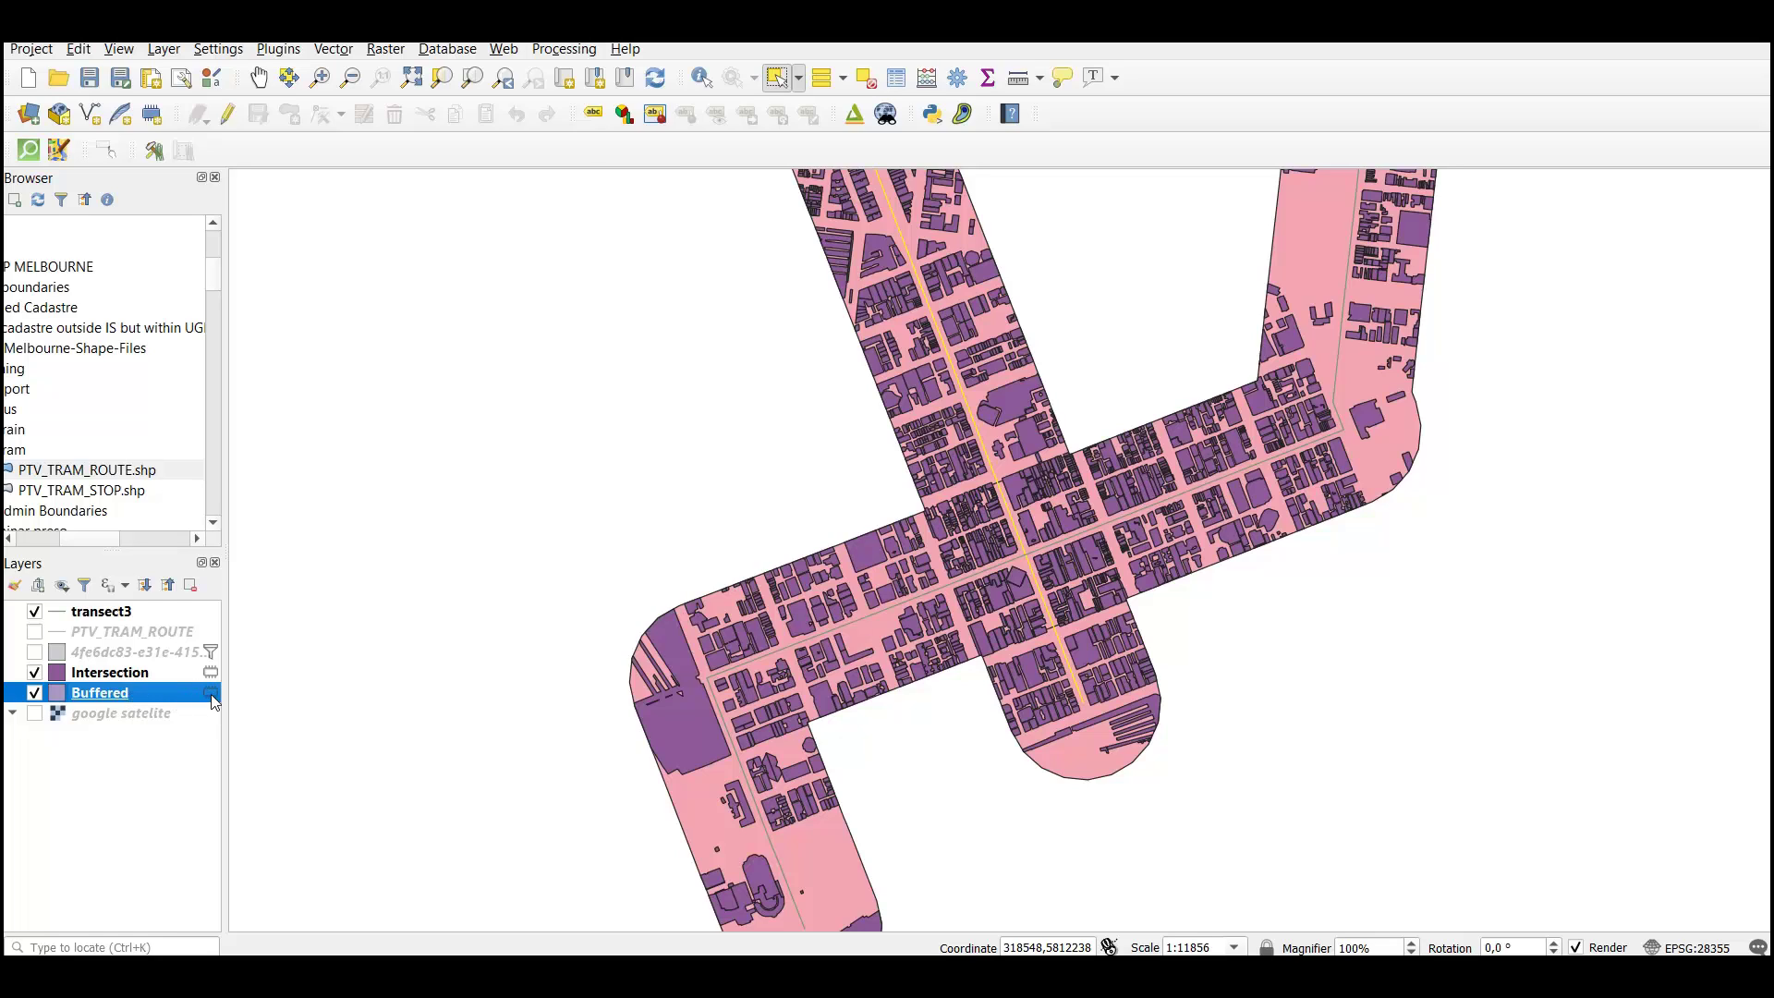
mouse_move(213, 702)
right_click(107, 695)
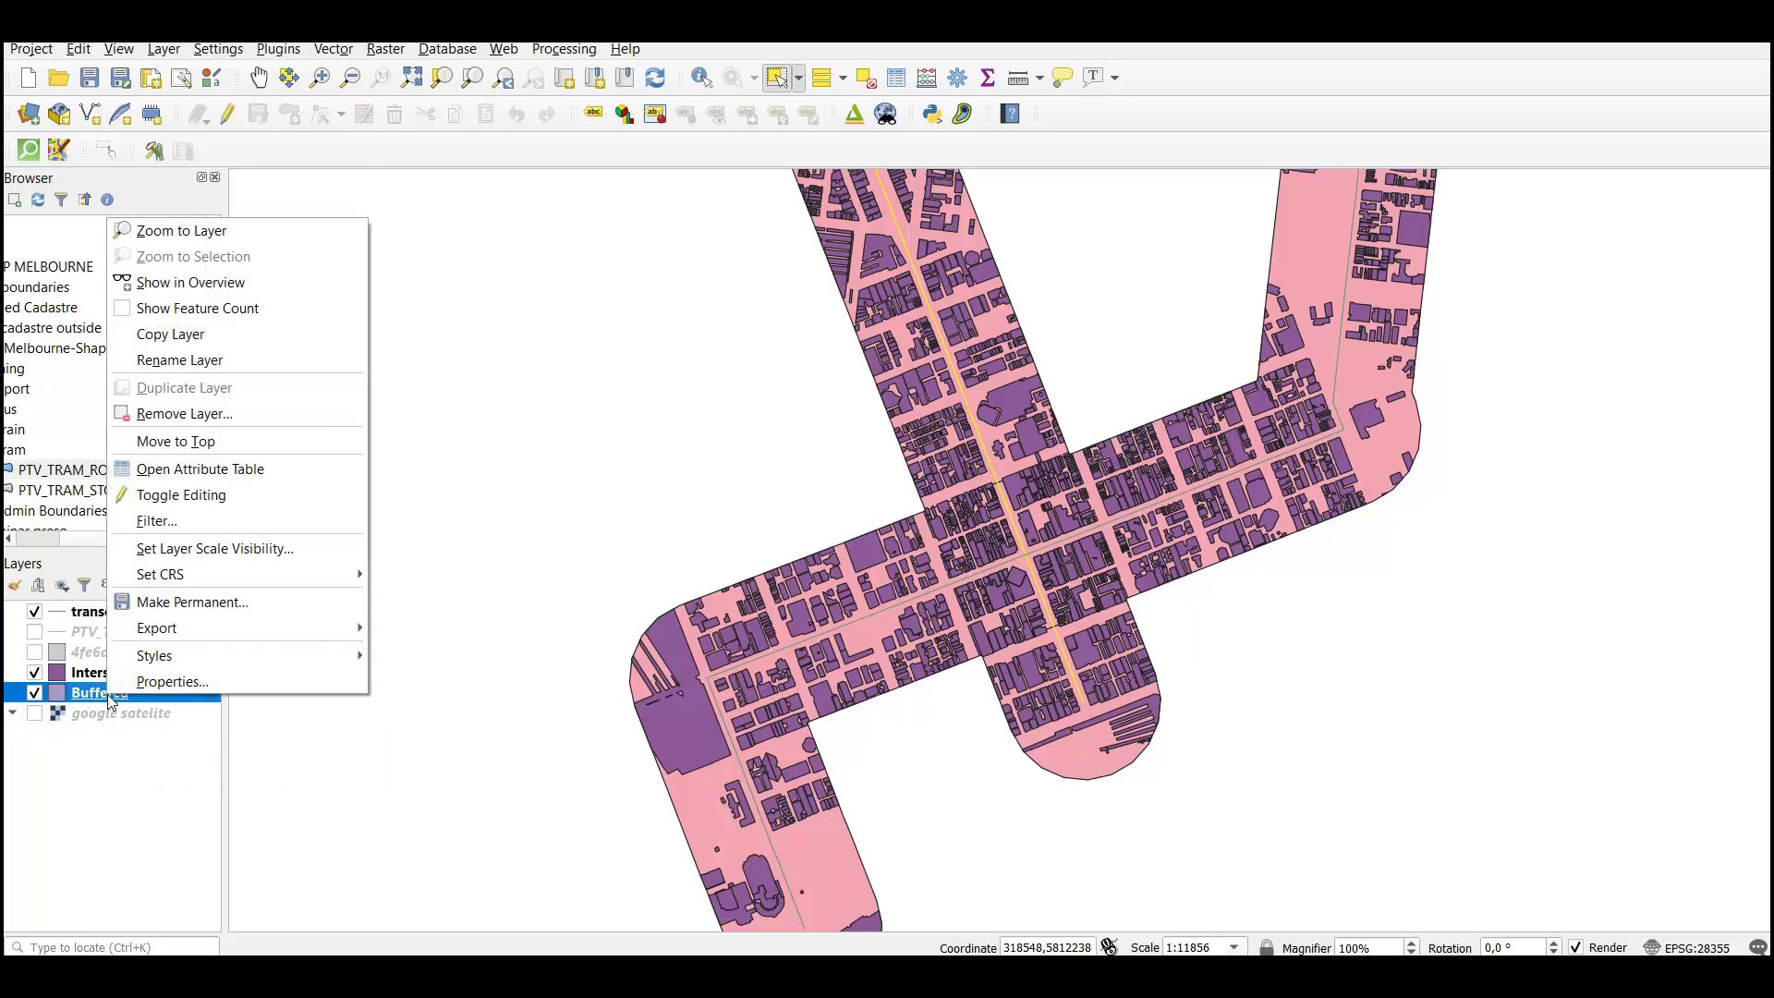
left_click(188, 603)
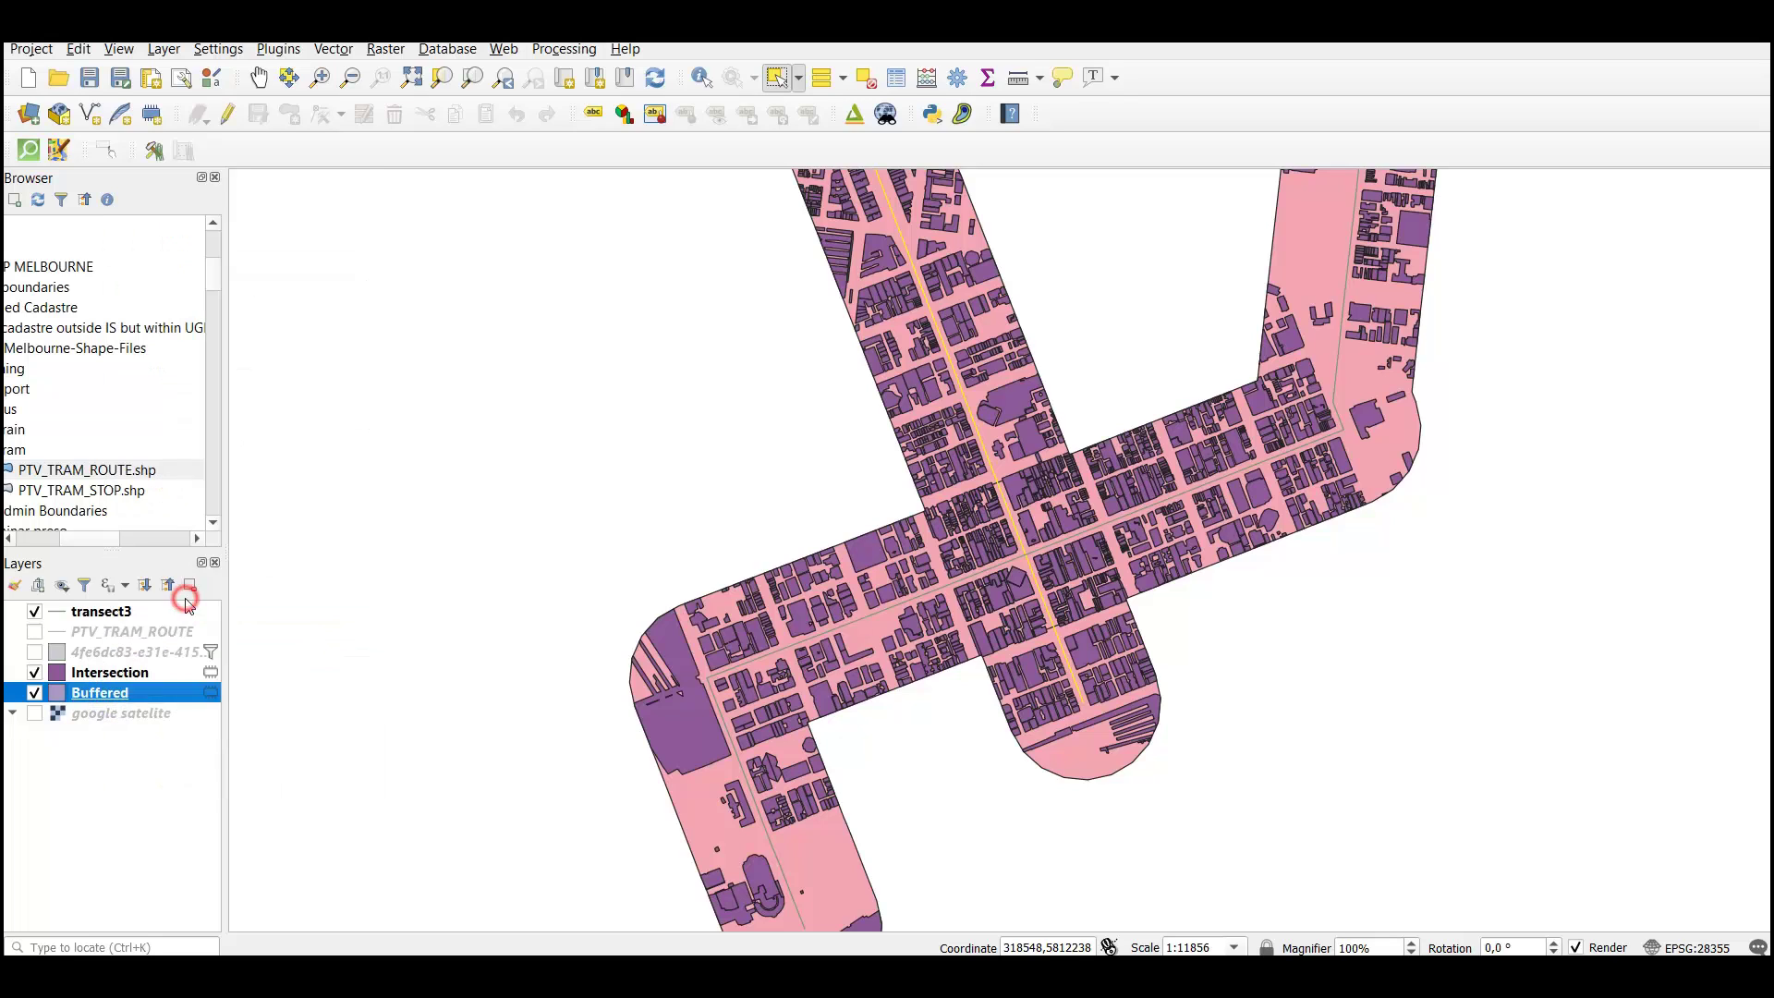
left_click(938, 261)
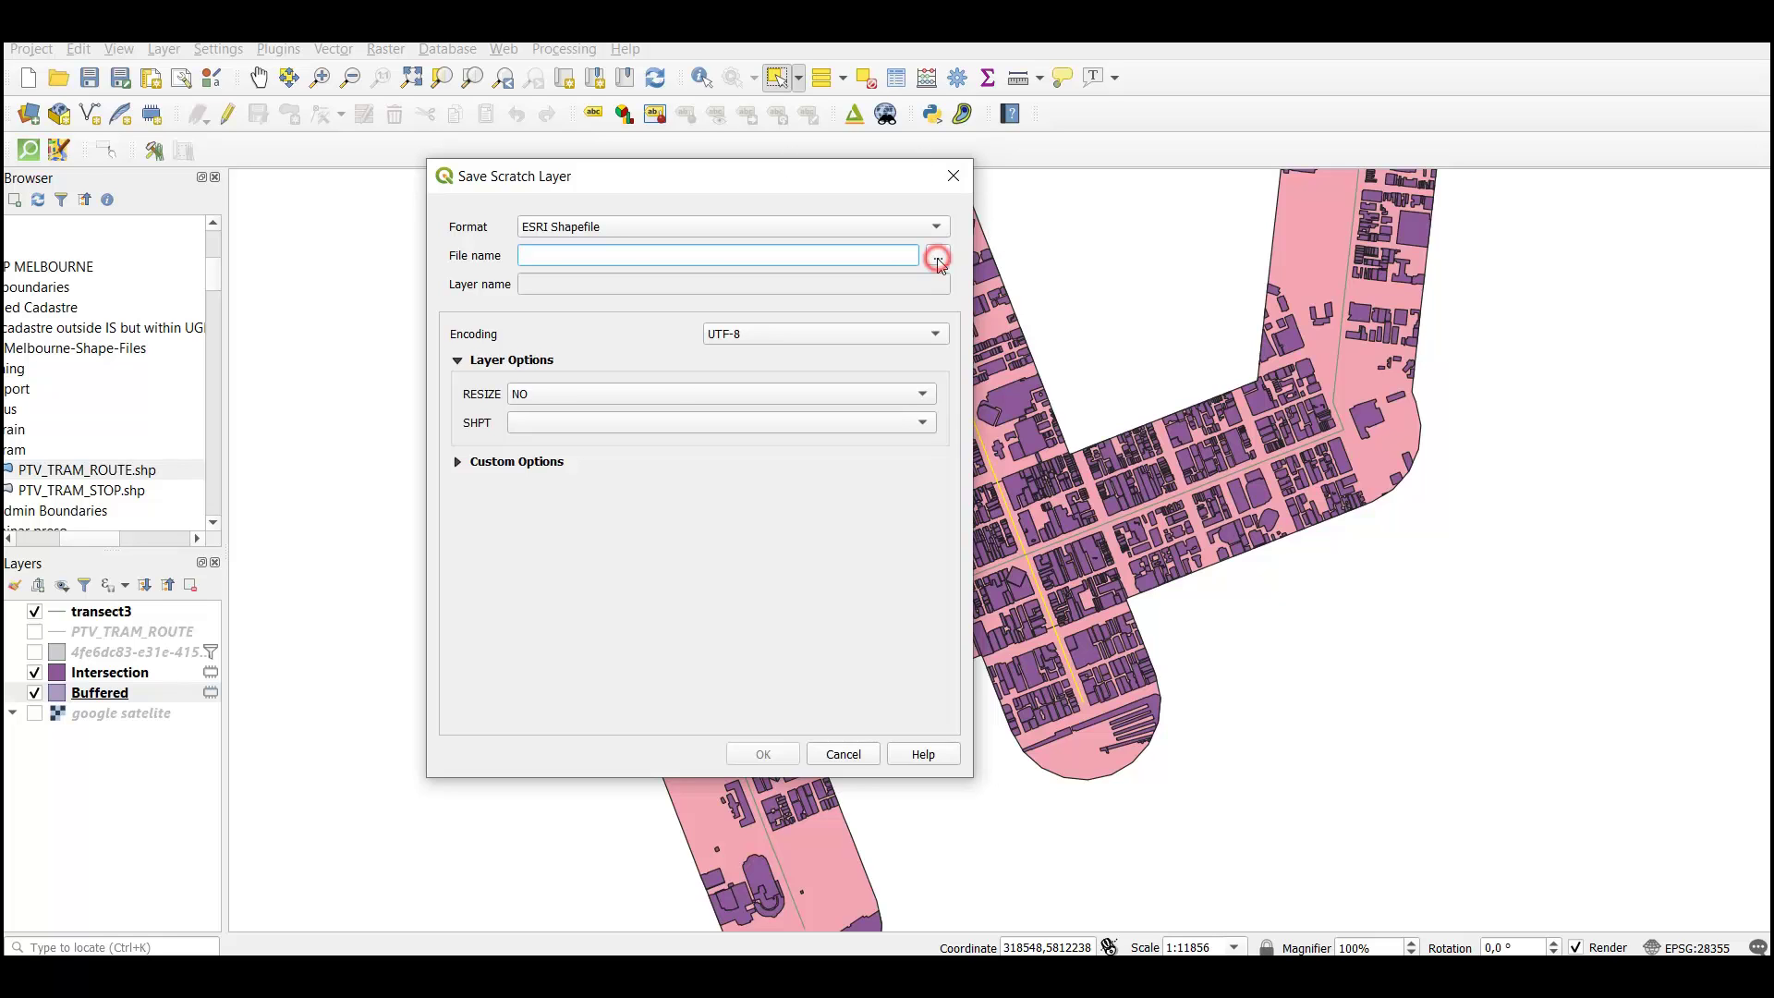
left_click_drag(918, 217, 899, 222)
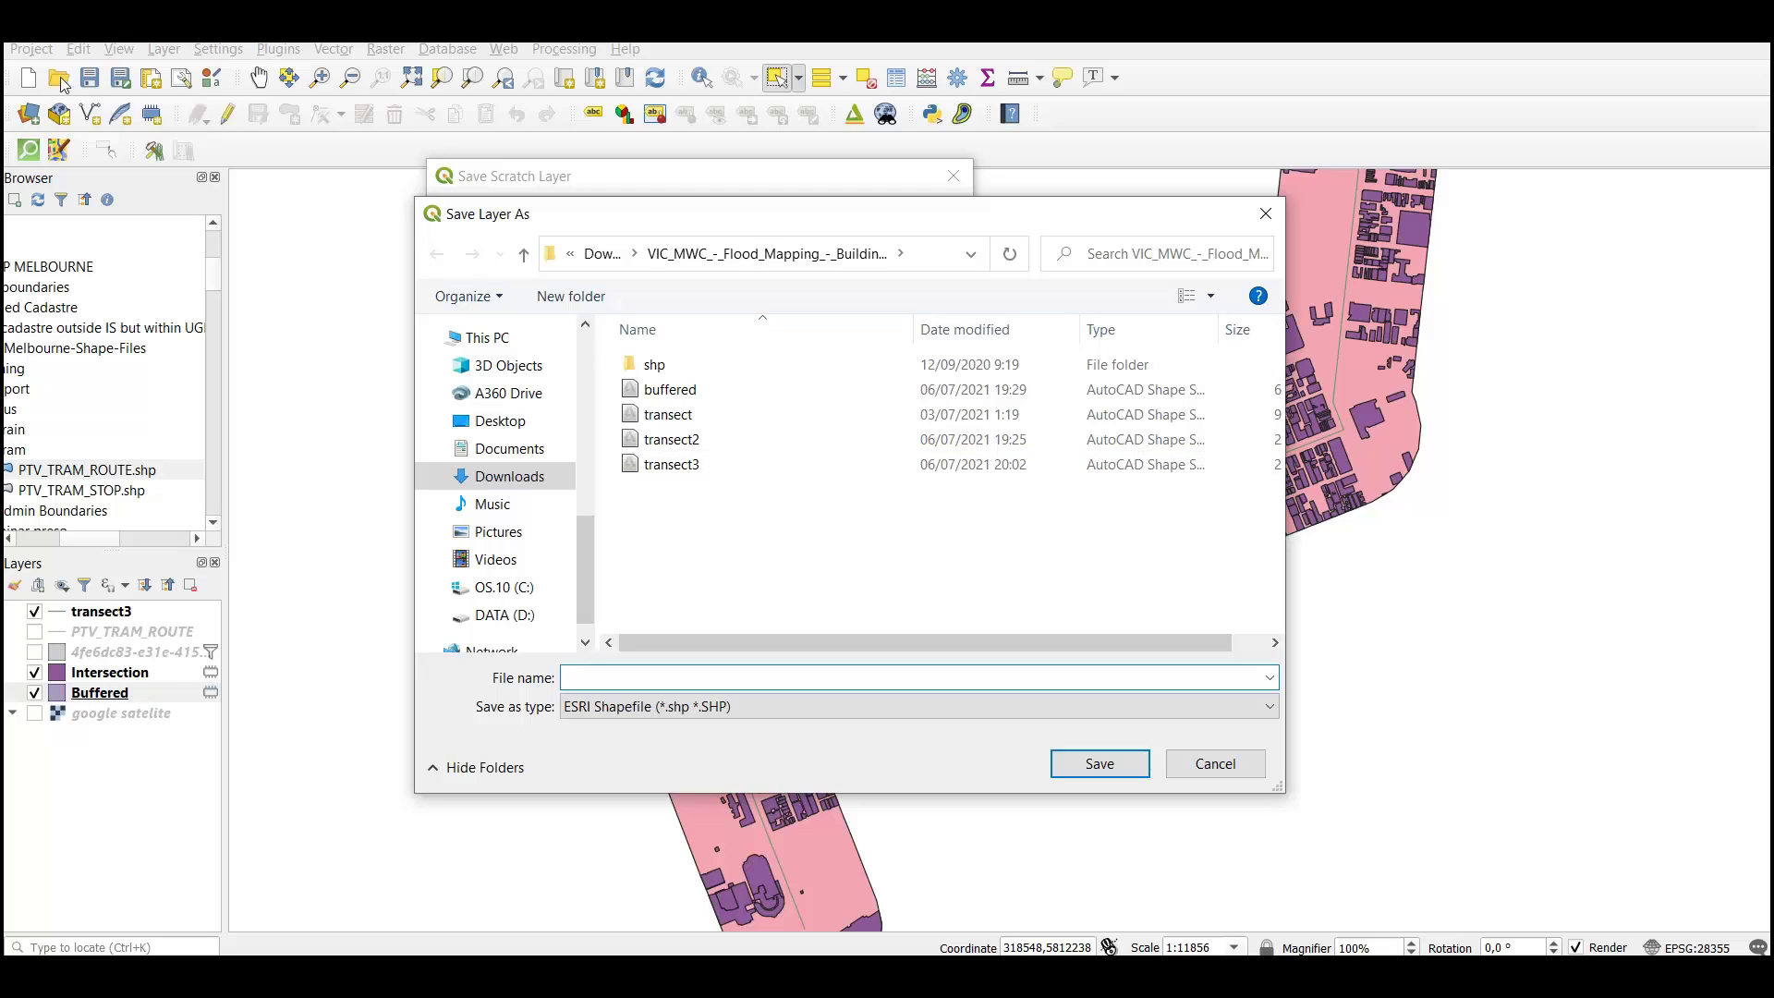
left_click(730, 668)
type("buf")
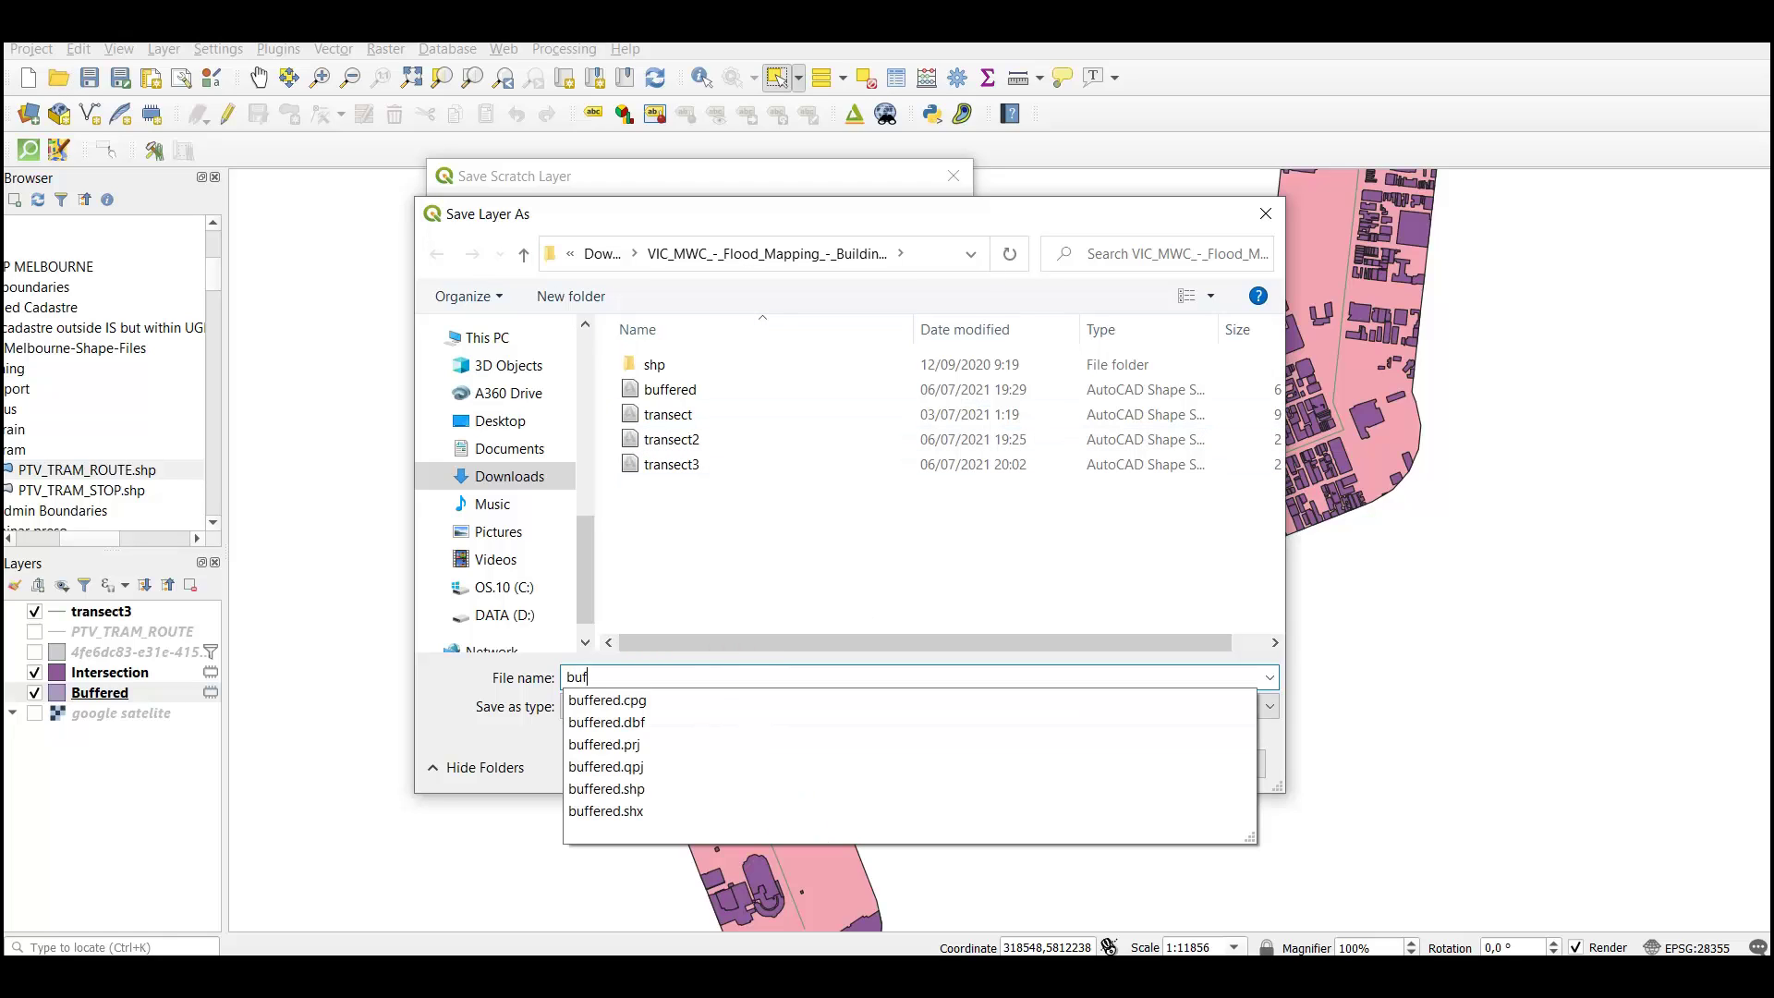
type("fered ")
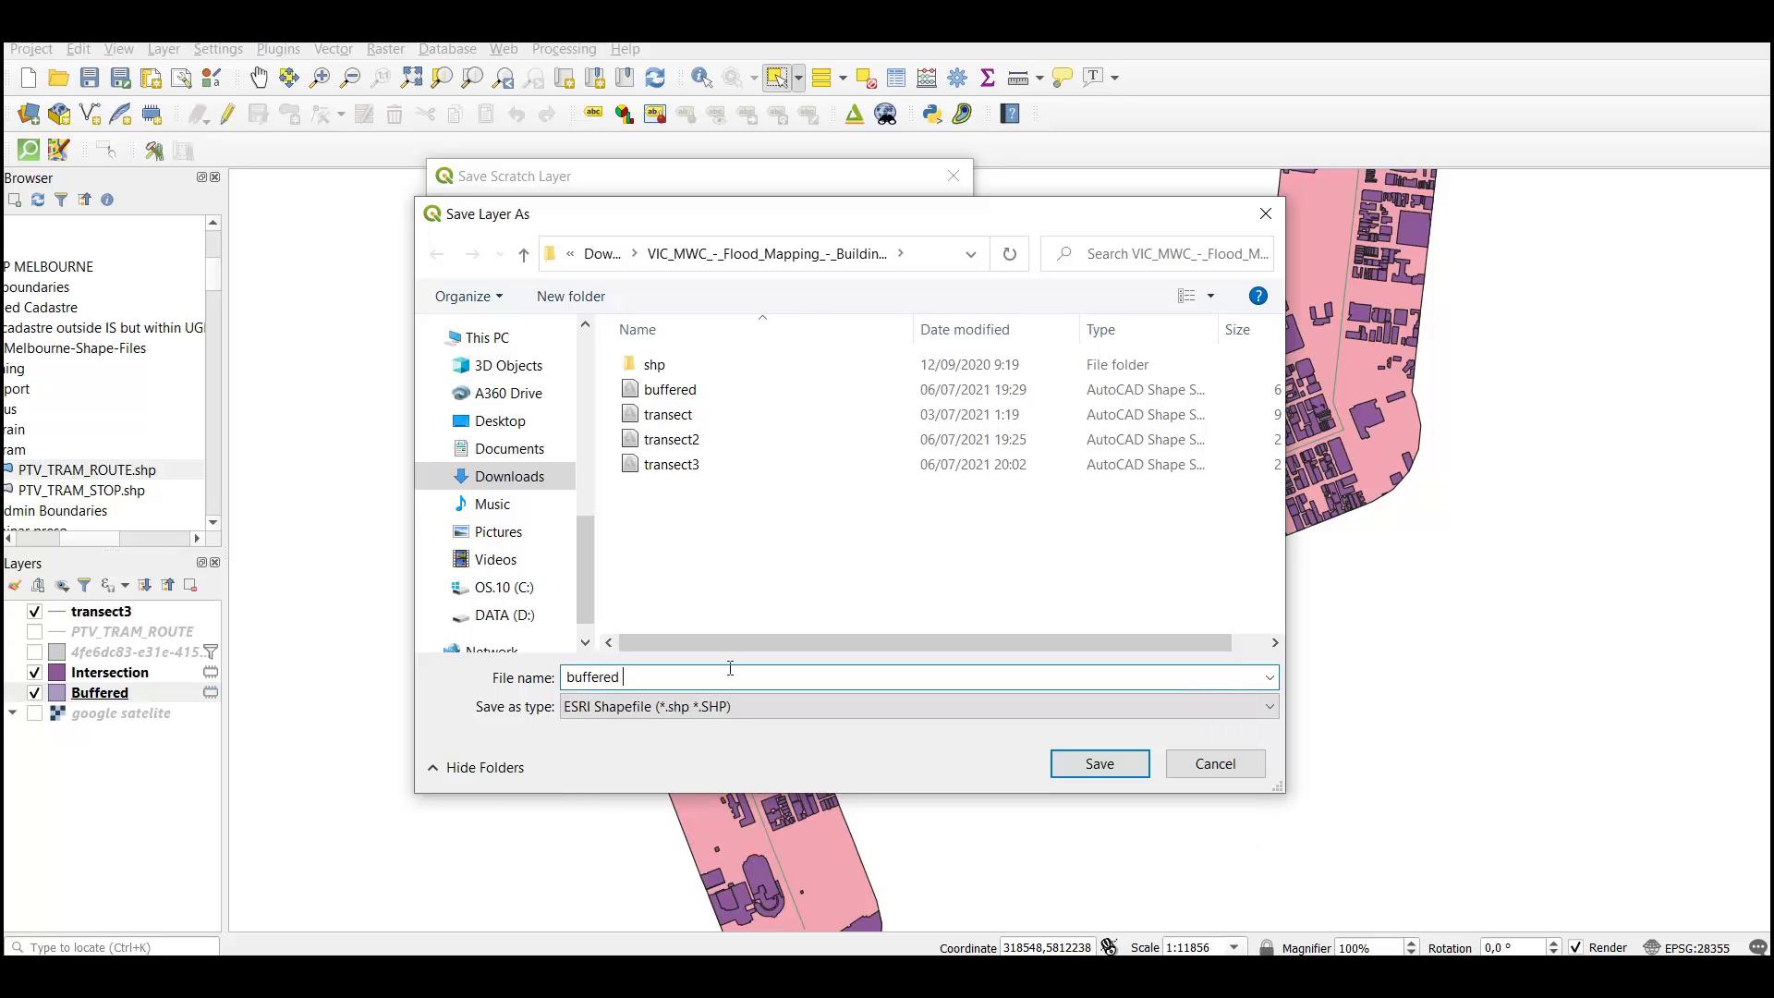
type("layer")
key("Return")
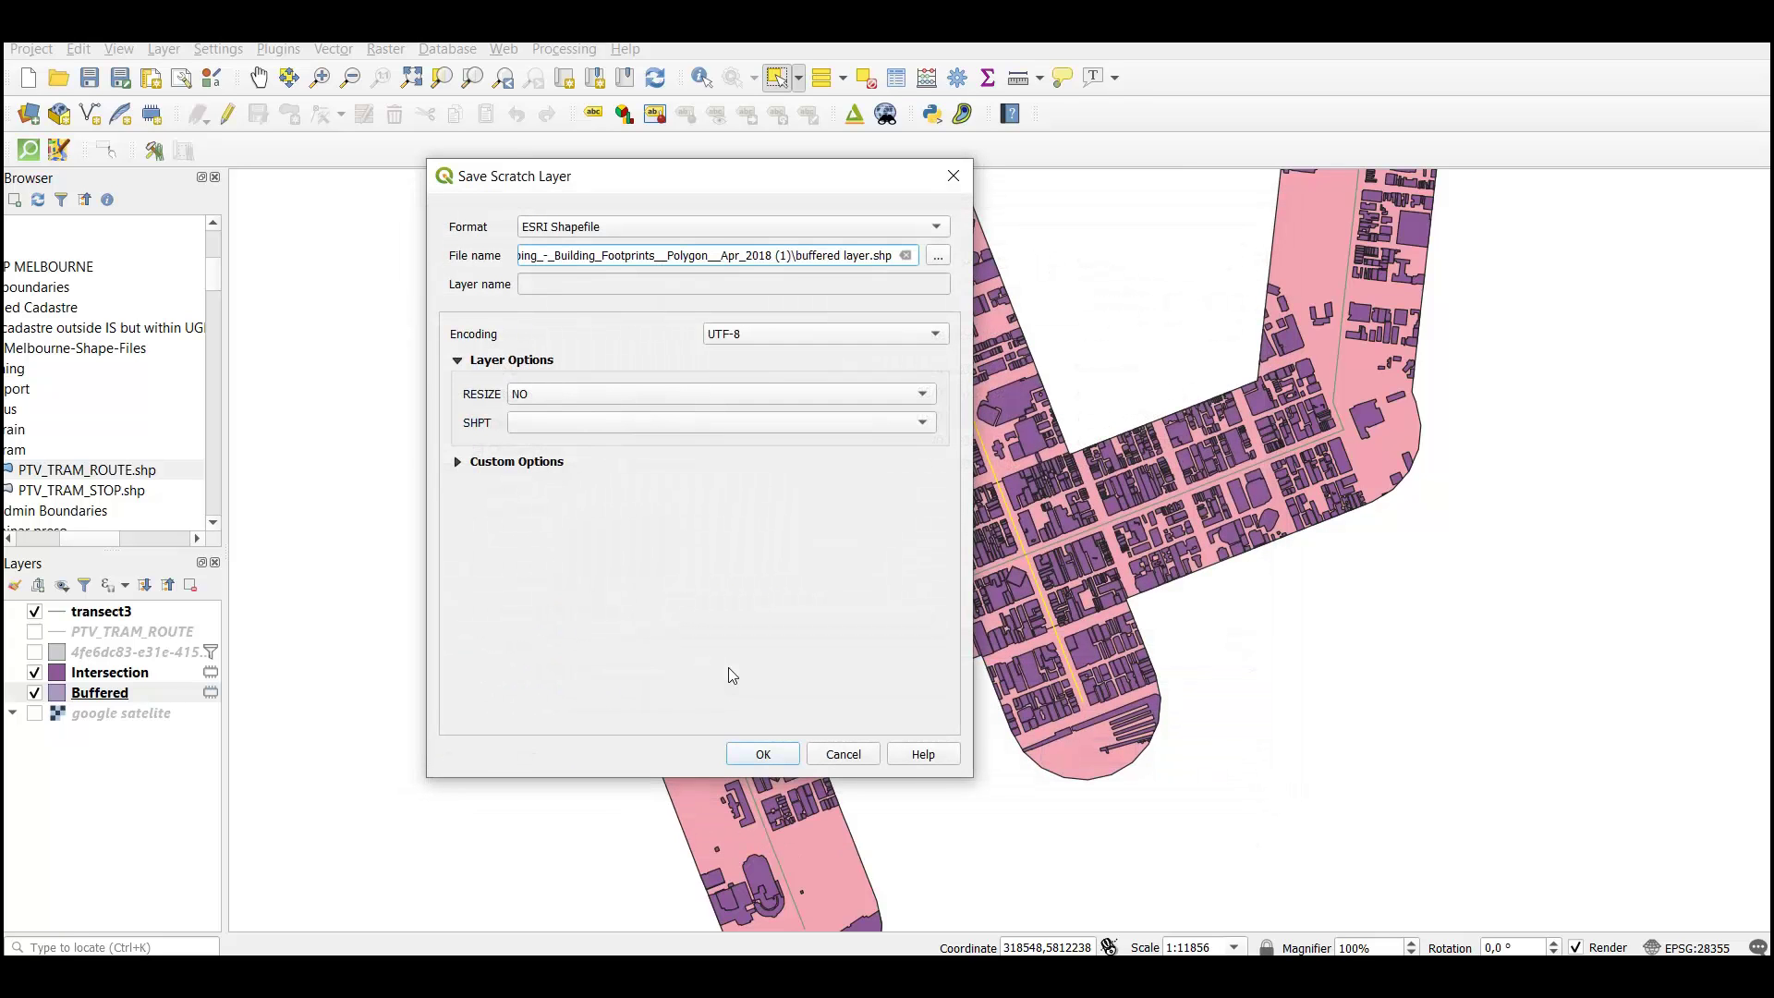
left_click(756, 756)
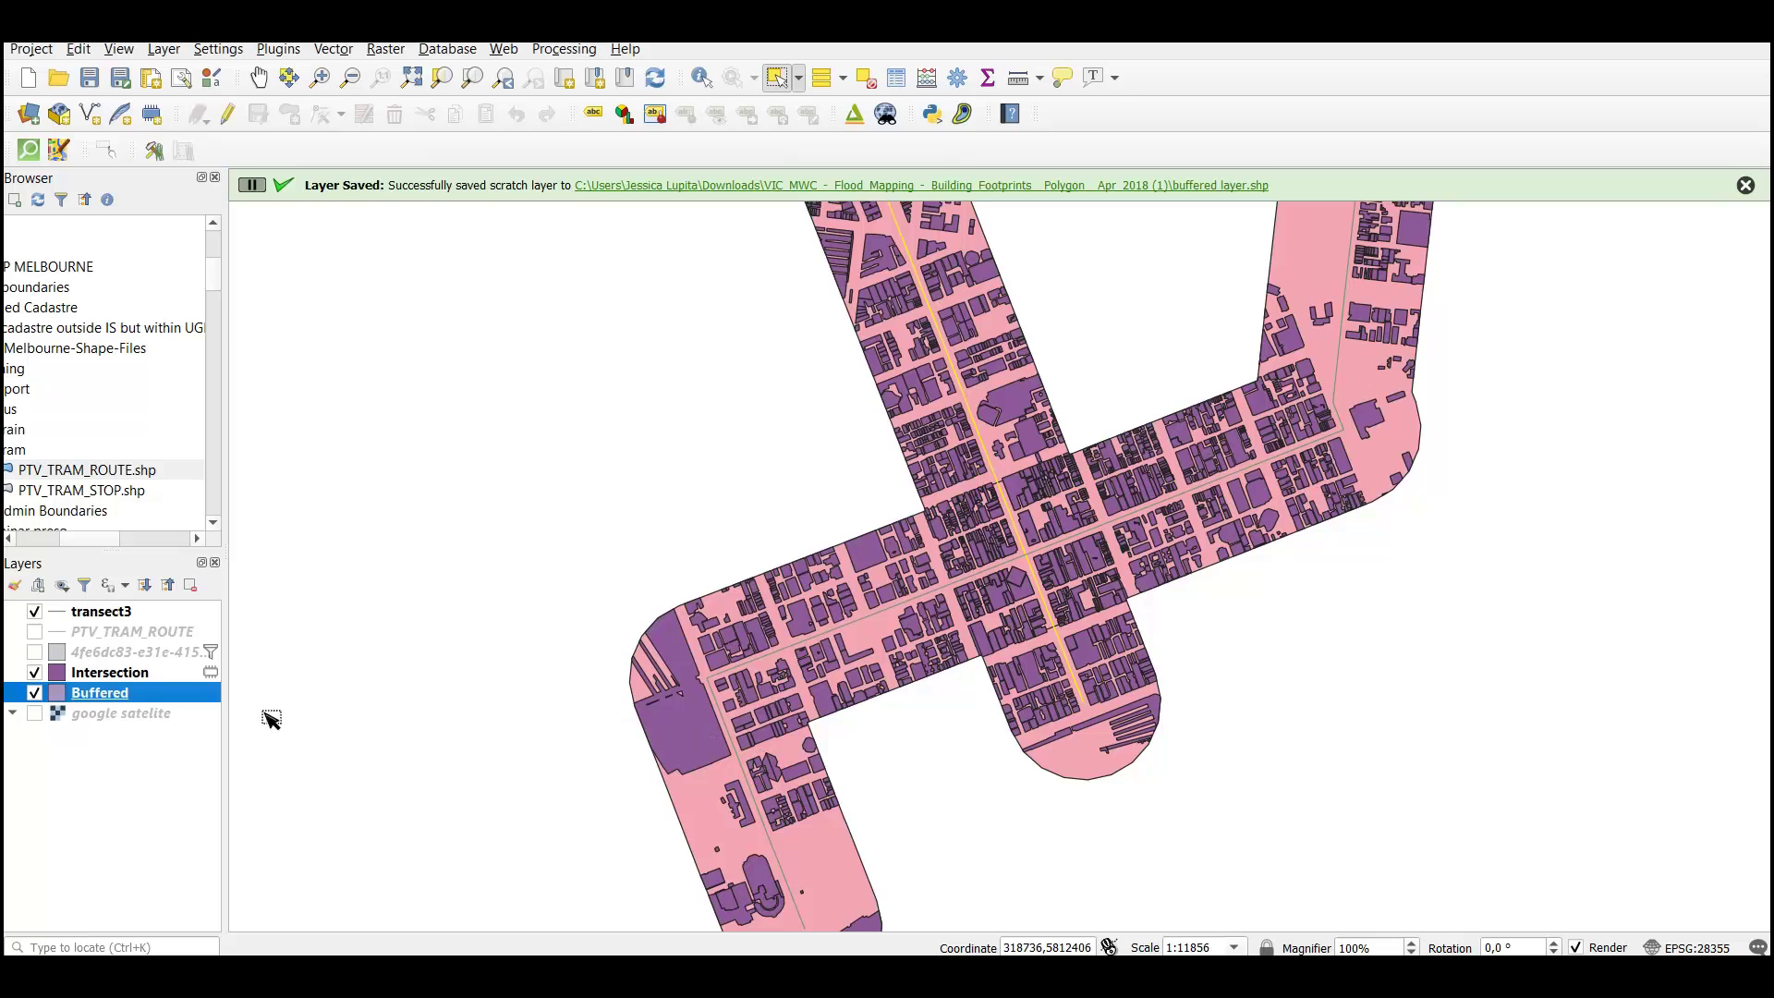
Make the Intersection scratch layer permanent as an ESRI Shapefile named "intersection layer" in the same folder
left_click(136, 673)
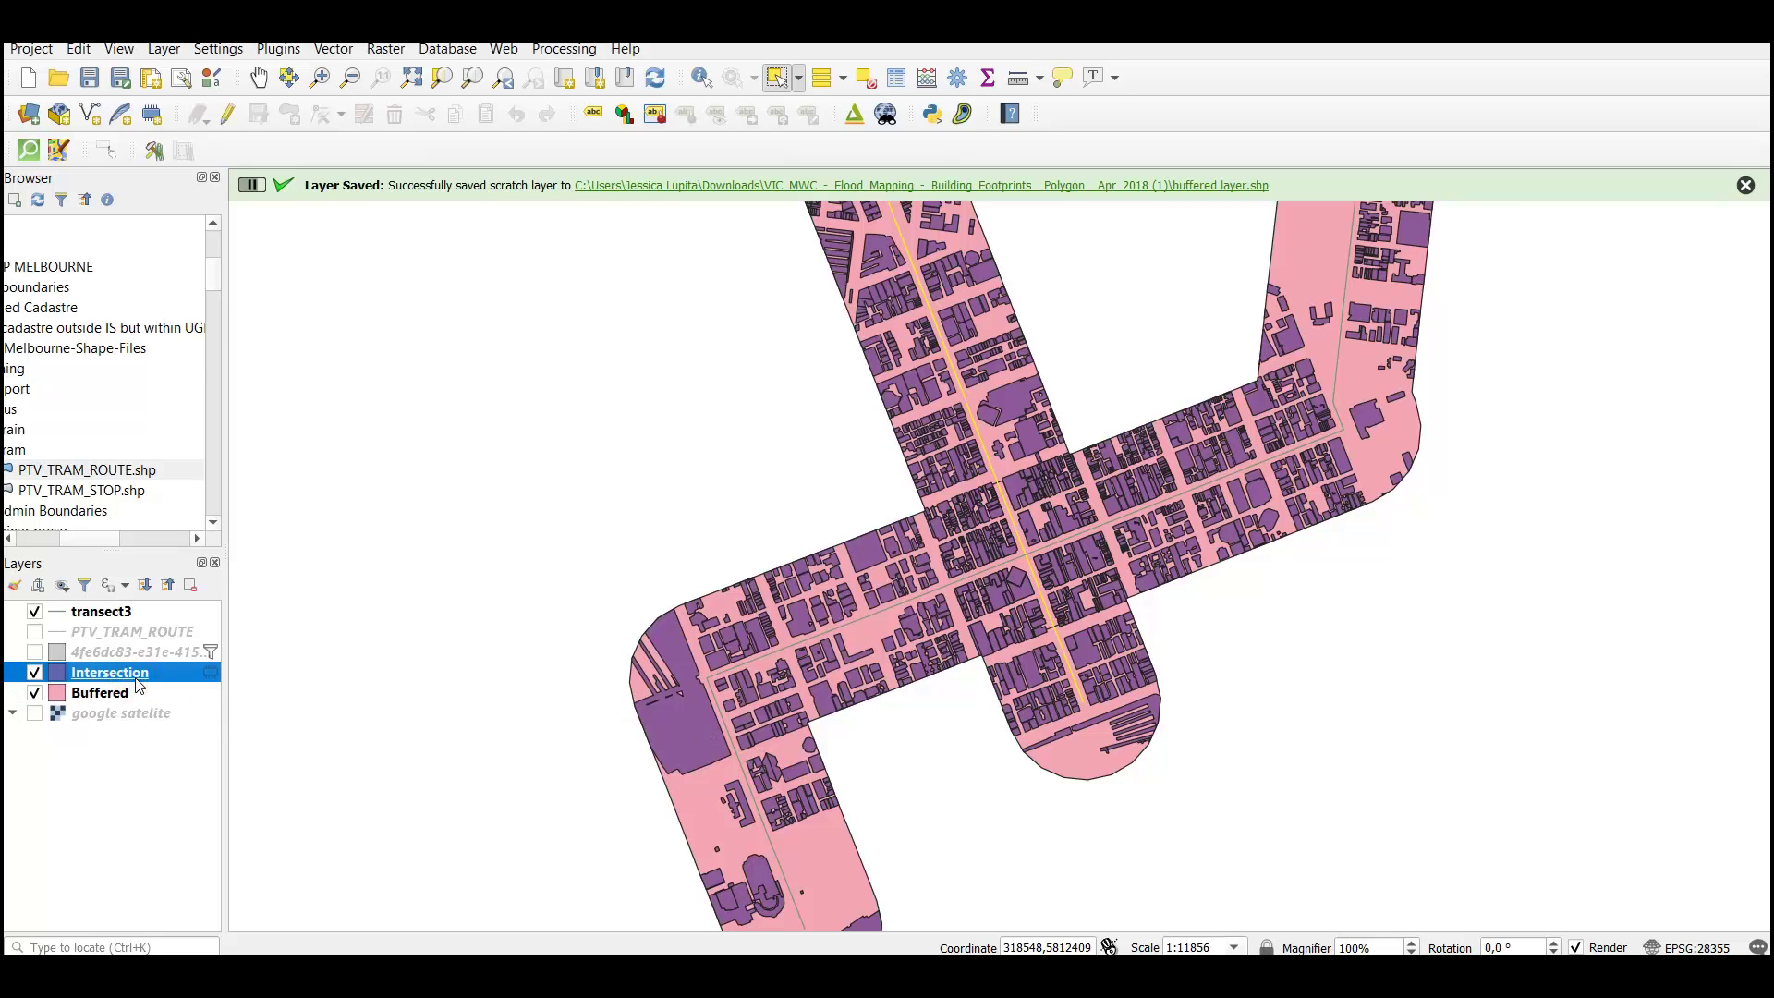
right_click(139, 683)
left_click(219, 595)
left_click(938, 255)
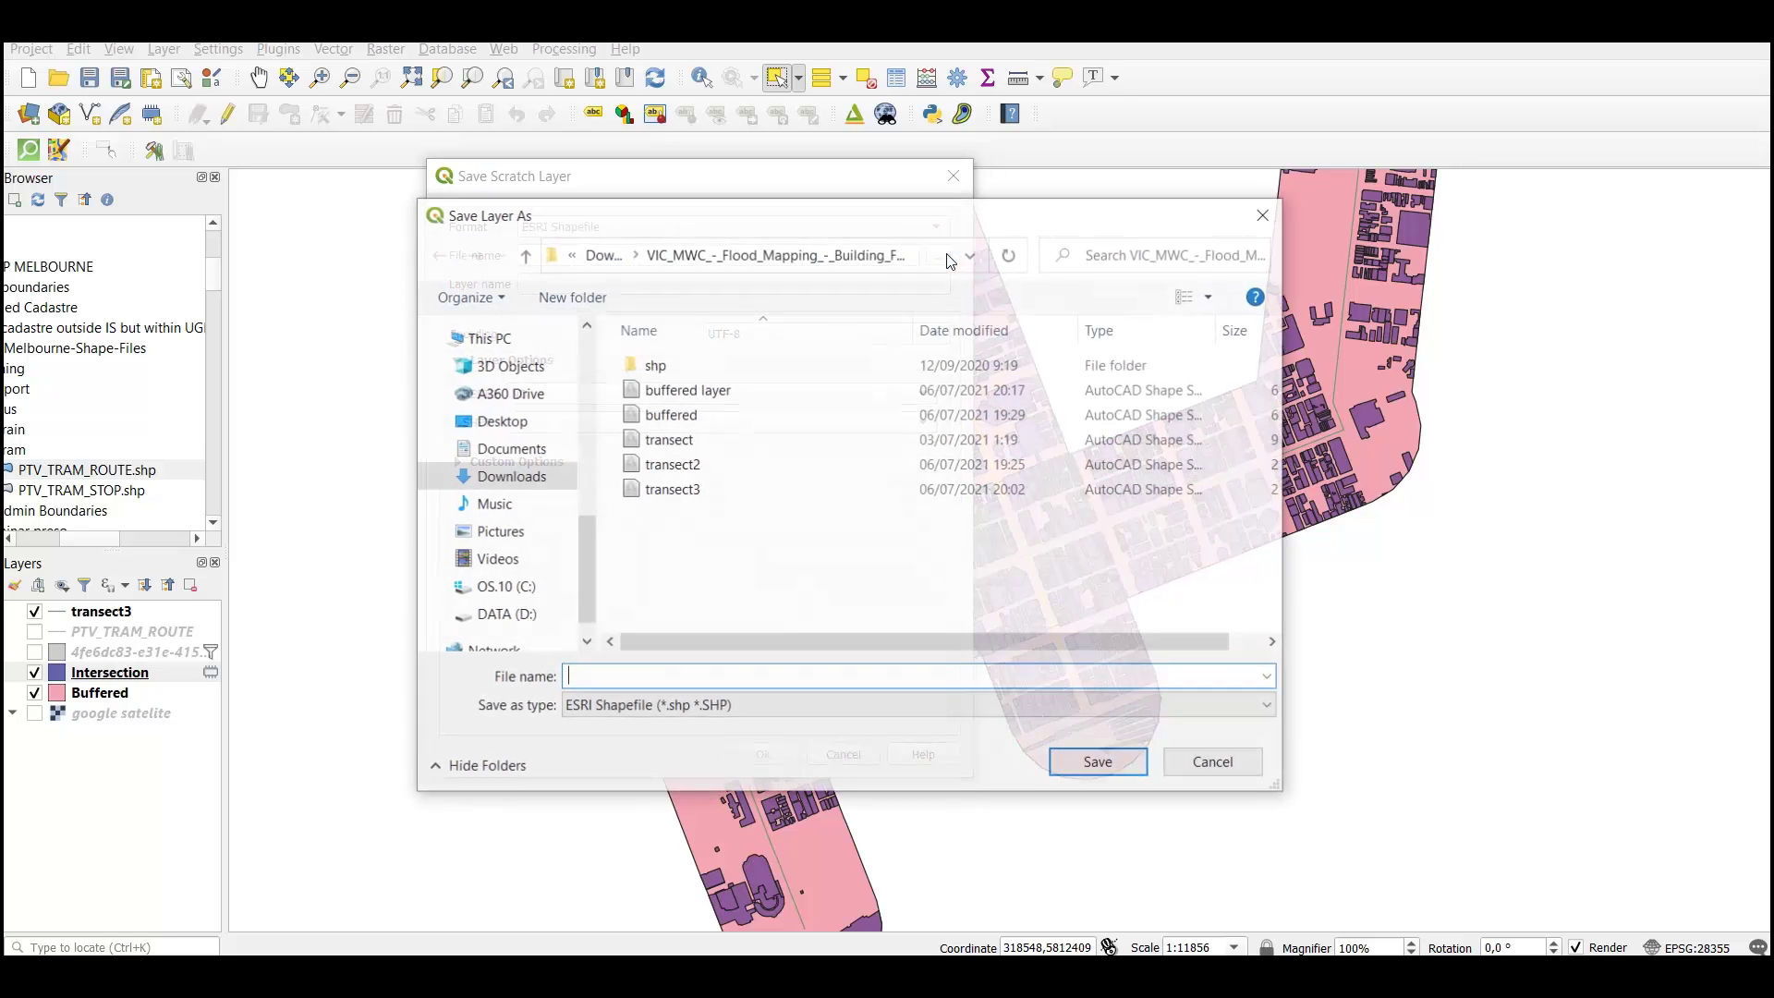
type("intersection layer")
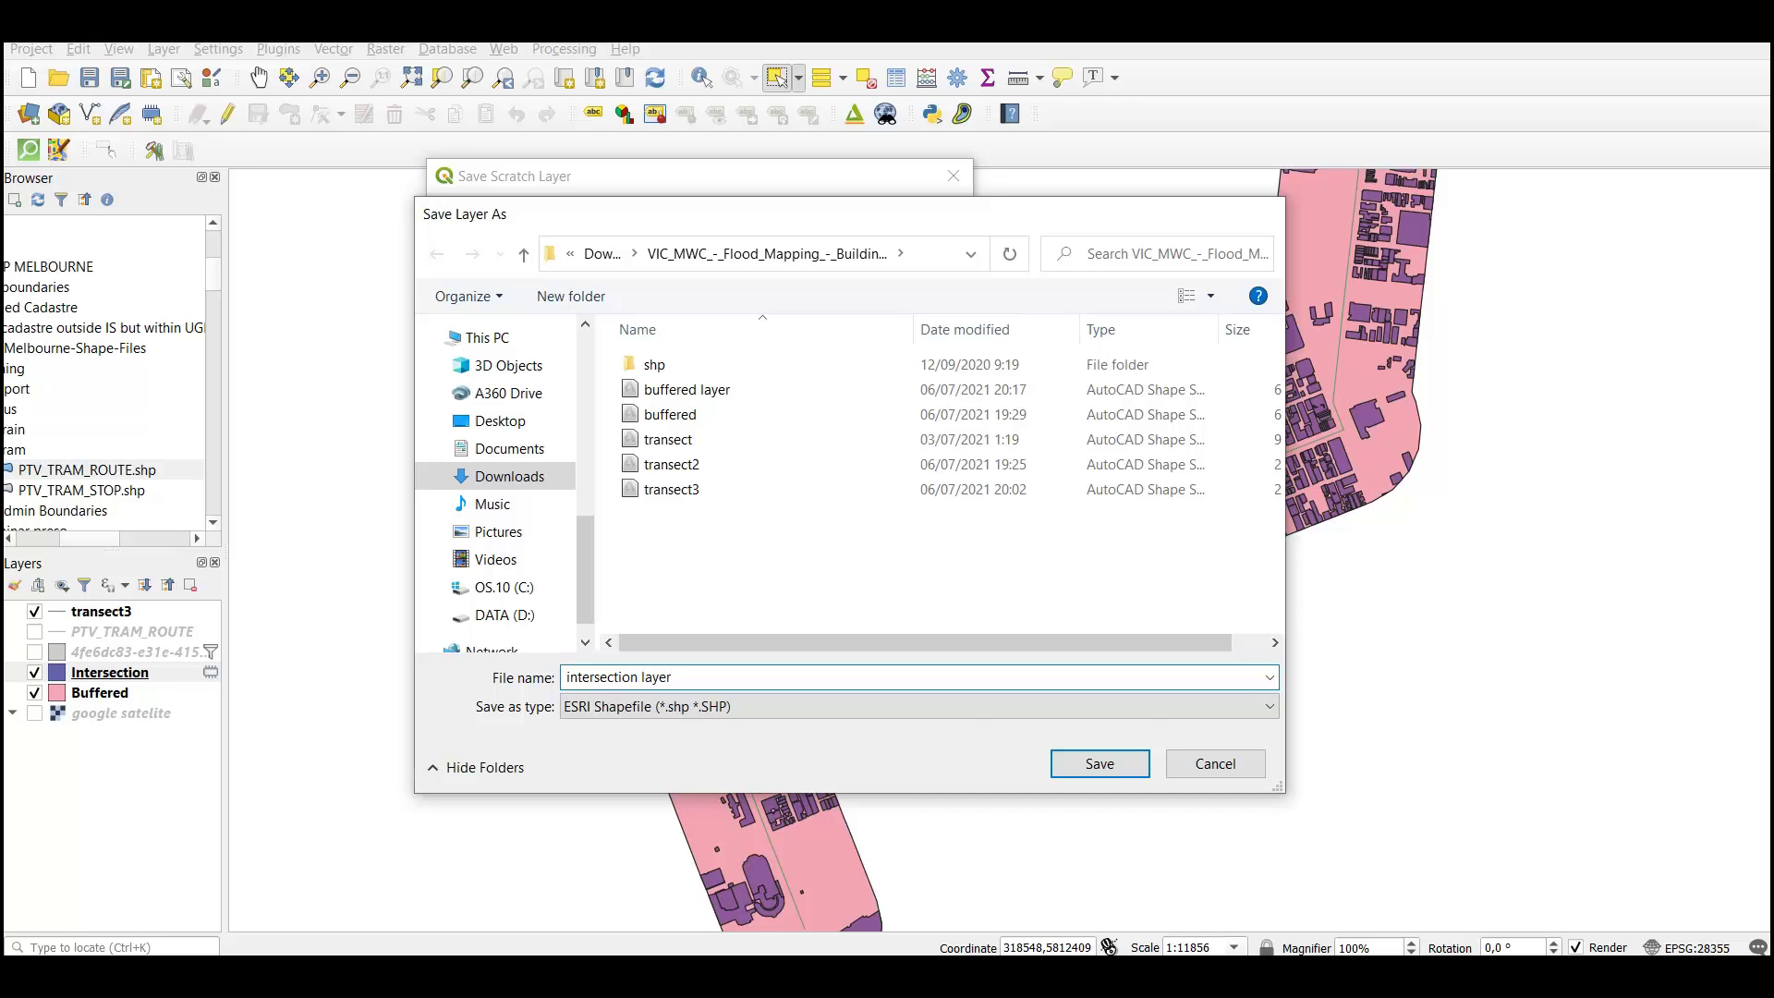
key("Return")
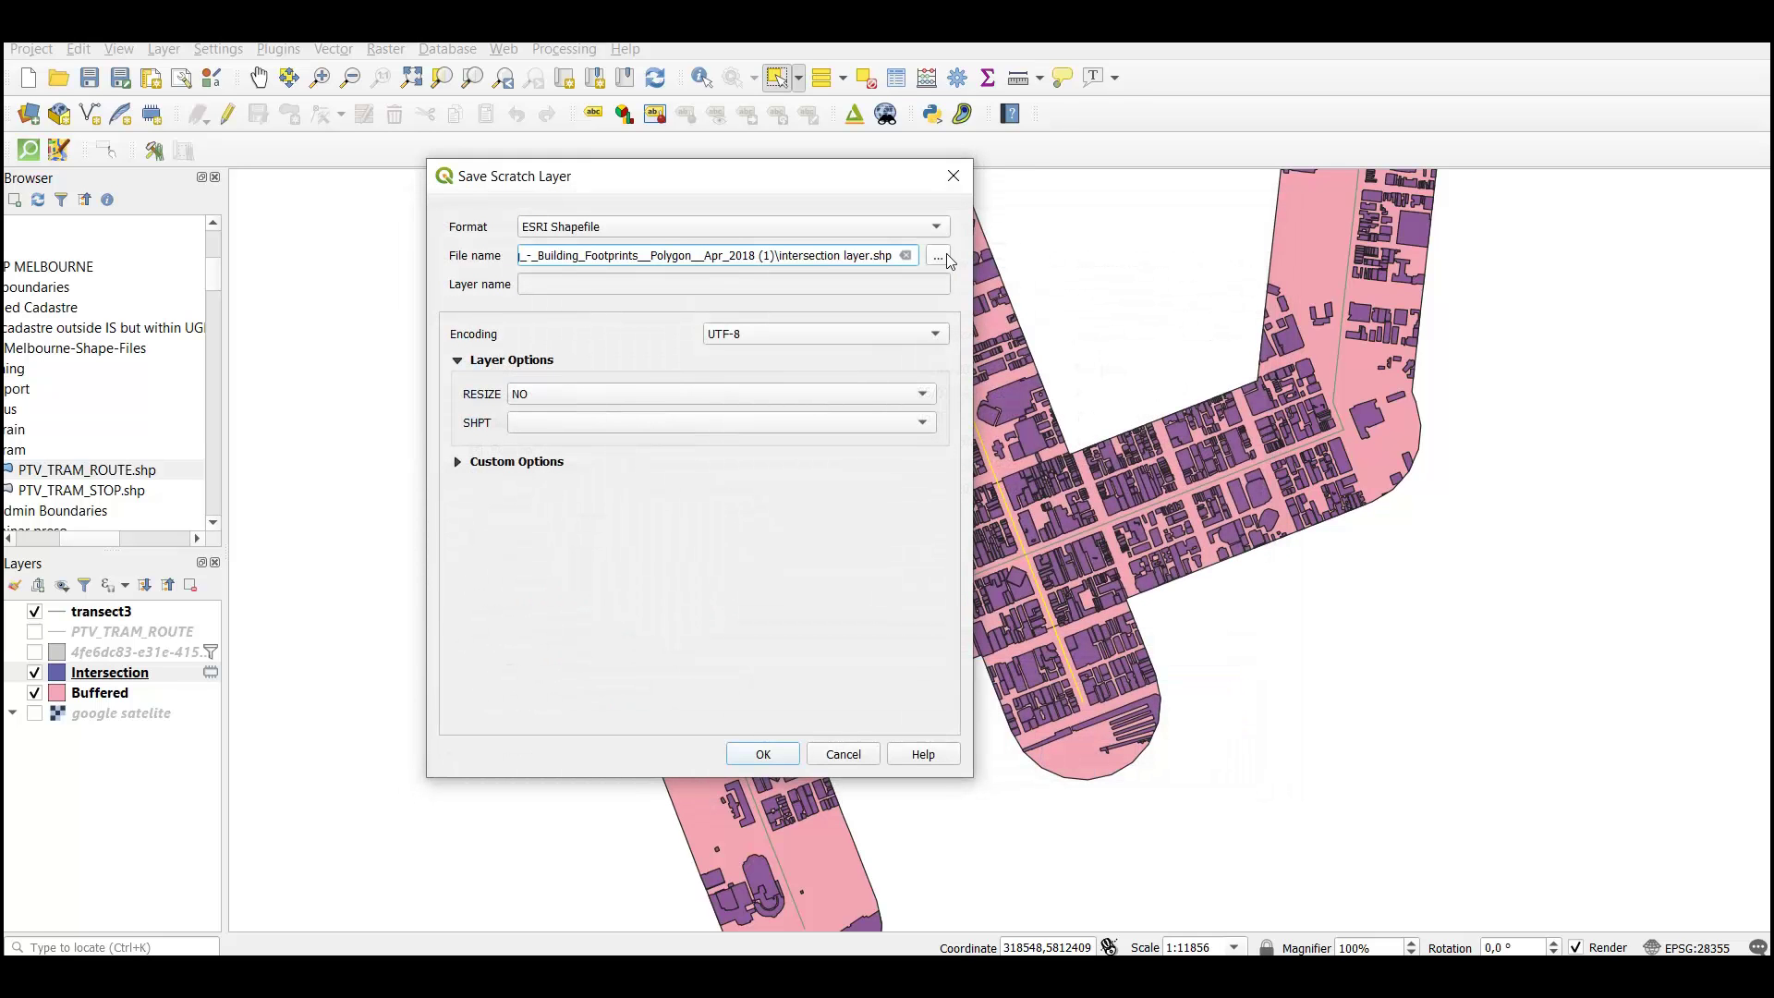
left_click(746, 754)
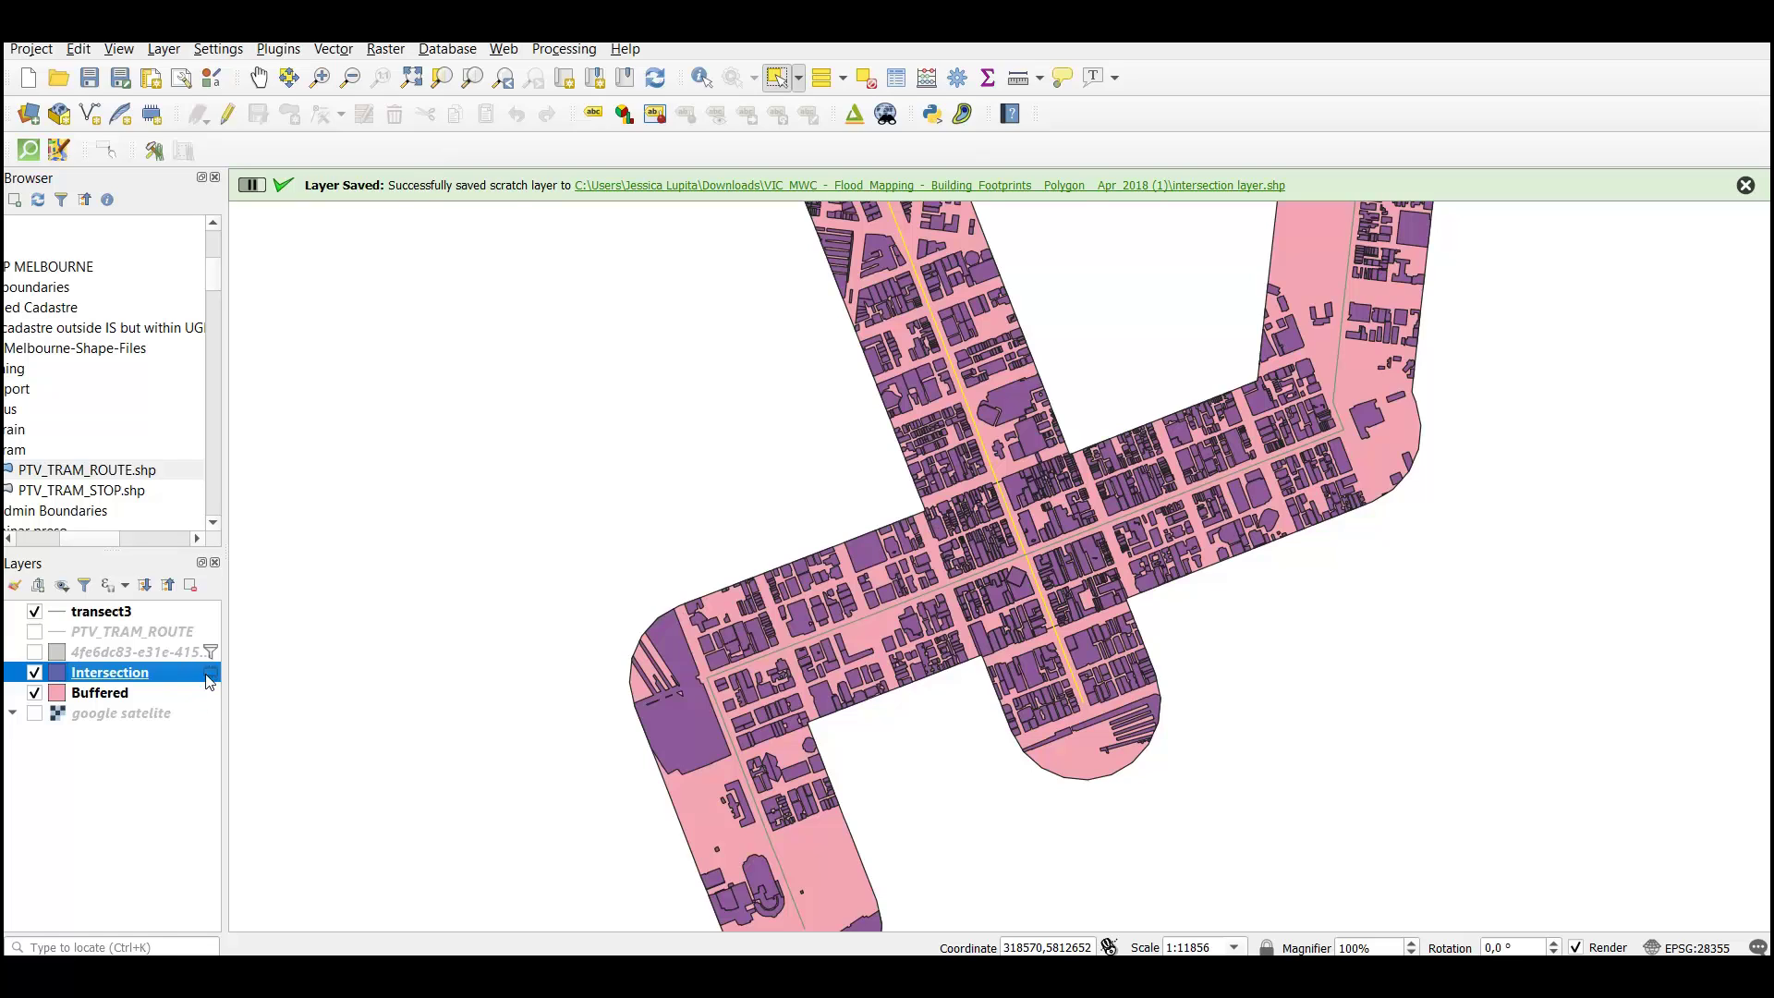
left_click(194, 692)
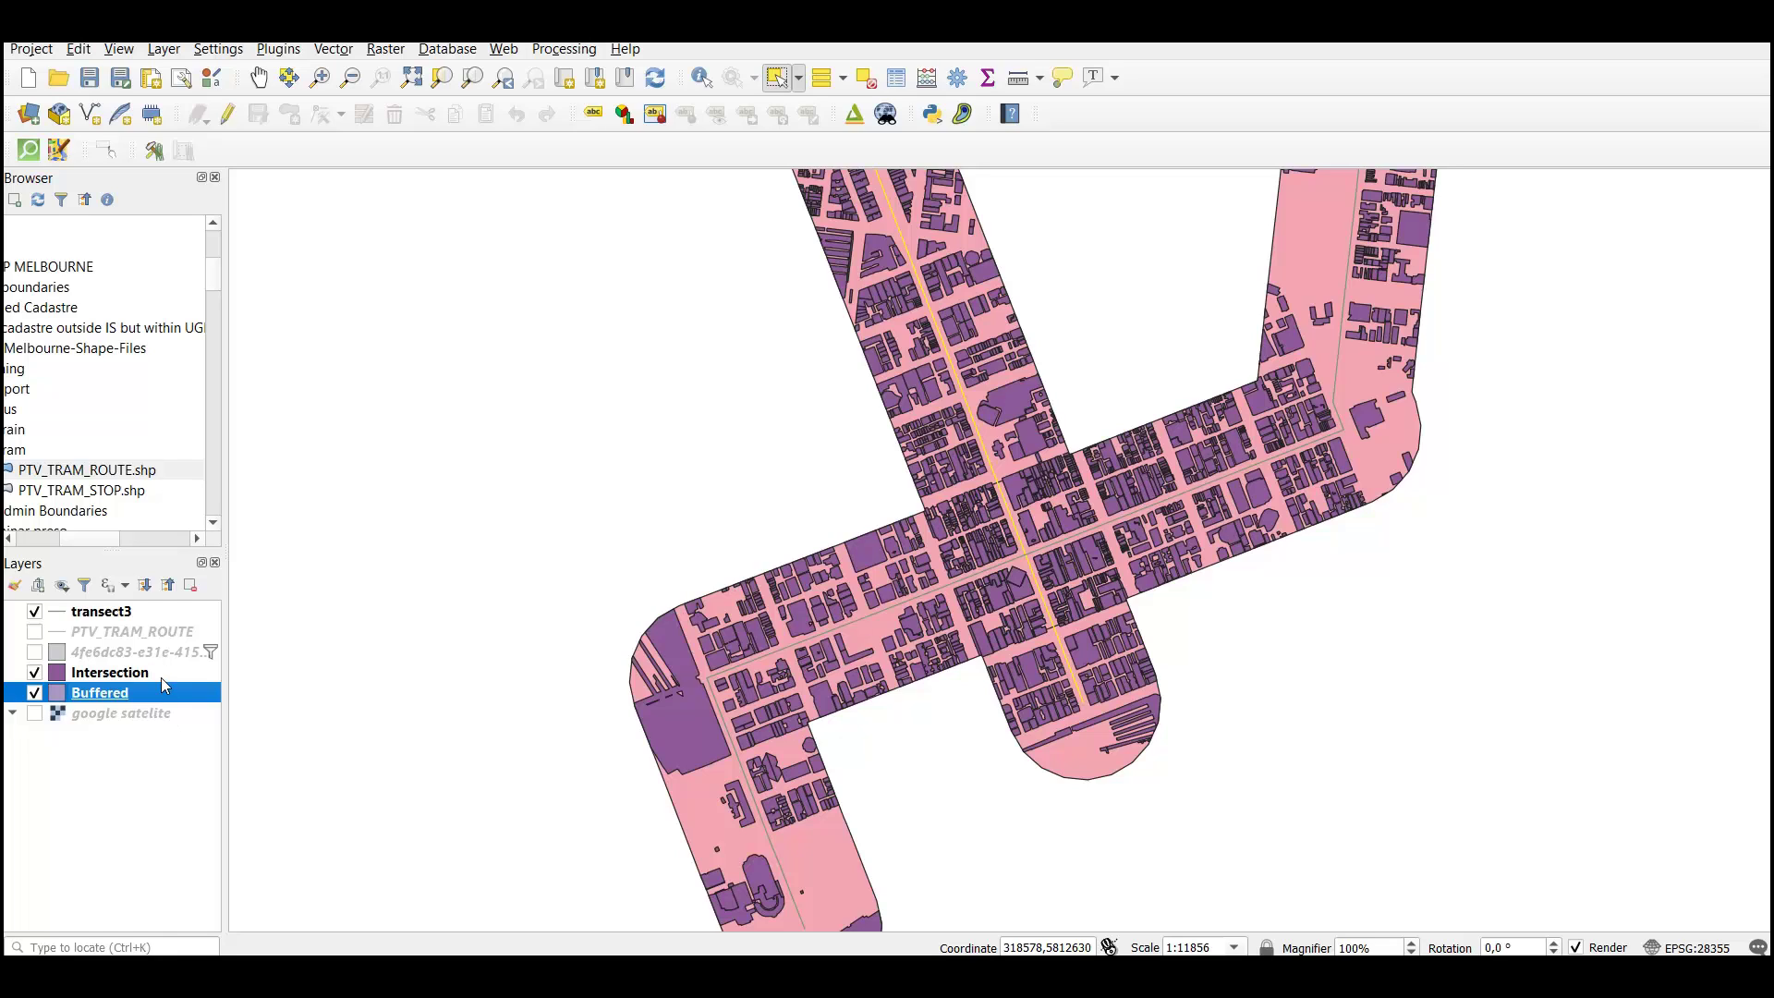
Open the Qgis2threejs Exporter and show the Intersection polygon layer in its 3D preview
left_click(855, 115)
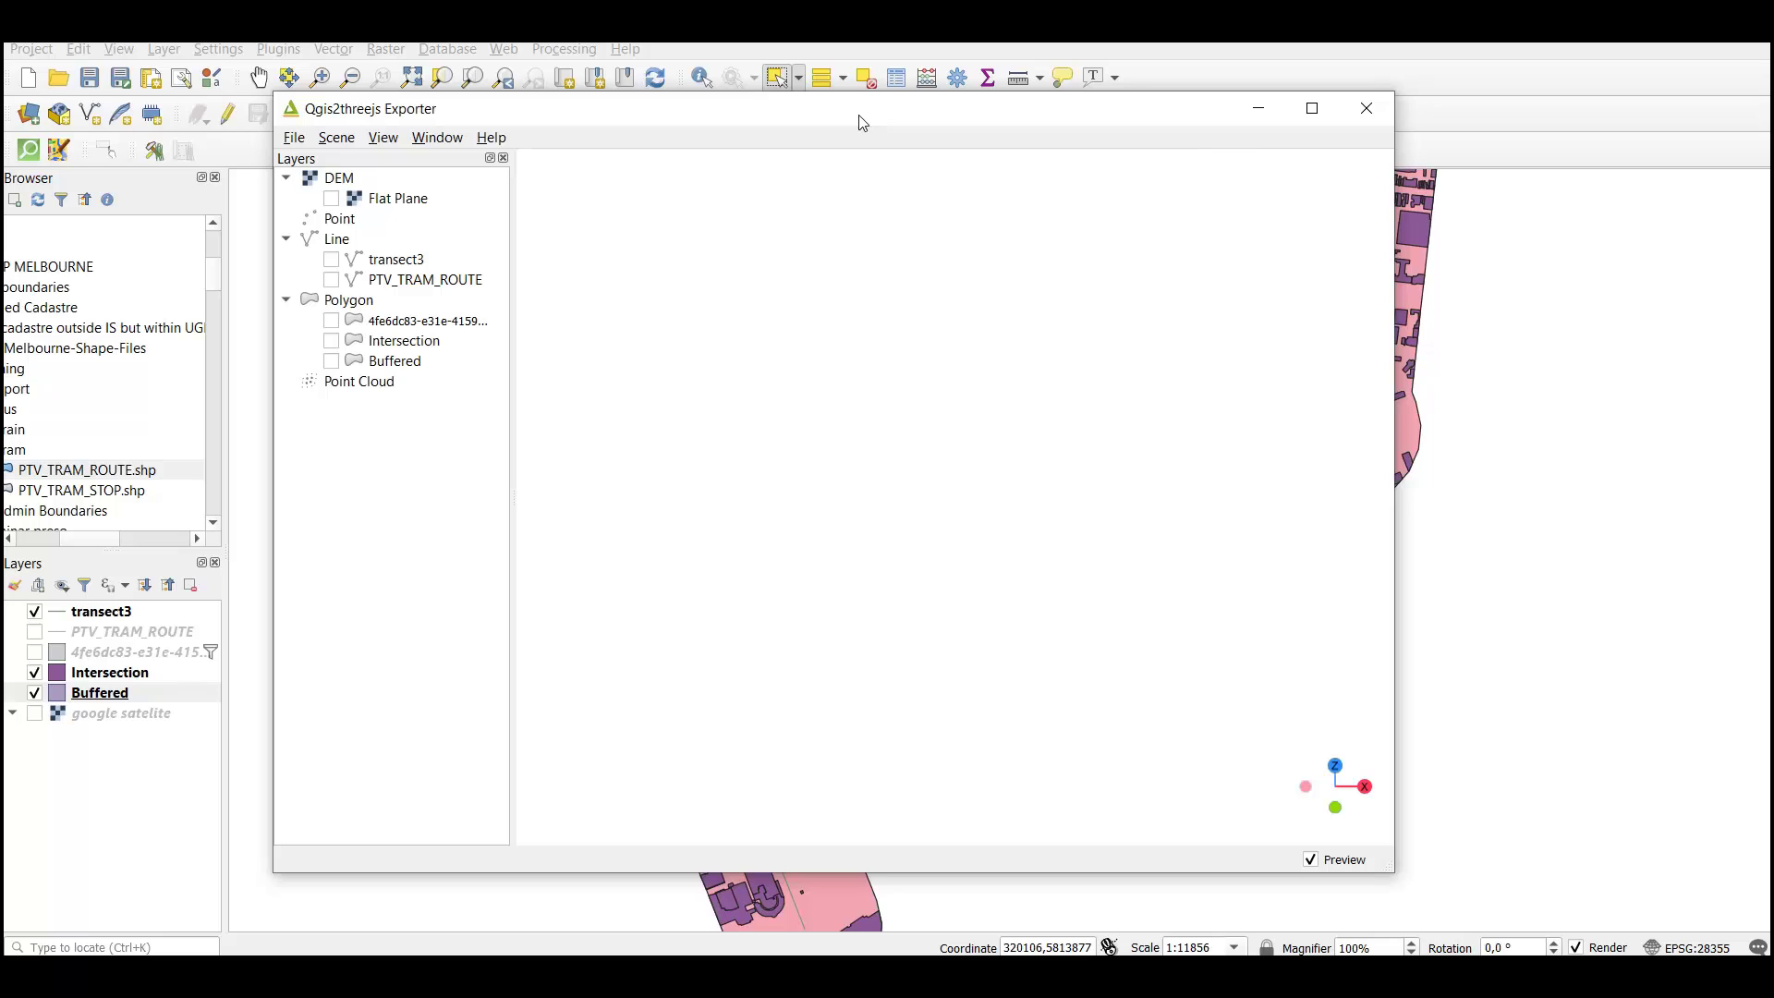
left_click_drag(861, 123, 1145, 120)
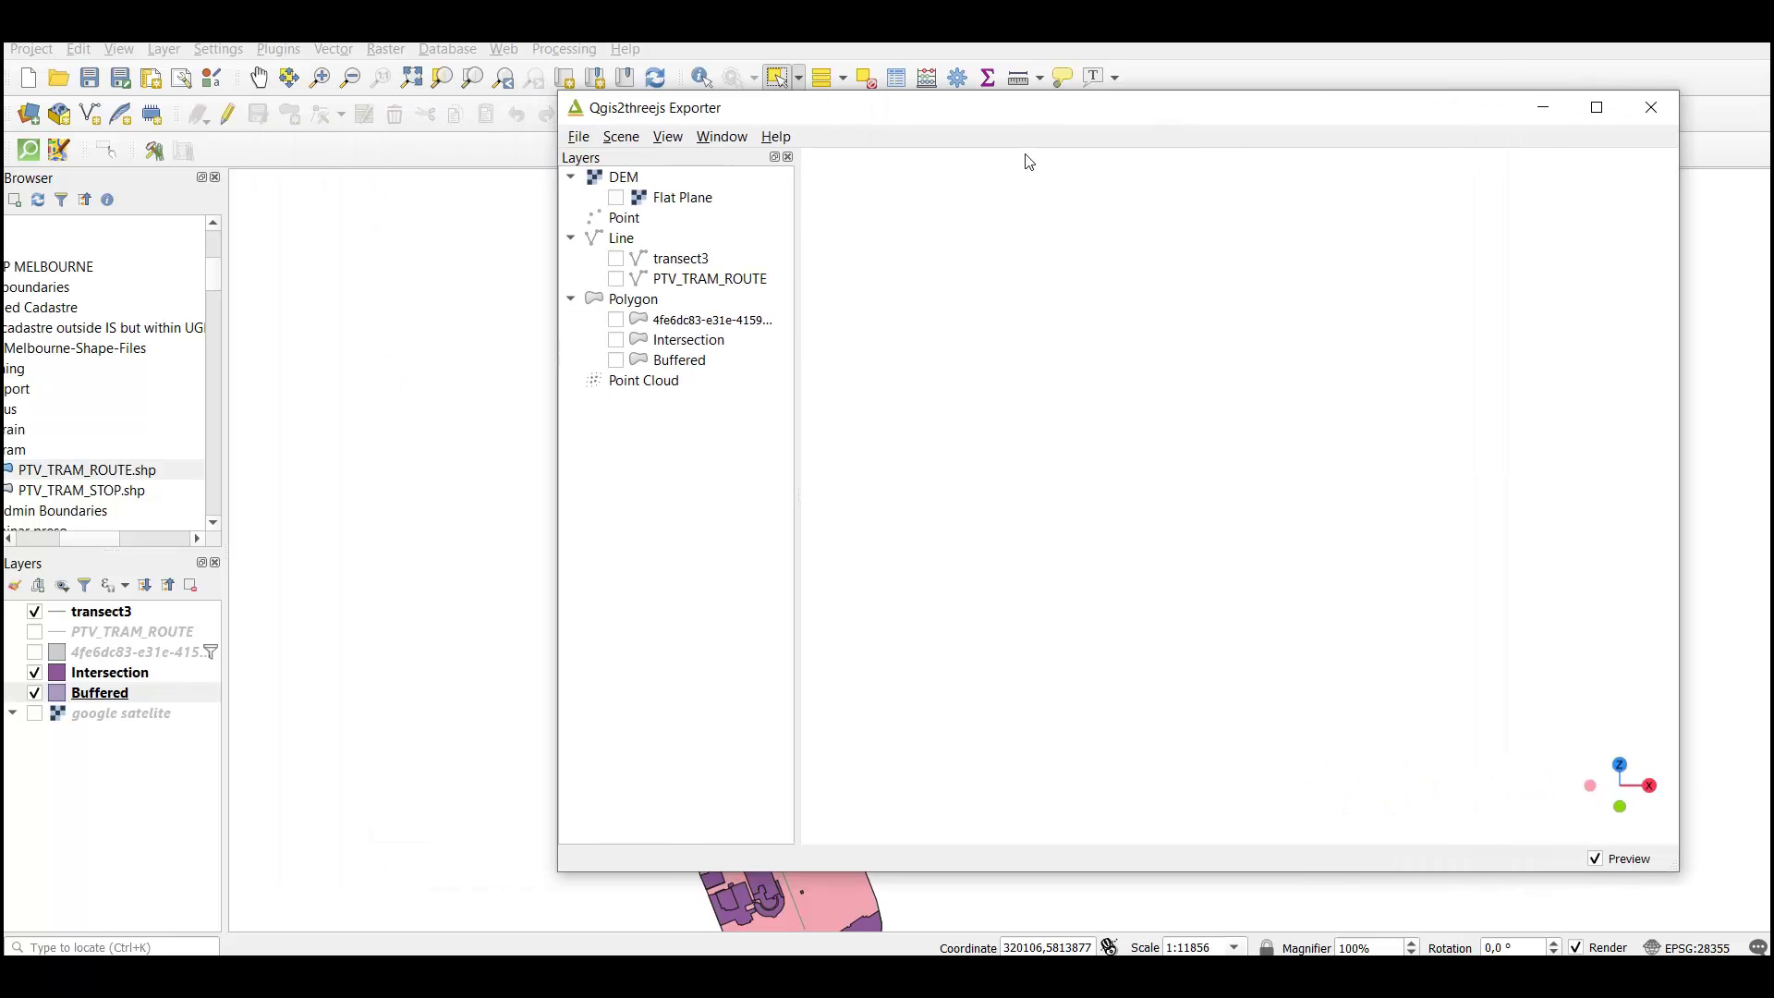
left_click(615, 340)
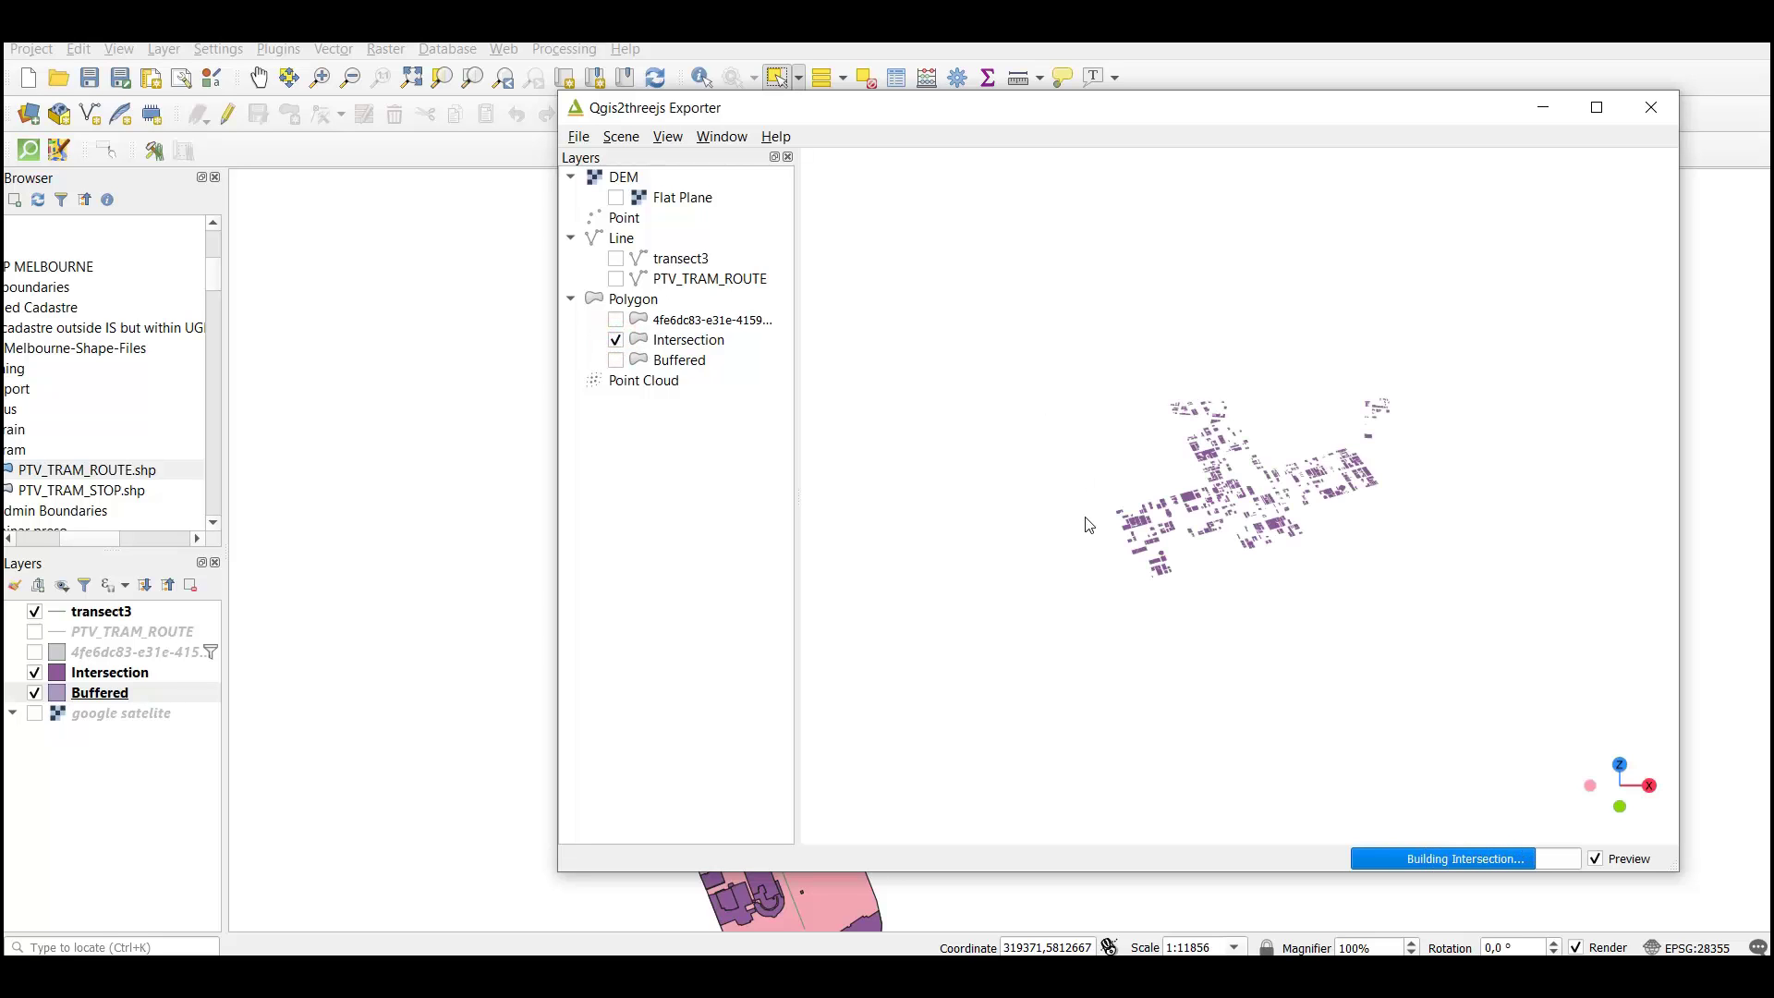
scroll(1489, 499, "up", 5)
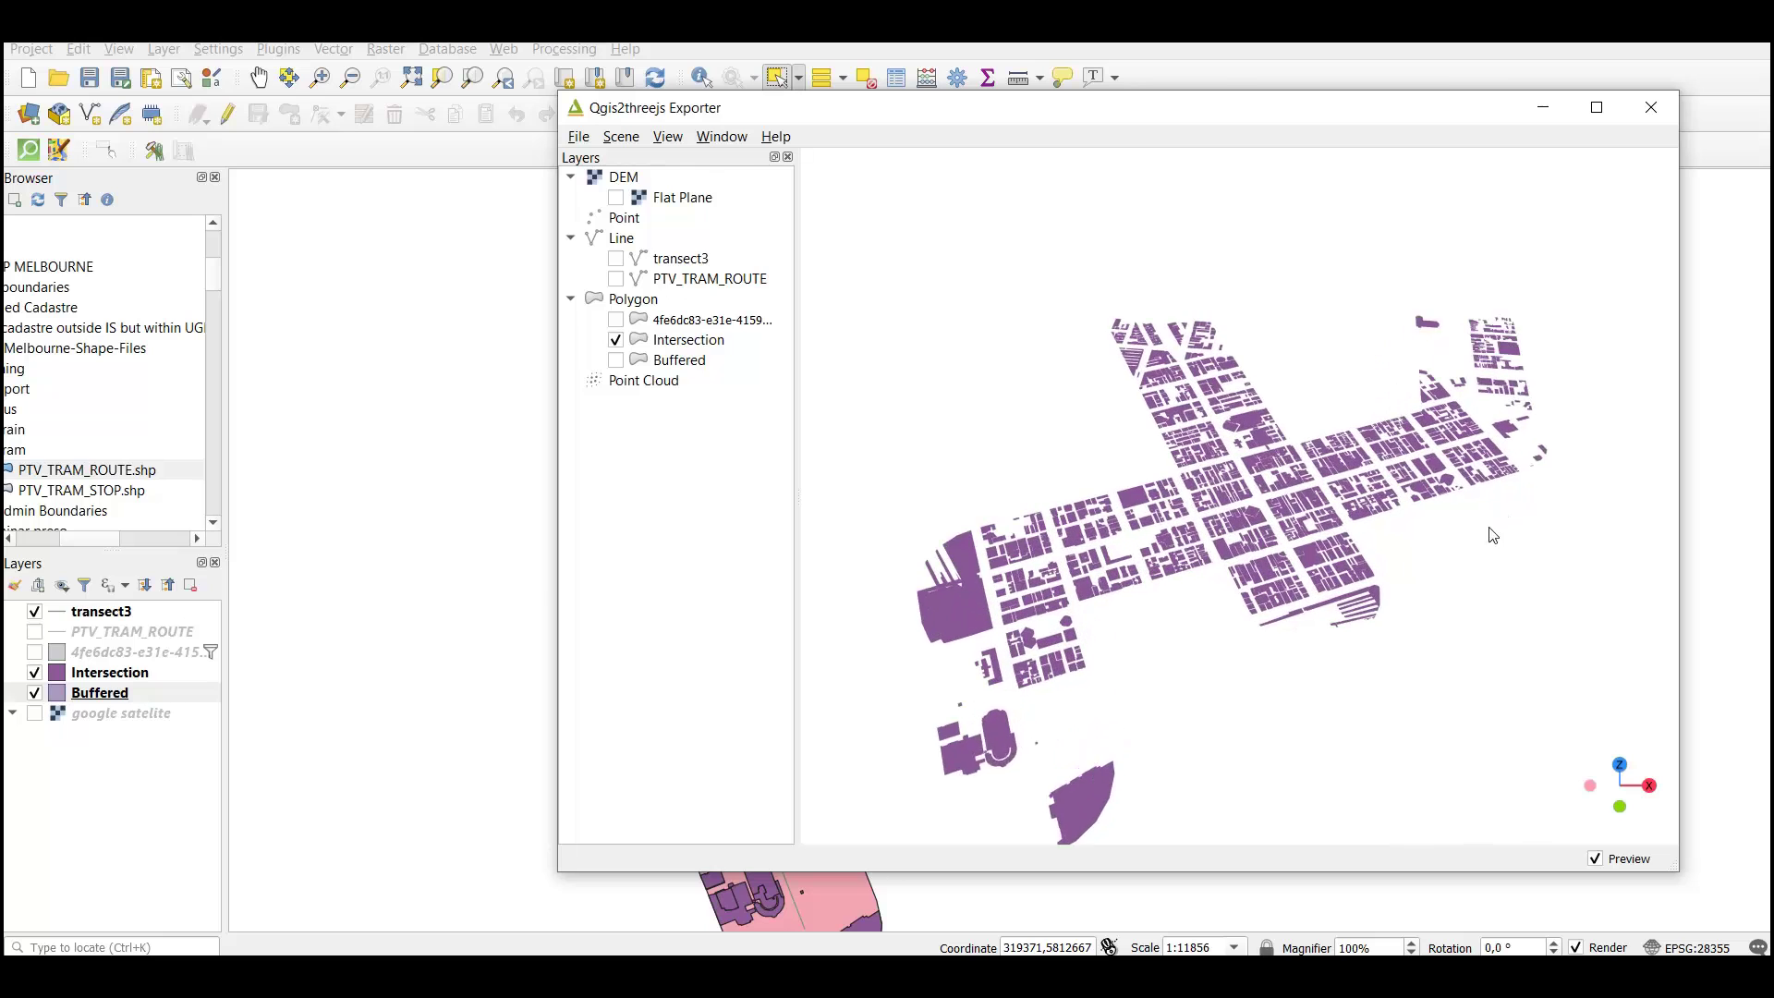
left_click_drag(1248, 647, 1124, 625)
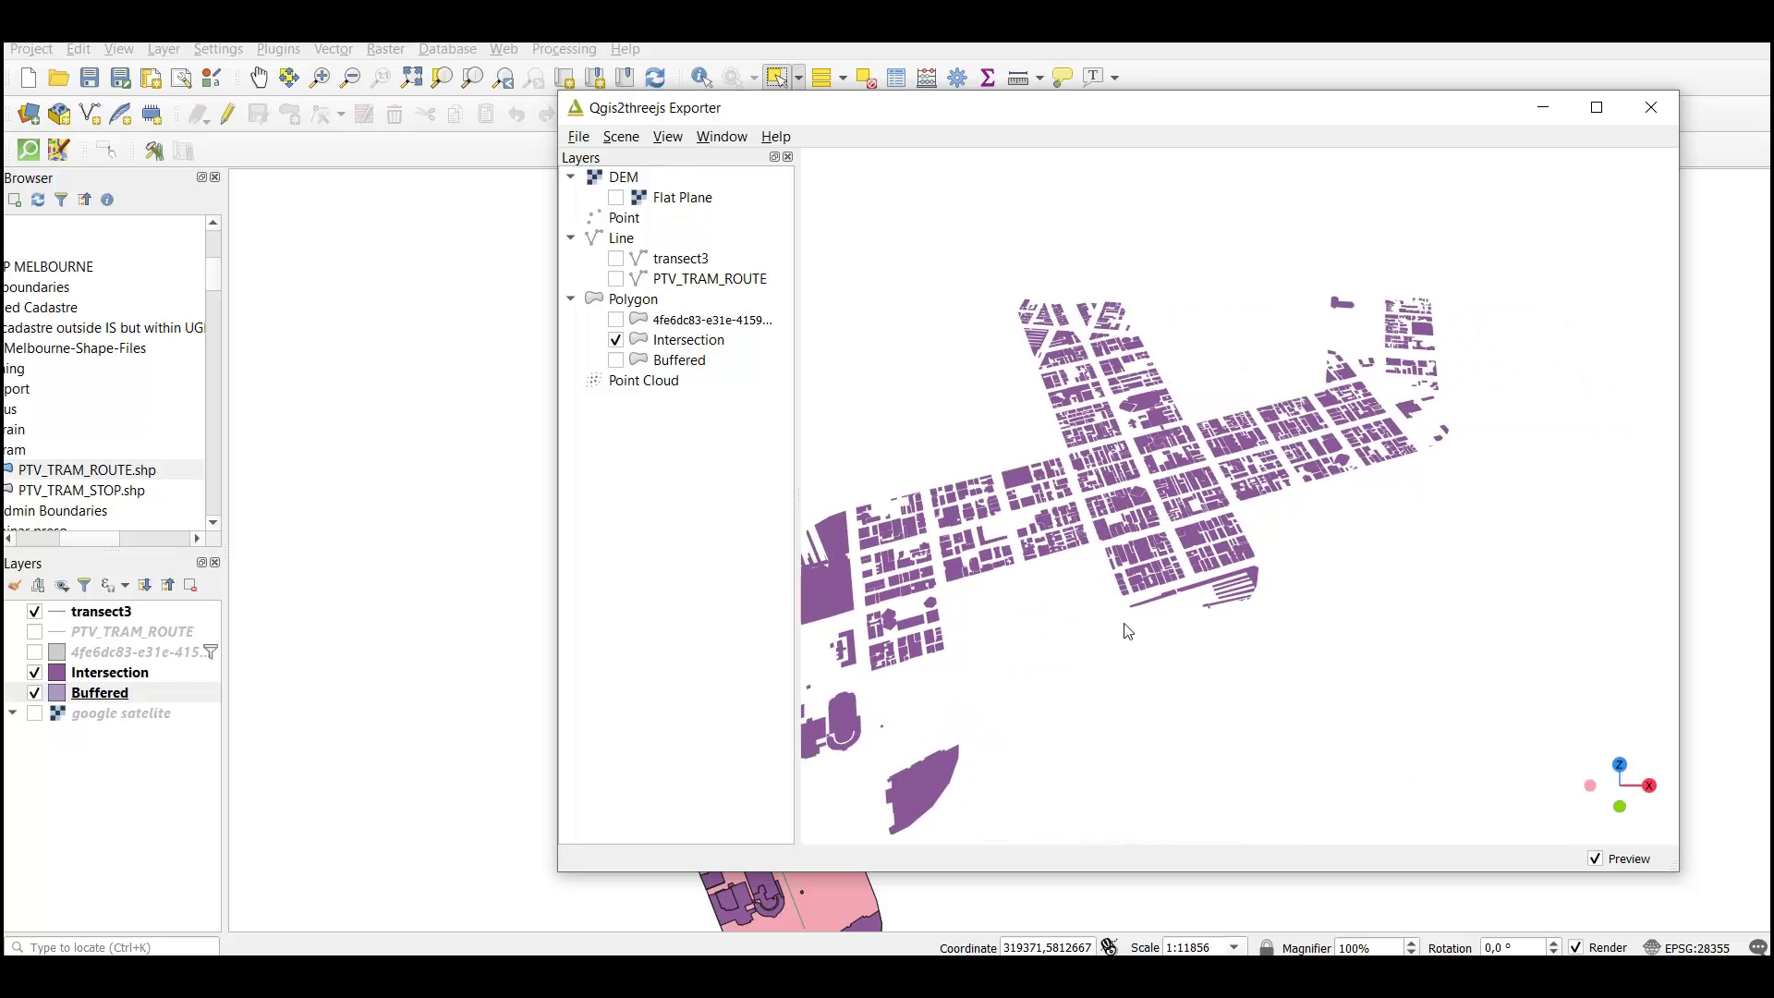
left_click_drag(1044, 392, 1282, 317)
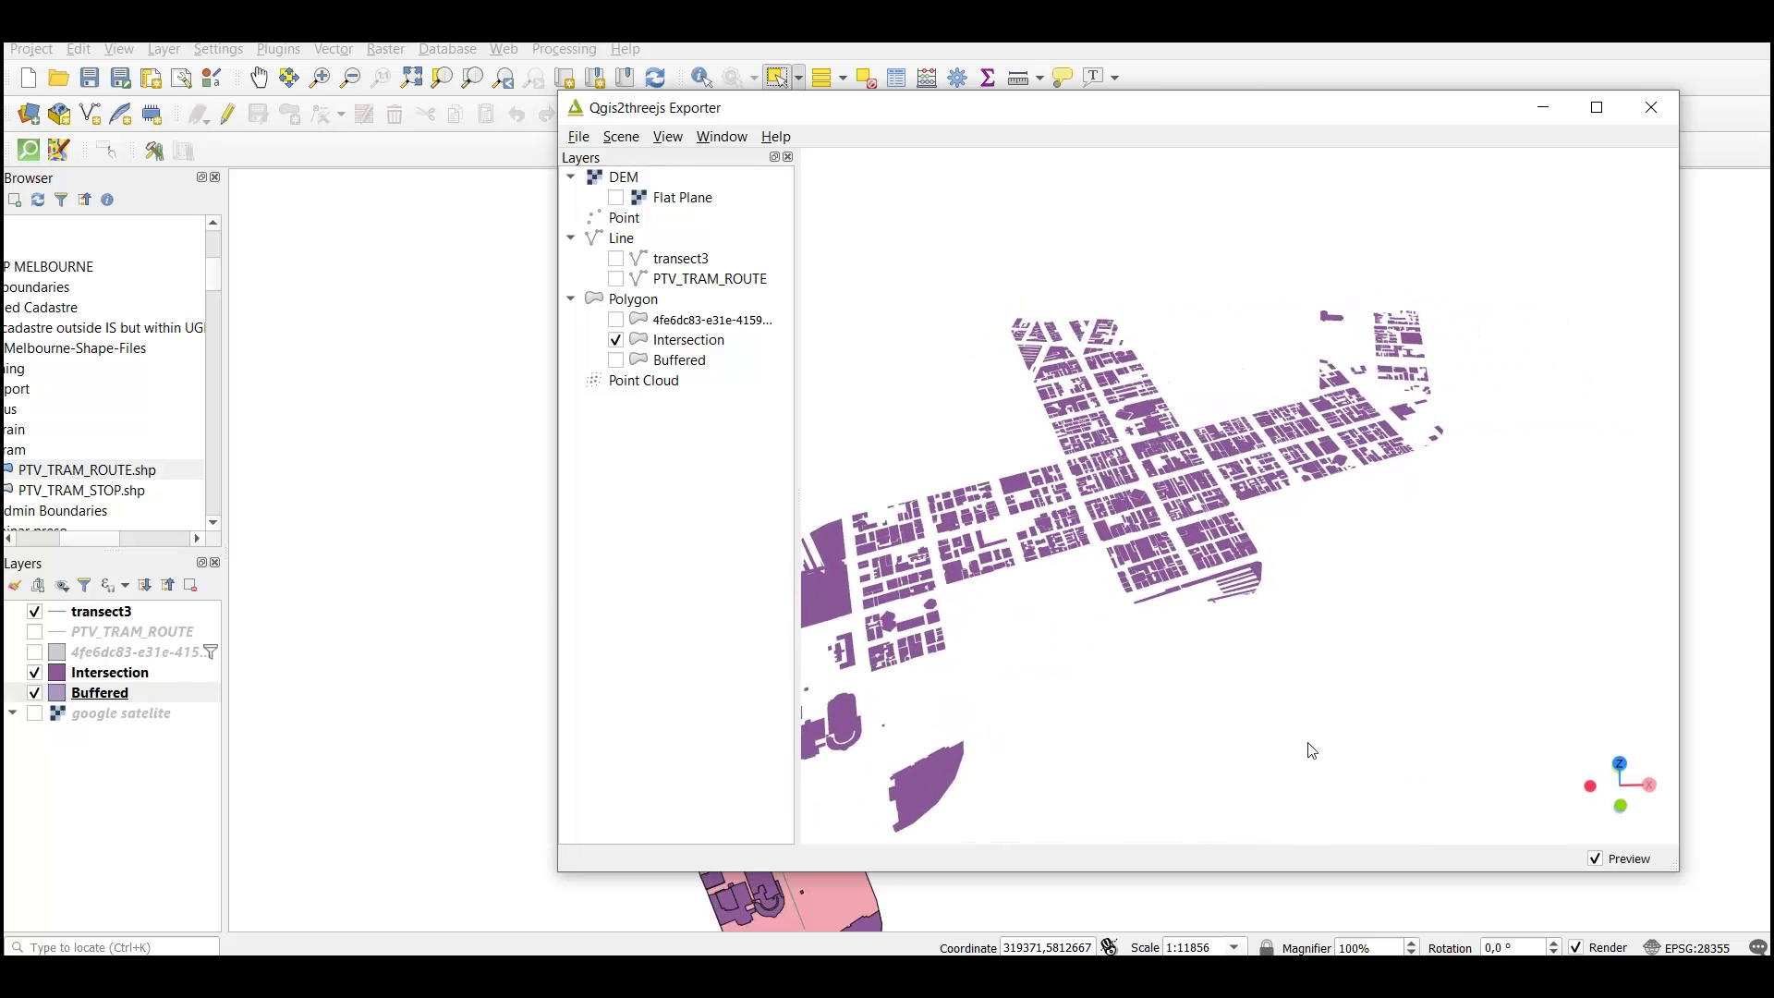
left_click_drag(943, 421, 1067, 403)
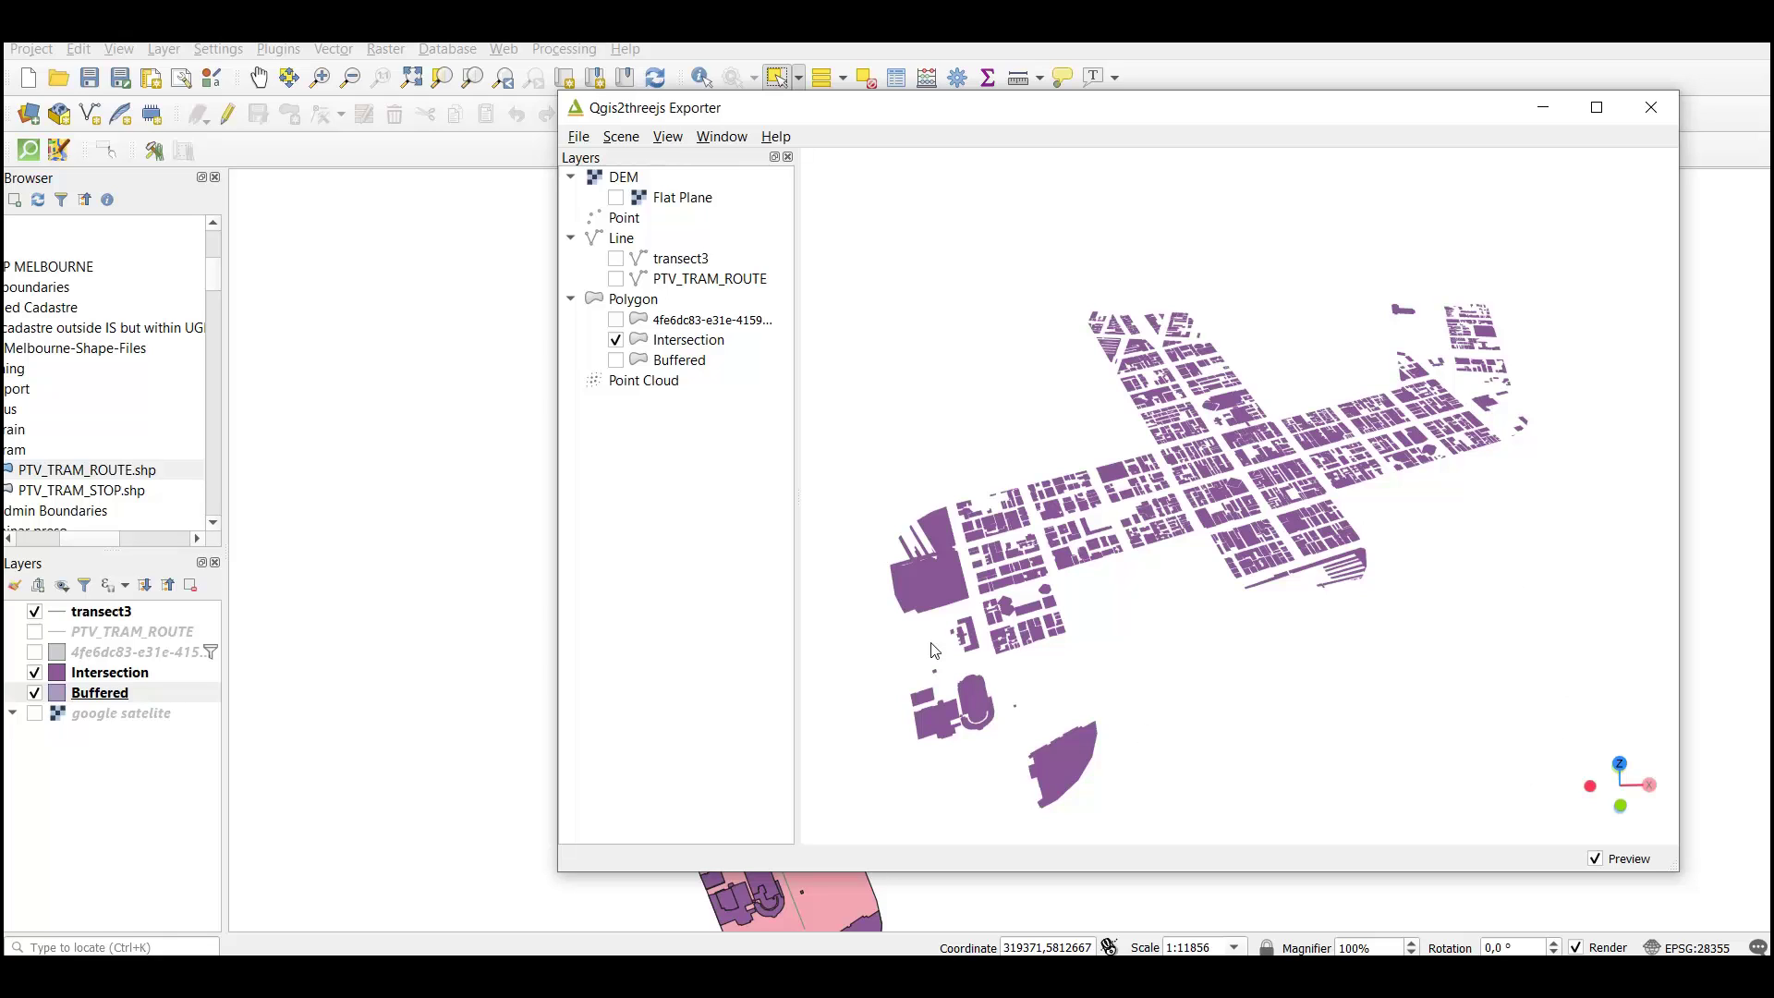
Set the 3D scene's background to Sky in the scene settings and apply it
left_click(622, 139)
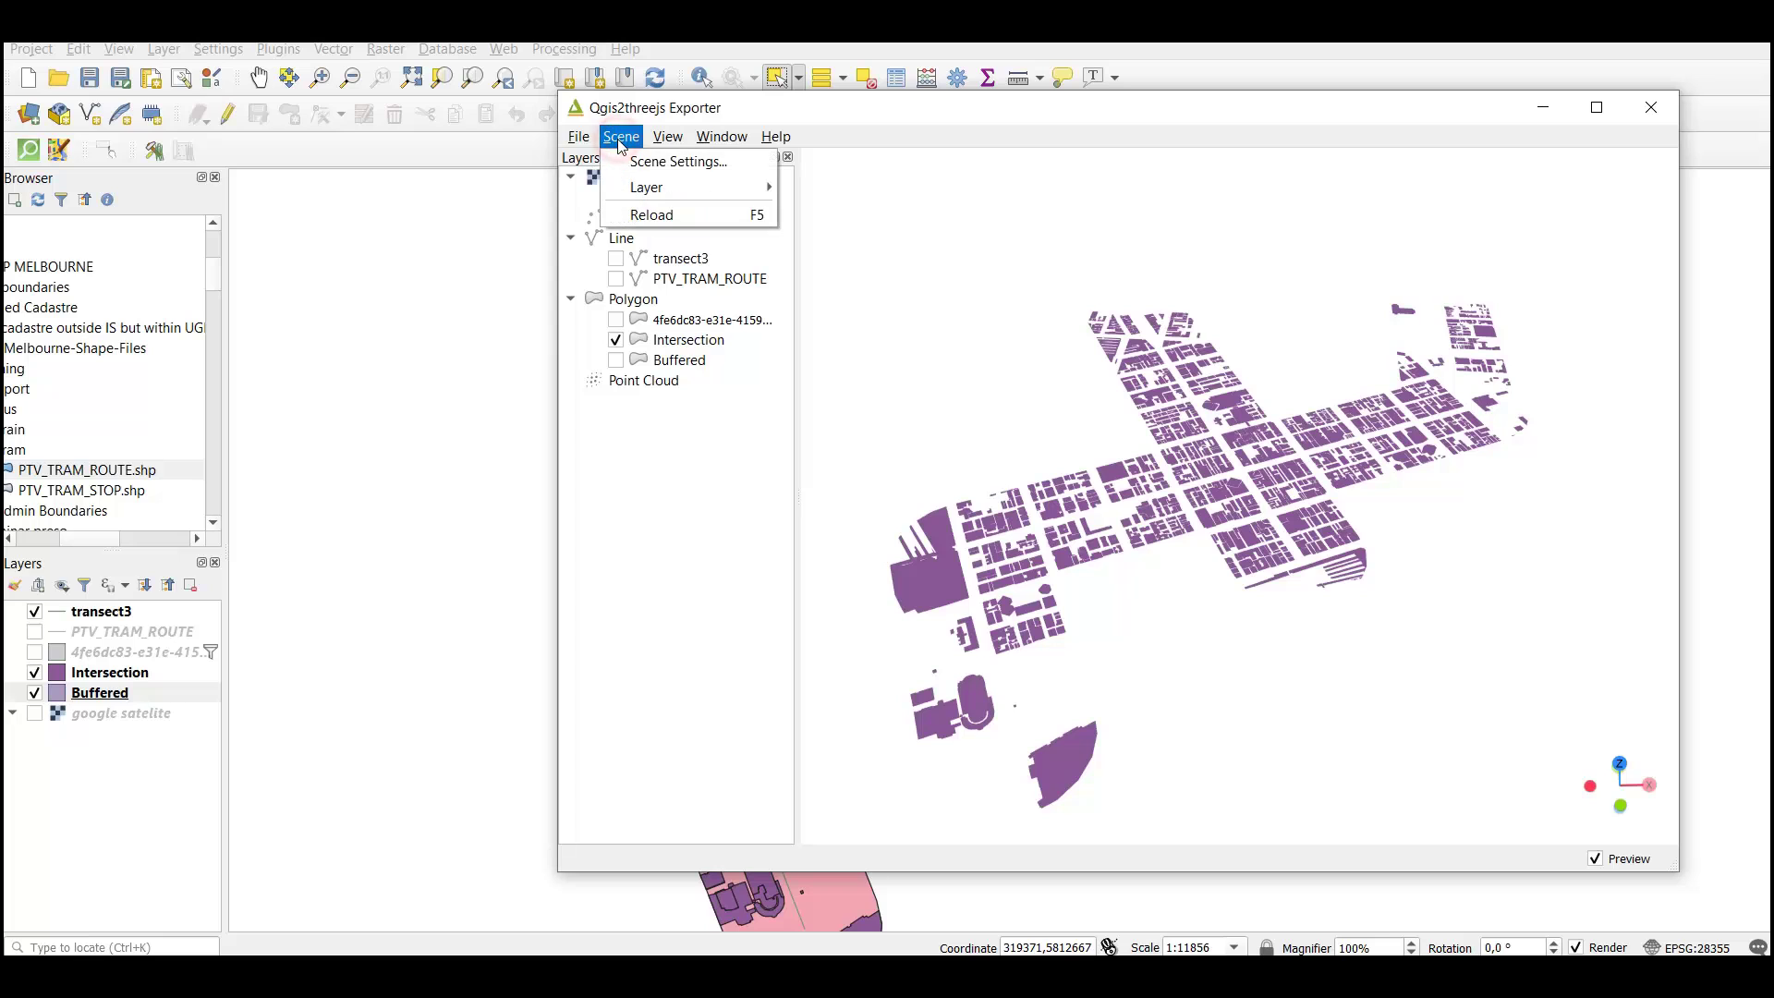
left_click(631, 160)
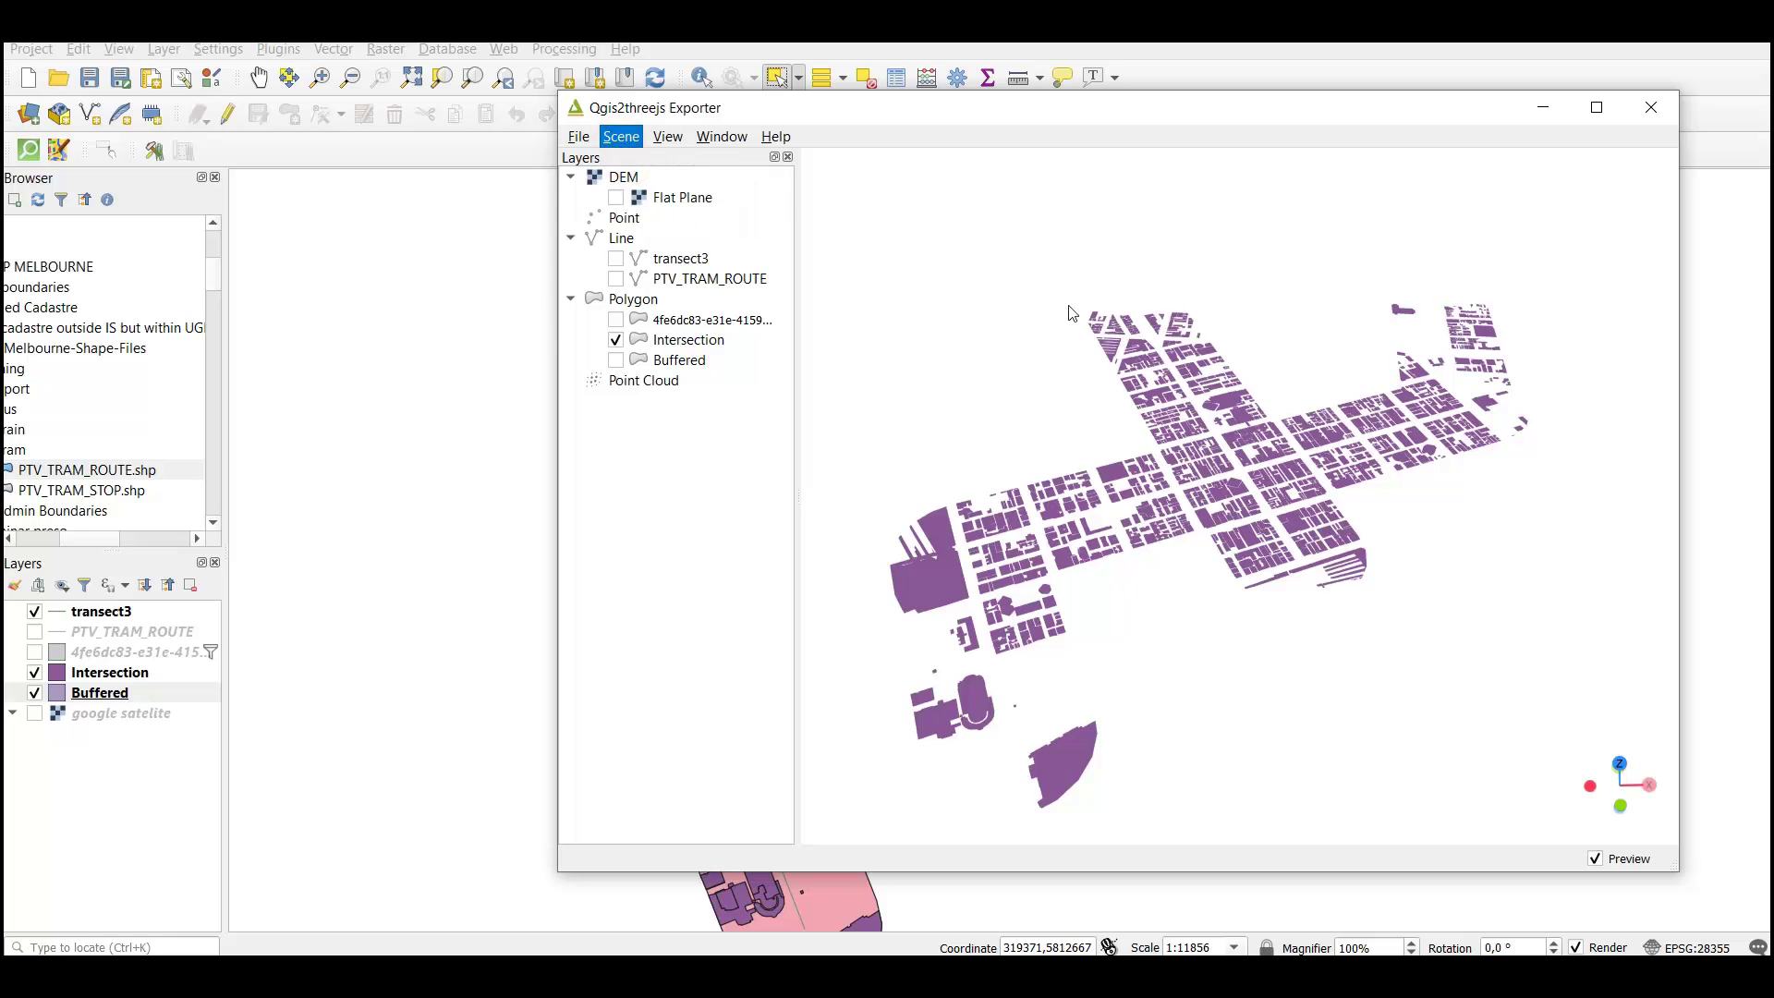
left_click(632, 285)
left_click_drag(633, 287, 619, 425)
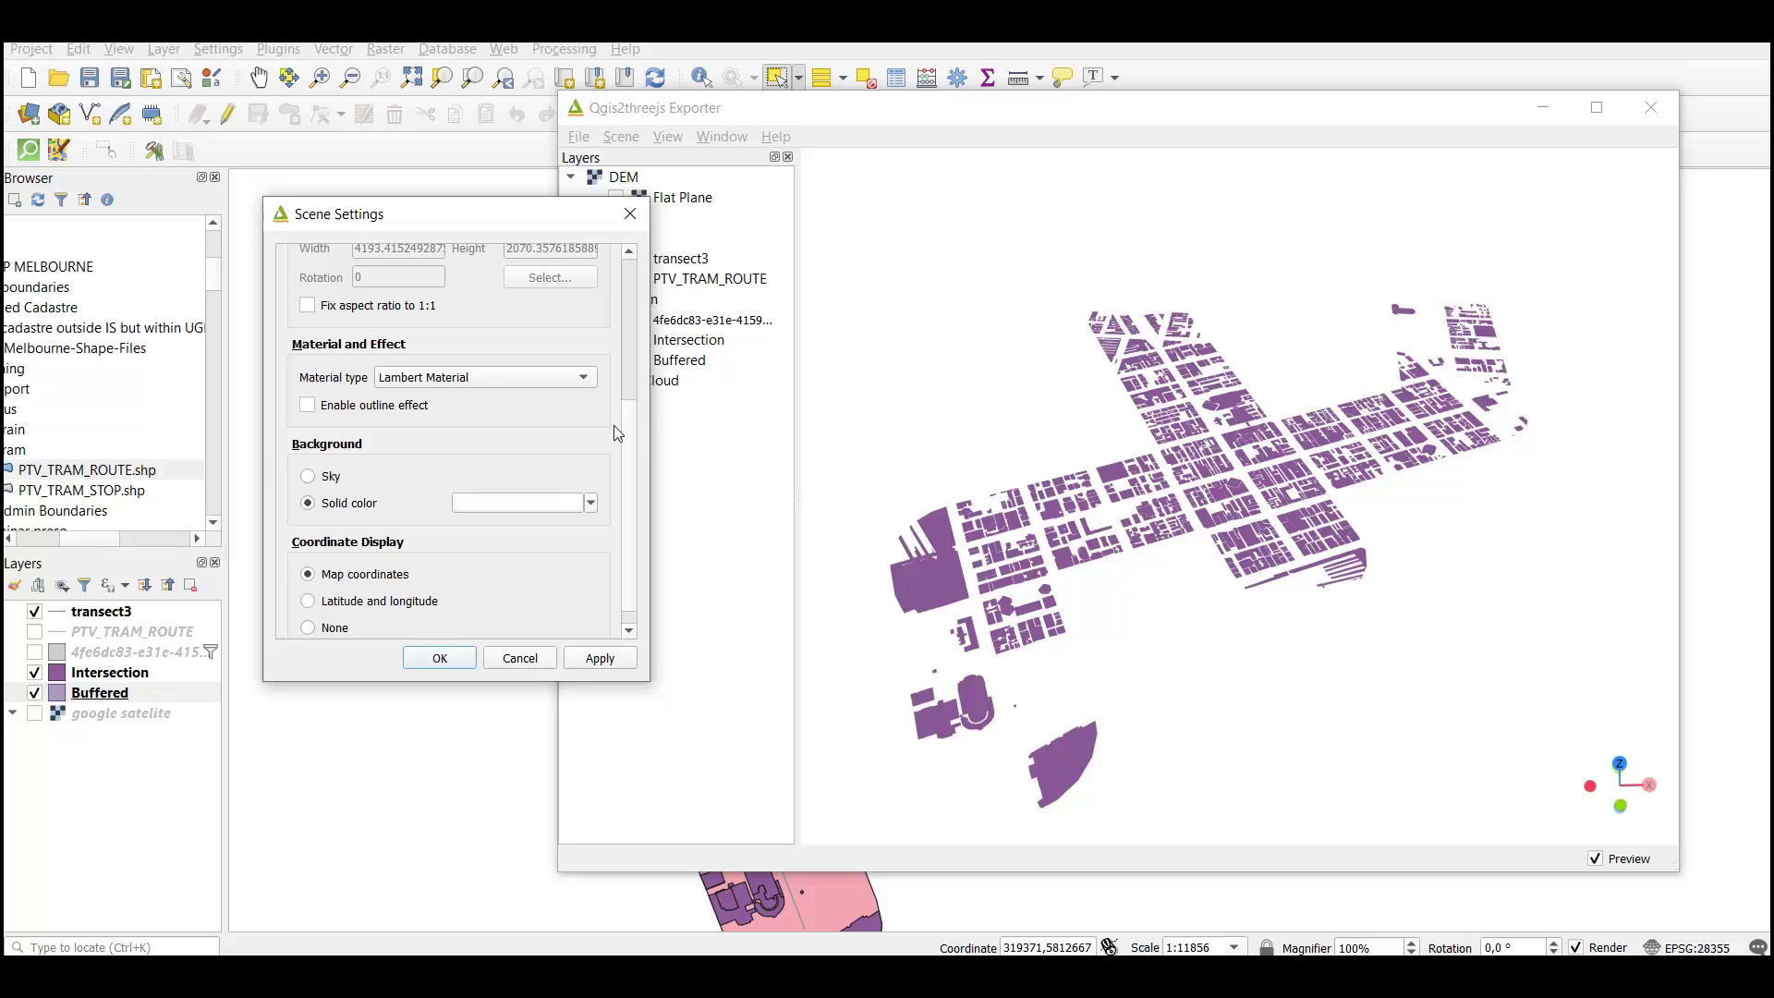
left_click(310, 477)
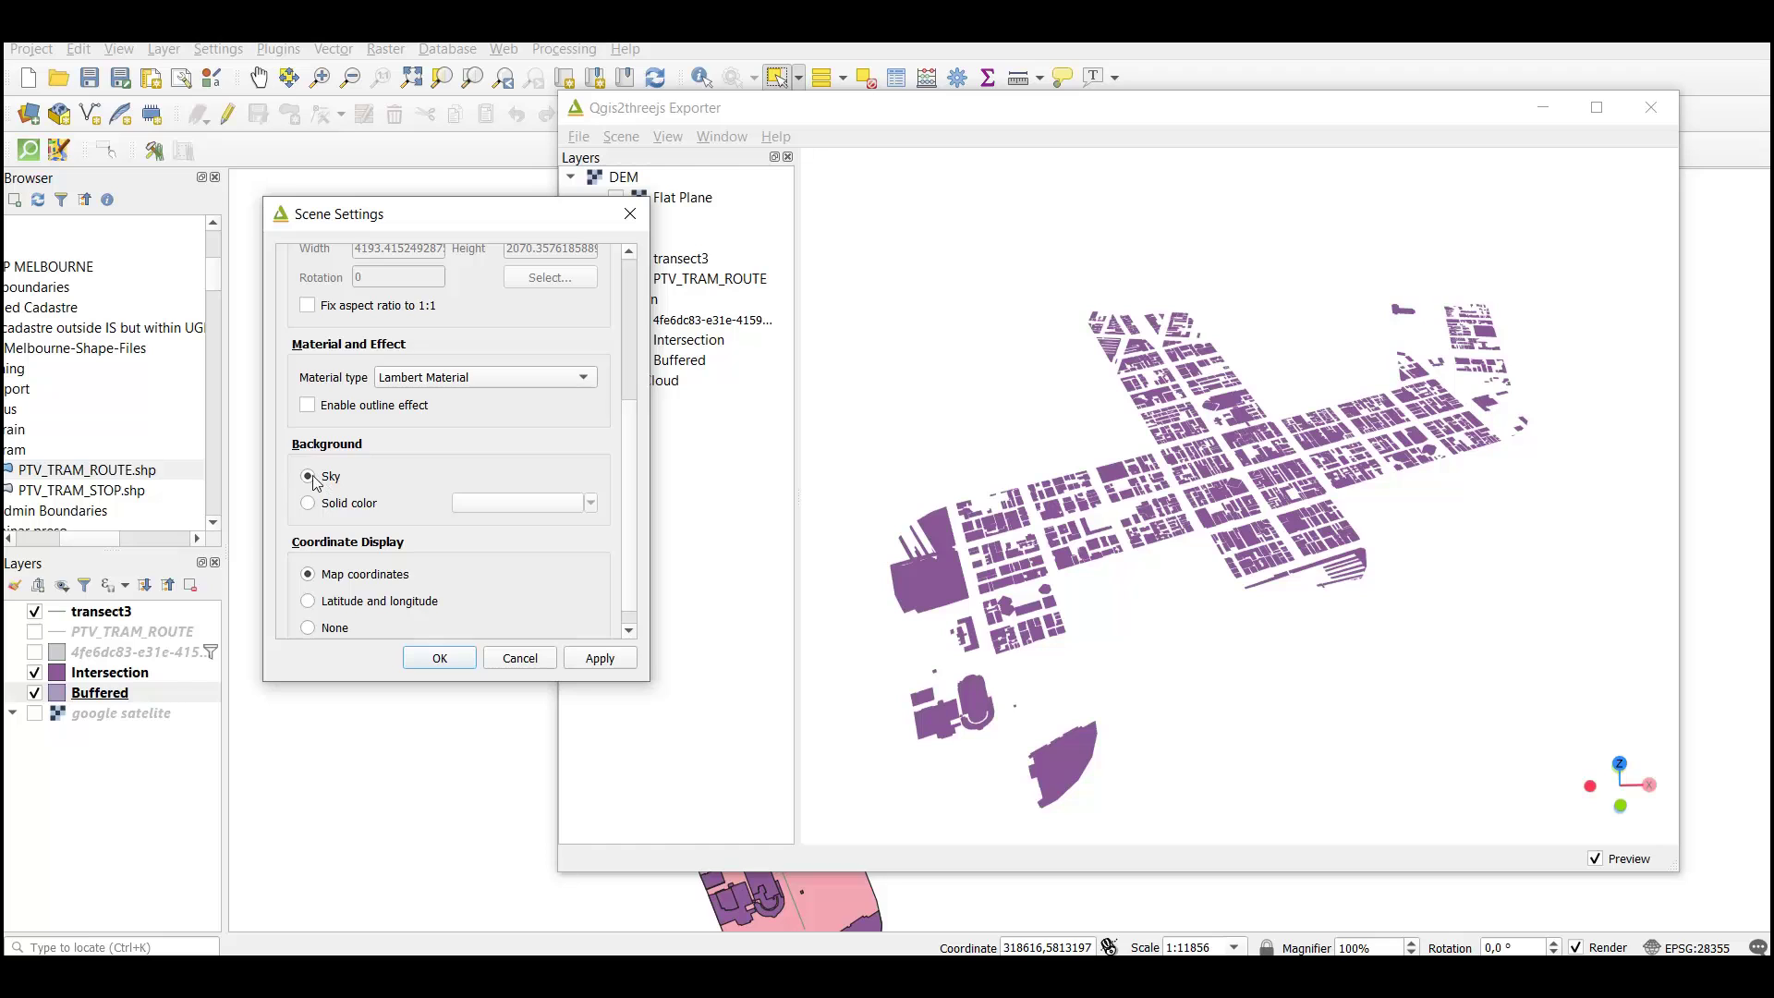
left_click(586, 662)
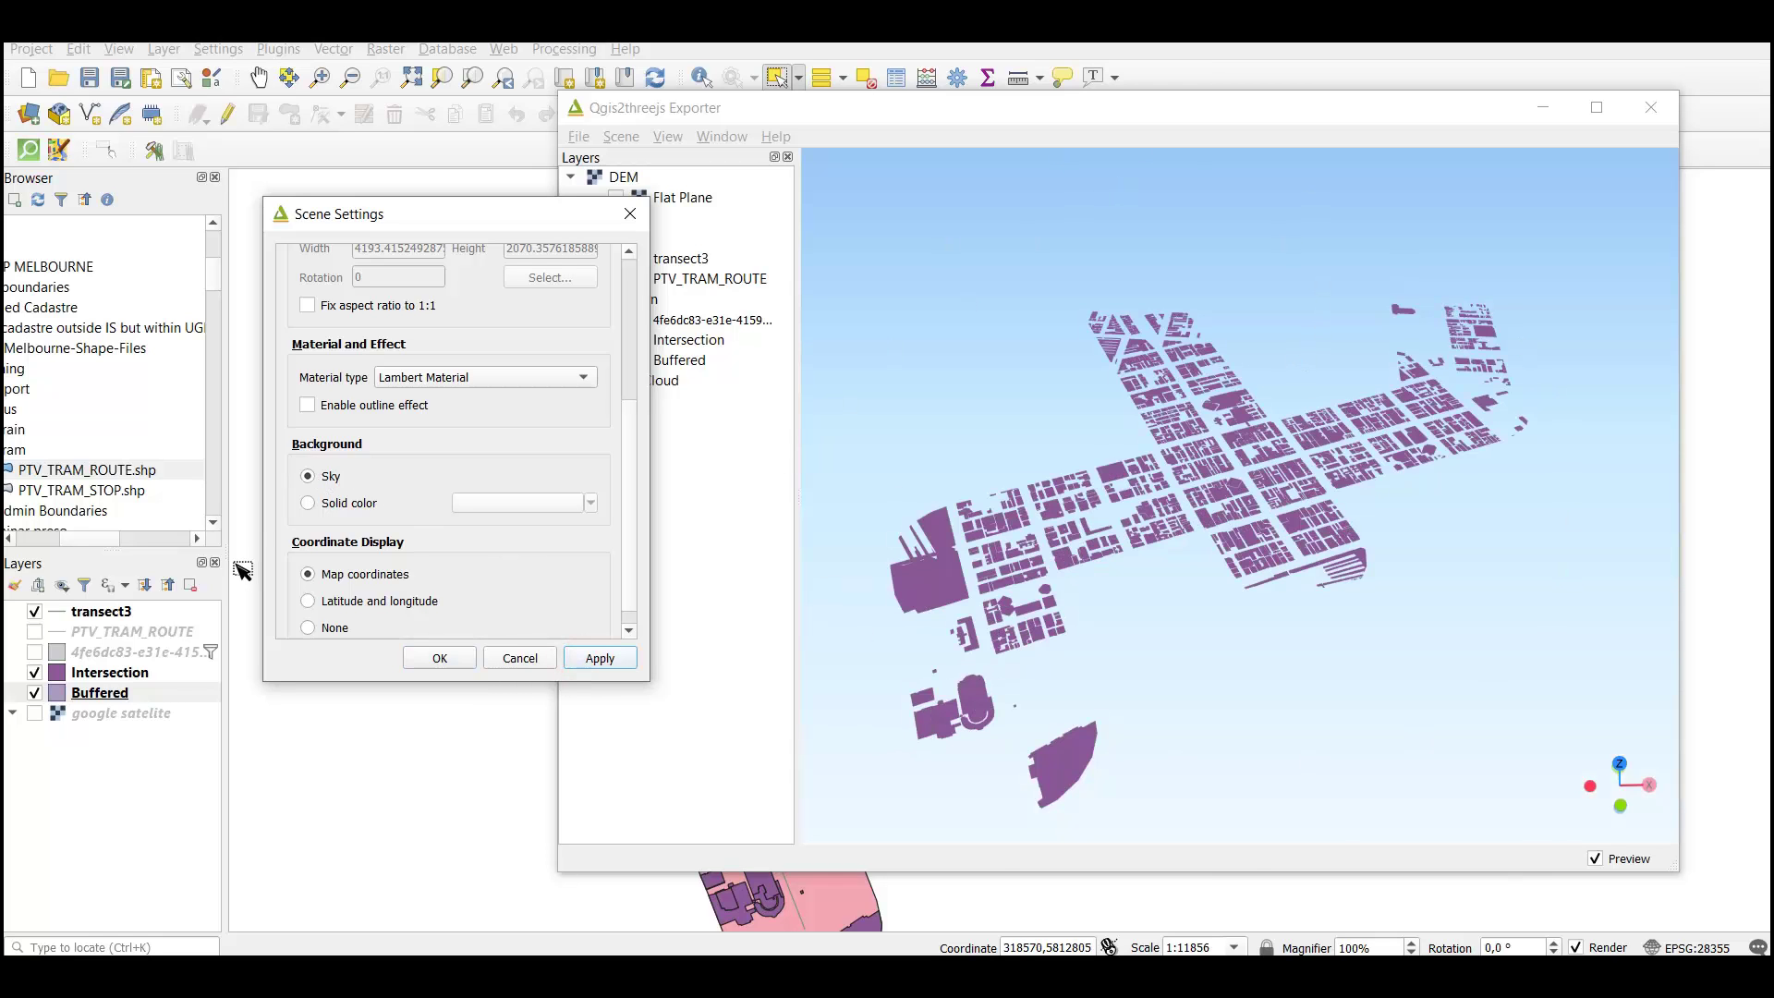
Return the scene background to solid colour white (#ffffff), apply it, and close the scene settings
left_click(311, 506)
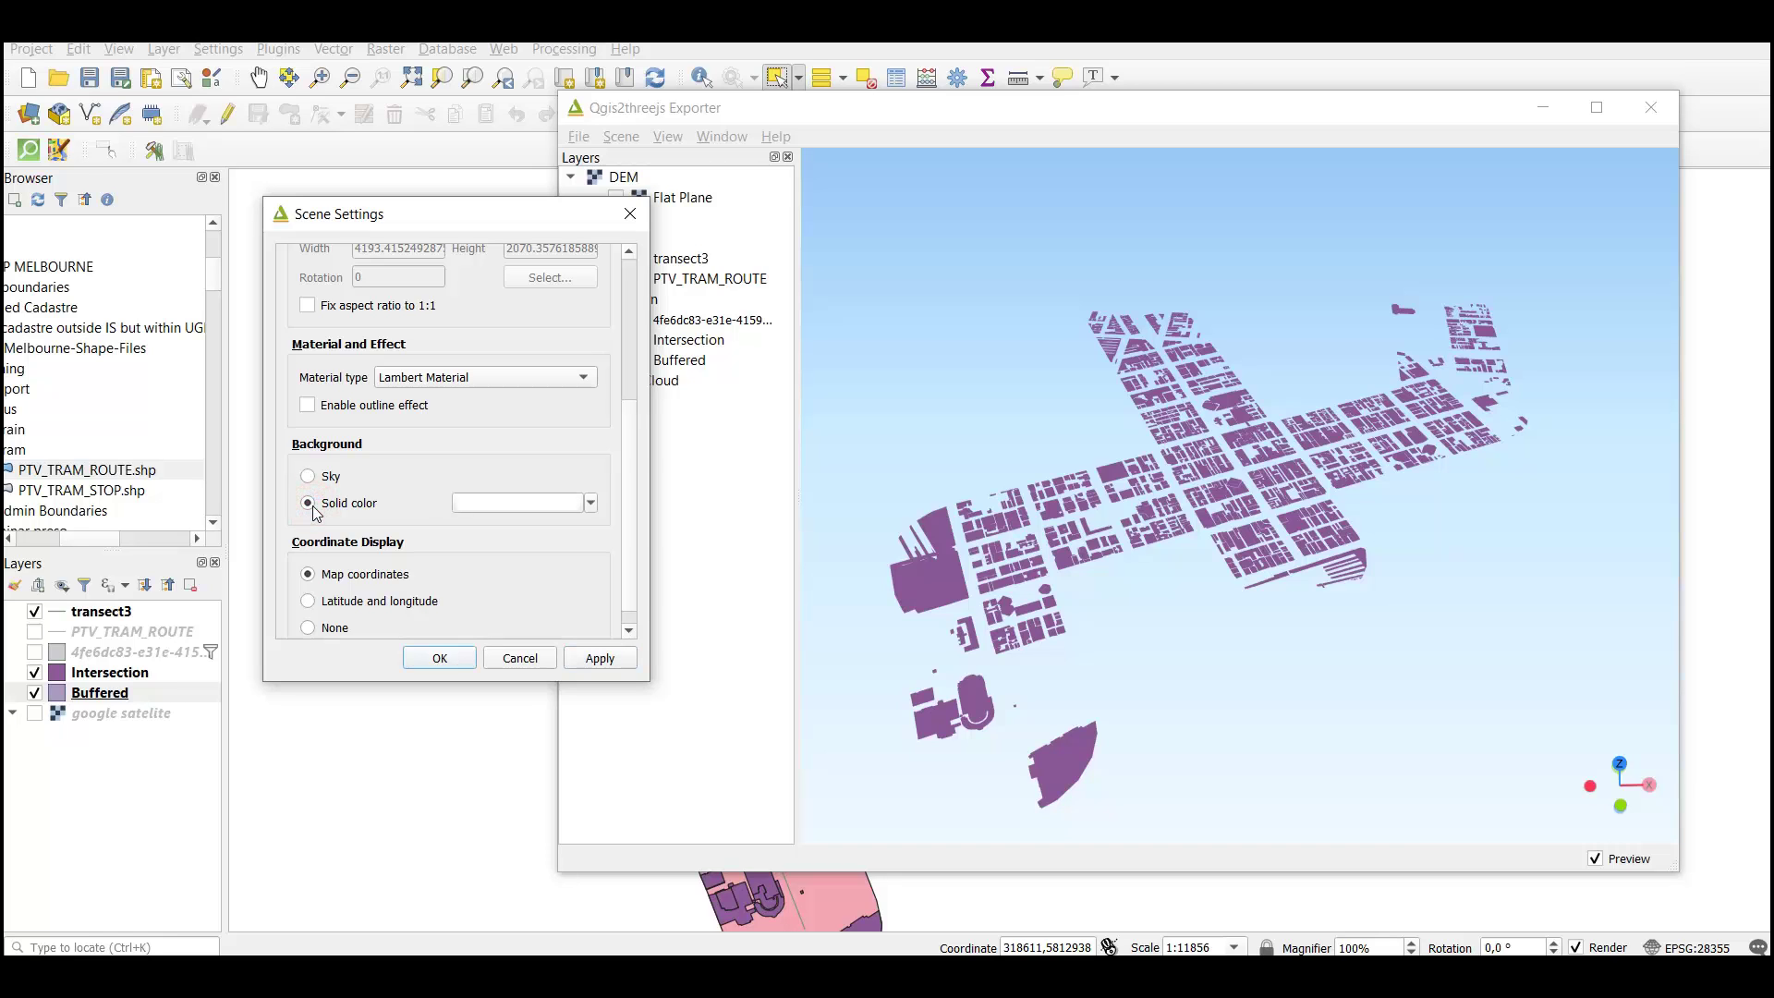
left_click(497, 507)
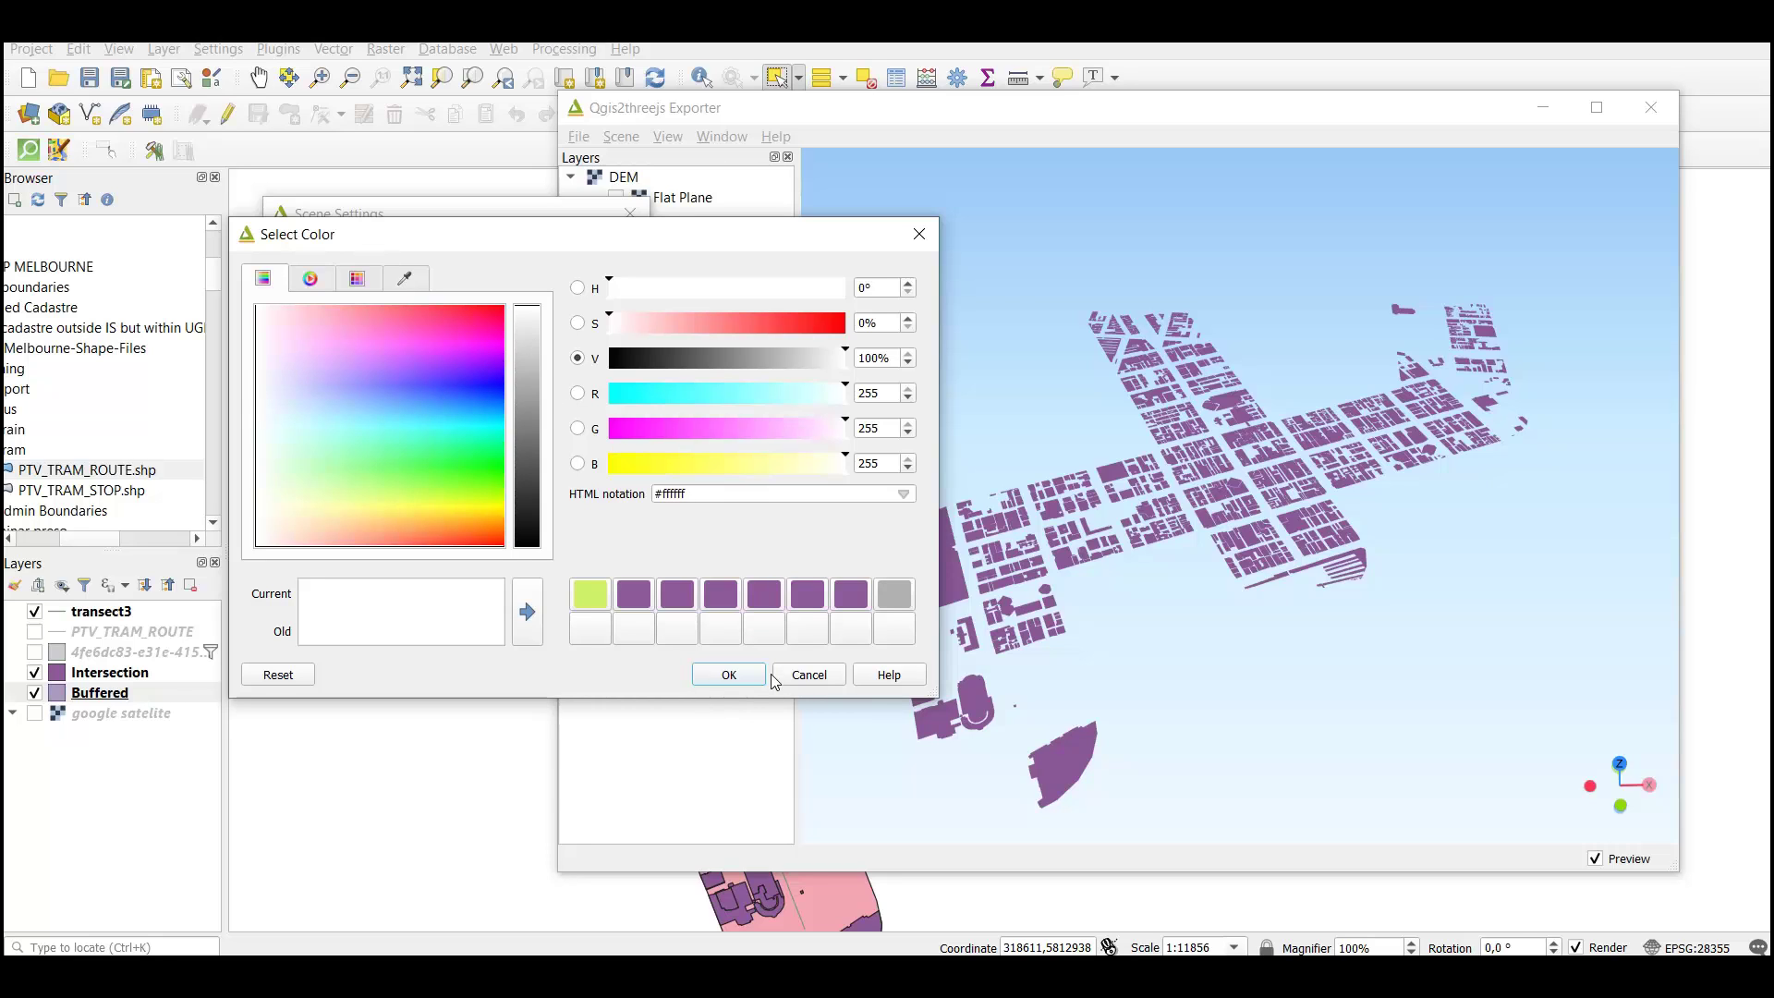
left_click(729, 674)
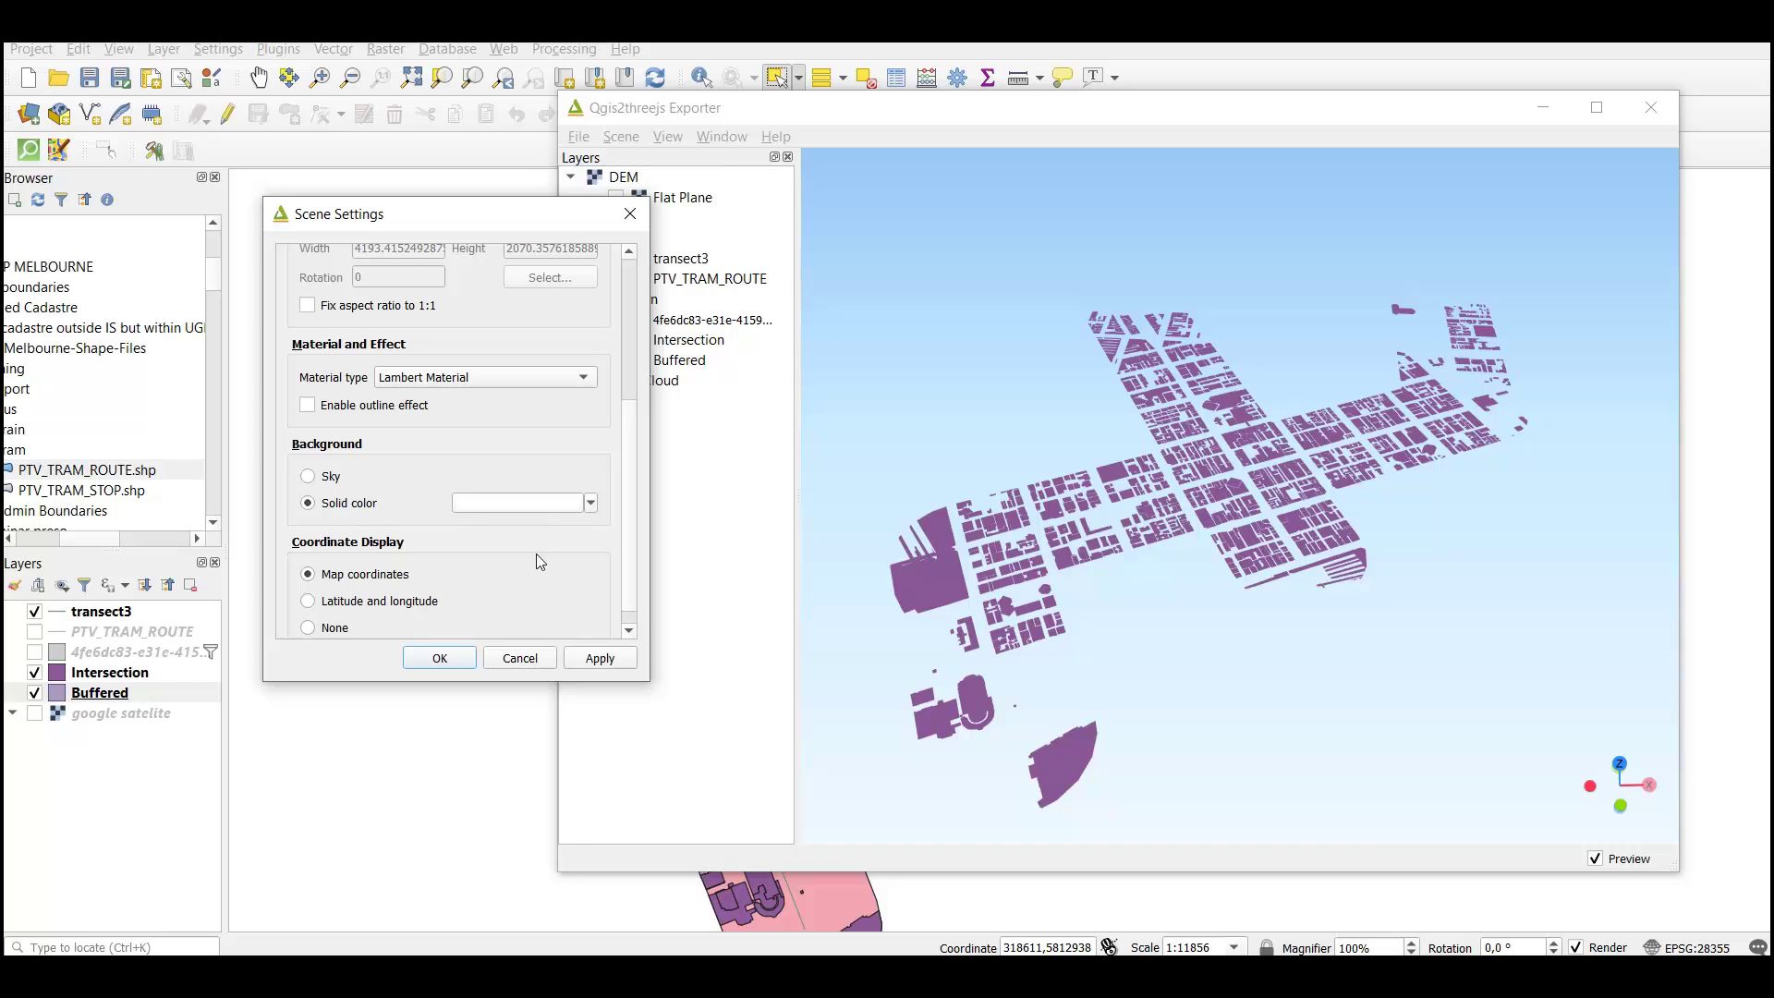
left_click(599, 658)
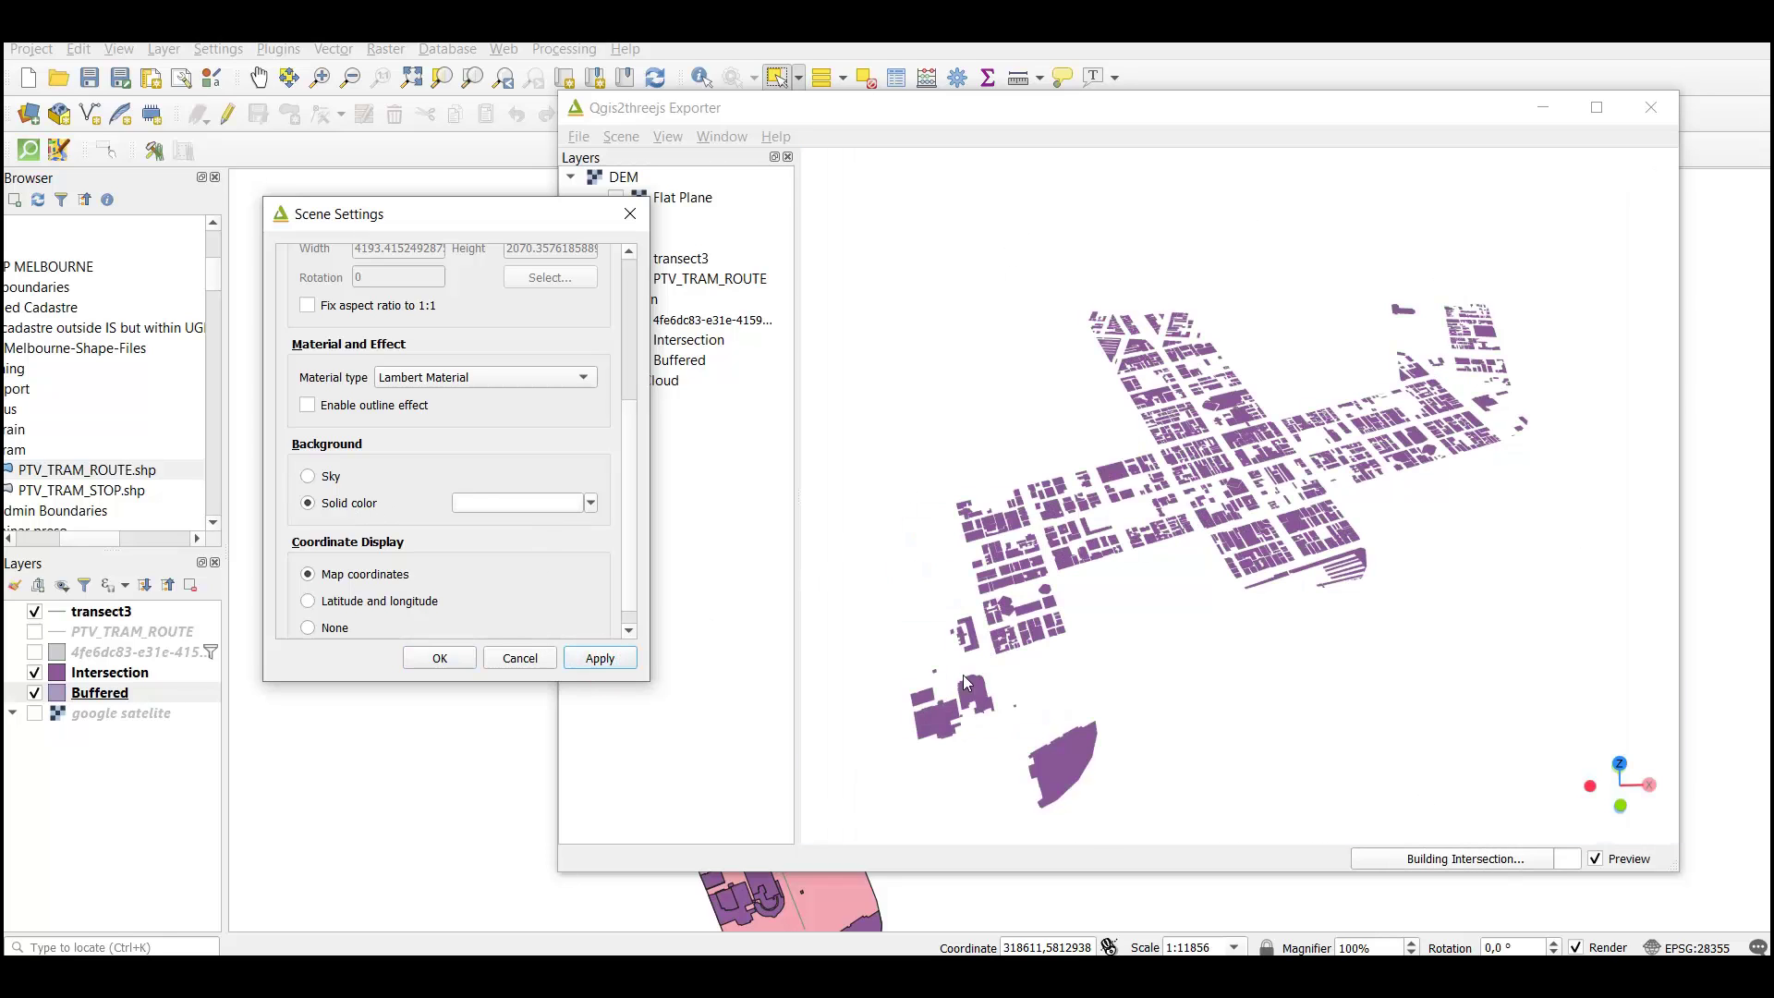
left_click_drag(545, 215, 579, 224)
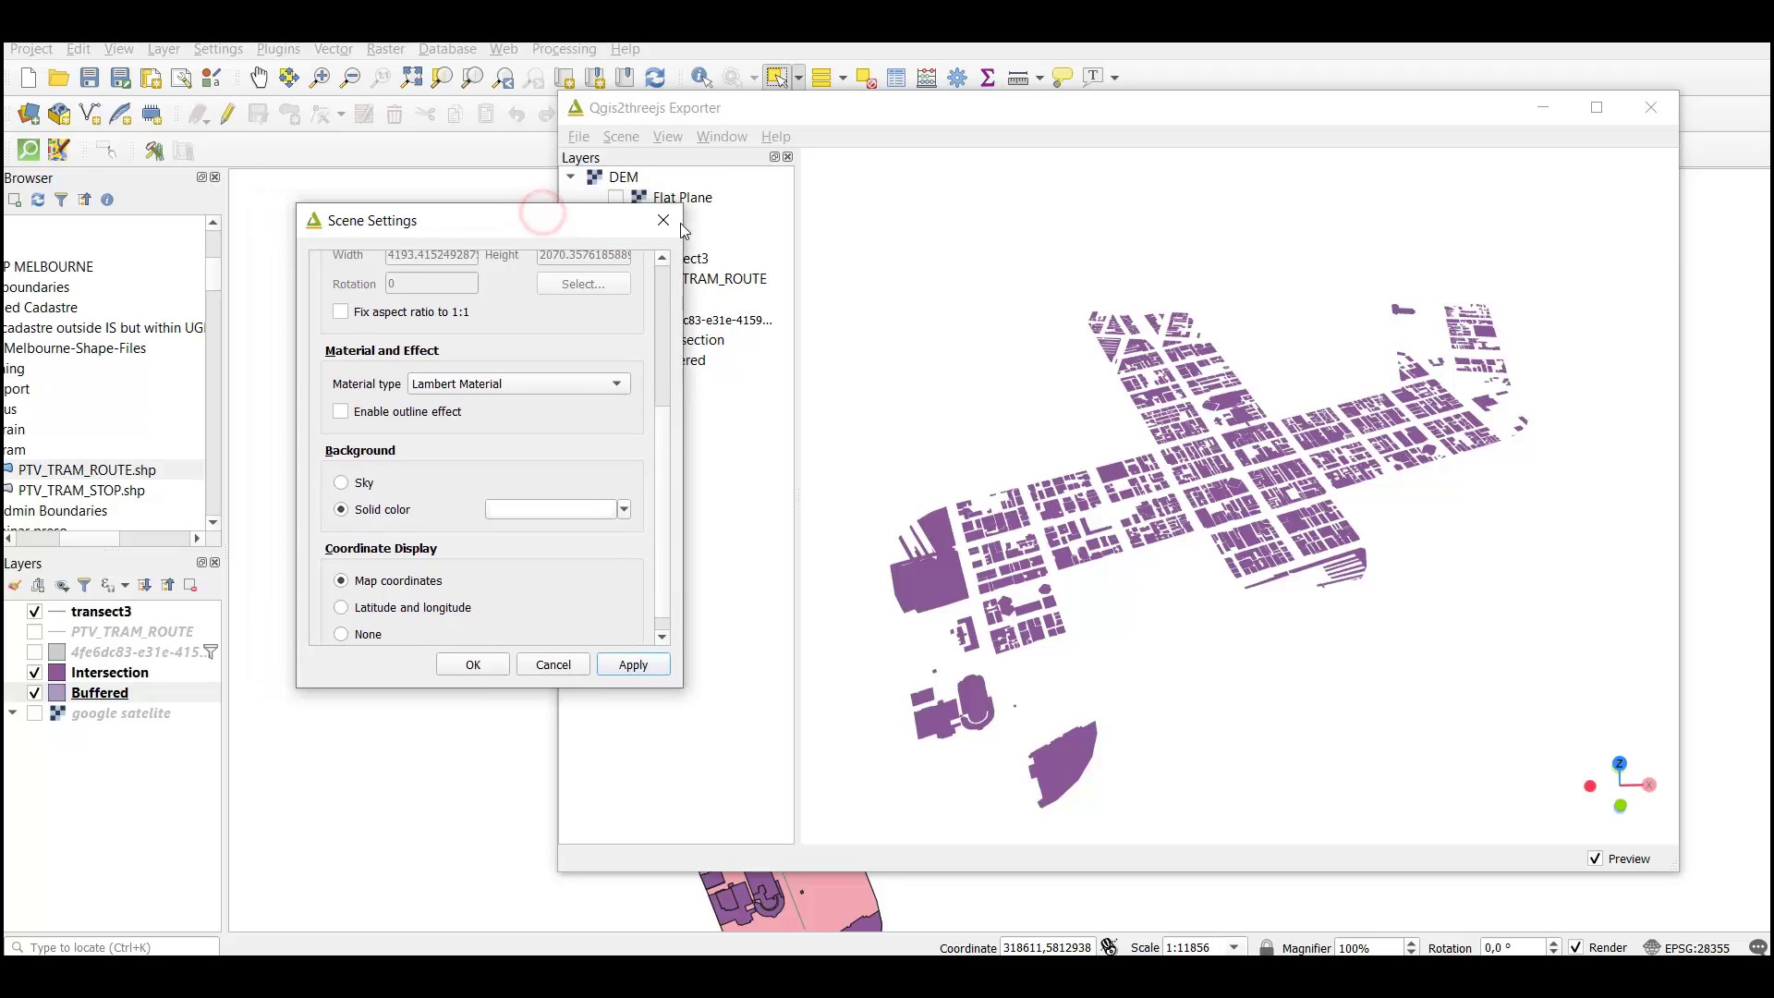
left_click(663, 222)
Set the Intersection layer's 3D object type to Extruded with its height taken from the height_av1 field, and apply it
left_click_drag(1181, 500, 1303, 539)
double_click(679, 340)
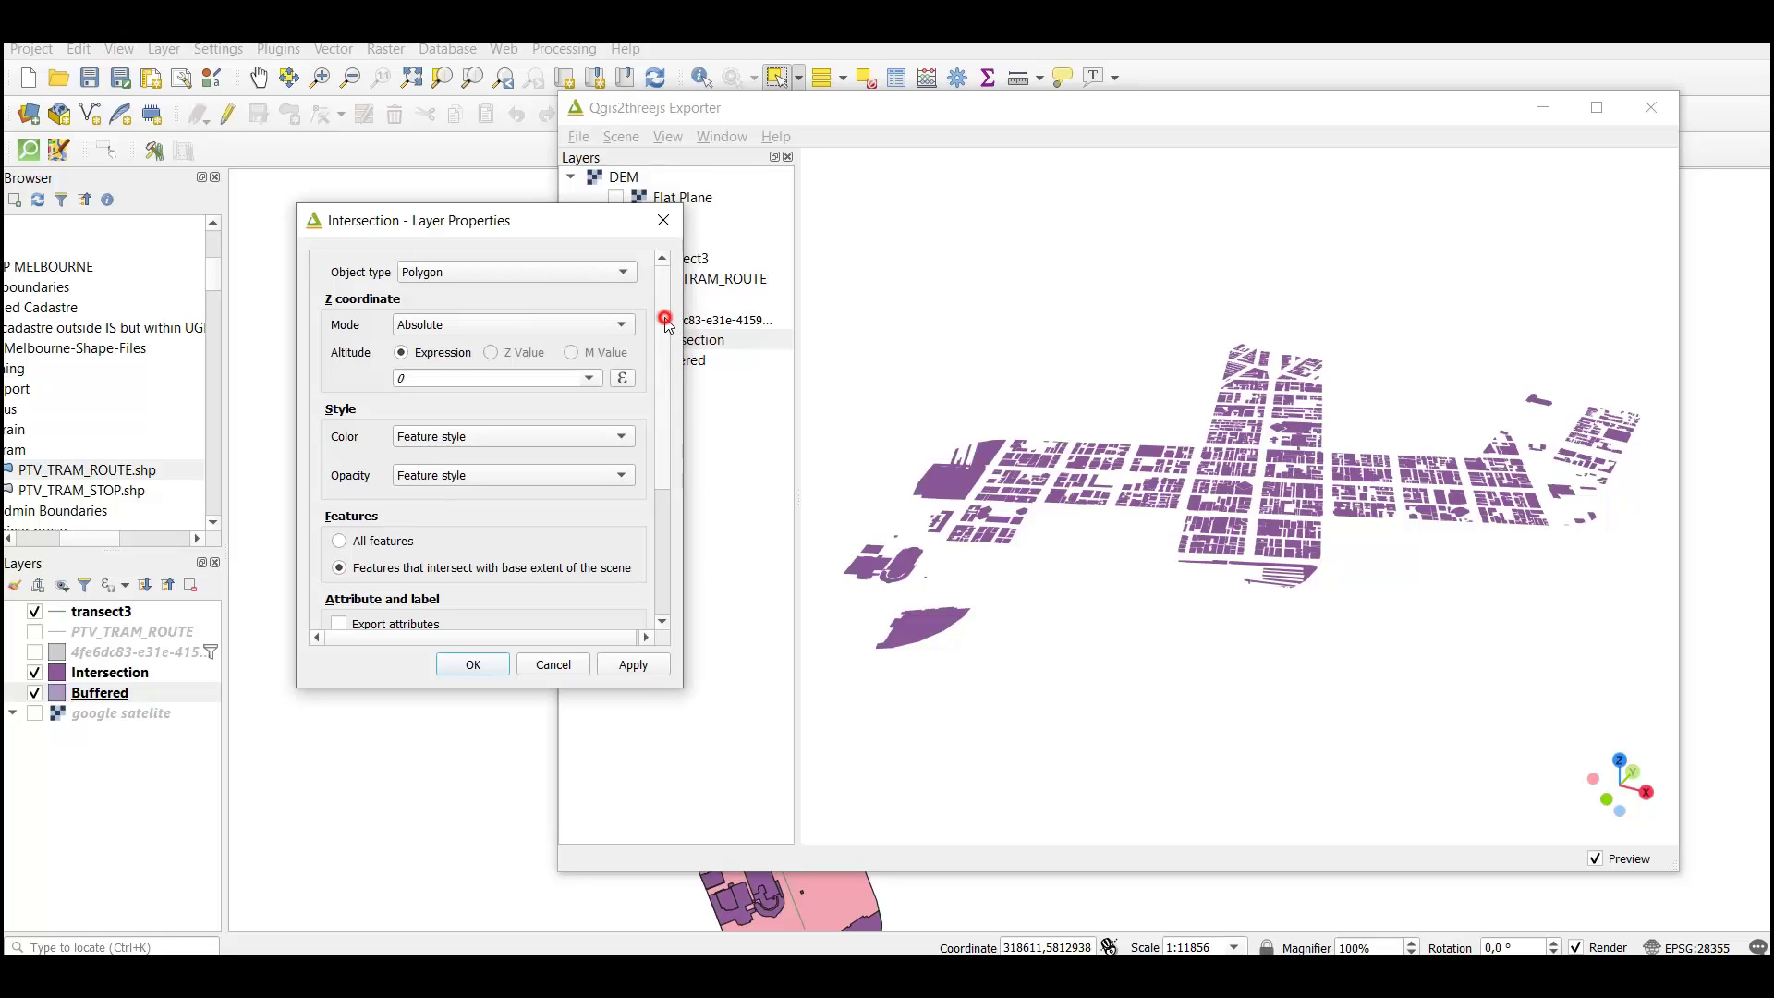
left_click(605, 275)
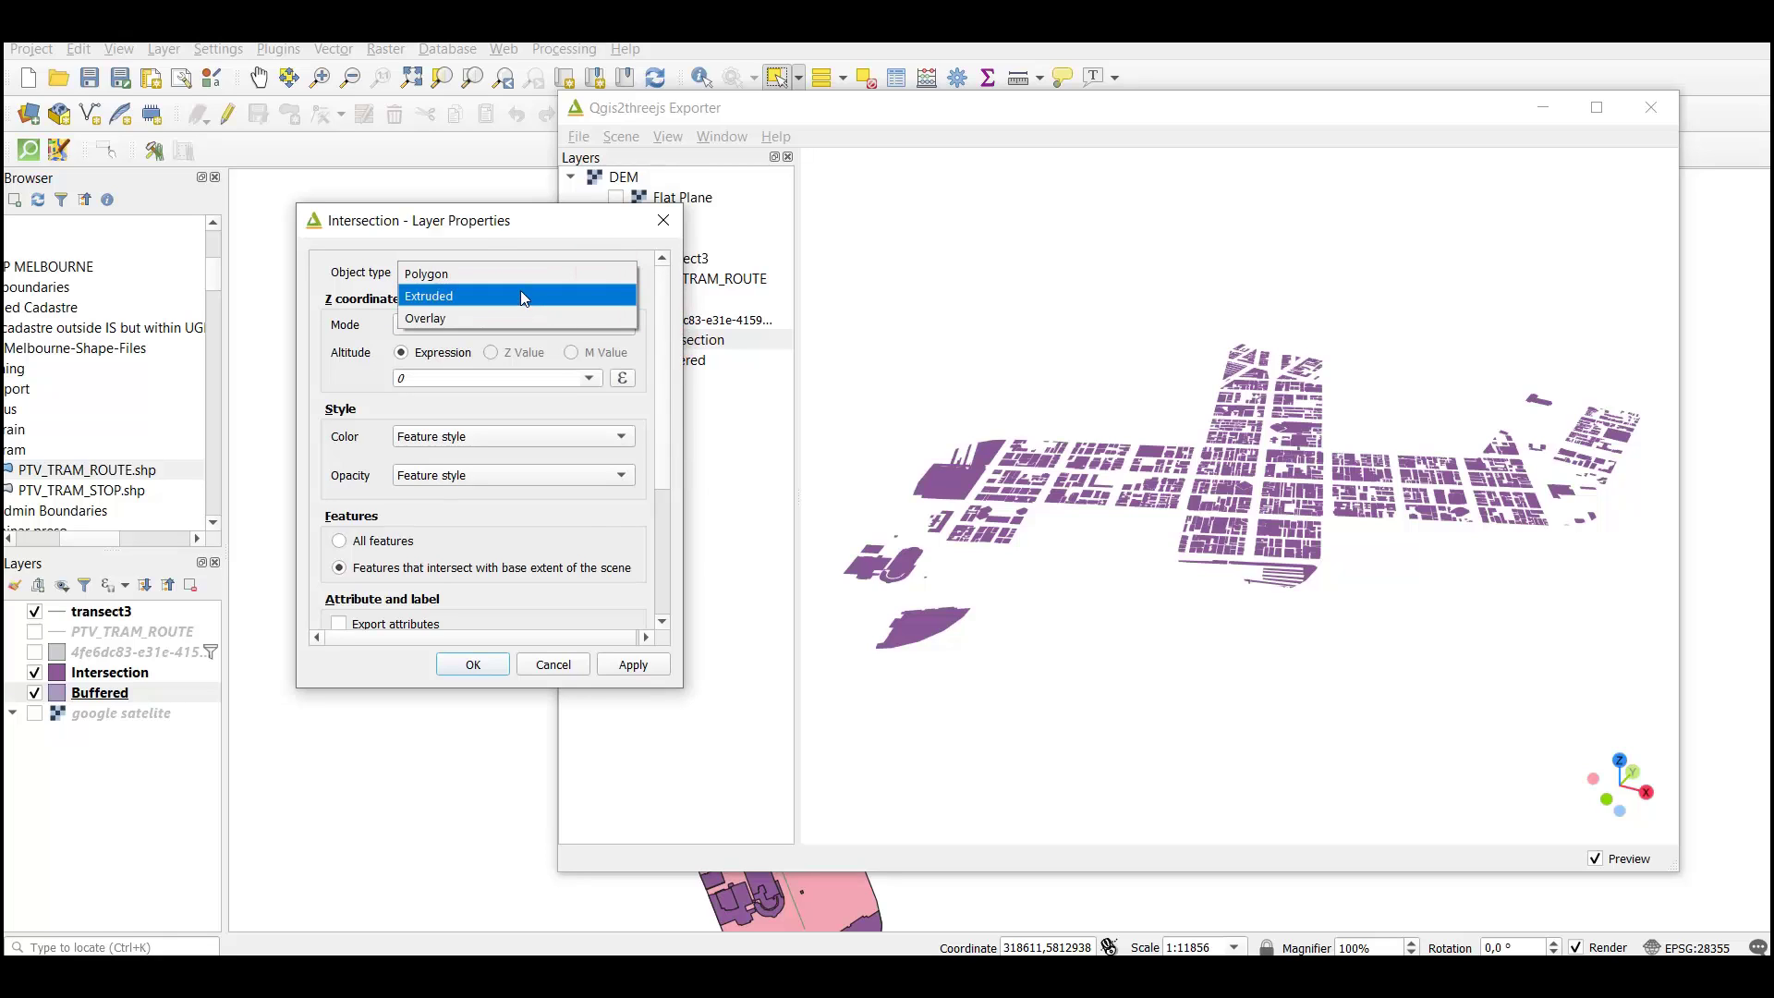
left_click(519, 292)
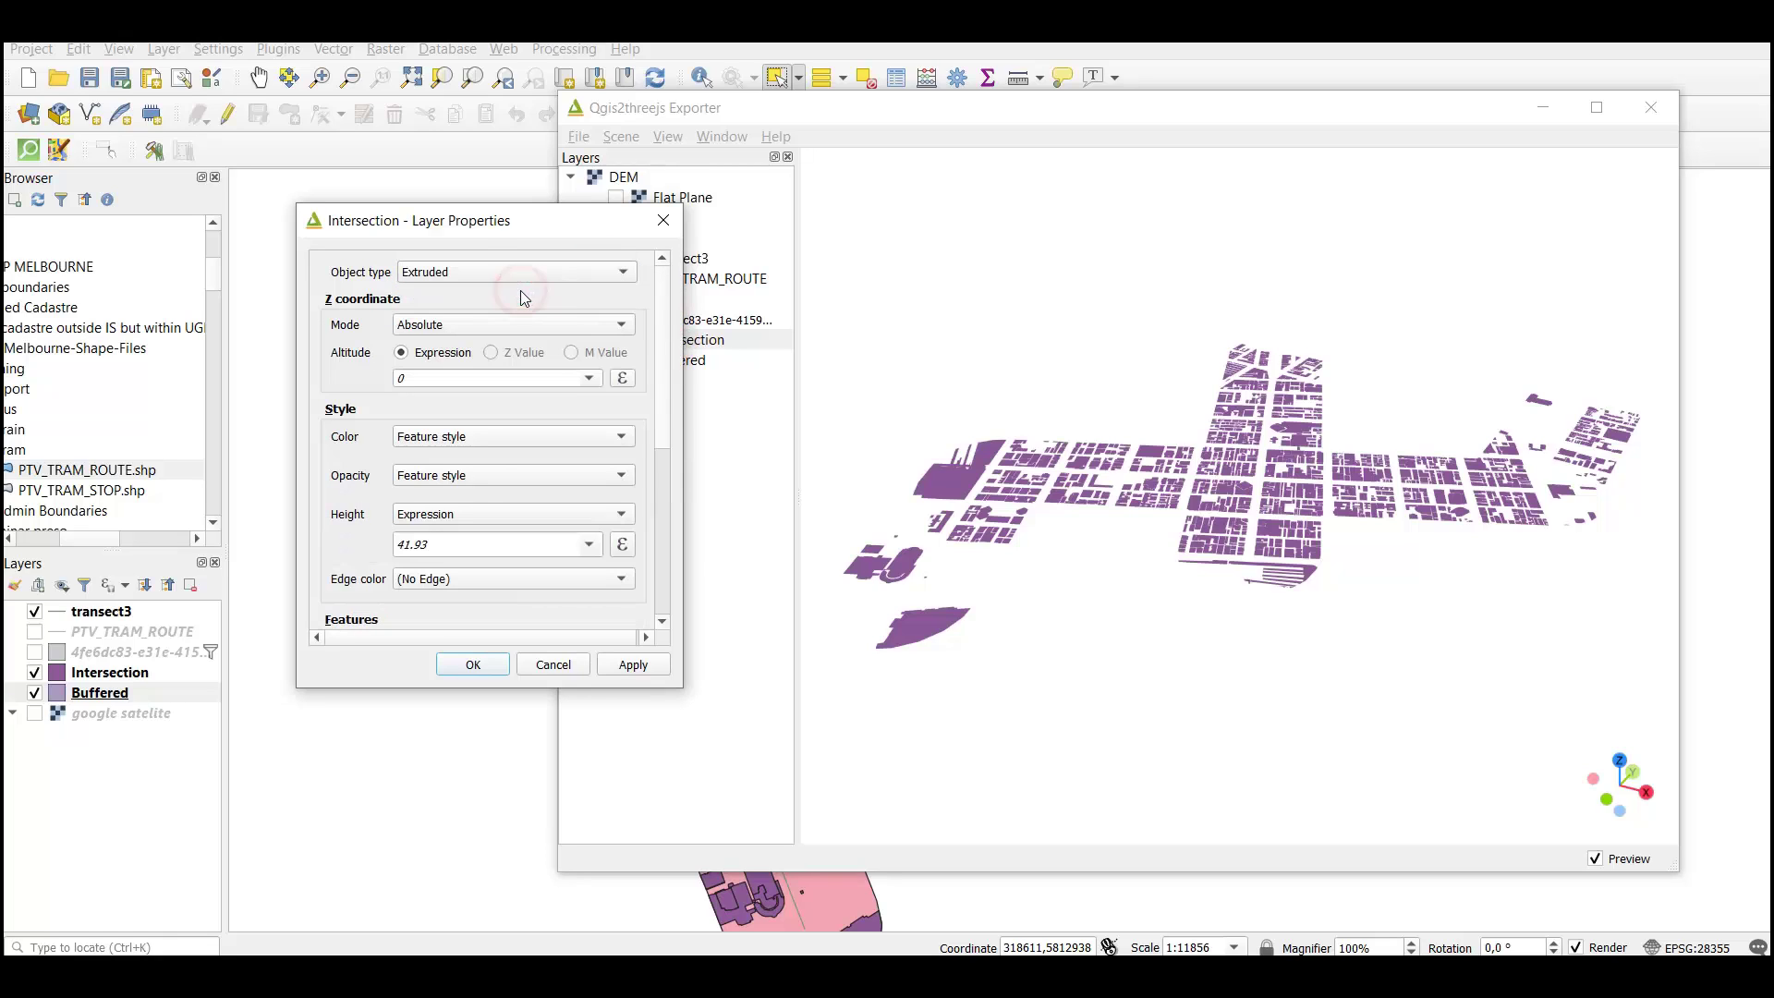
left_click(588, 544)
left_click(535, 580)
left_click(535, 574)
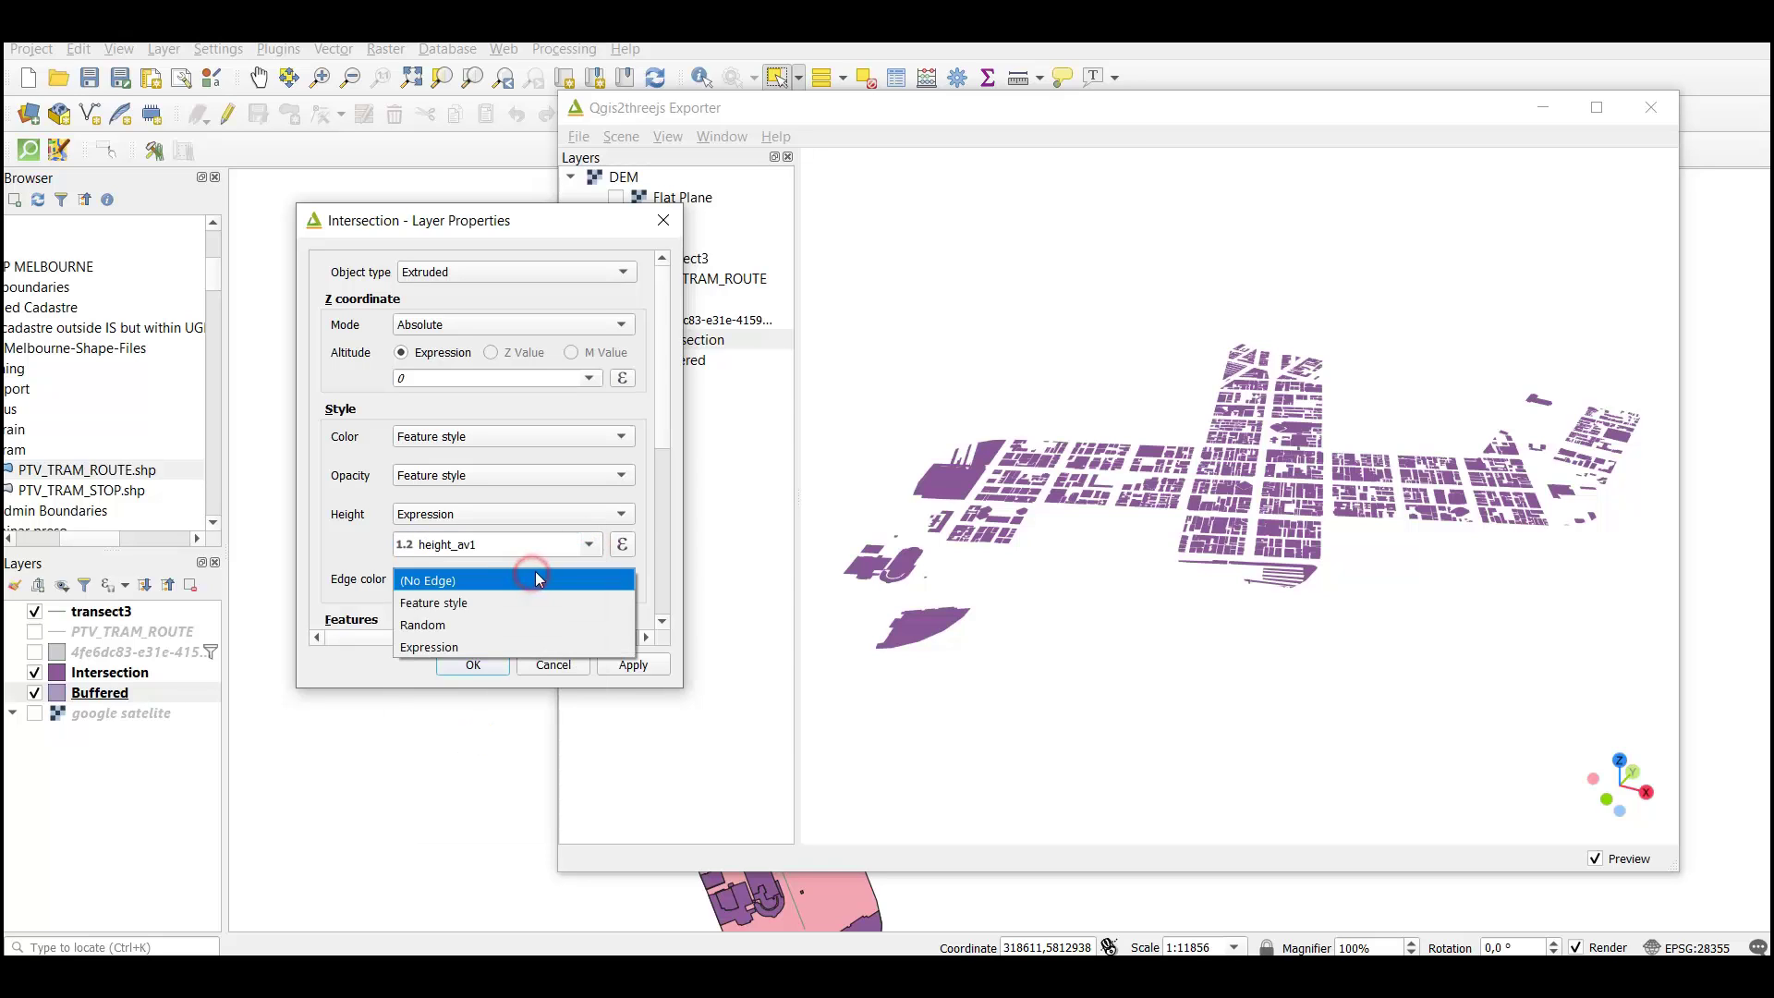
left_click(330, 533)
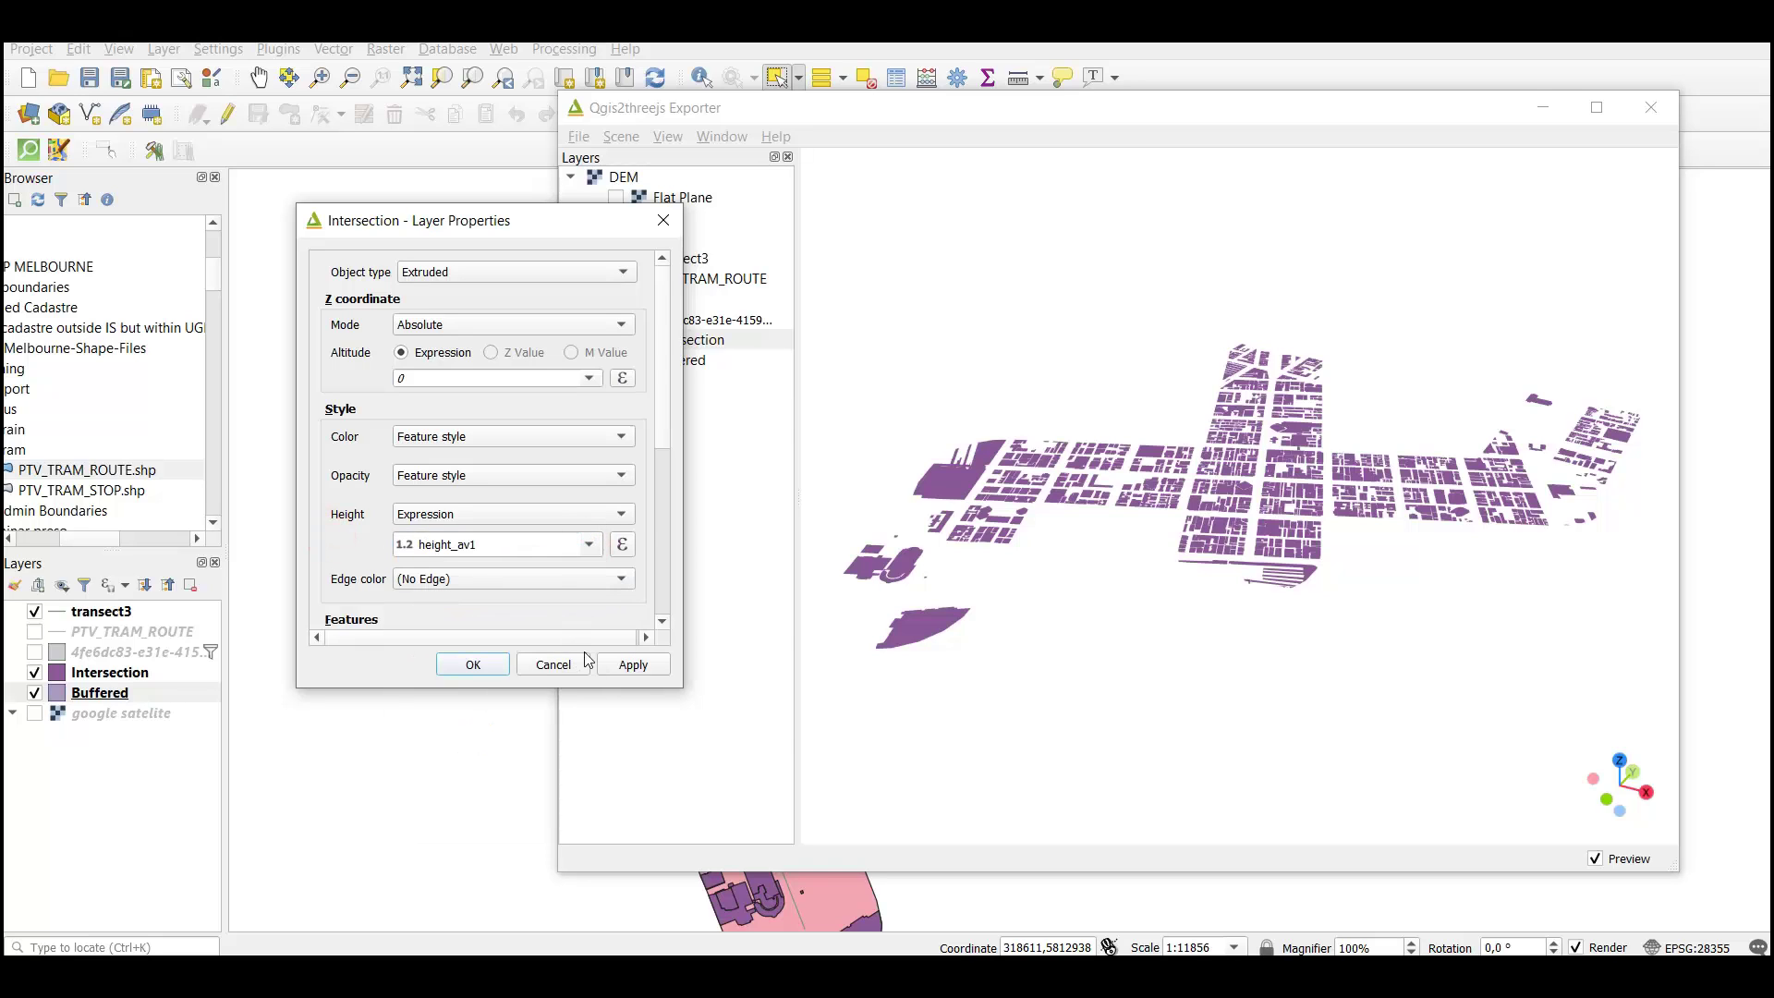
left_click(633, 664)
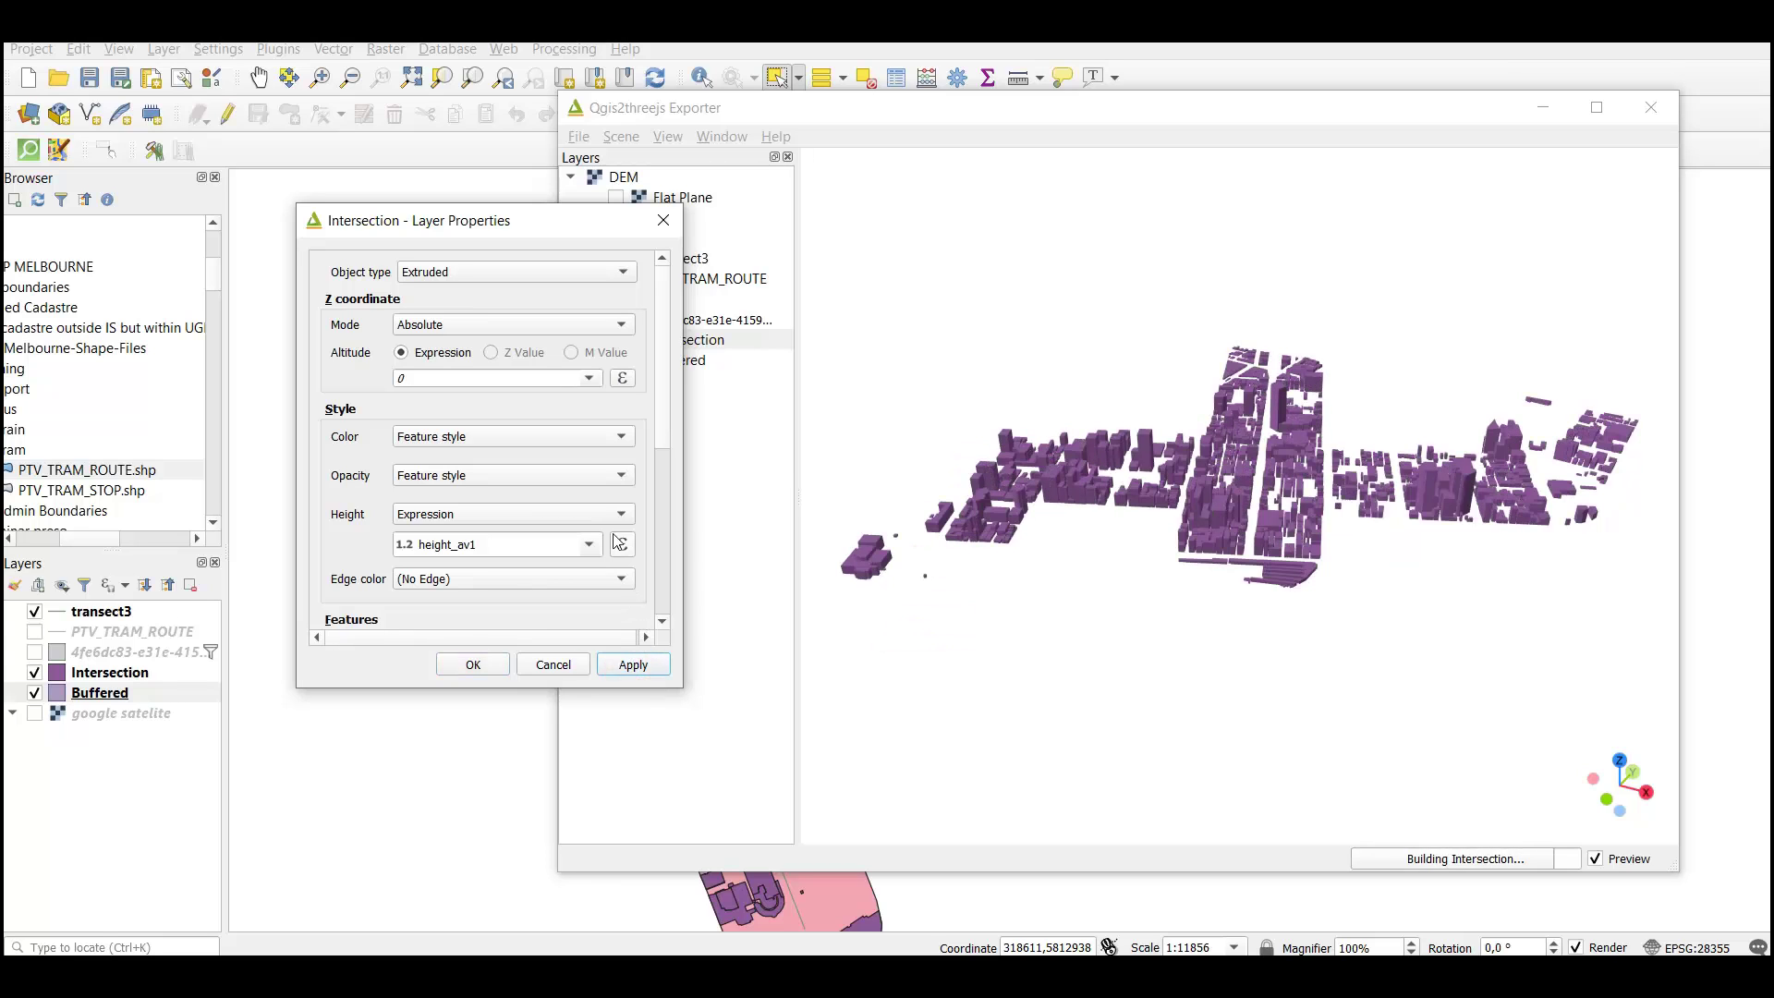
left_click(502, 668)
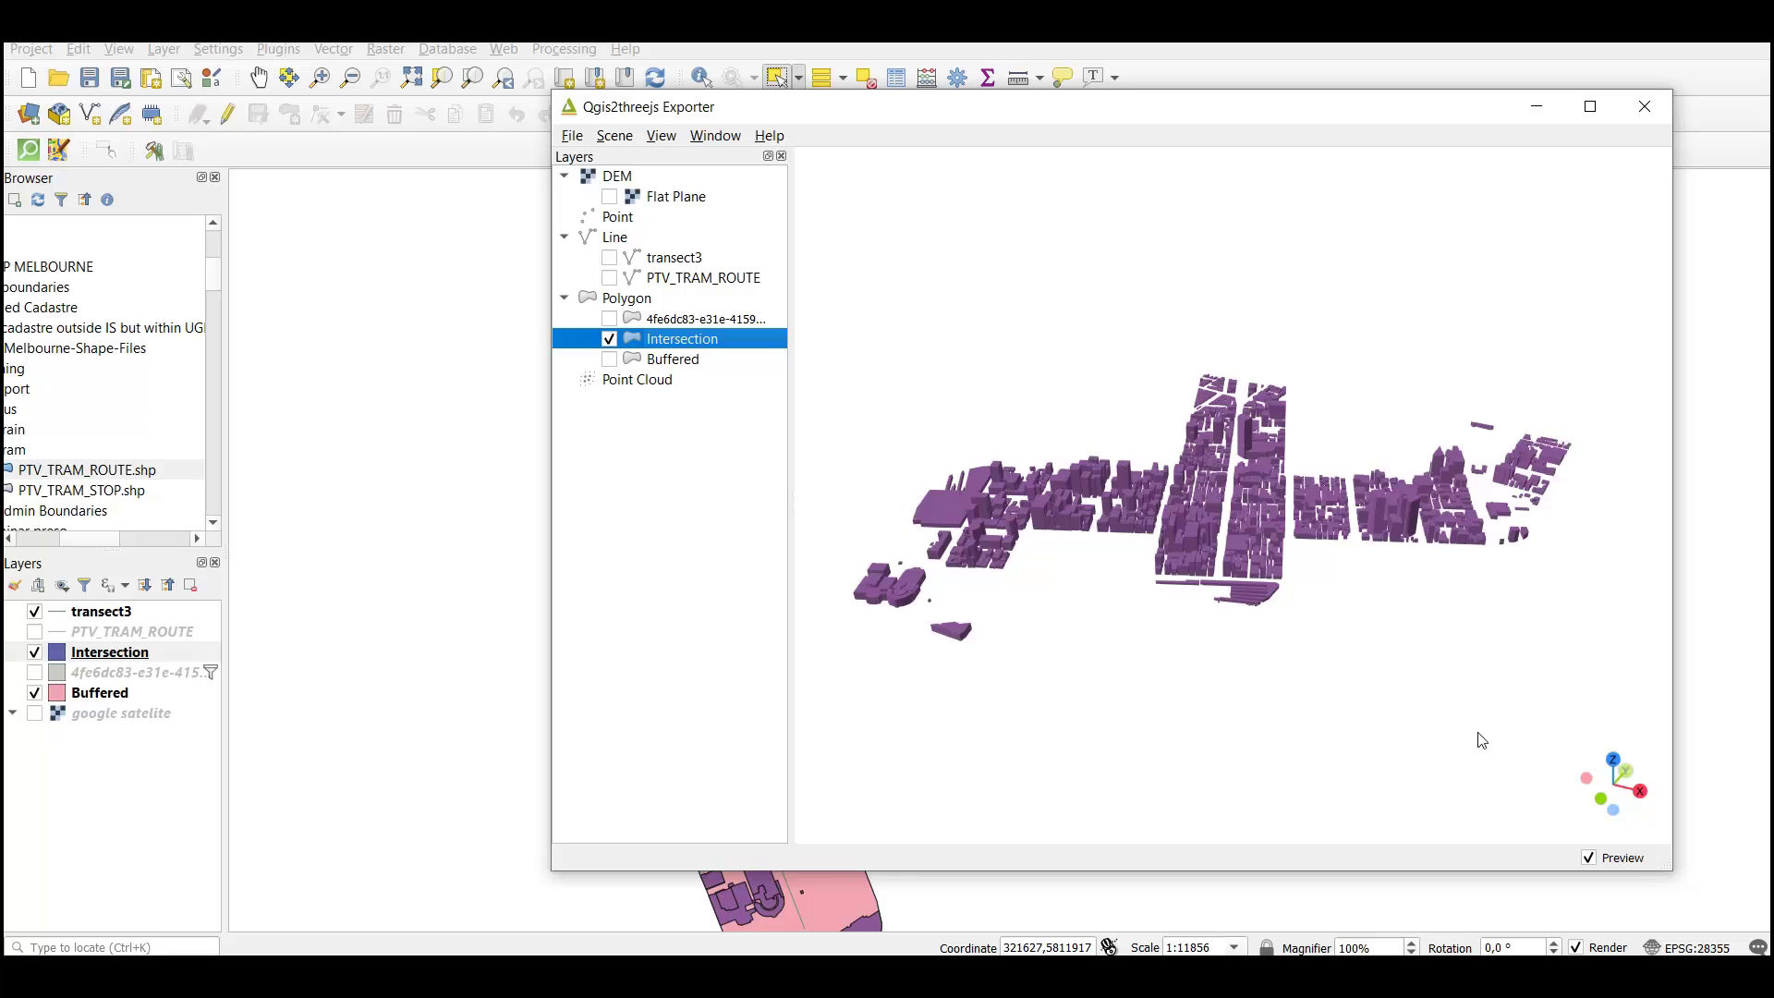
Compare the Intersection buildings with the full 4fe6dc83-e31e-4159… building layer in the 3D preview, leaving only Intersection shown
left_click_drag(1477, 740, 1438, 750)
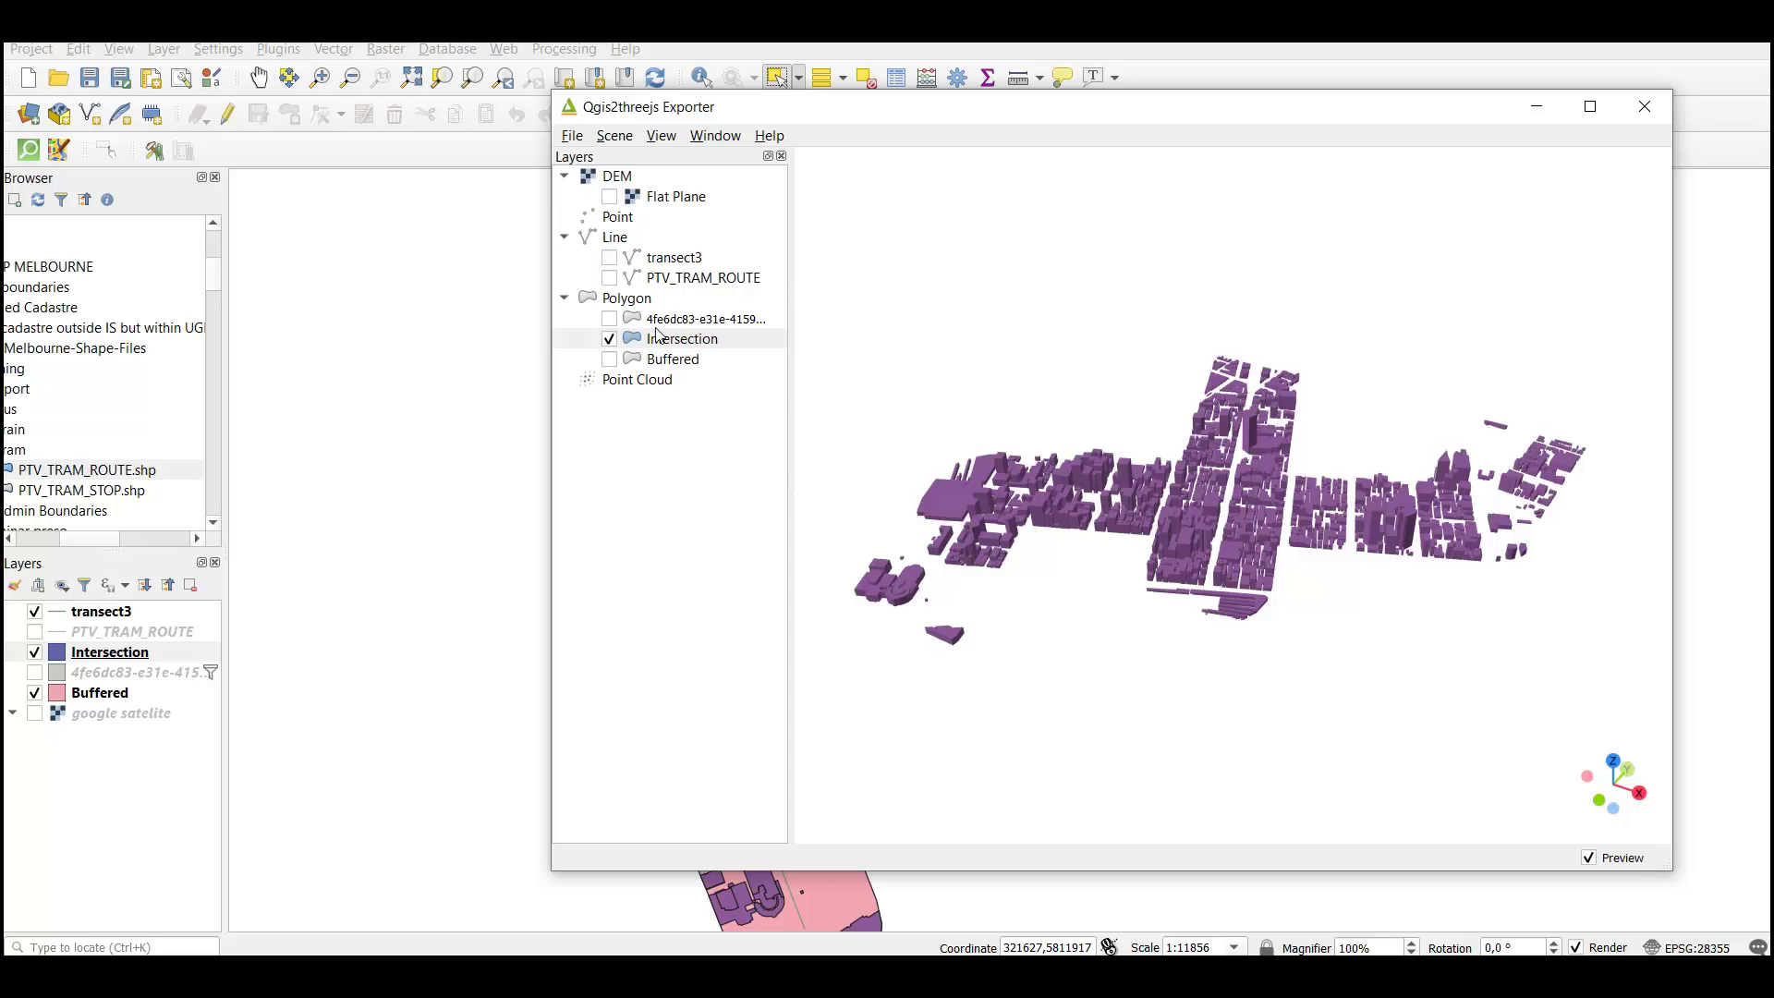
left_click(609, 320)
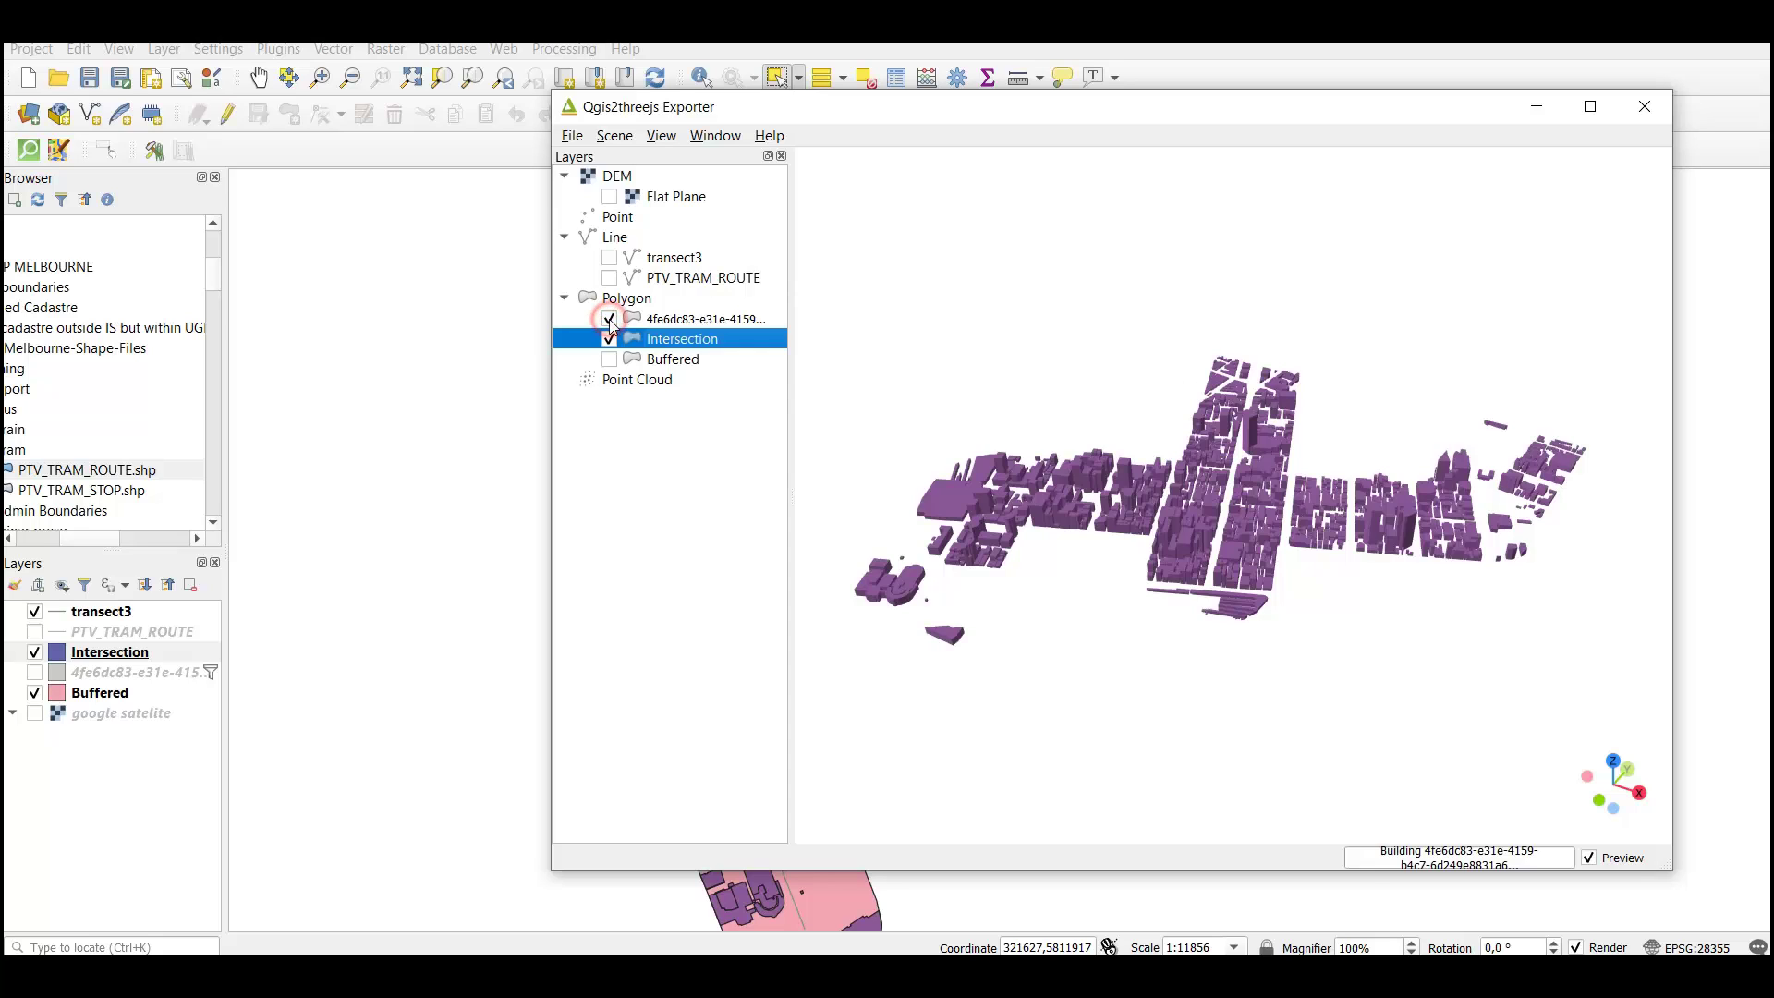
left_click(608, 341)
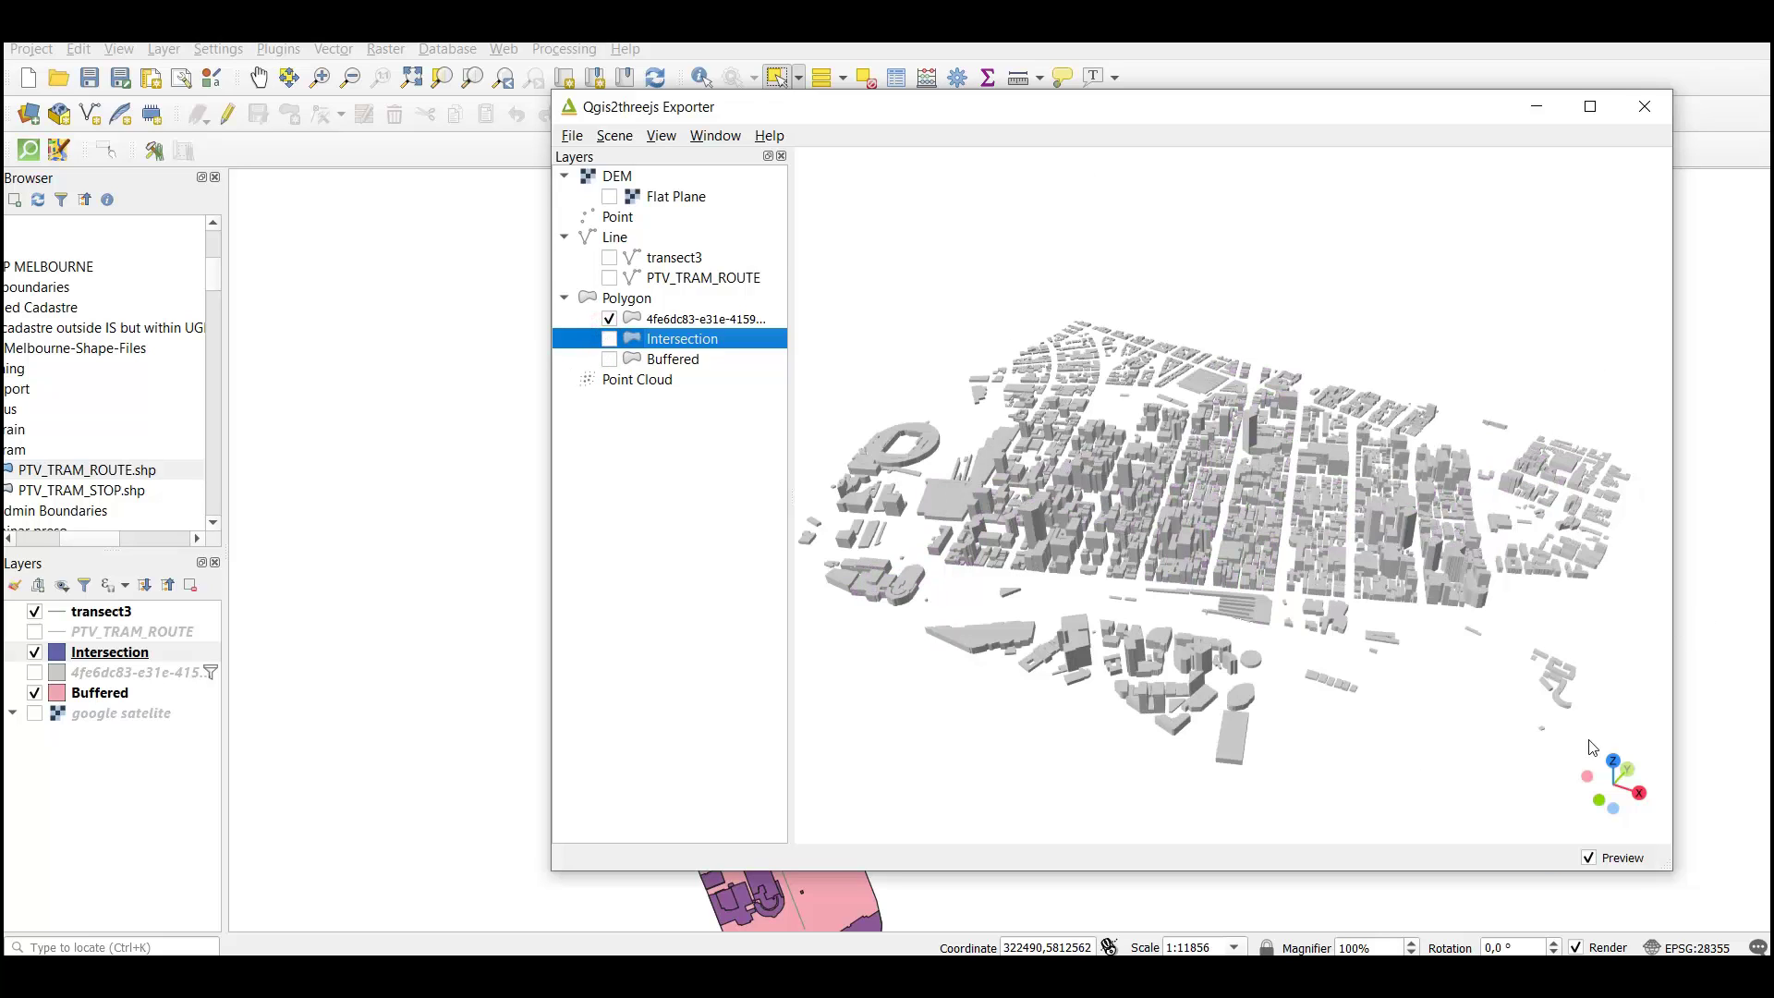
left_click(609, 339)
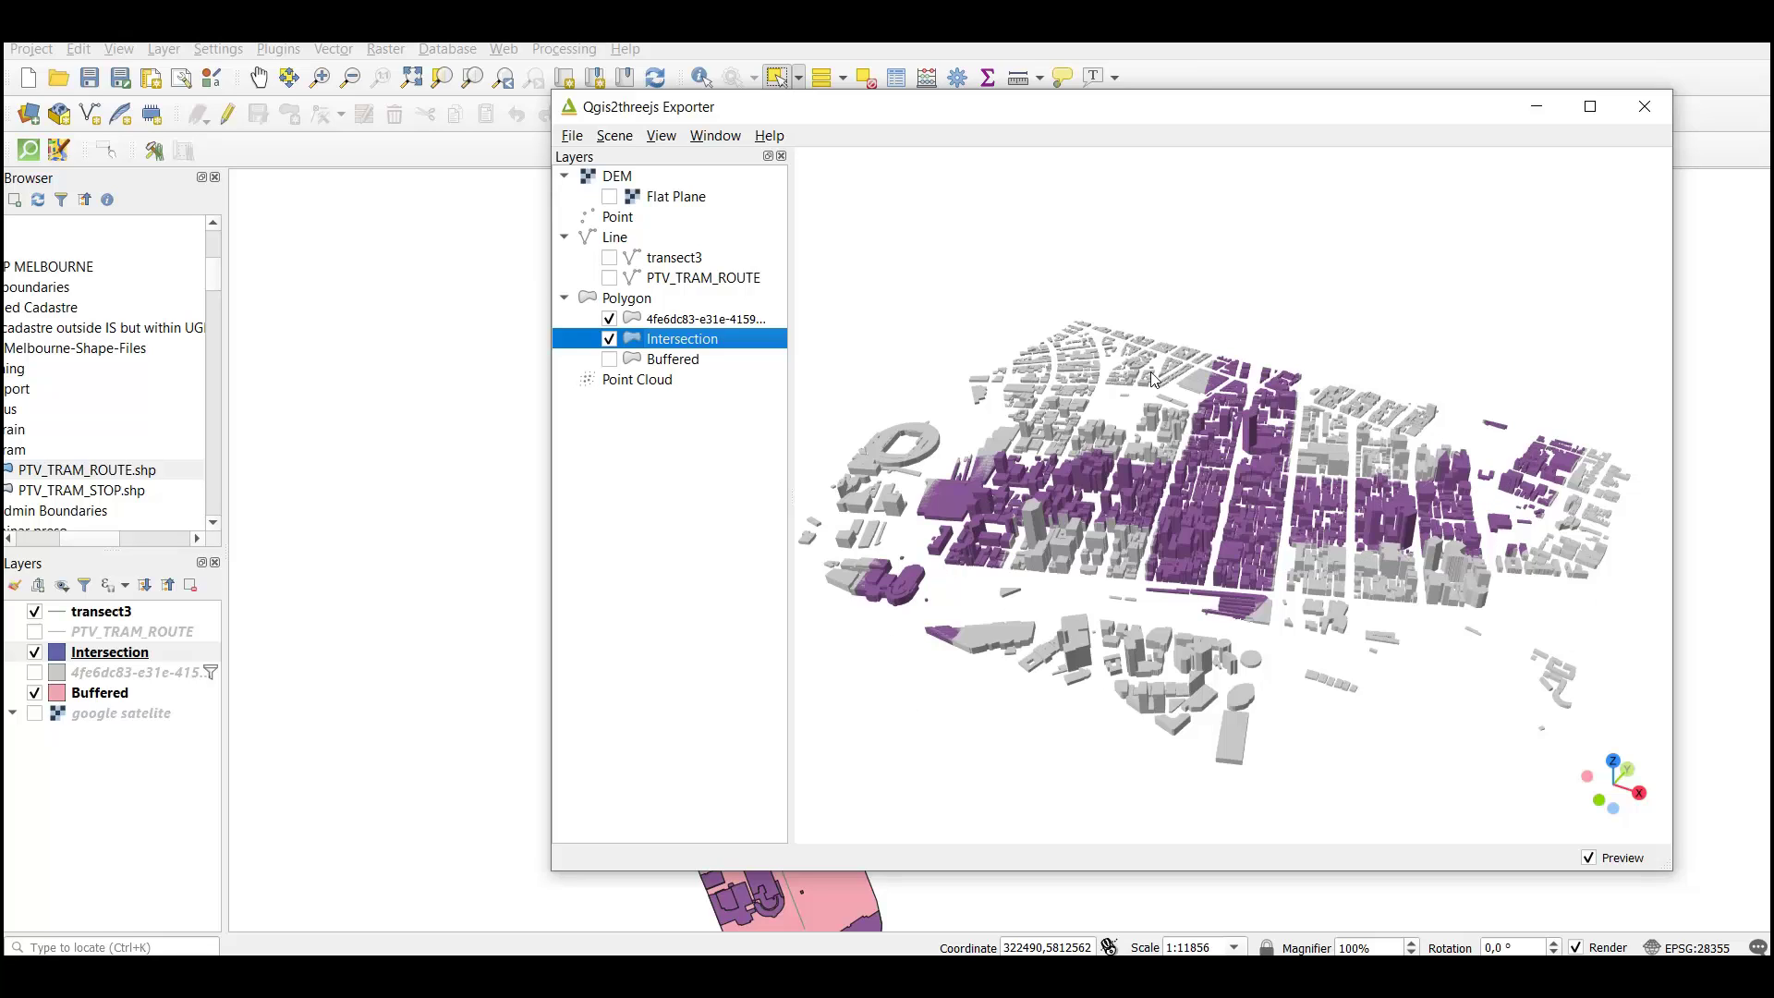
left_click_drag(1376, 617, 1136, 629)
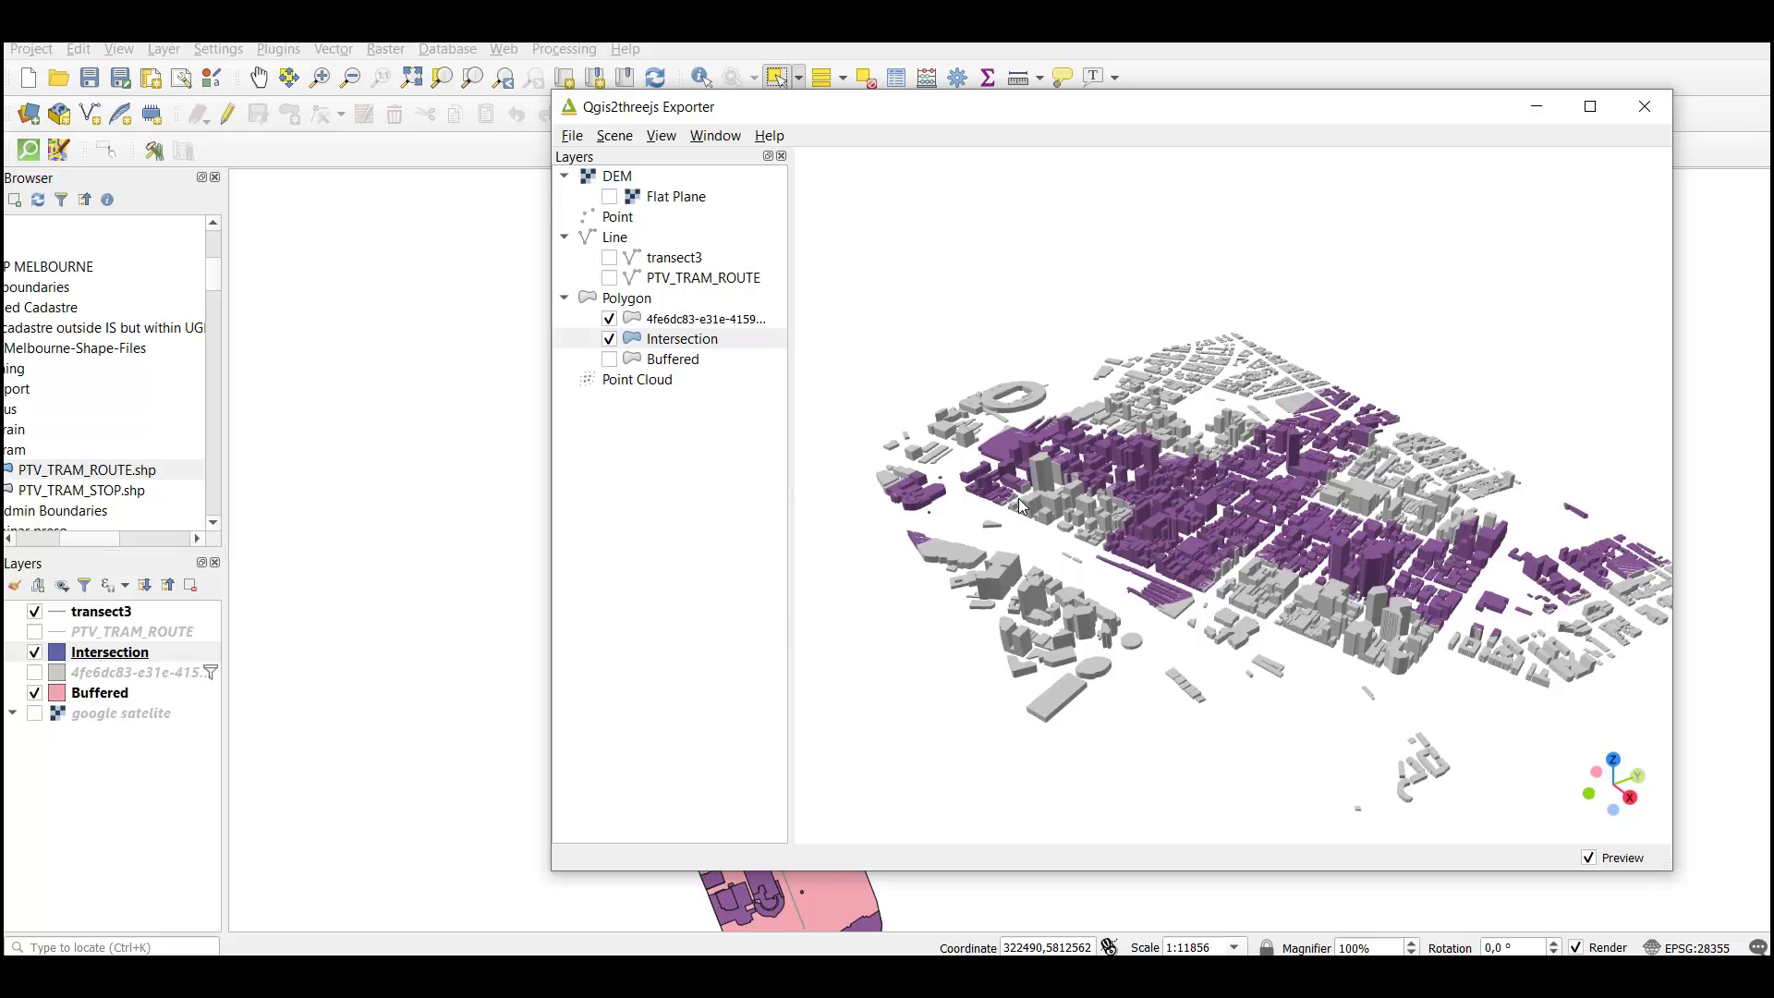
left_click_drag(1178, 605, 1025, 386)
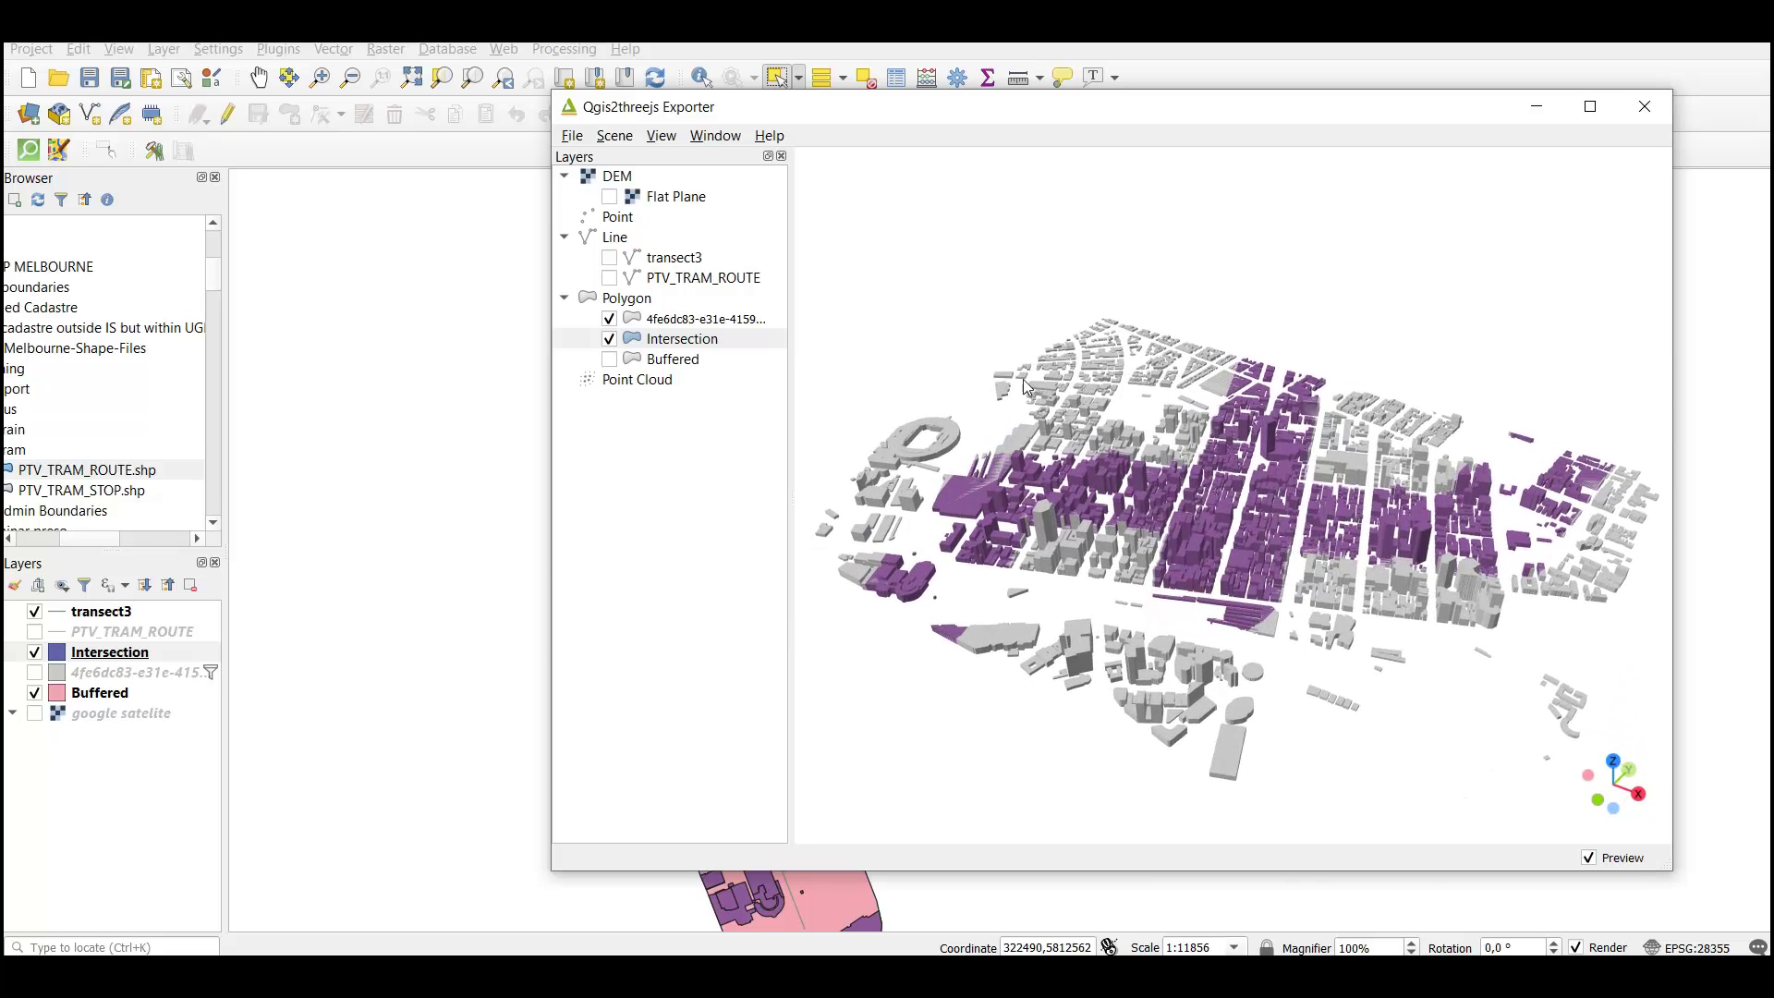
left_click(609, 319)
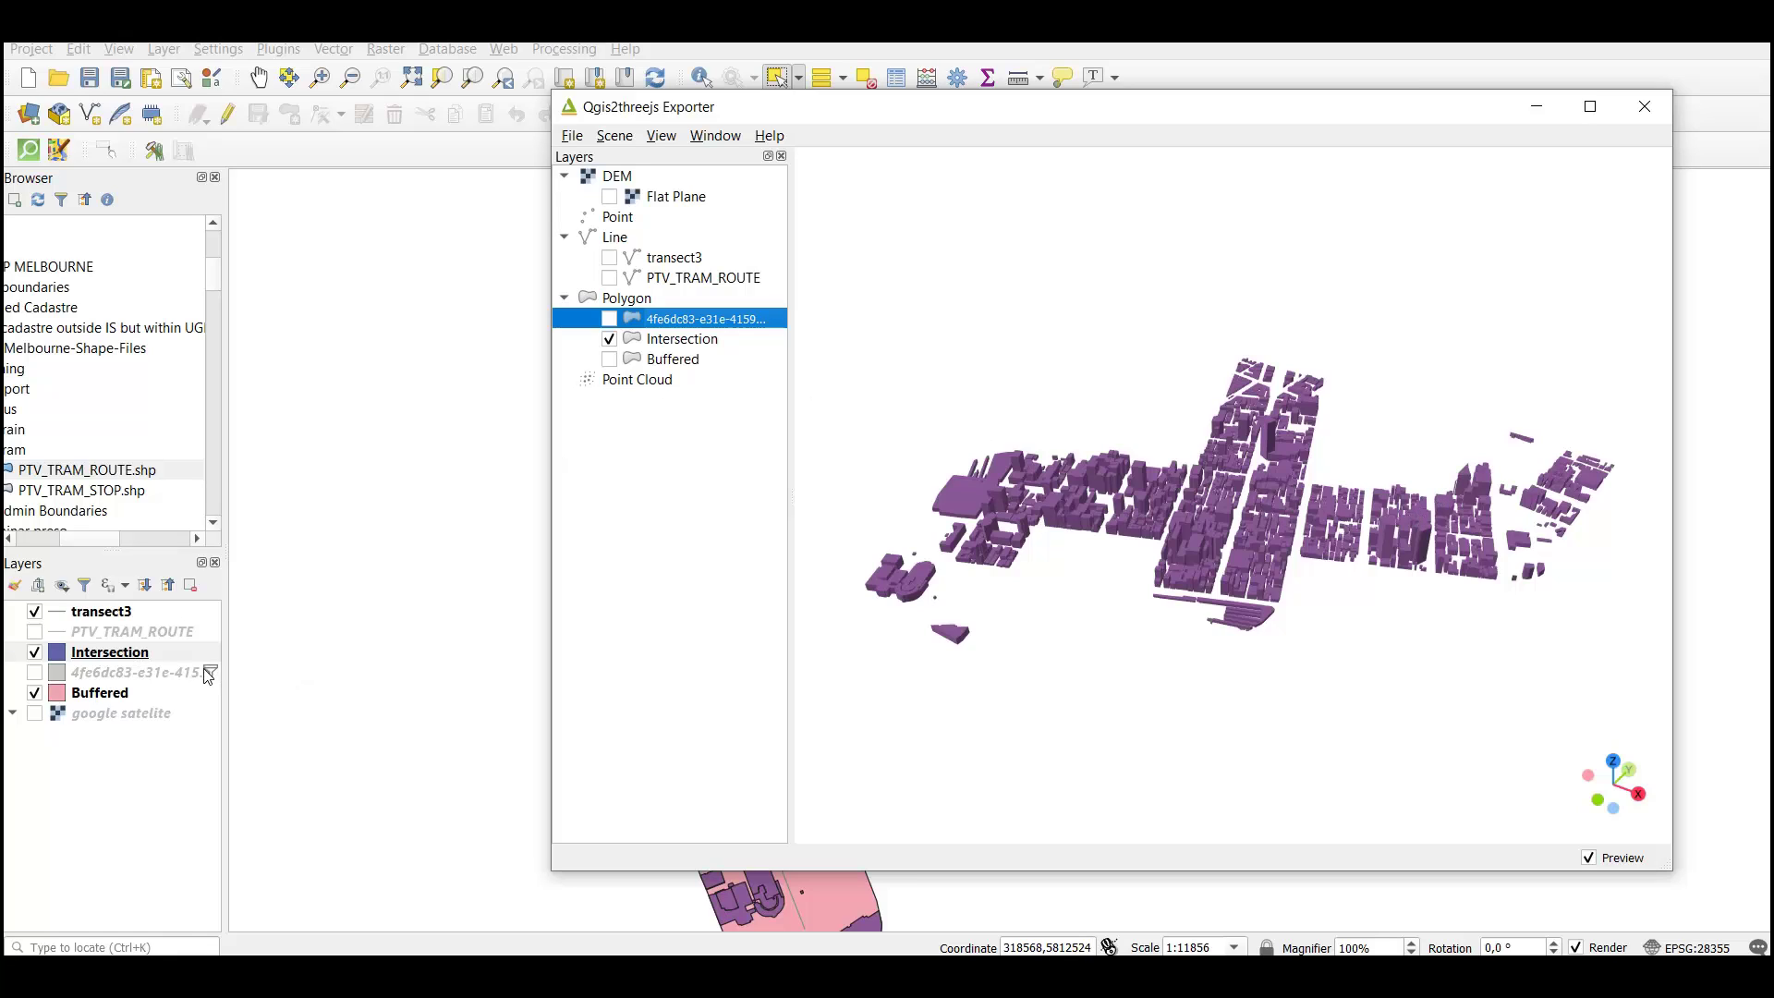
In the Intersection layer's properties in QGIS, switch the symbology to Categorized based on the land_use_4 column
left_click(131, 657)
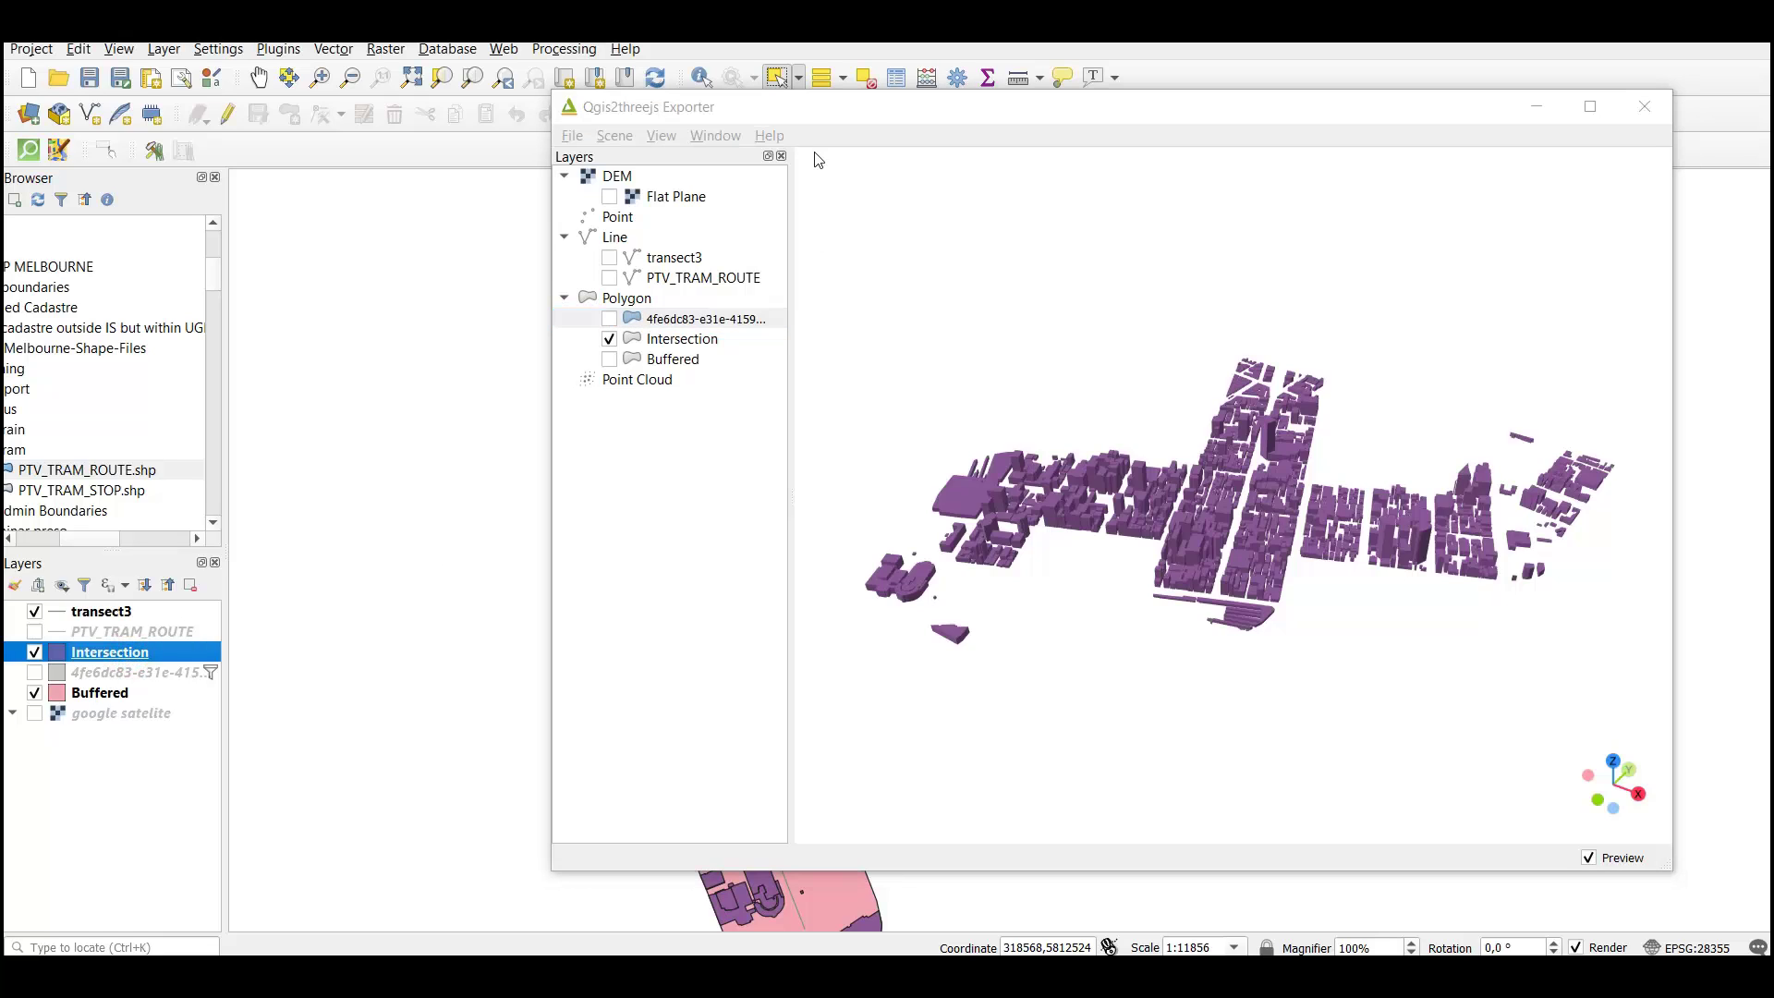
left_click(103, 655)
double_click(102, 655)
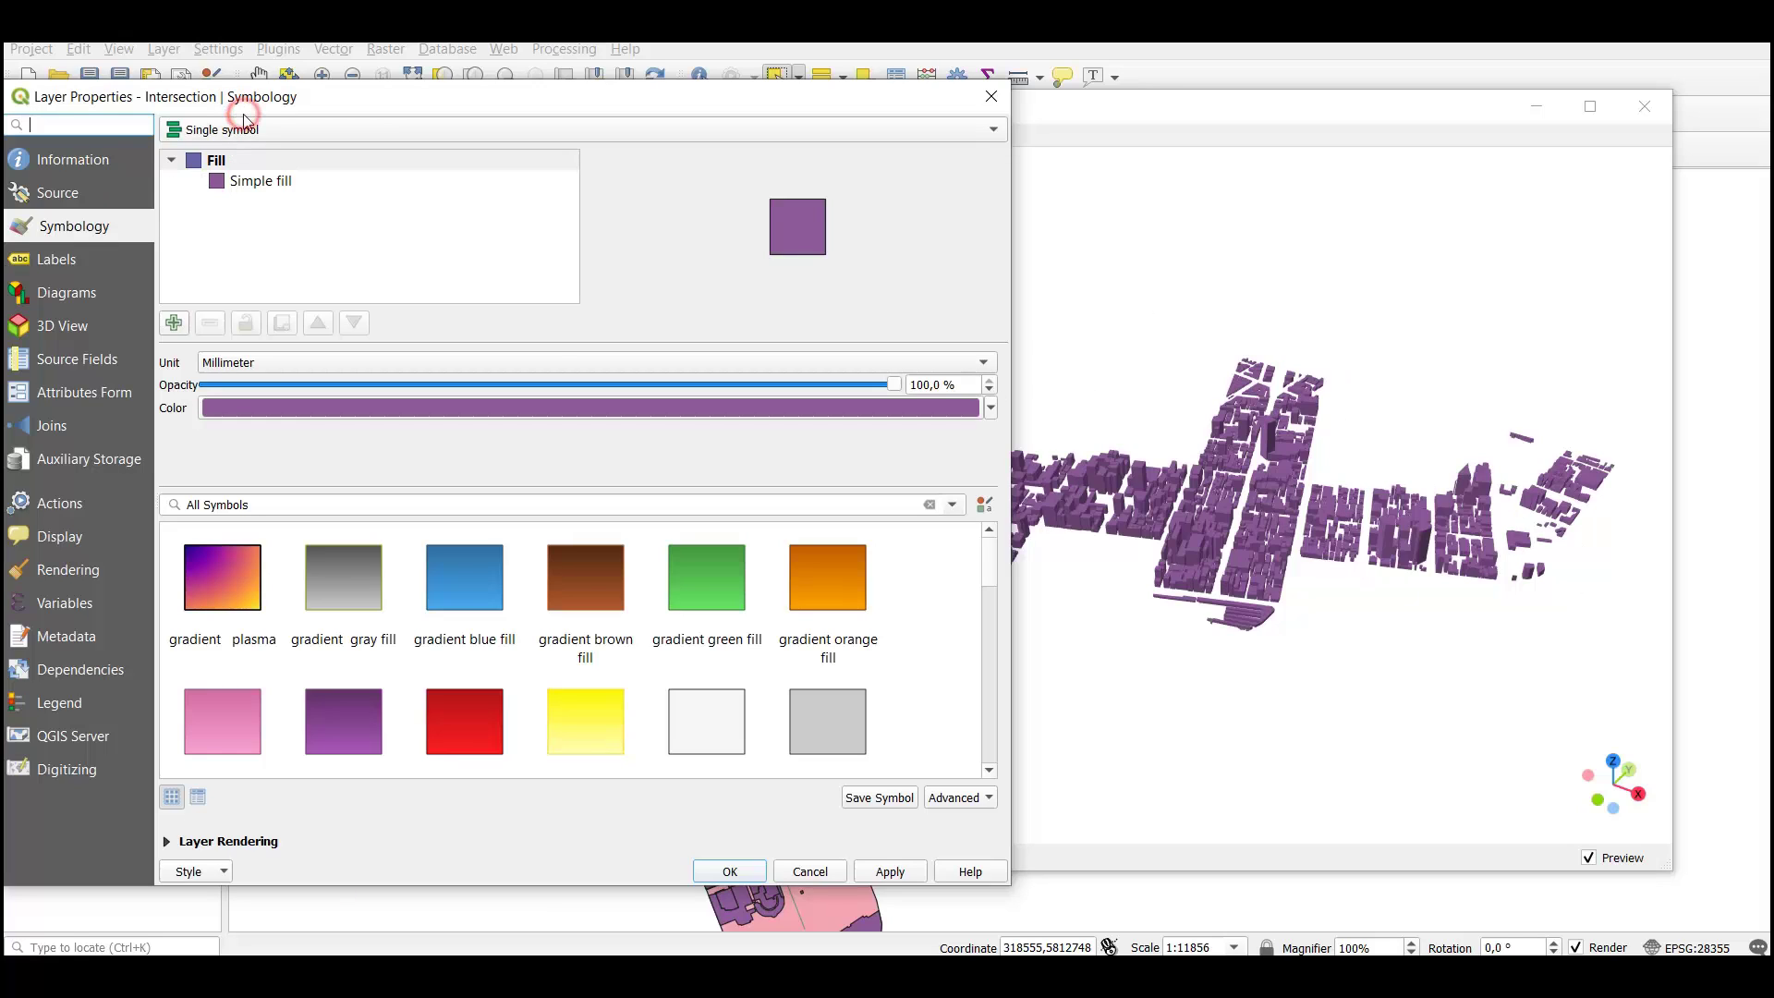
left_click(296, 136)
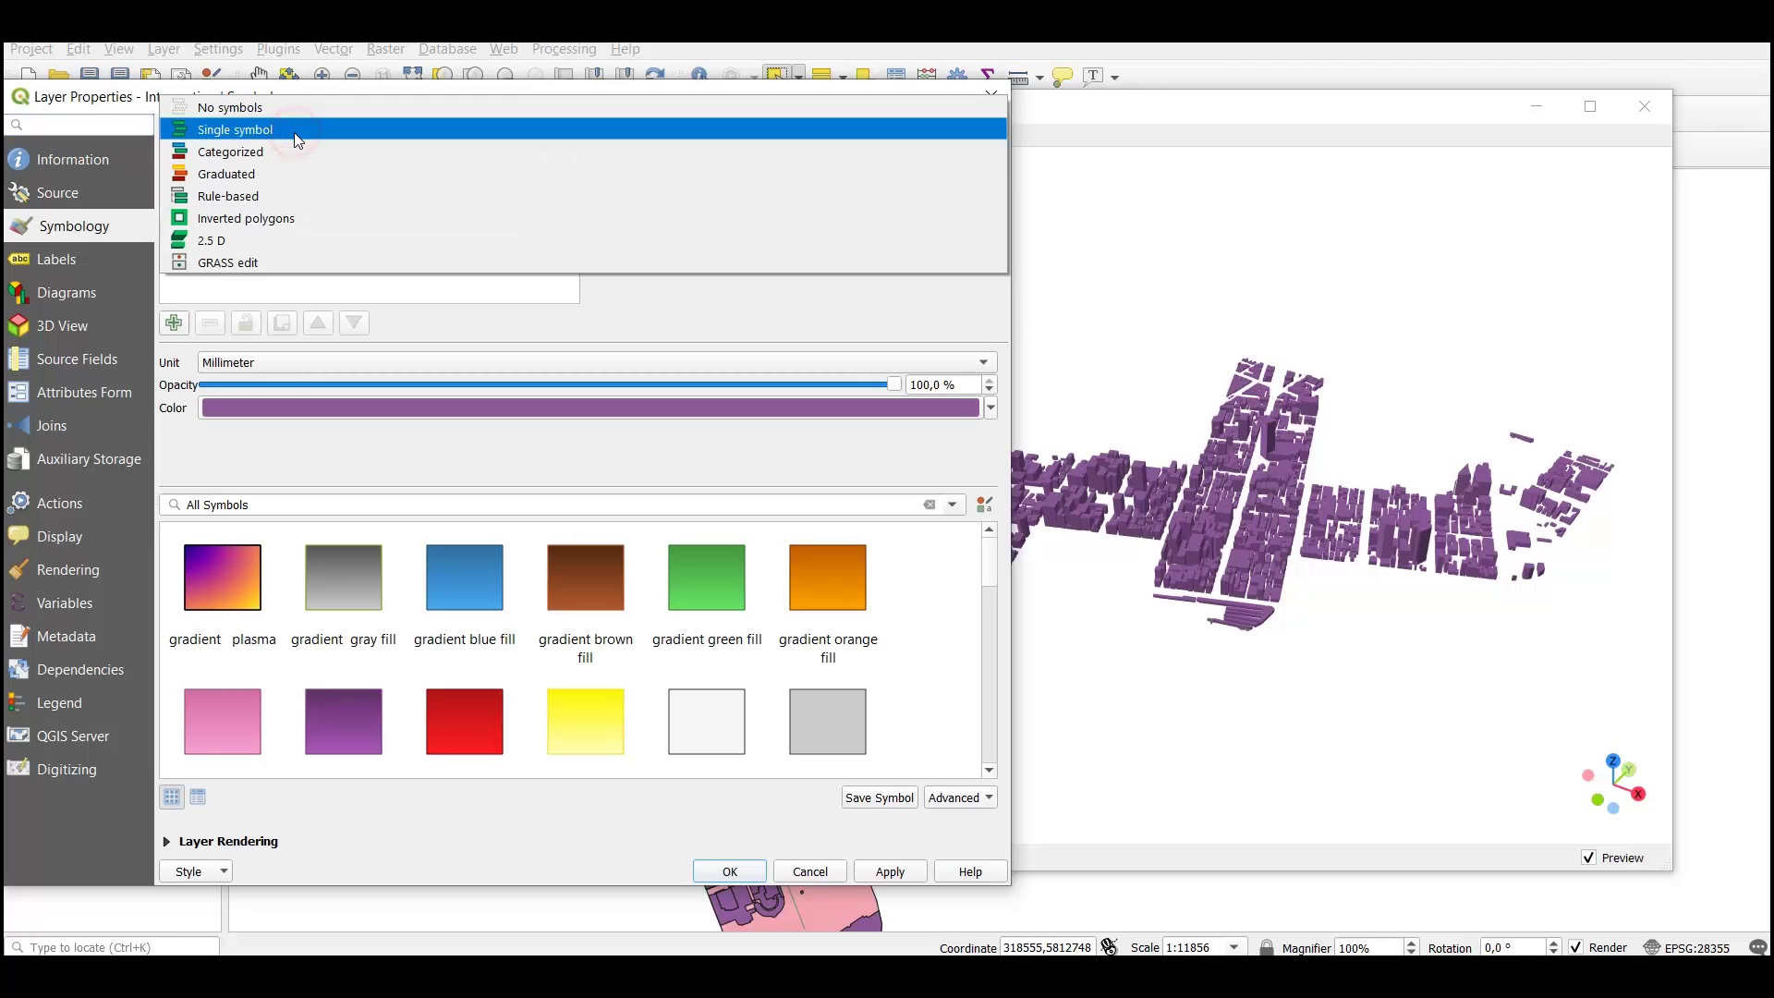
left_click(307, 146)
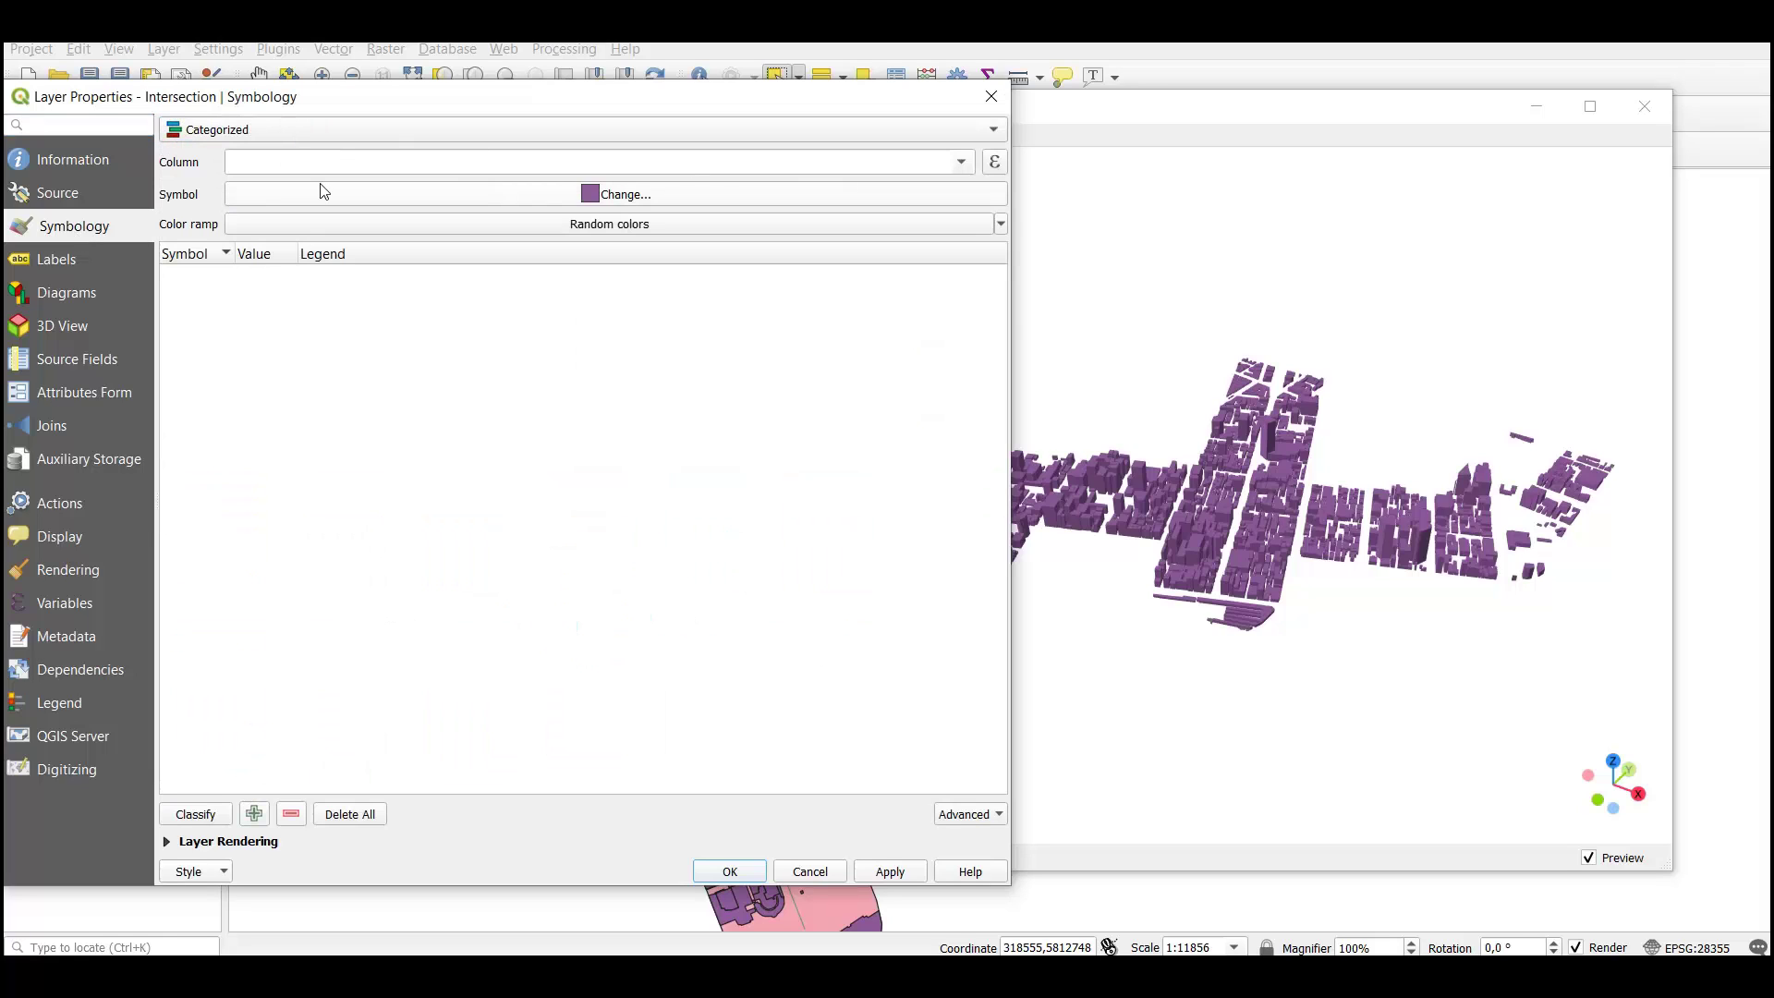
left_click(962, 162)
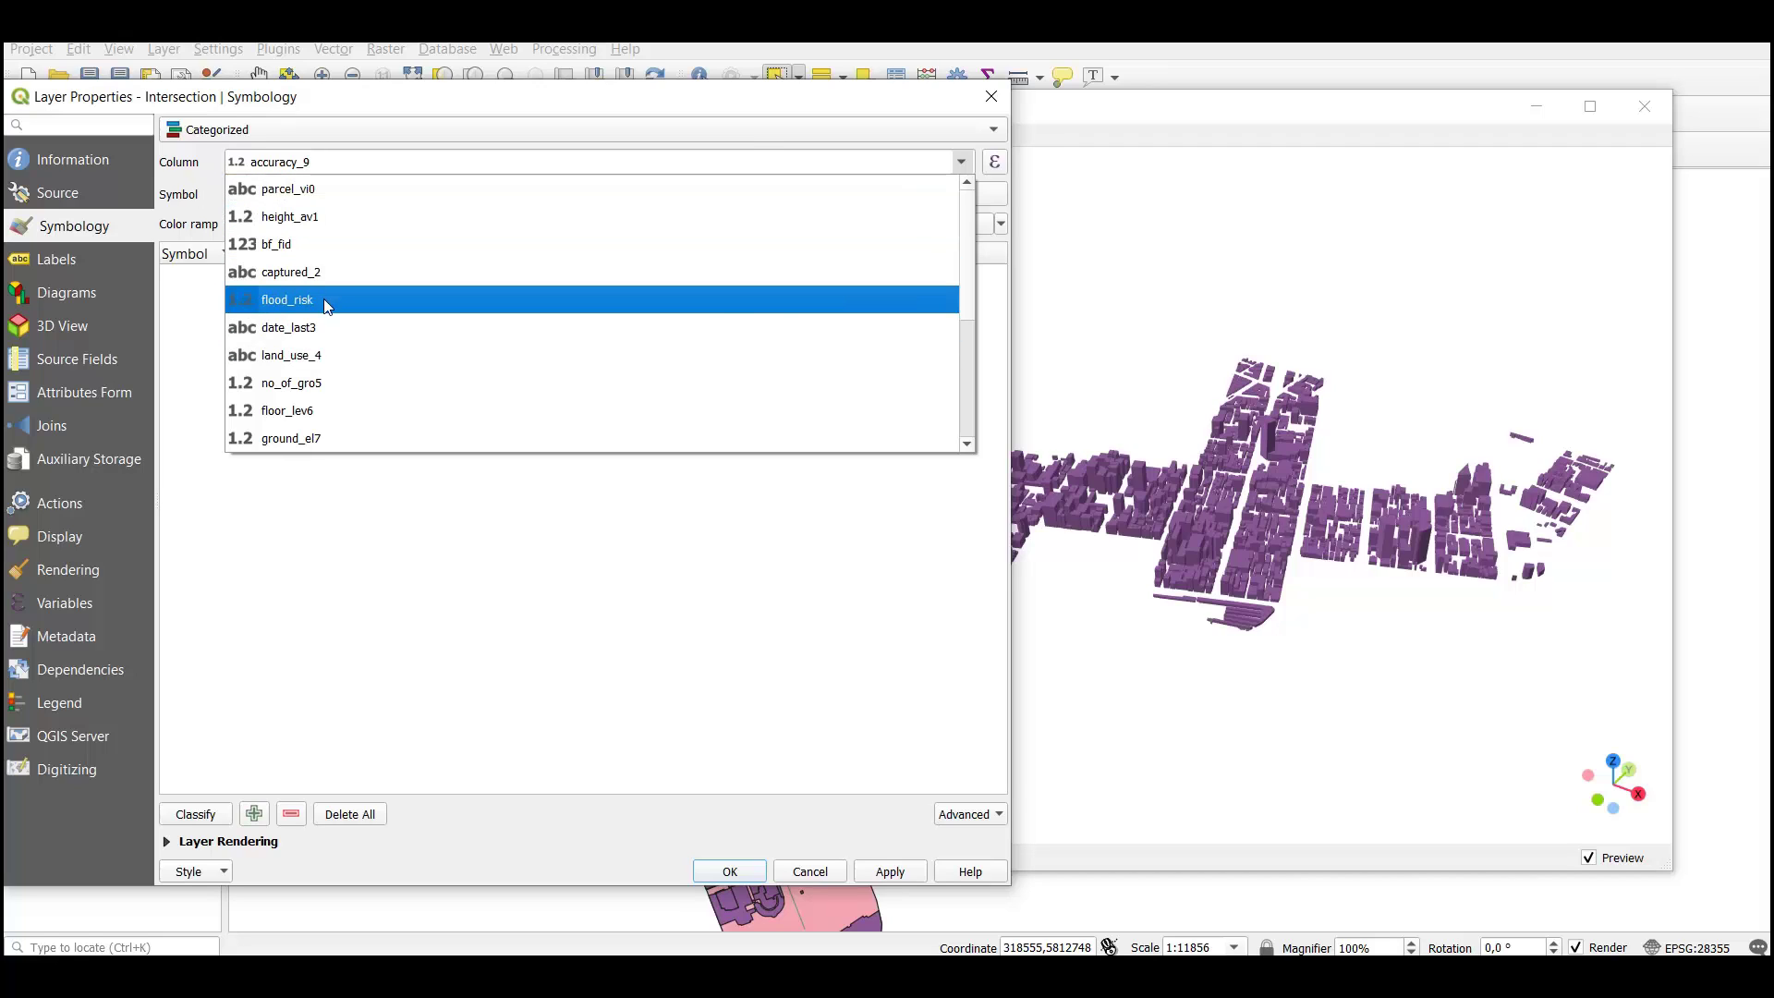
left_click(329, 355)
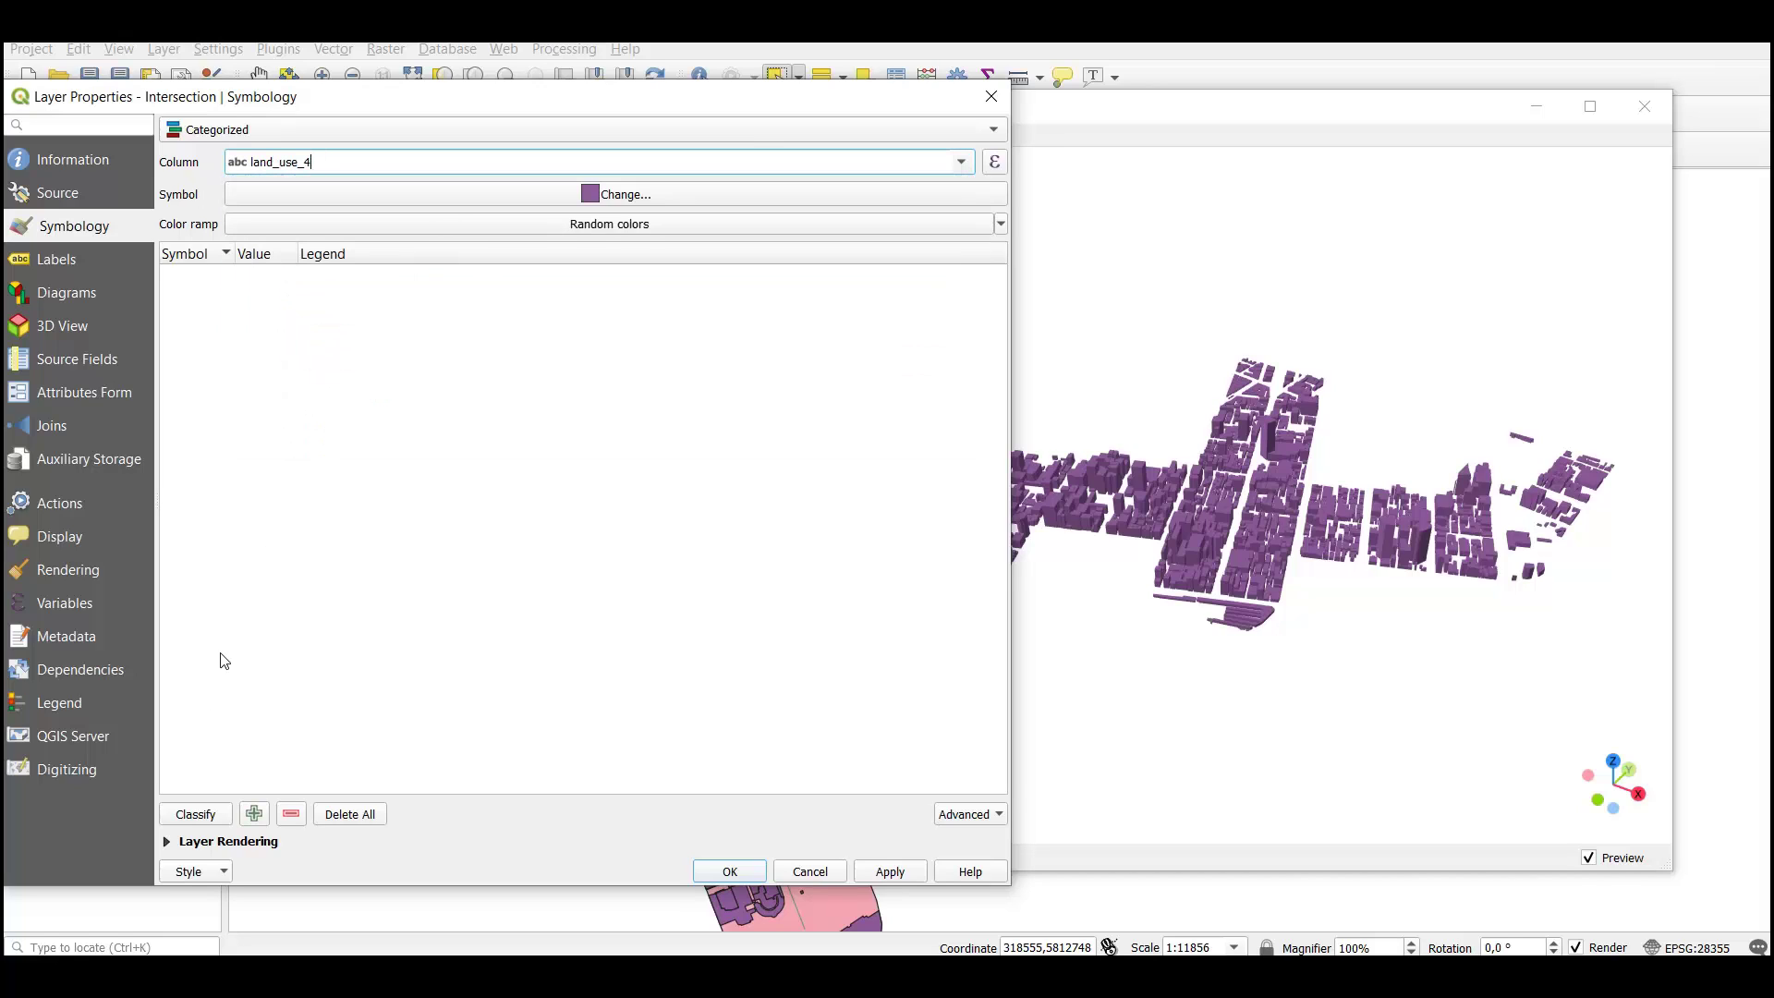
Classify the land_use_4 values with random colors, apply the styling to the Intersection layer, and close its properties
left_click(207, 813)
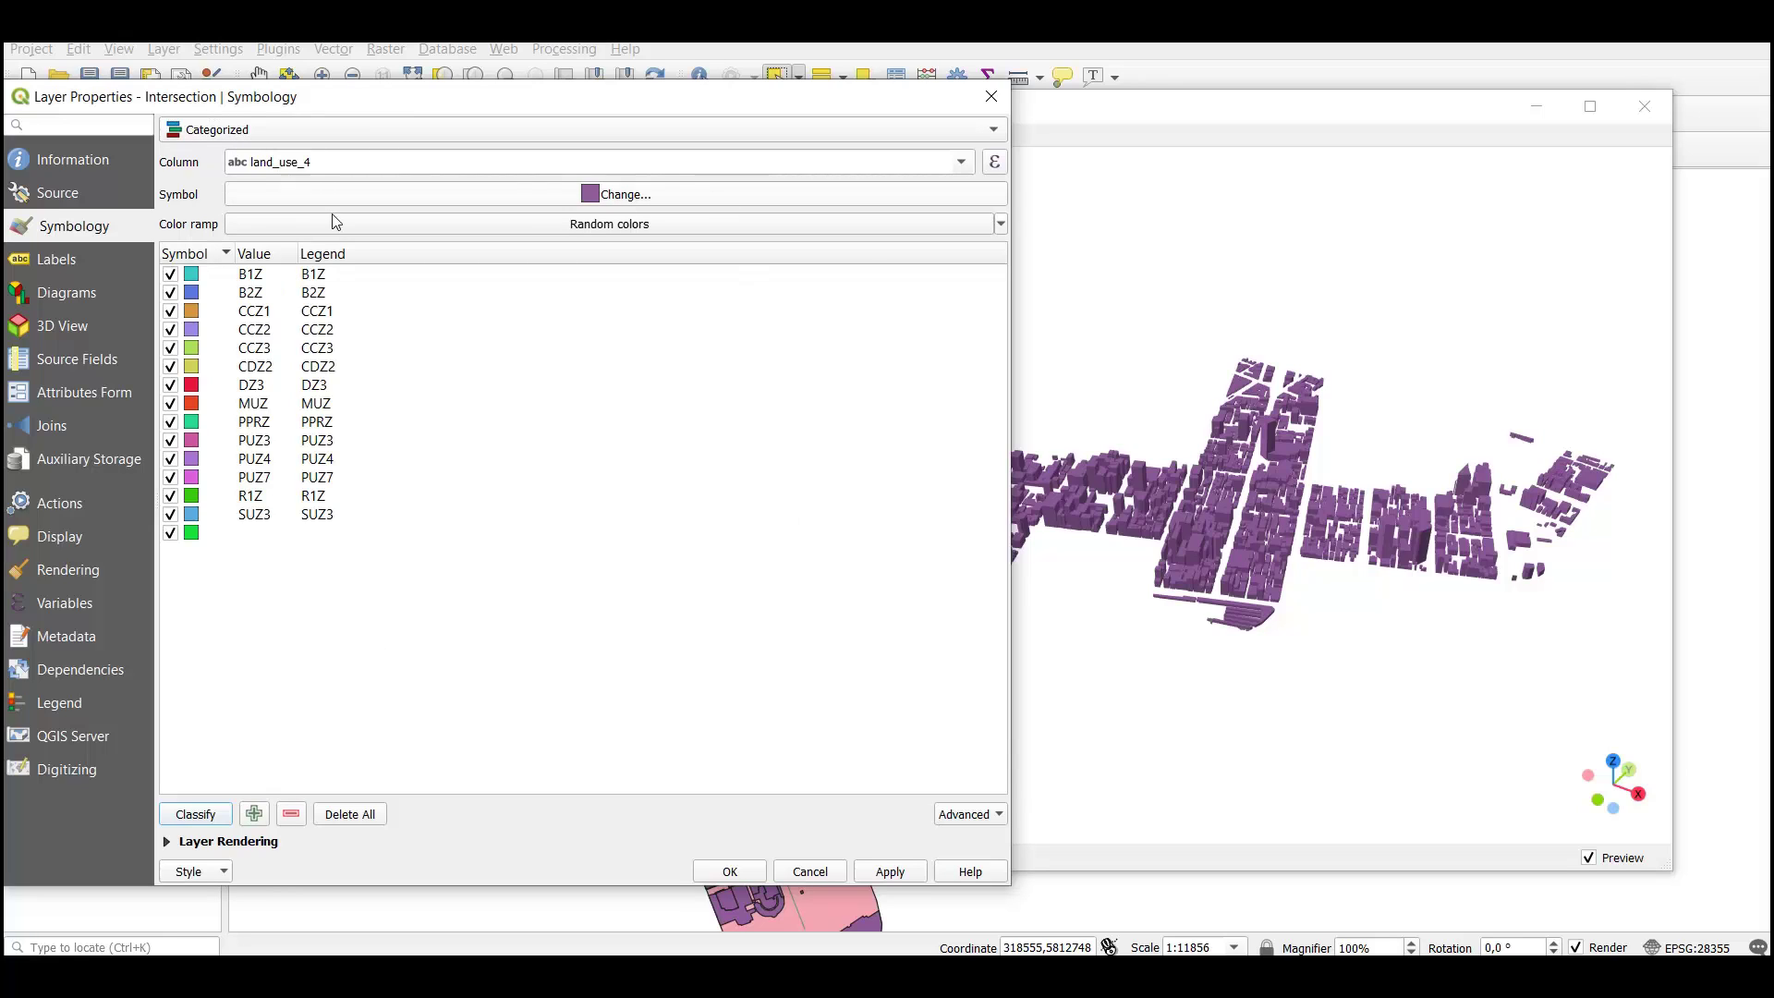
left_click(891, 869)
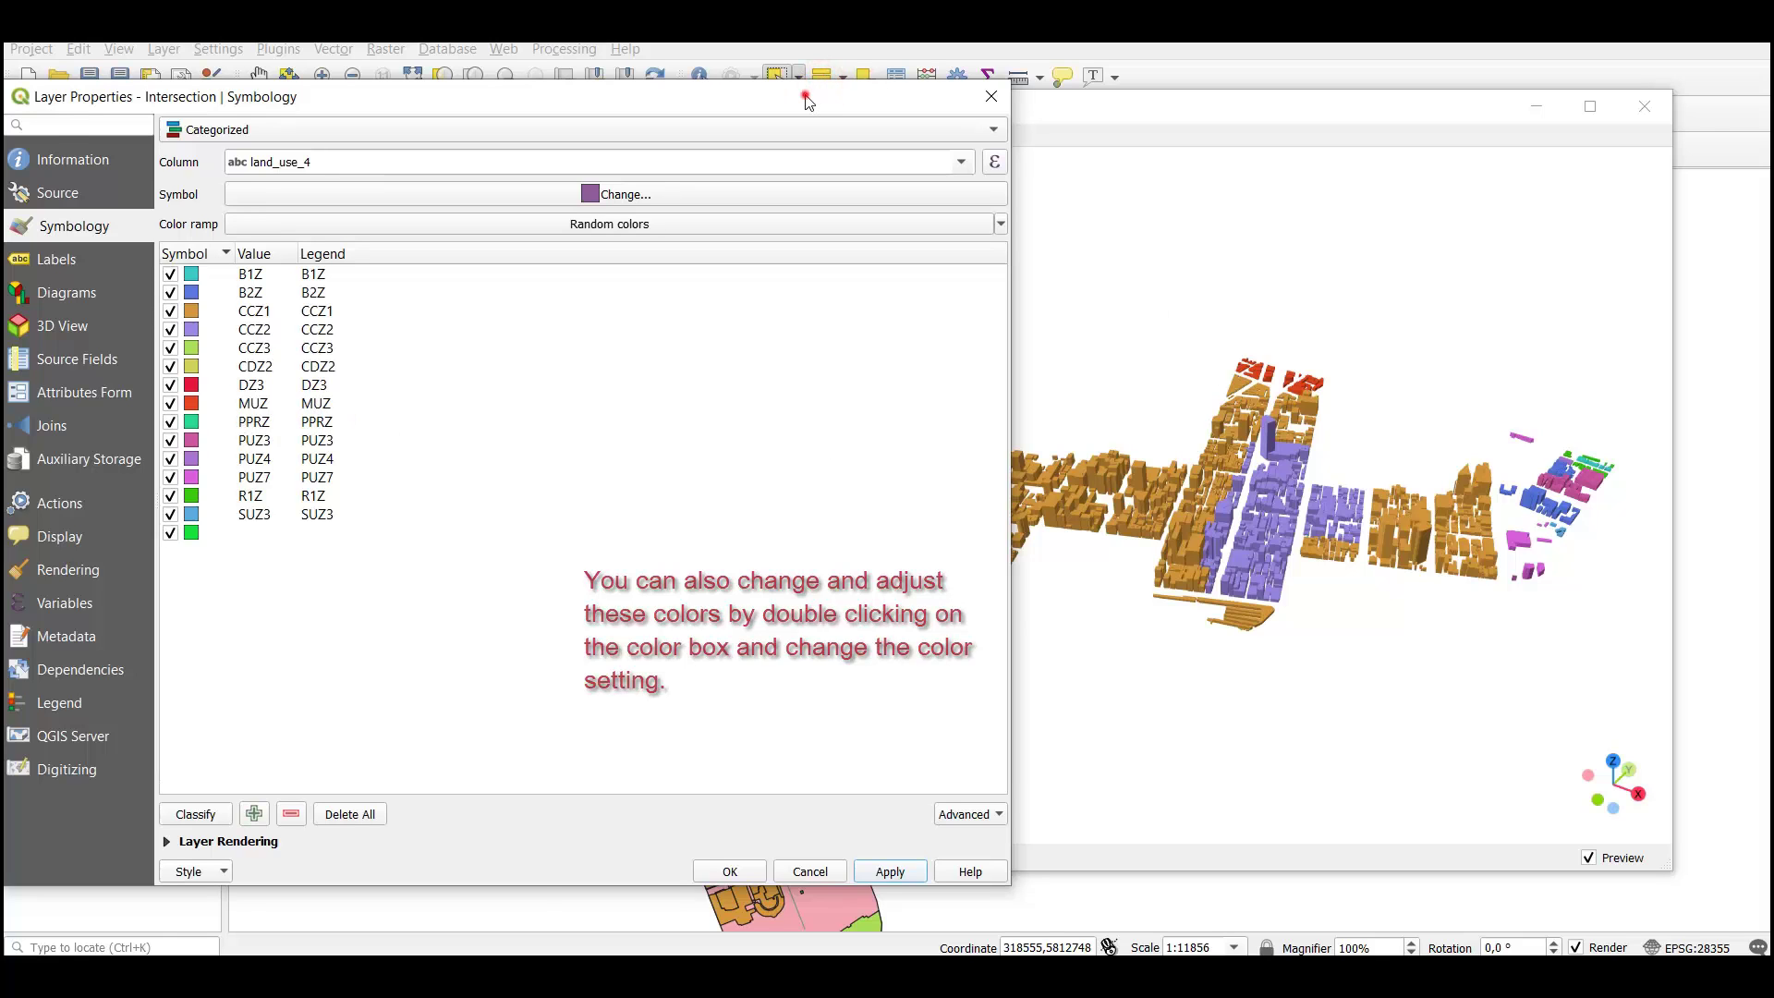
left_click_drag(815, 93, 736, 44)
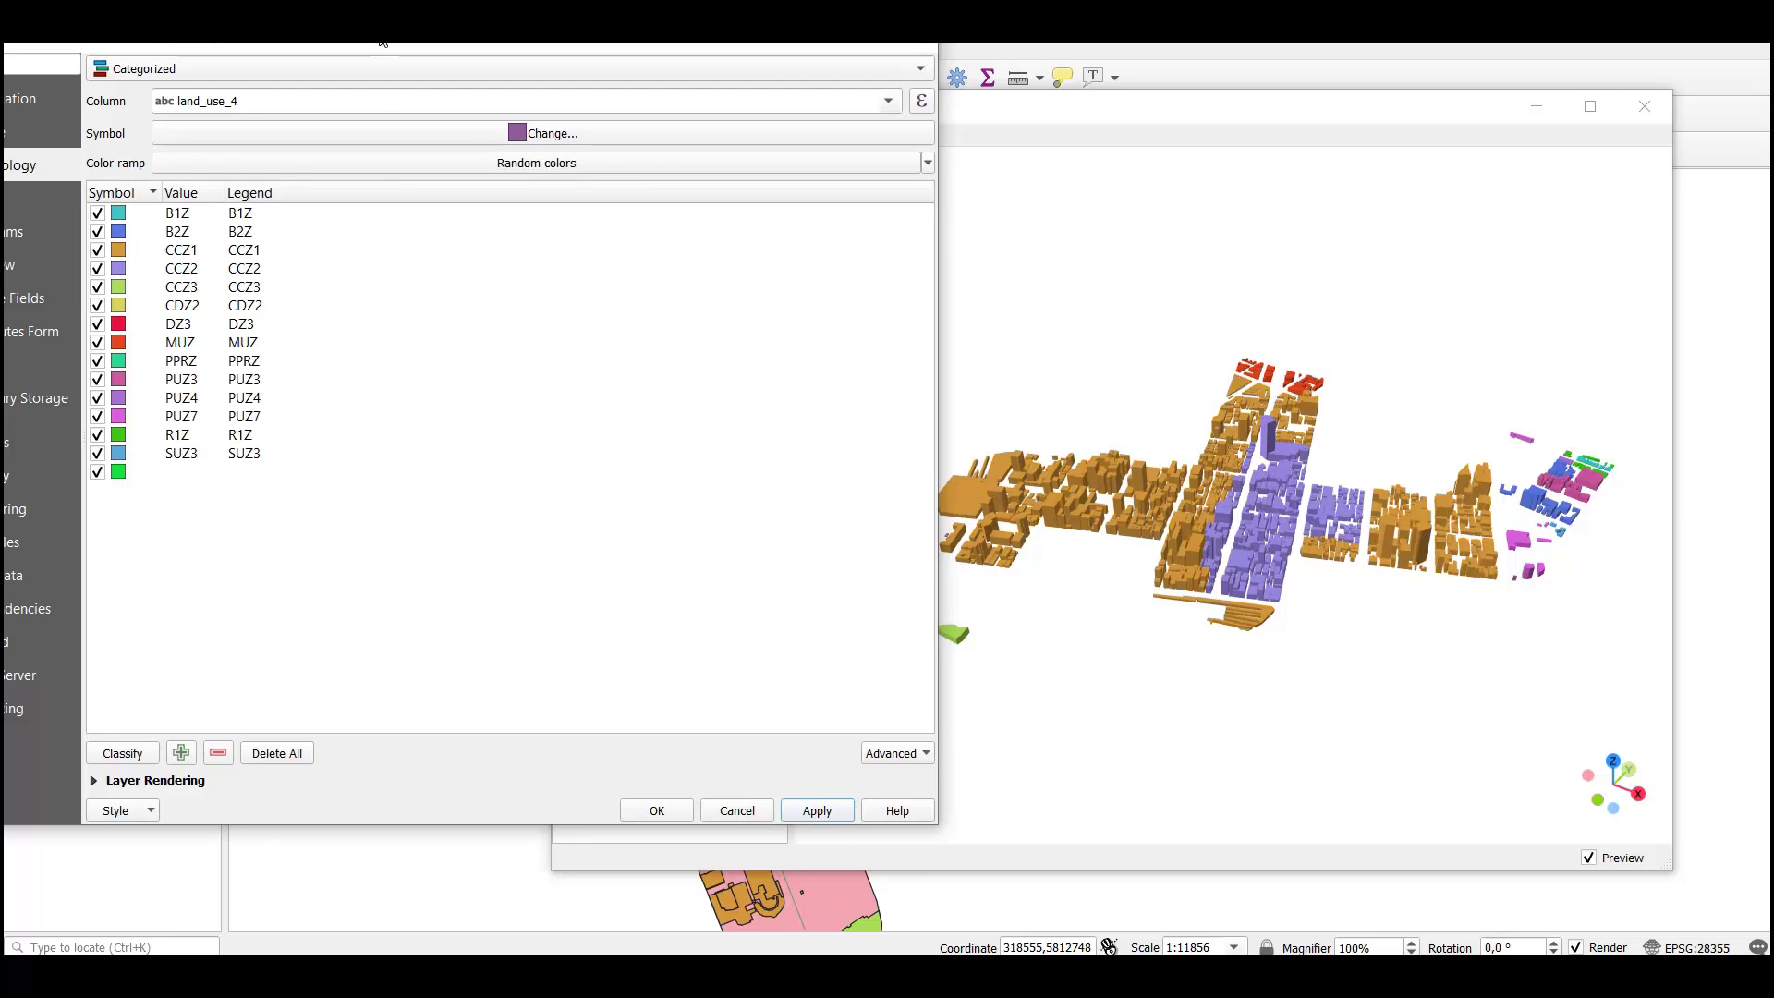
left_click_drag(74, 56, 210, 74)
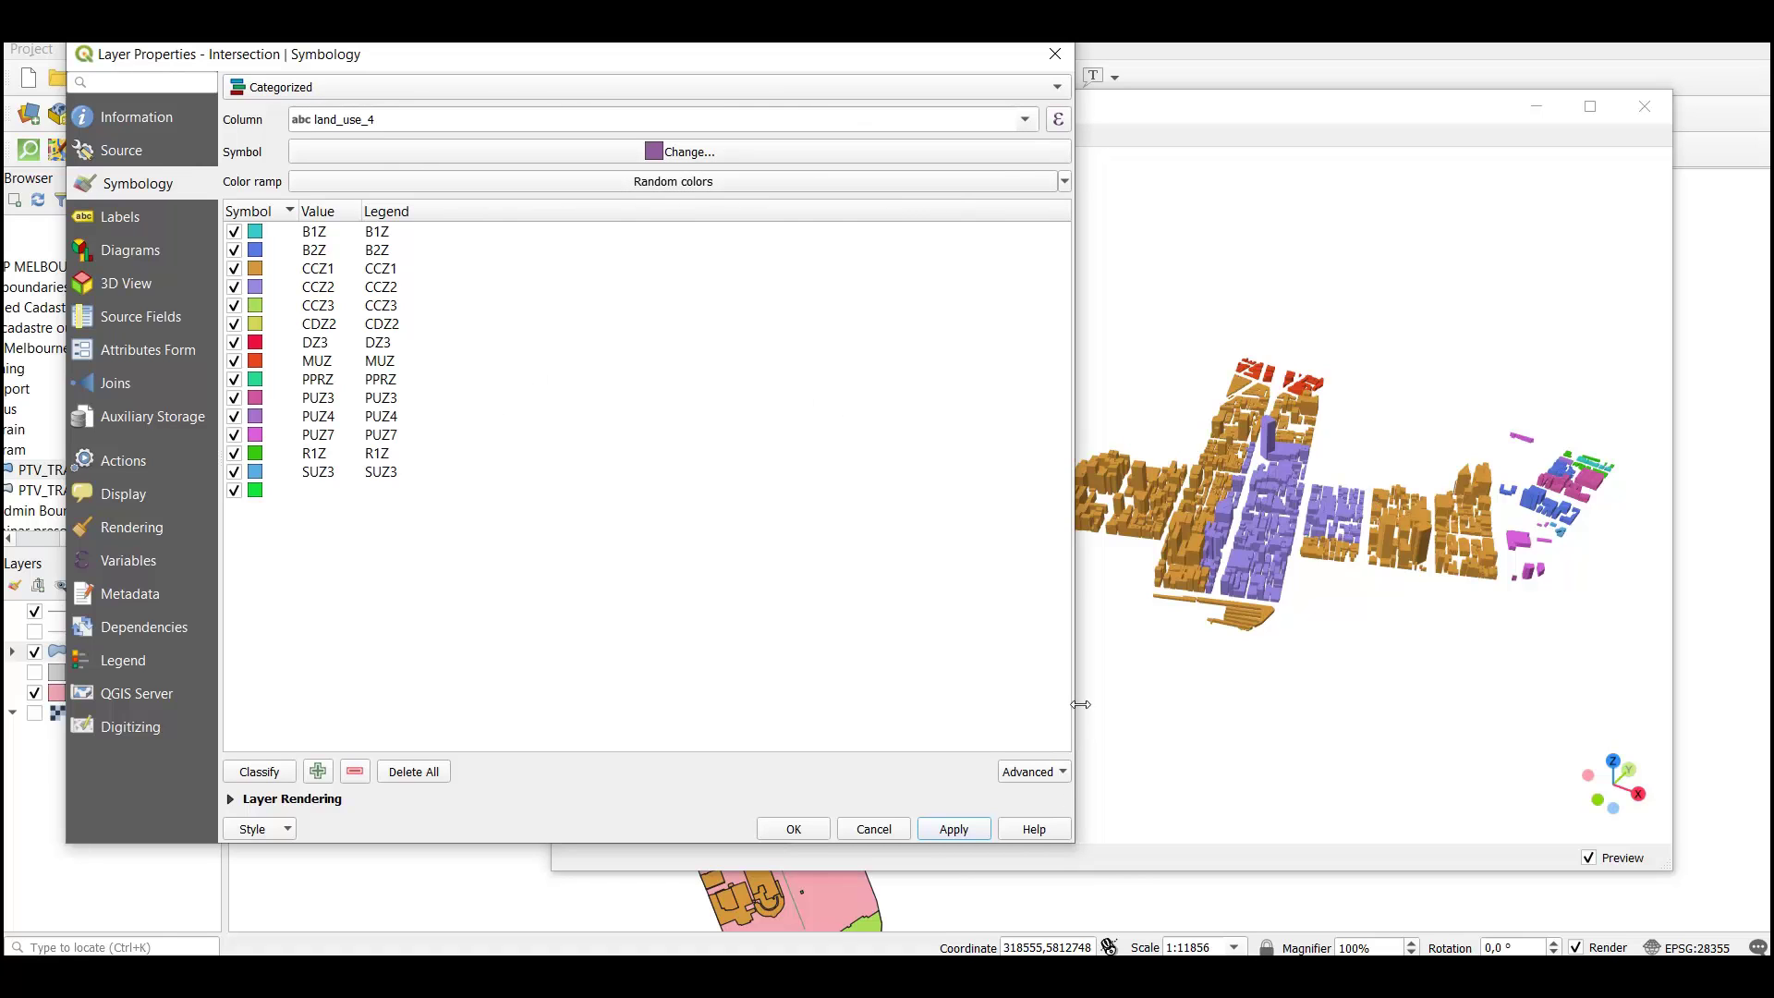
left_click(790, 820)
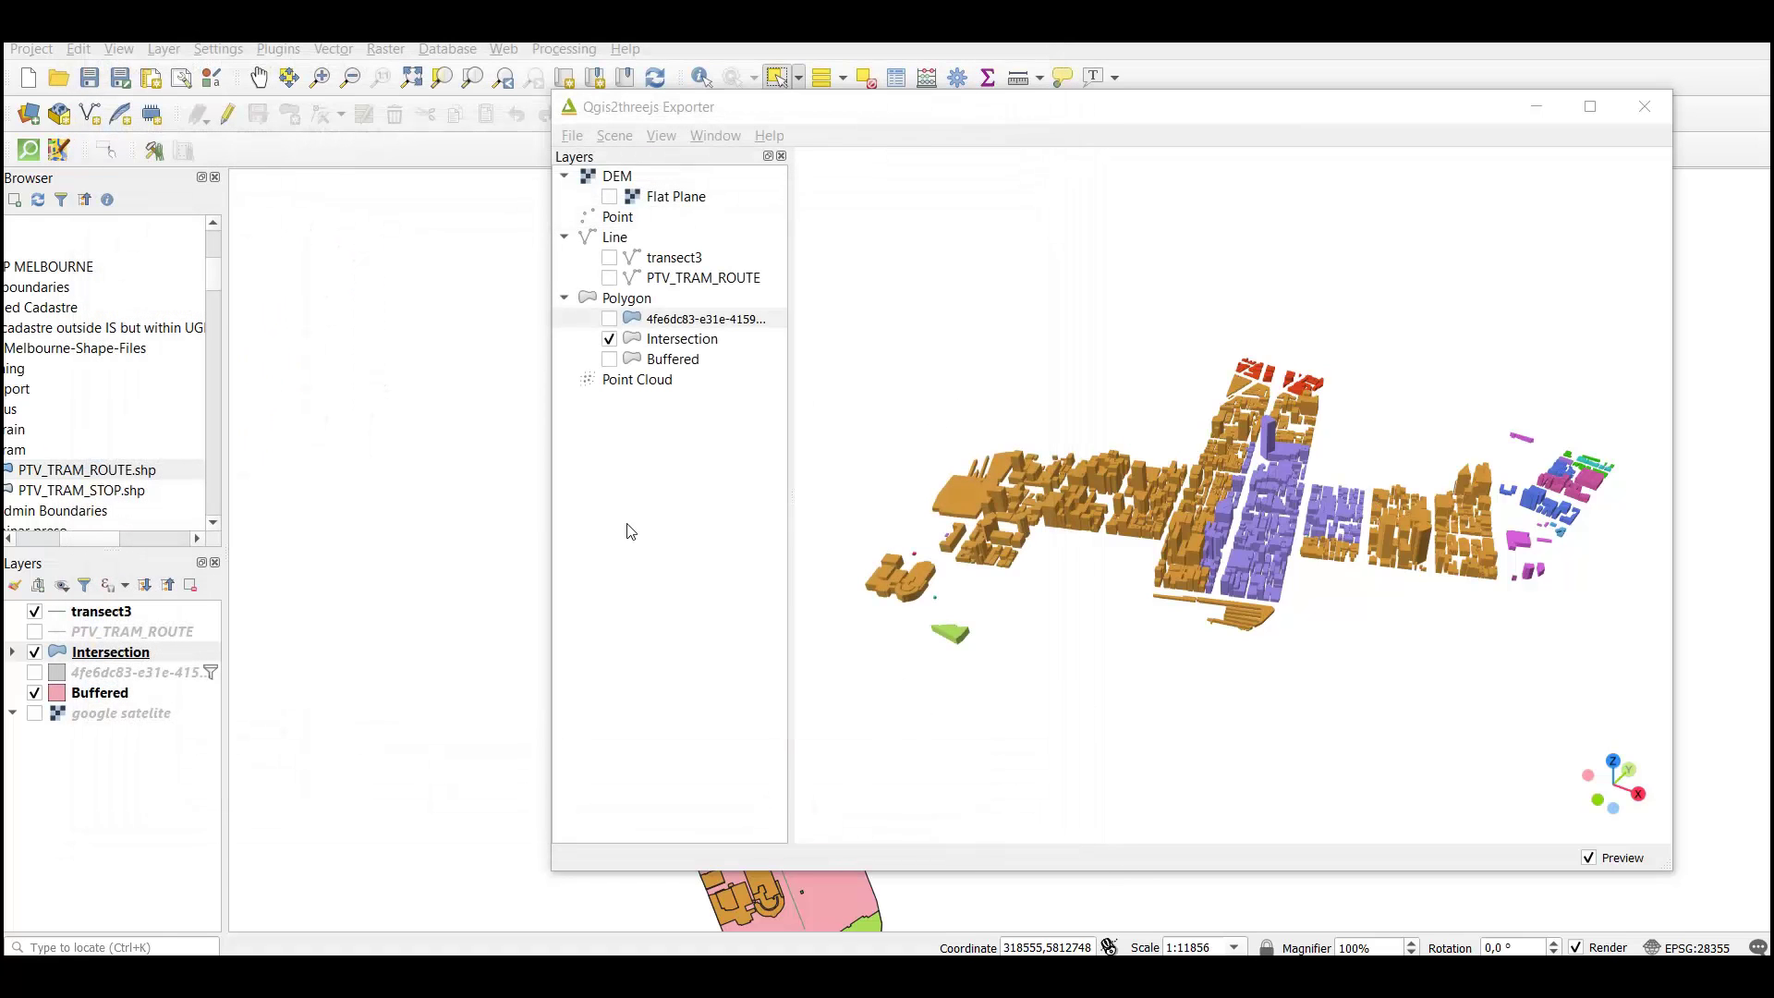
Show the full 4fe6dc83-e31e-4159… building layer together with the land-use-colored Intersection buildings in the 3D preview
left_click(609, 318)
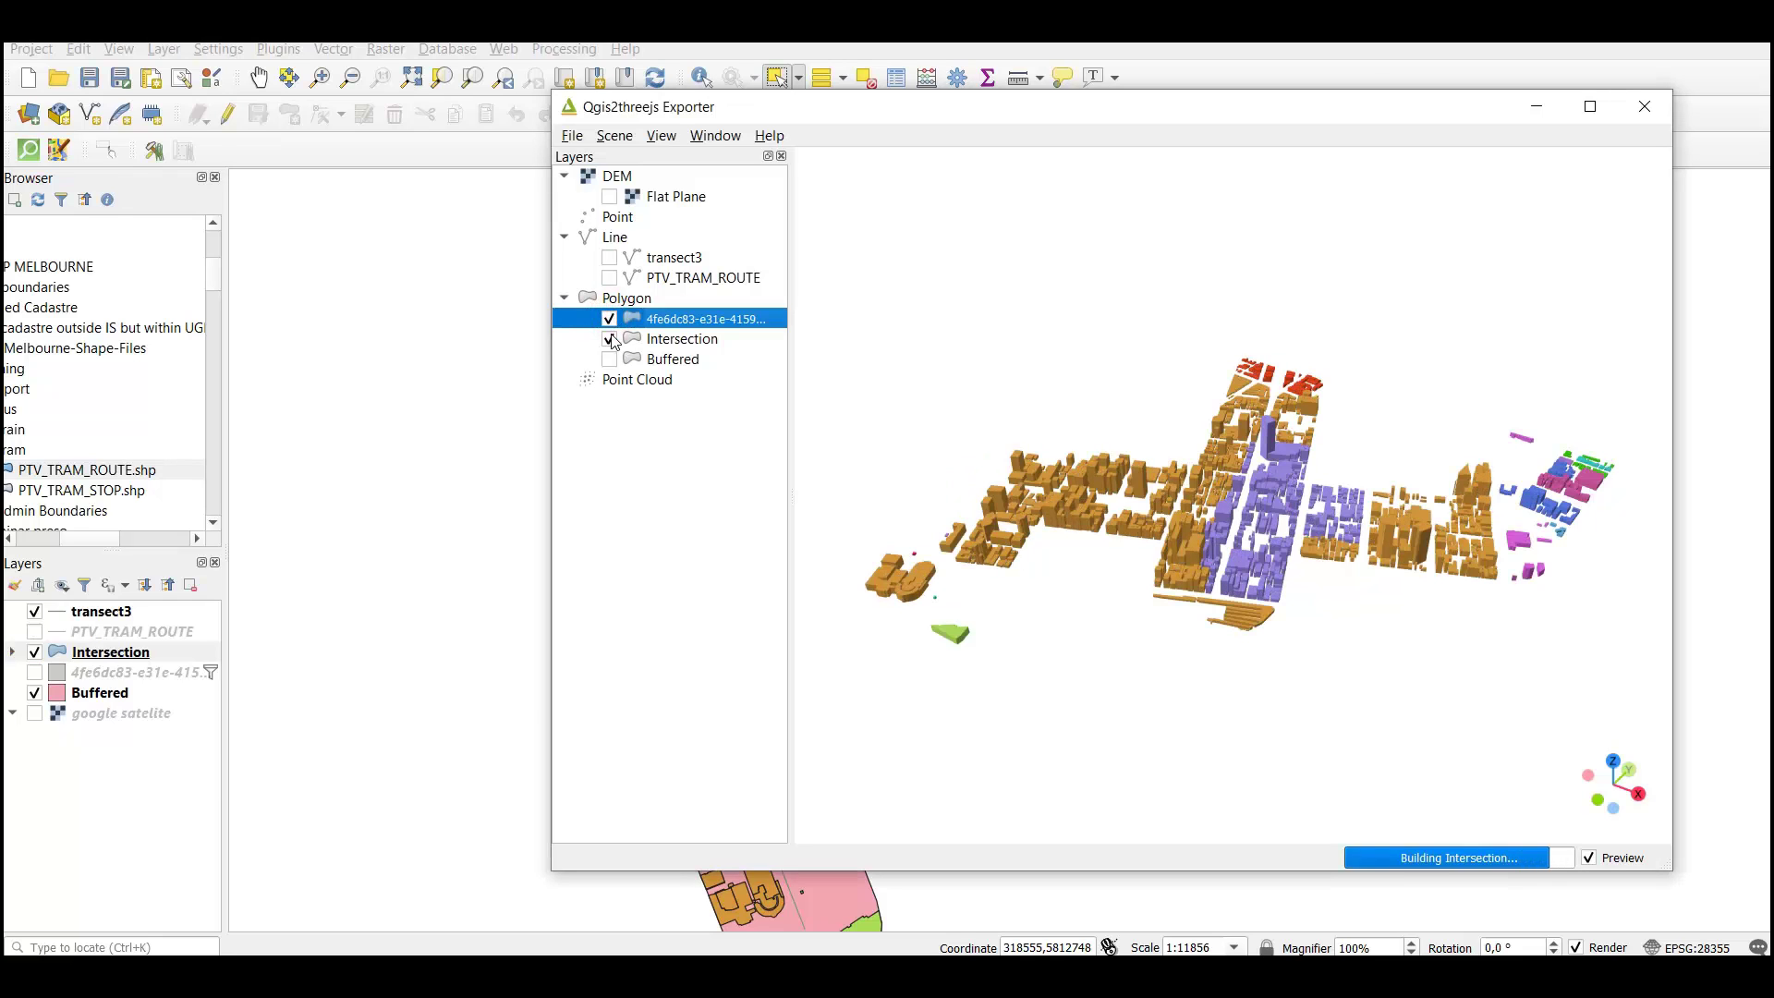
left_click(609, 339)
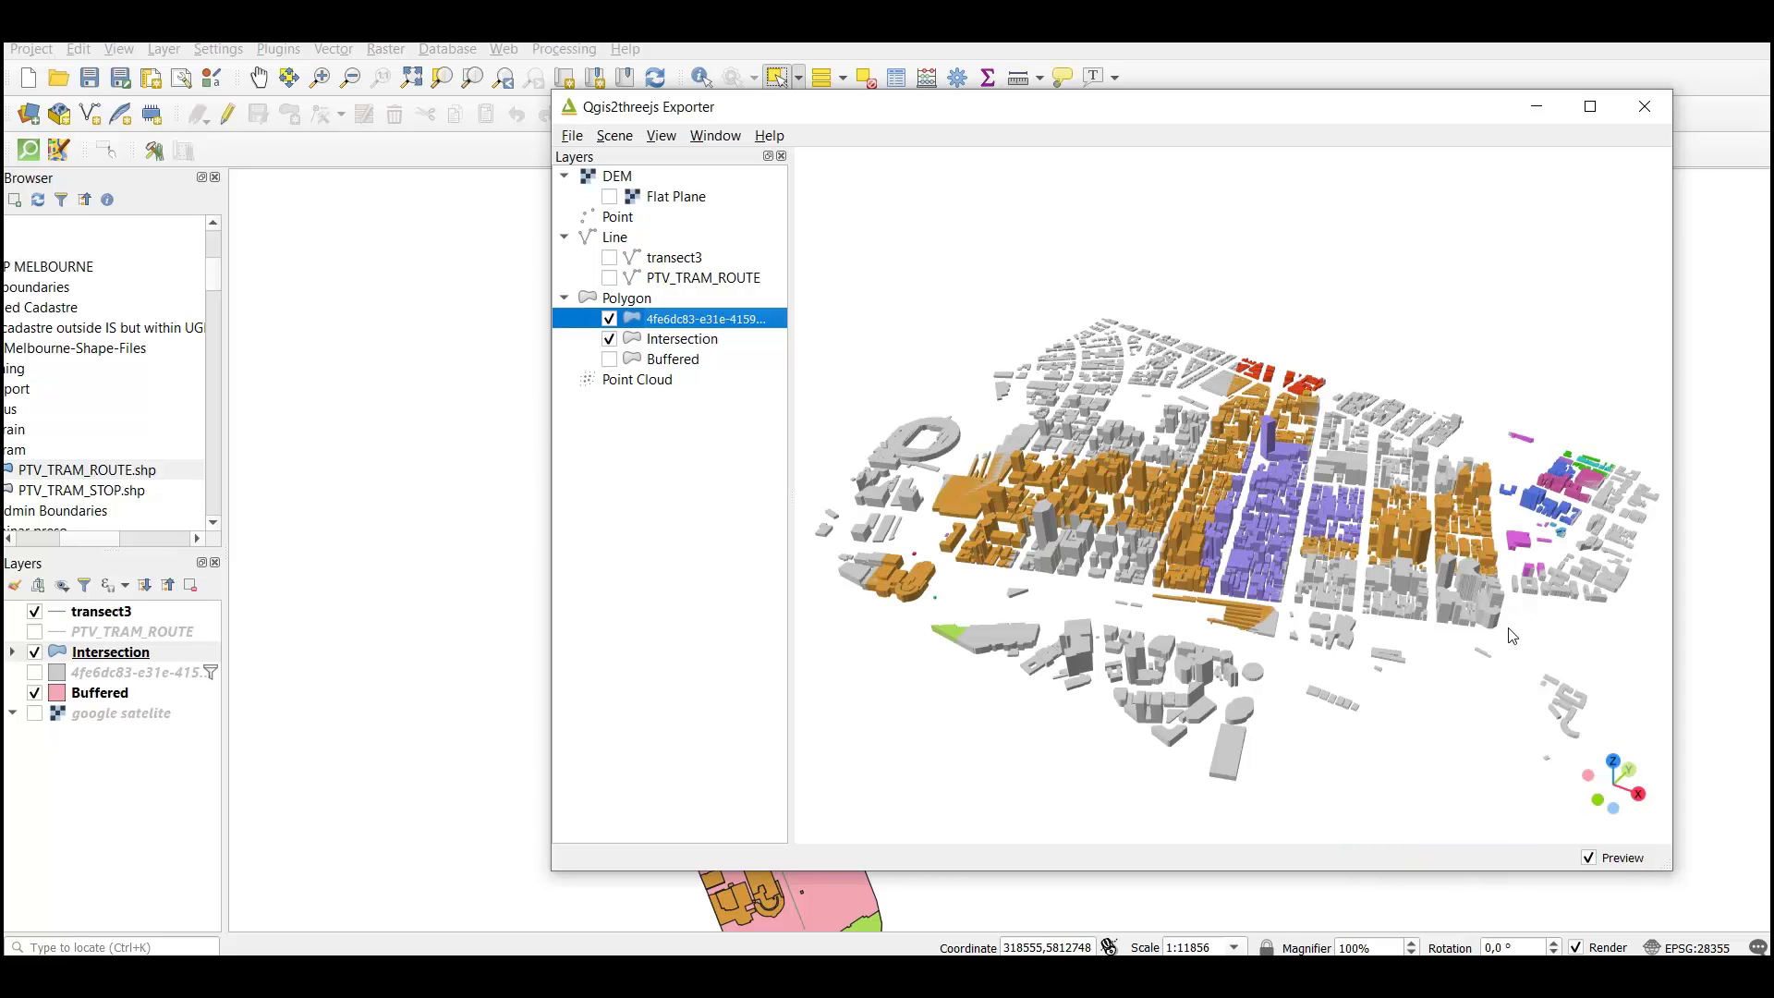
left_click_drag(1511, 635, 1483, 522)
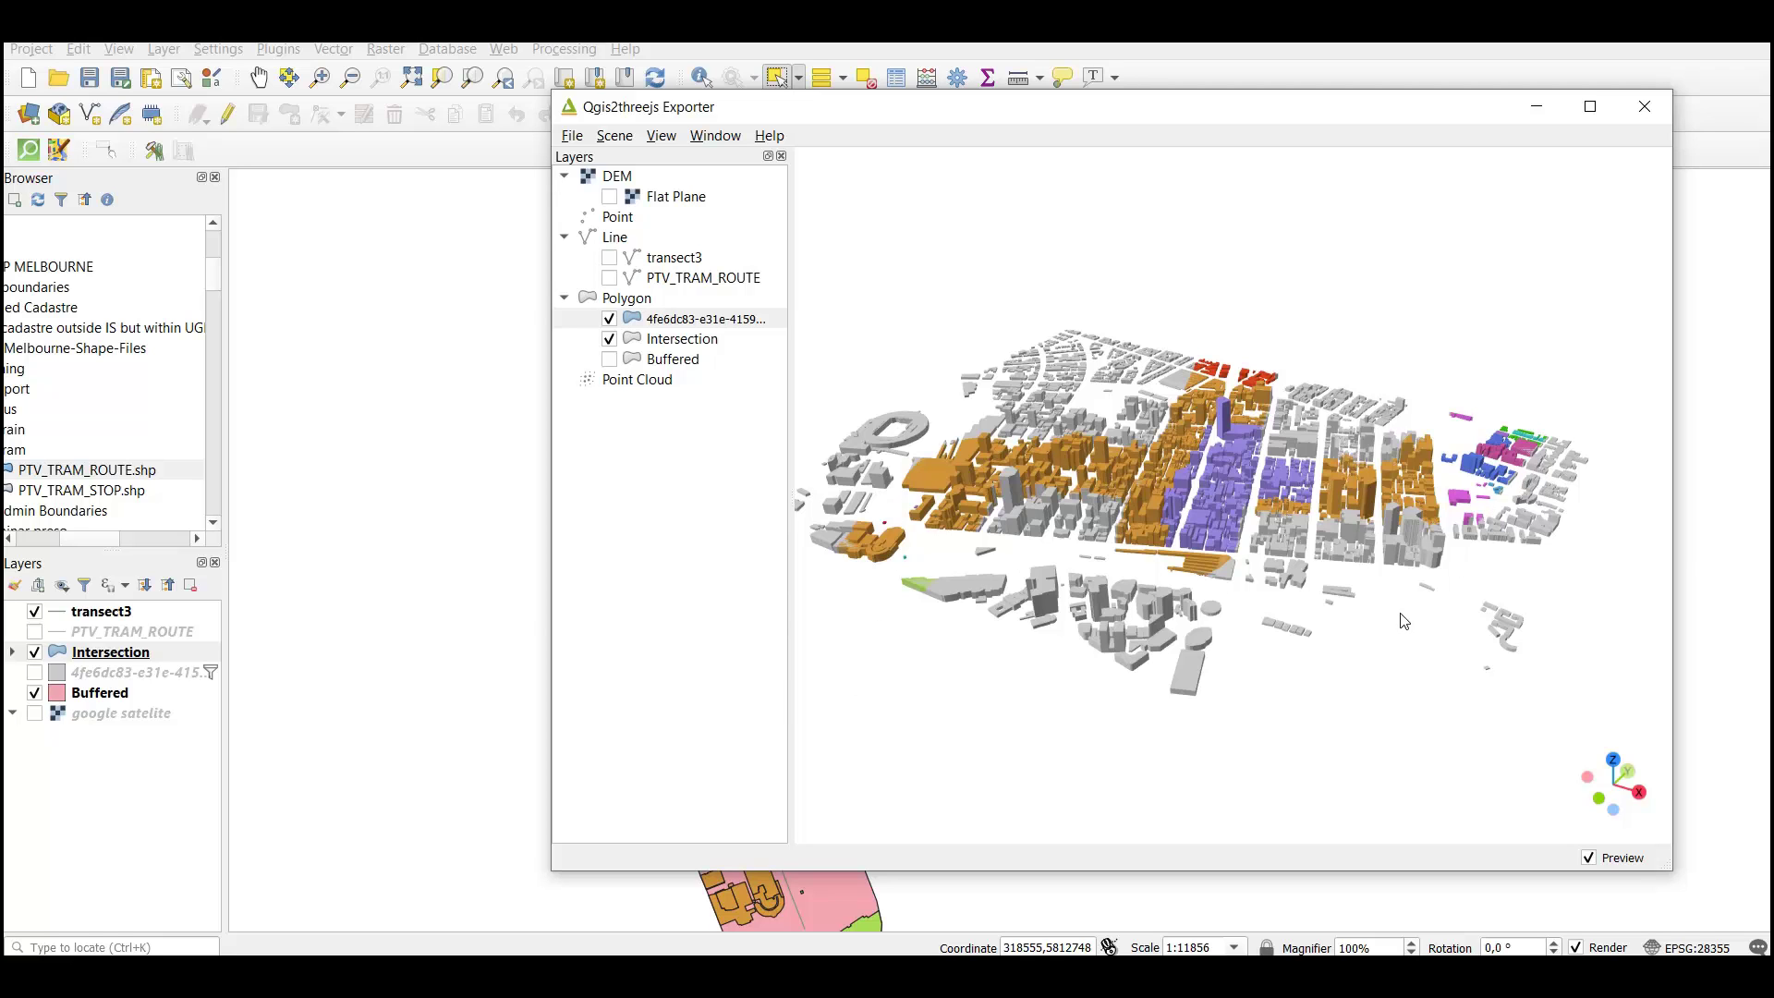
scroll(1017, 518, "up", 3)
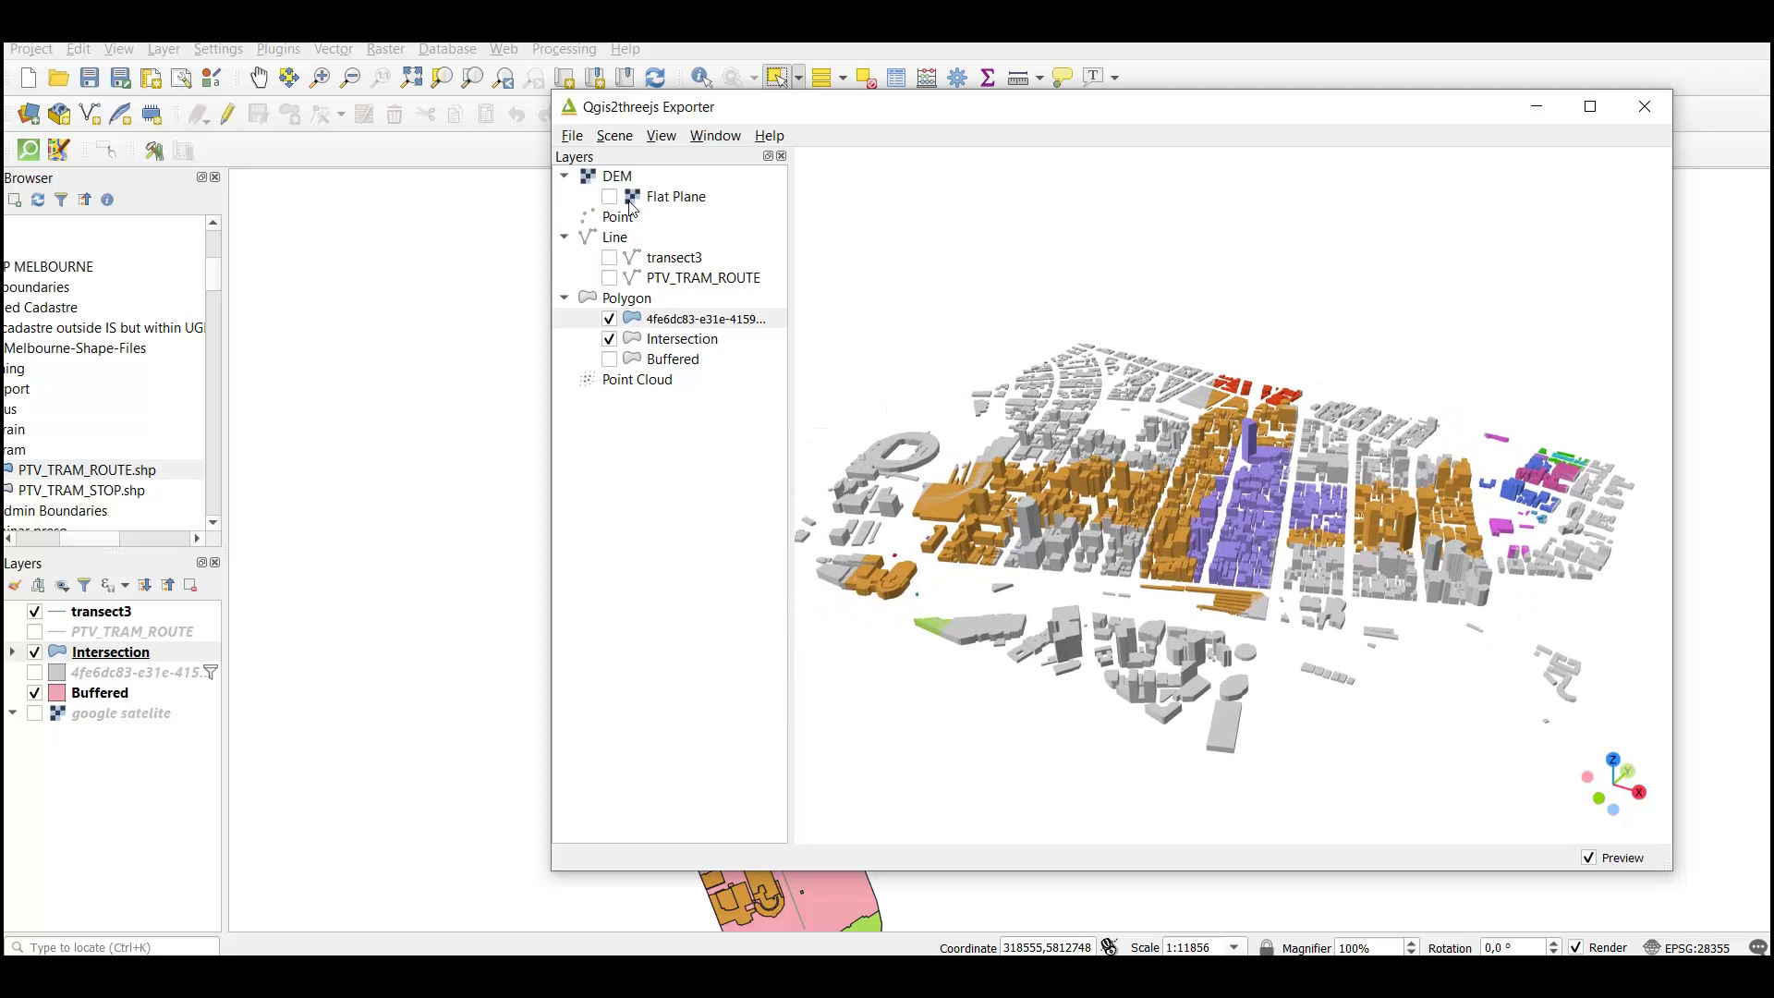
Add the Flat Plane to the 3D scene and turn on the google satelite layer as its base imagery
left_click(610, 197)
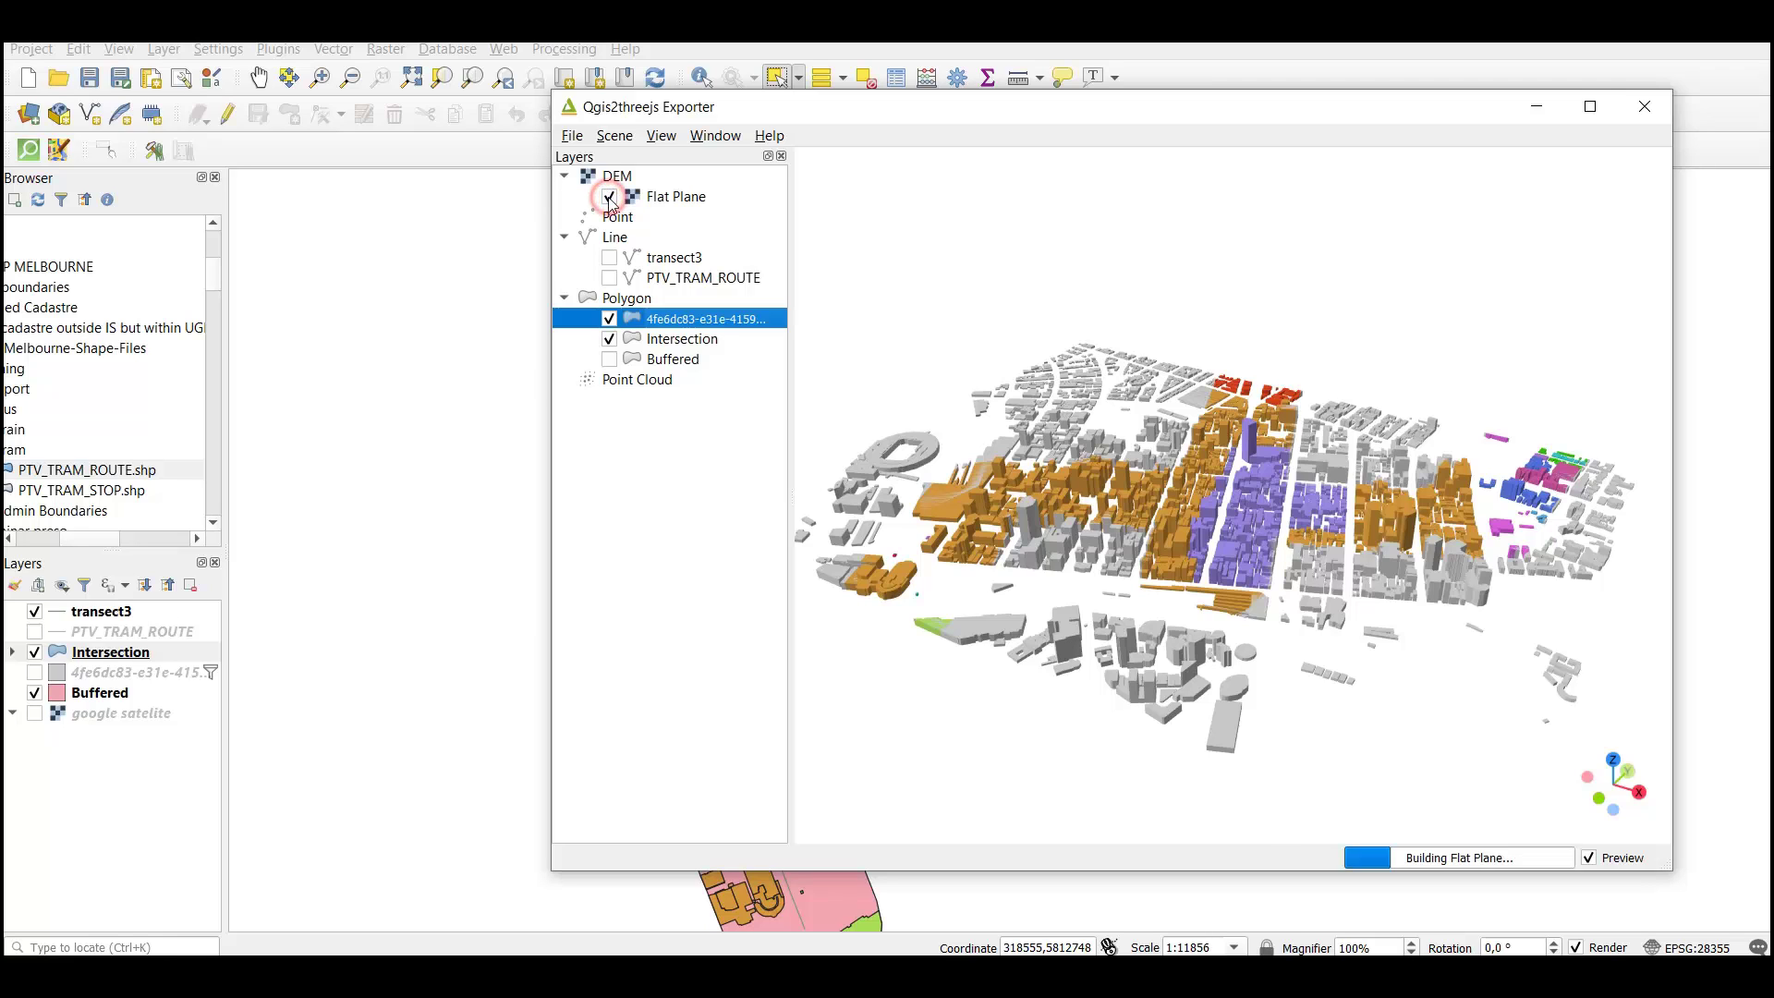
left_click(35, 713)
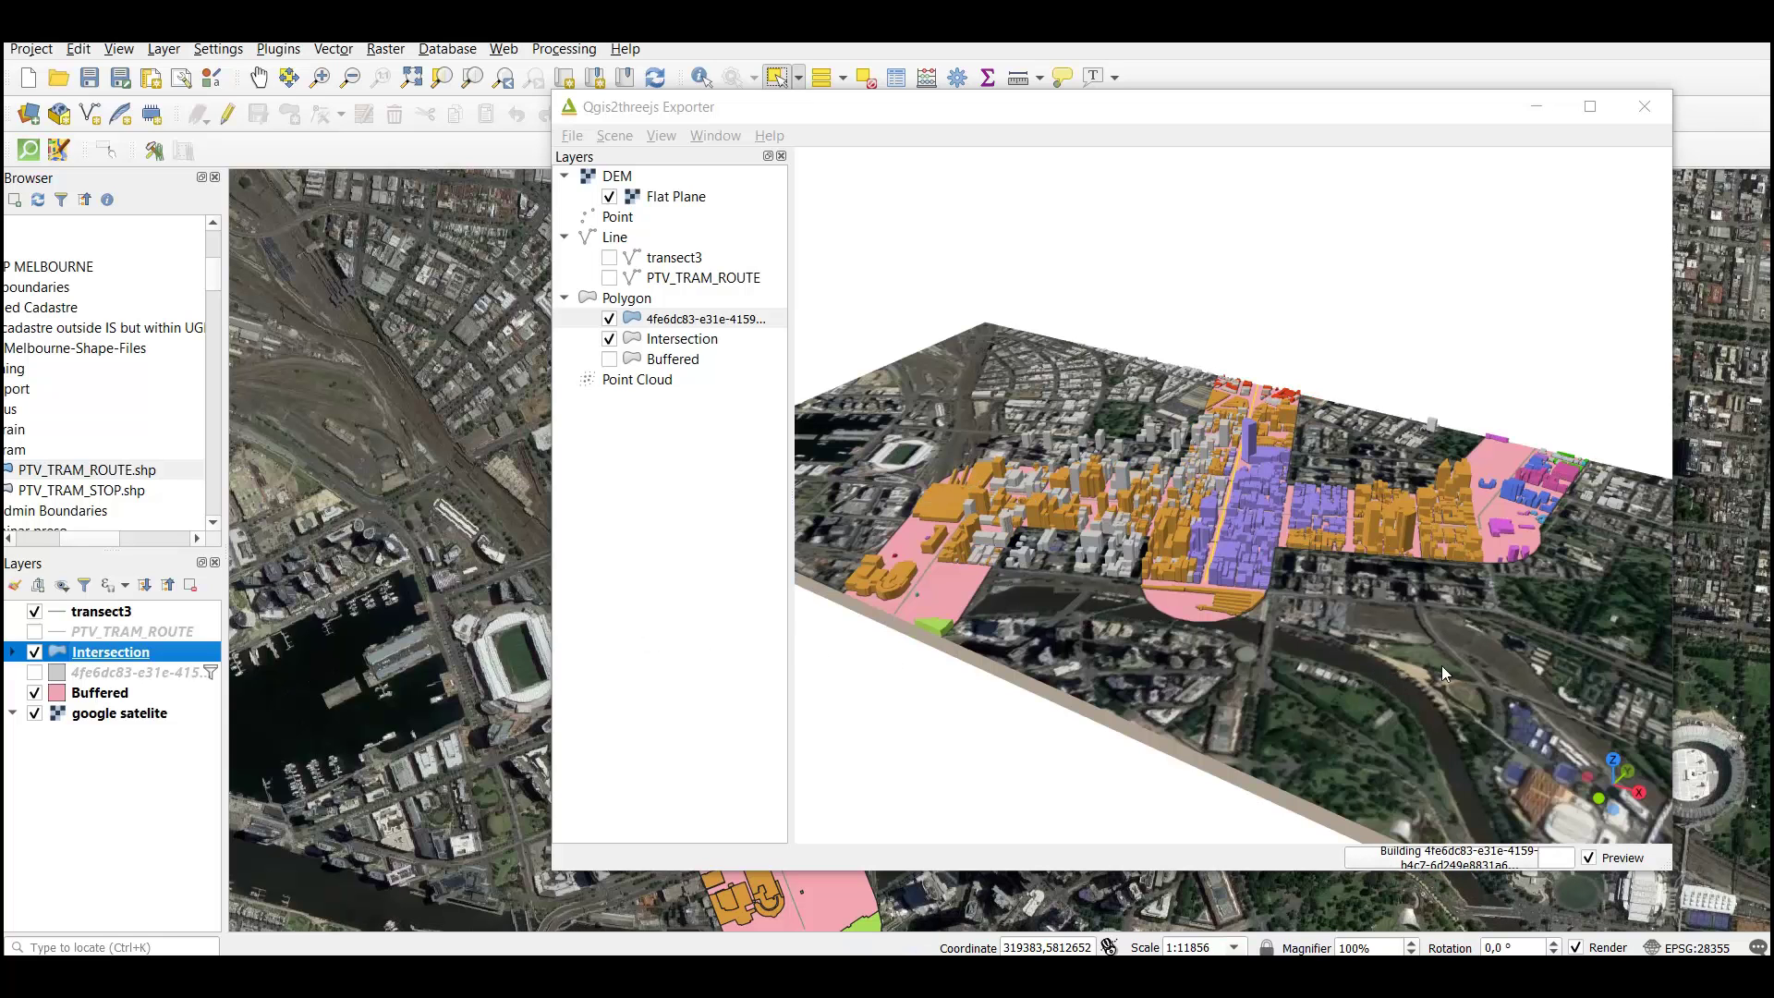
left_click(1493, 656)
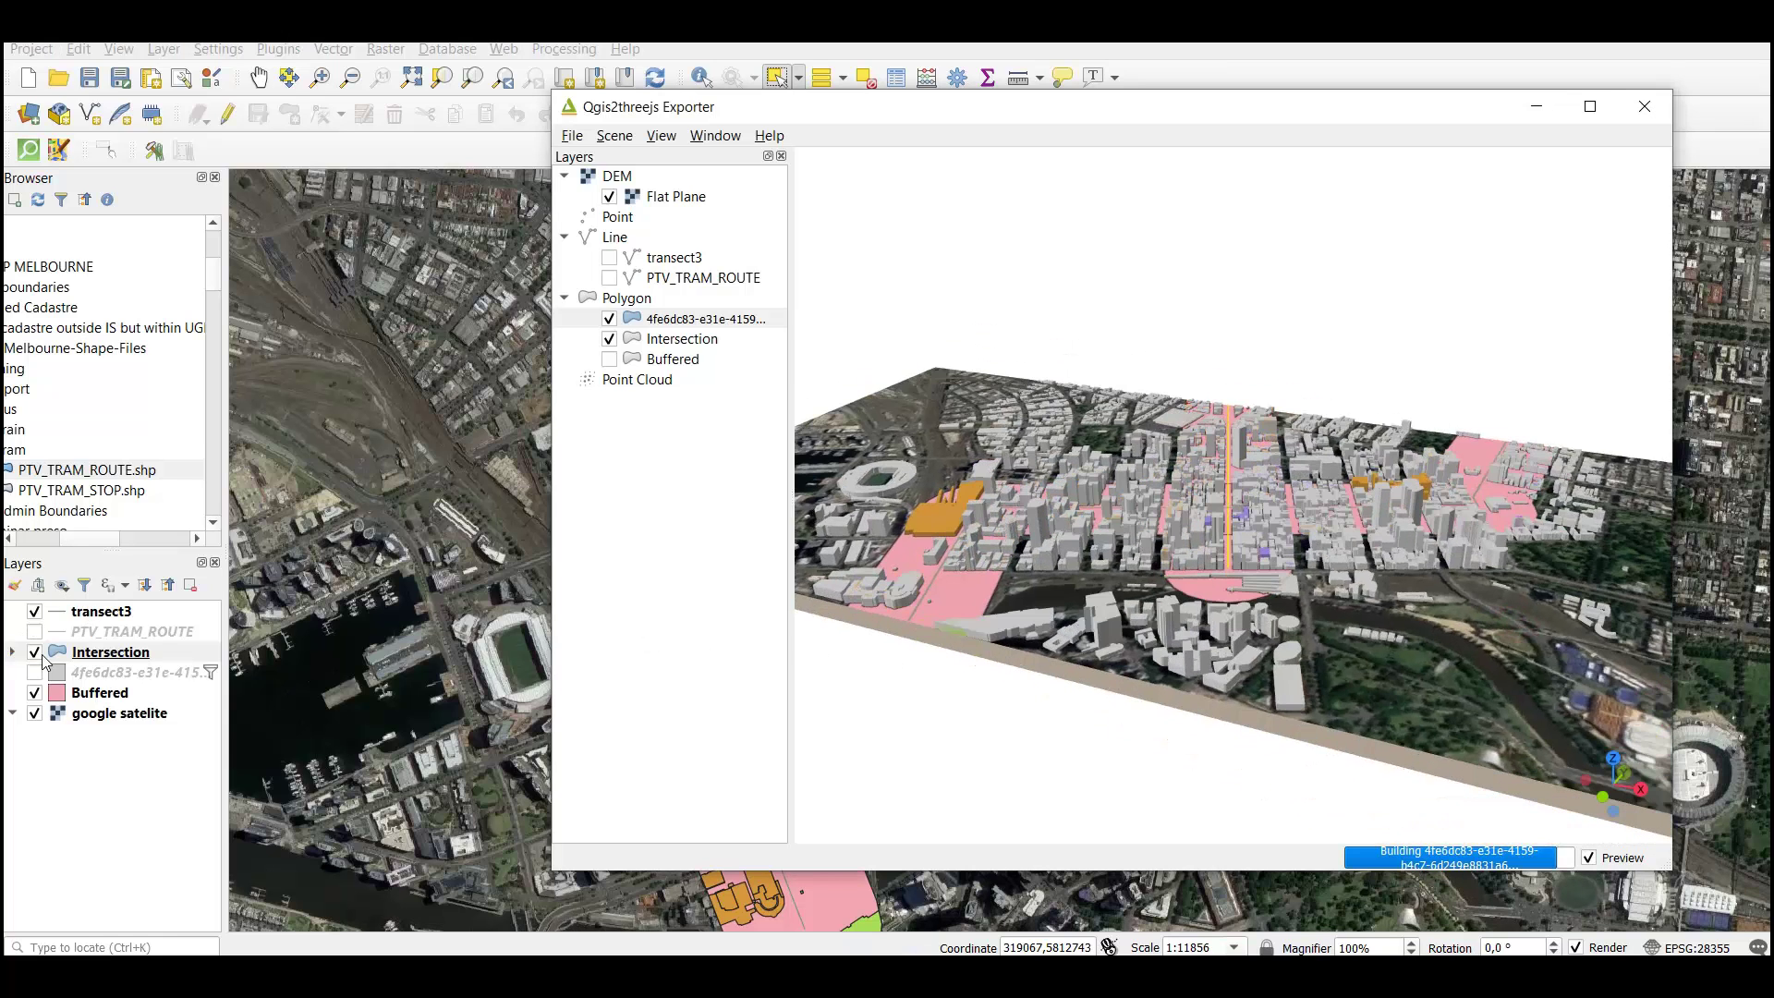
Hide the Buffered and transect3 layers in the QGIS map and inspect the 3D buildings over the satellite imagery
left_click(43, 654)
left_click(35, 693)
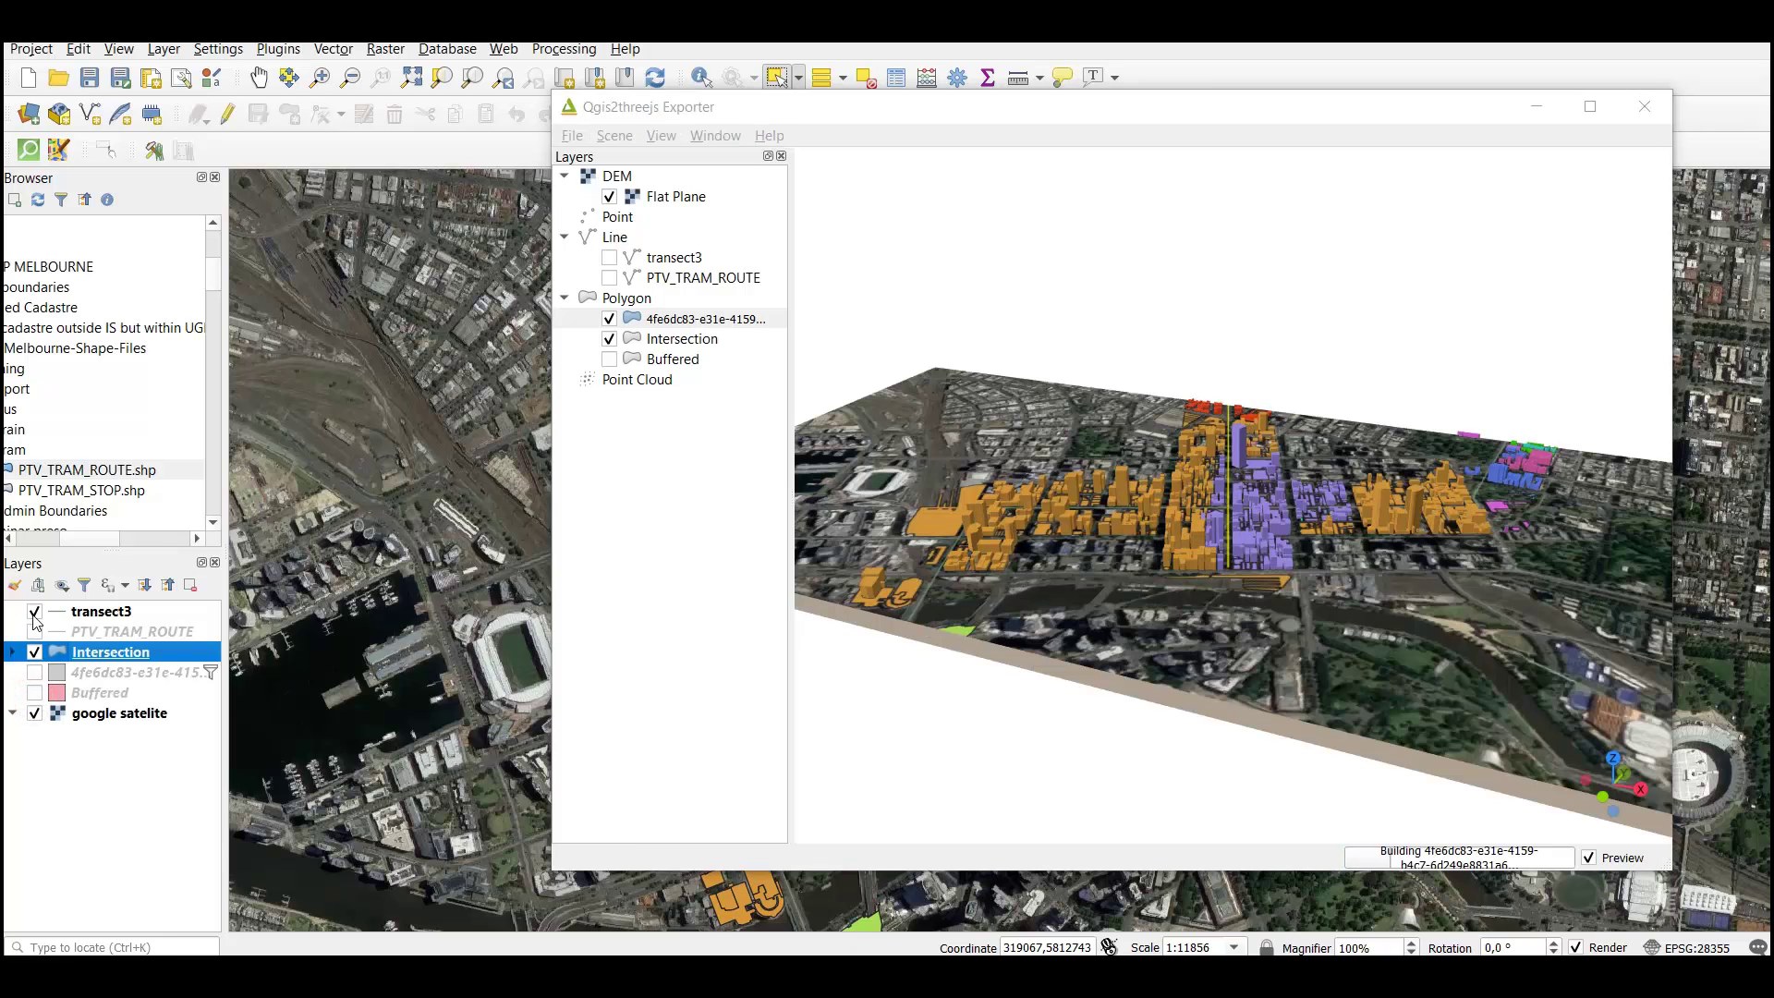
left_click(34, 611)
left_click(1406, 617)
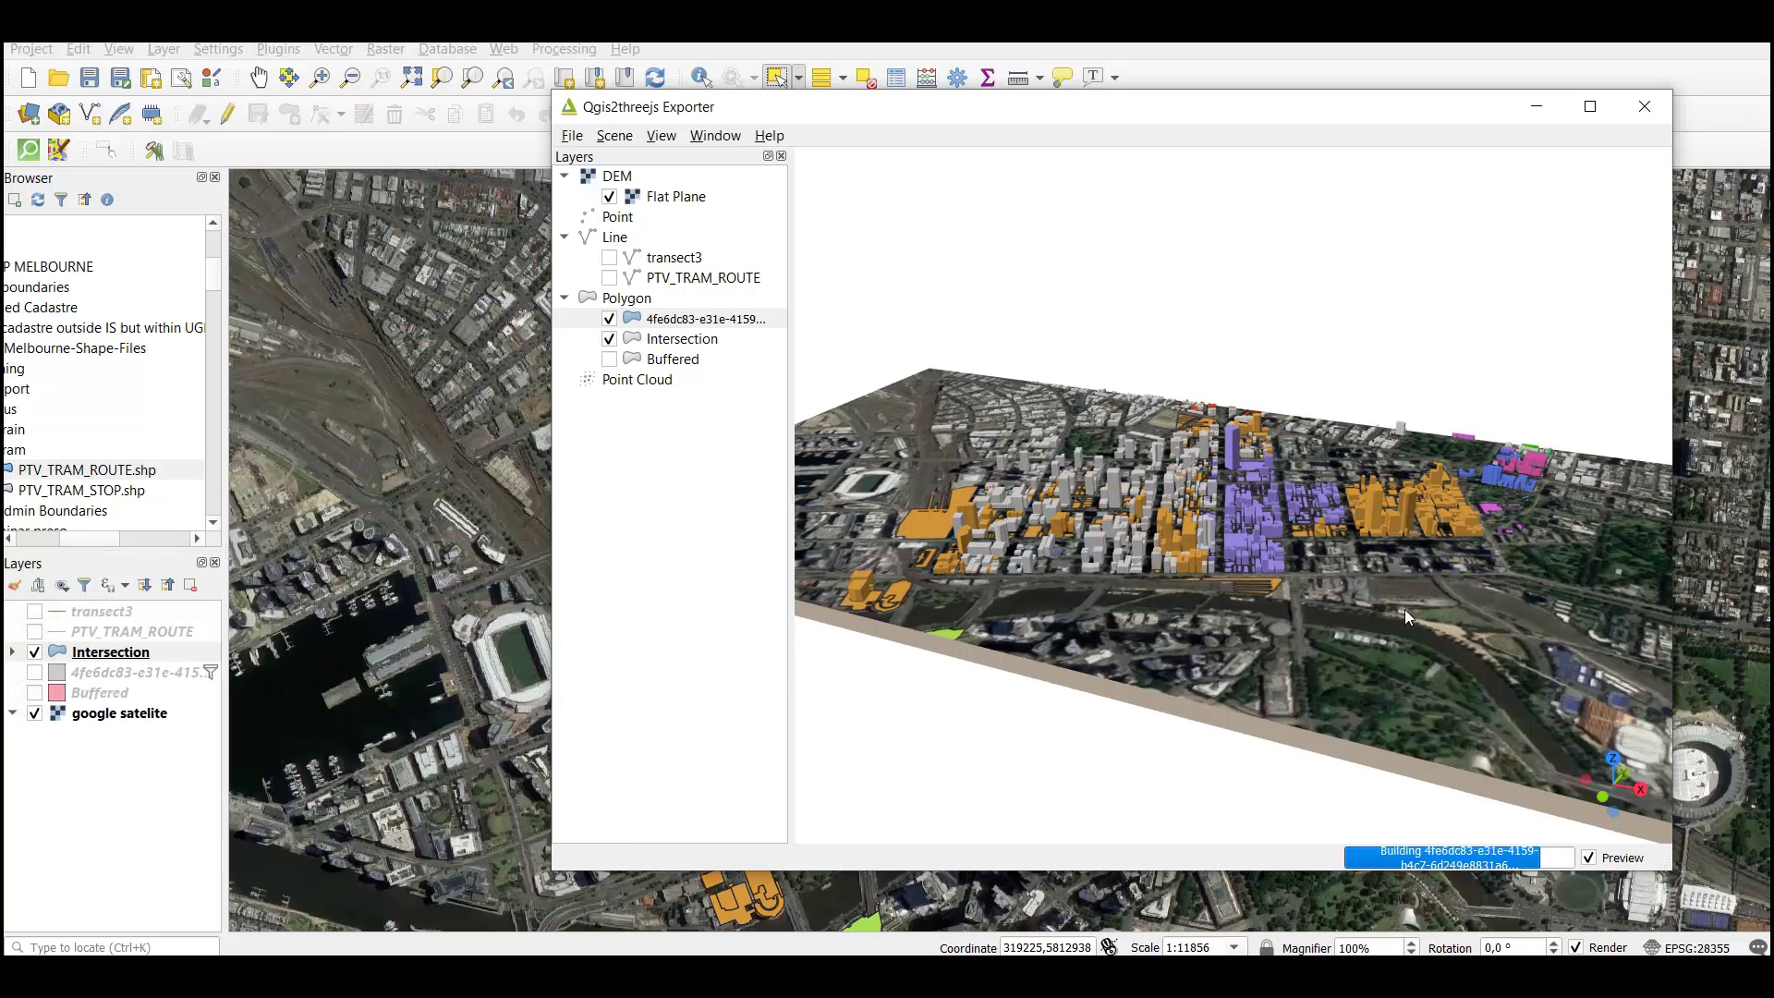
left_click_drag(1459, 629, 1422, 605)
scroll(1386, 665, "up", 3)
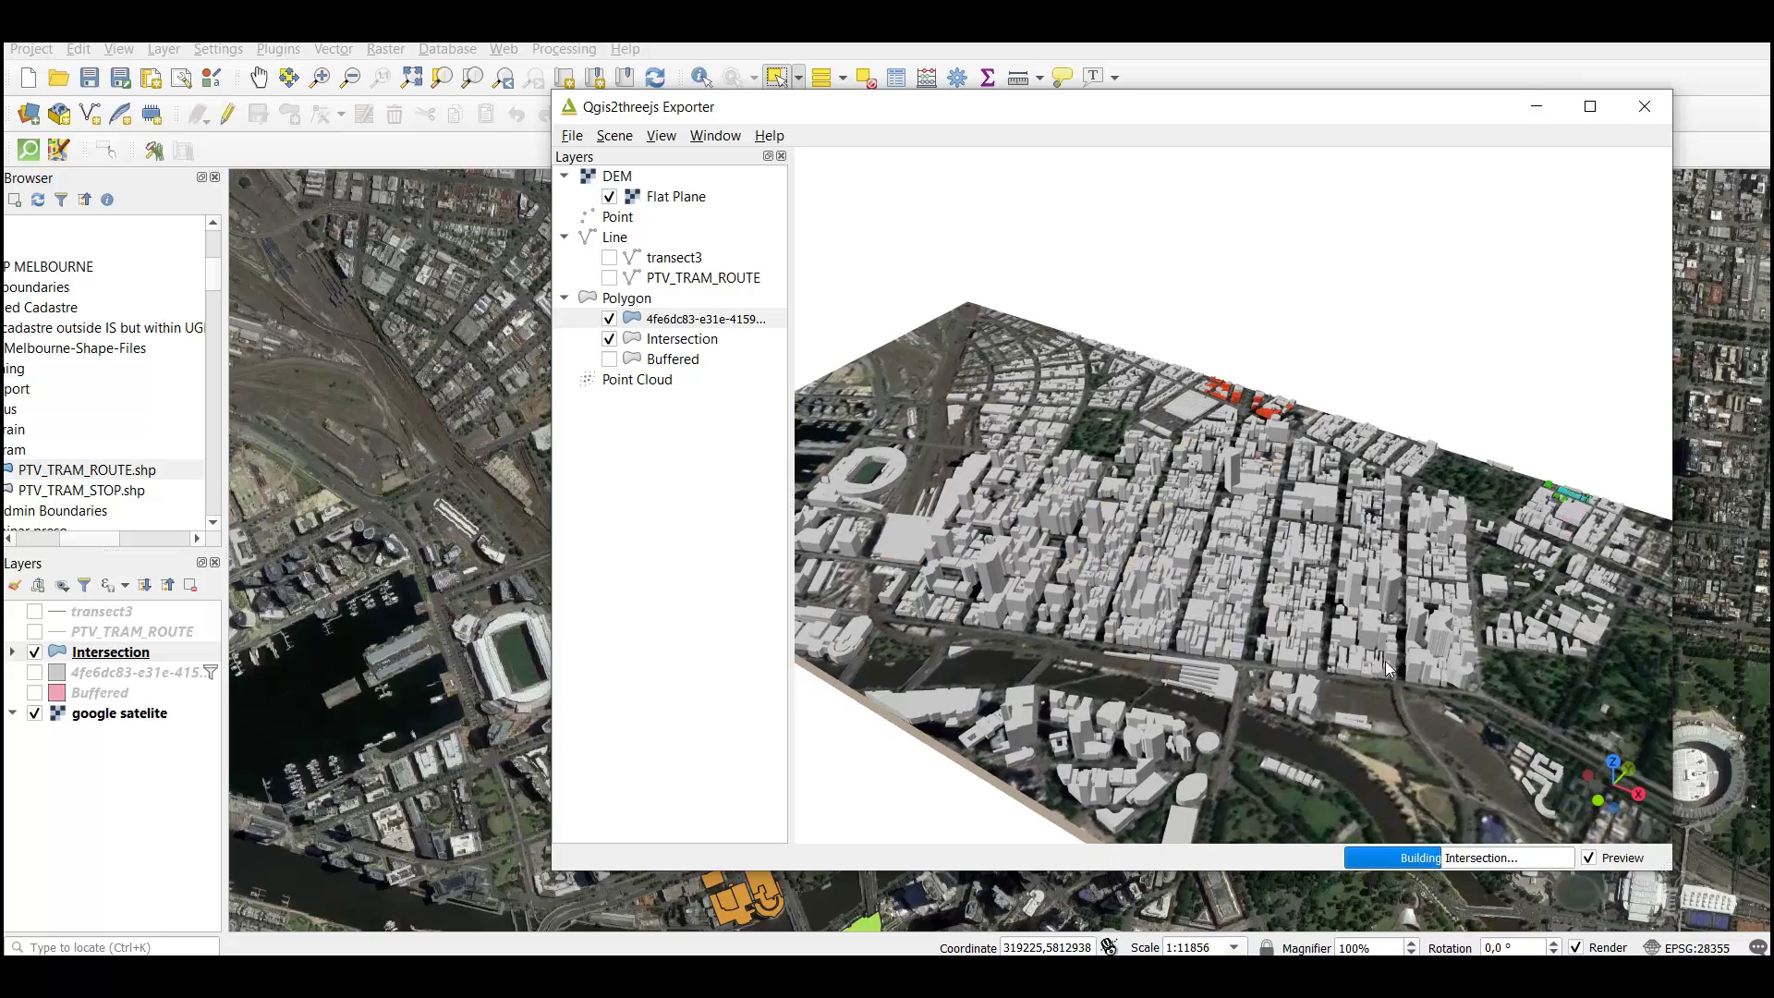
Examine the land-use-colored transect buildings and the surrounding grey buildings in the 3D preview from several angles, including close to street level
left_click_drag(1385, 665, 1252, 634)
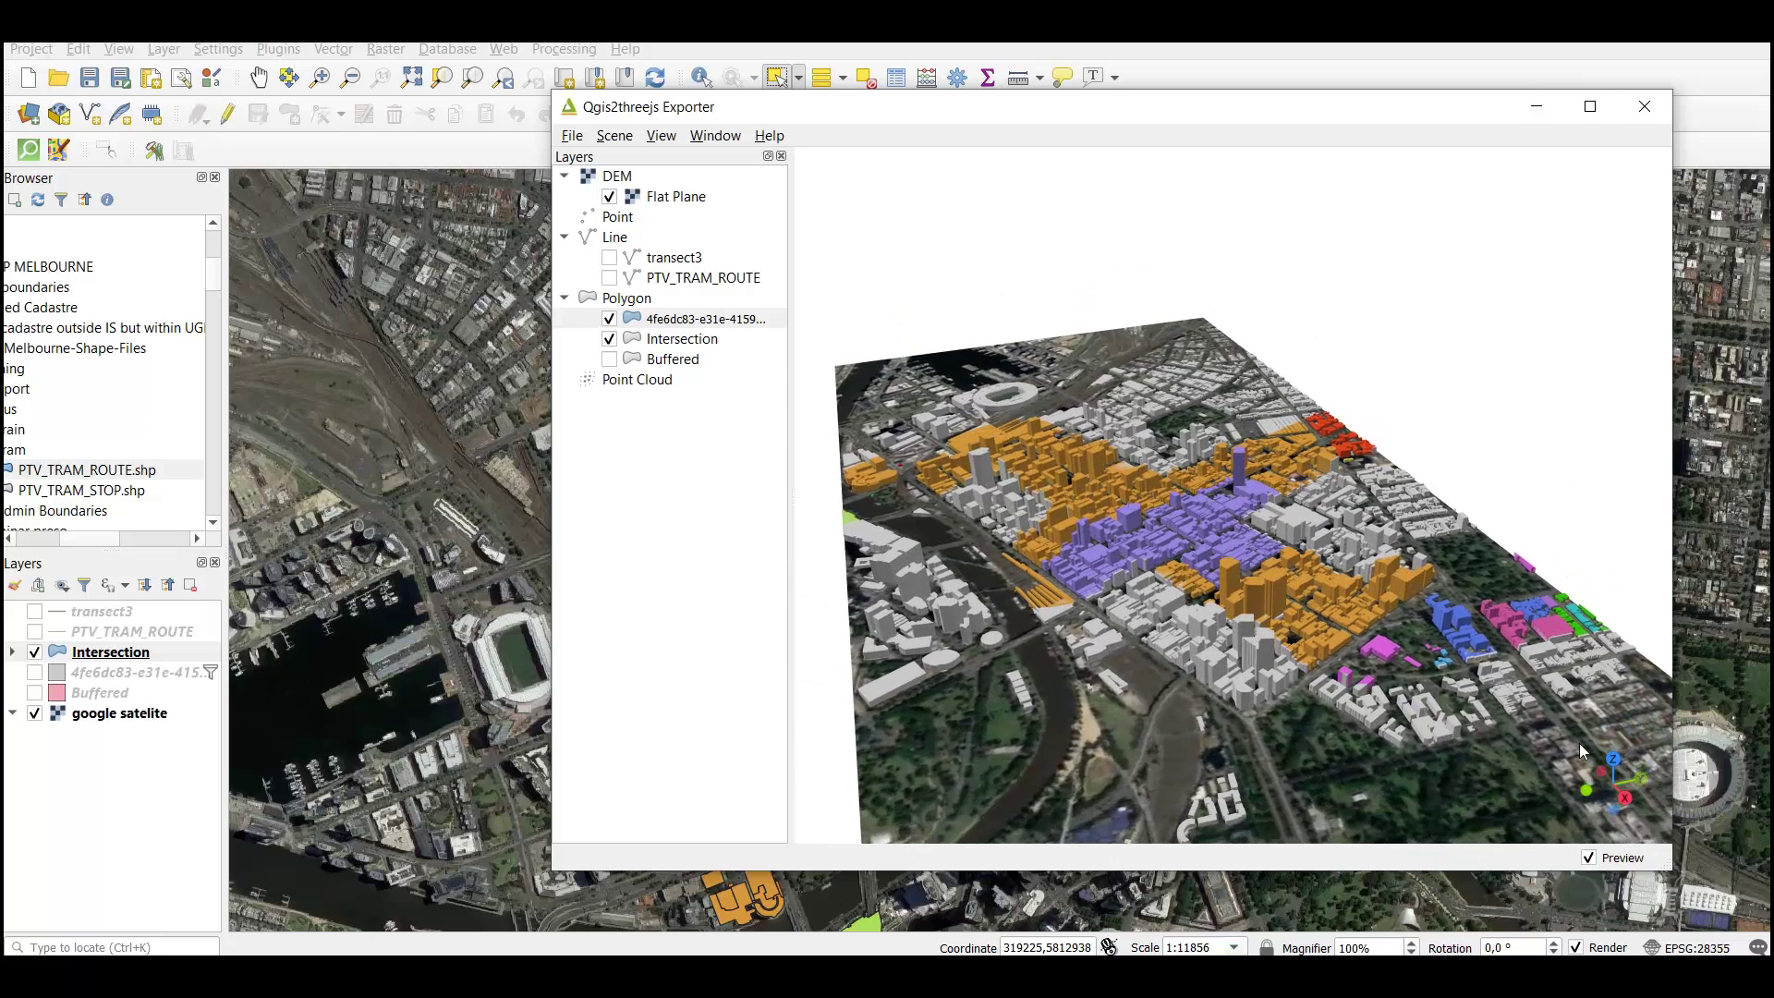
scroll(1478, 674, "up", 5)
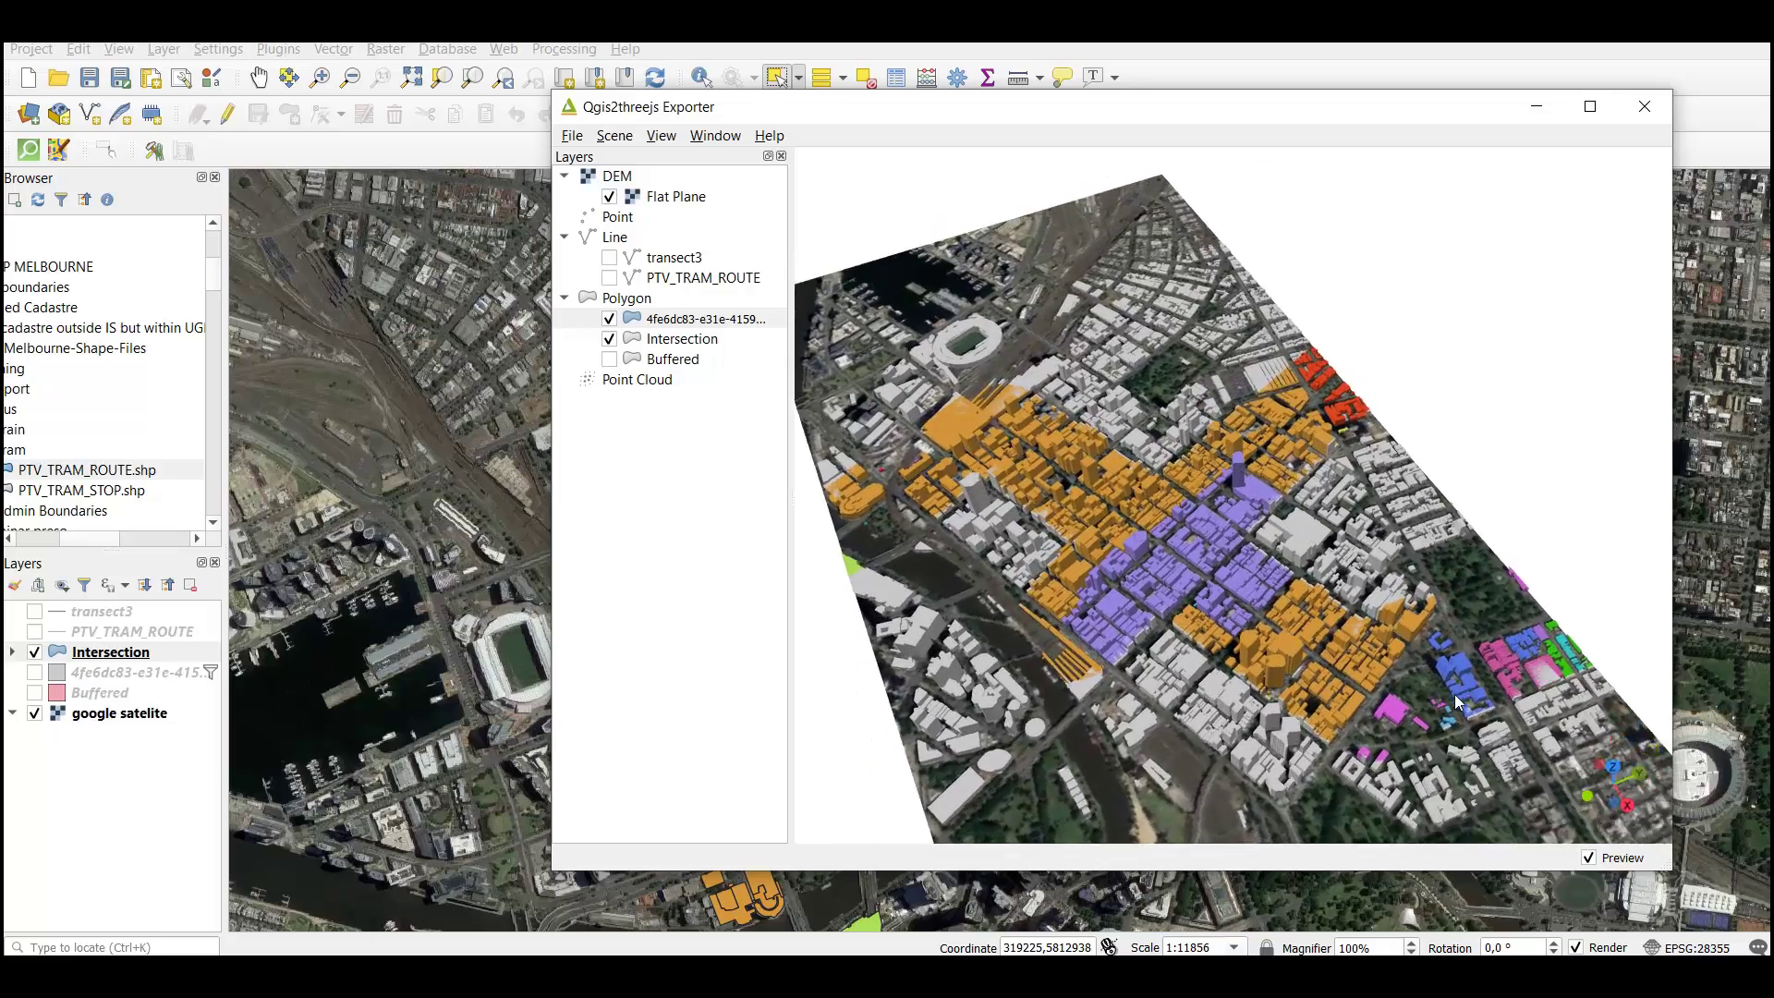
scroll(1155, 527, "down", 4)
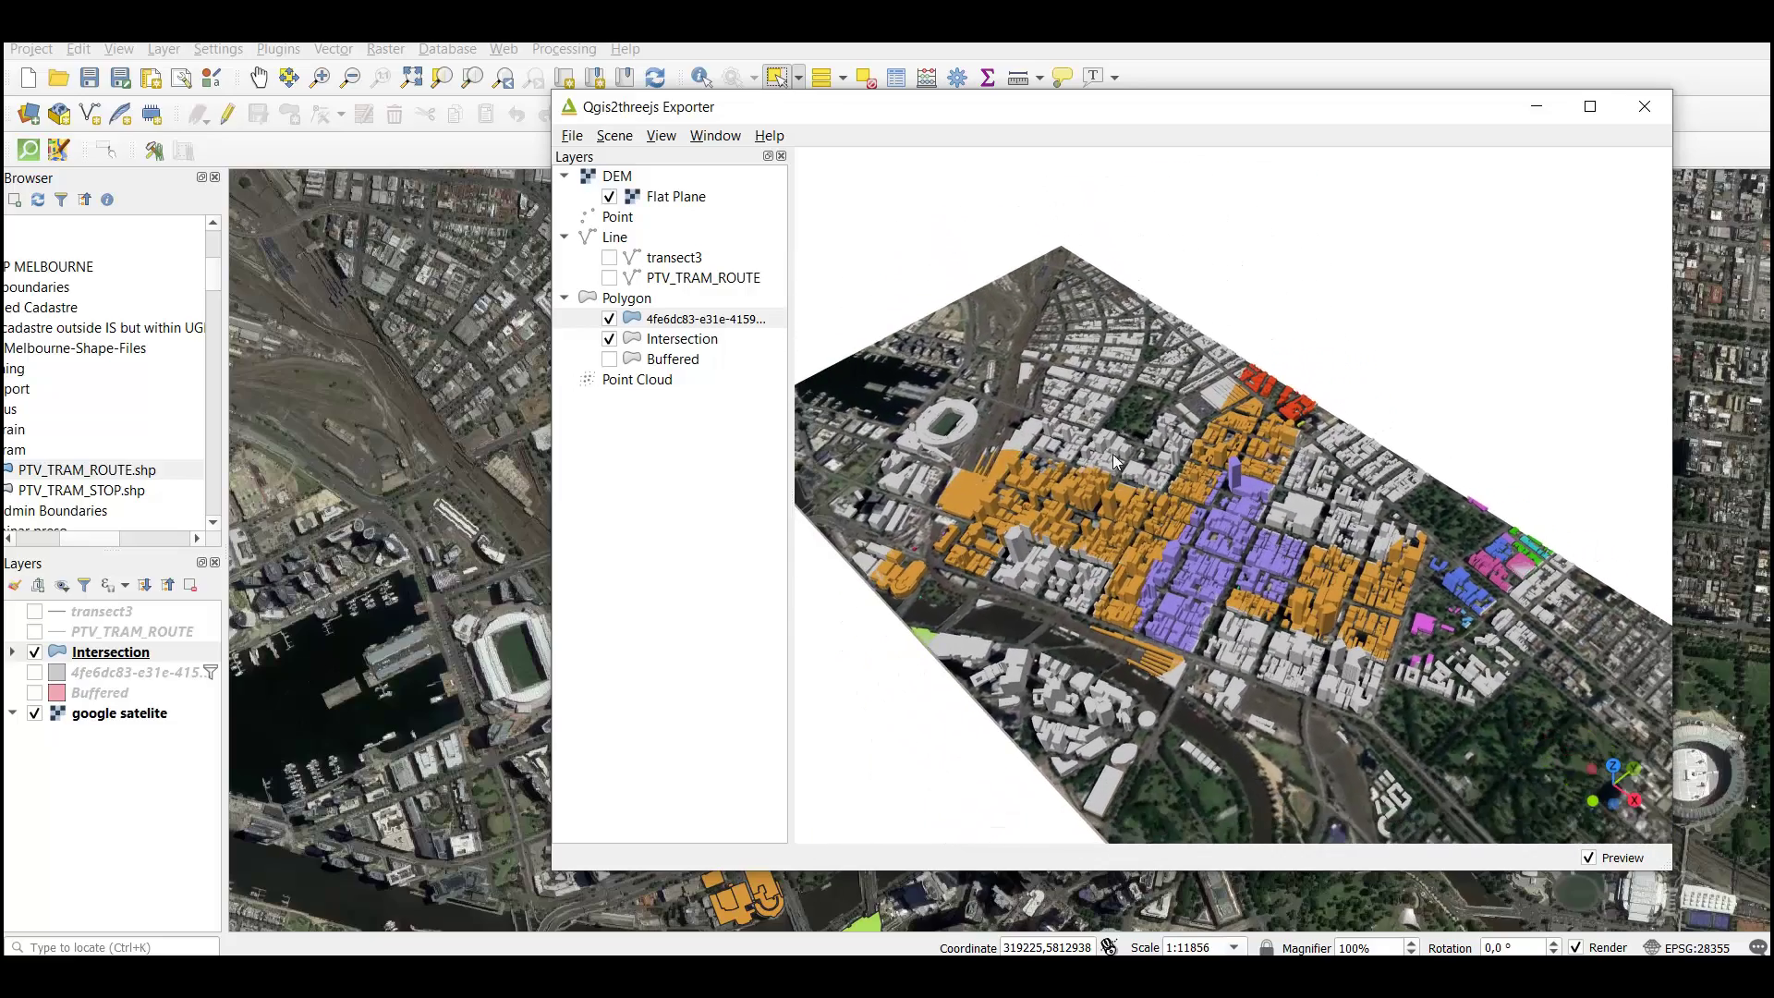
left_click_drag(1150, 565, 1298, 506)
scroll(1298, 506, "up", 2)
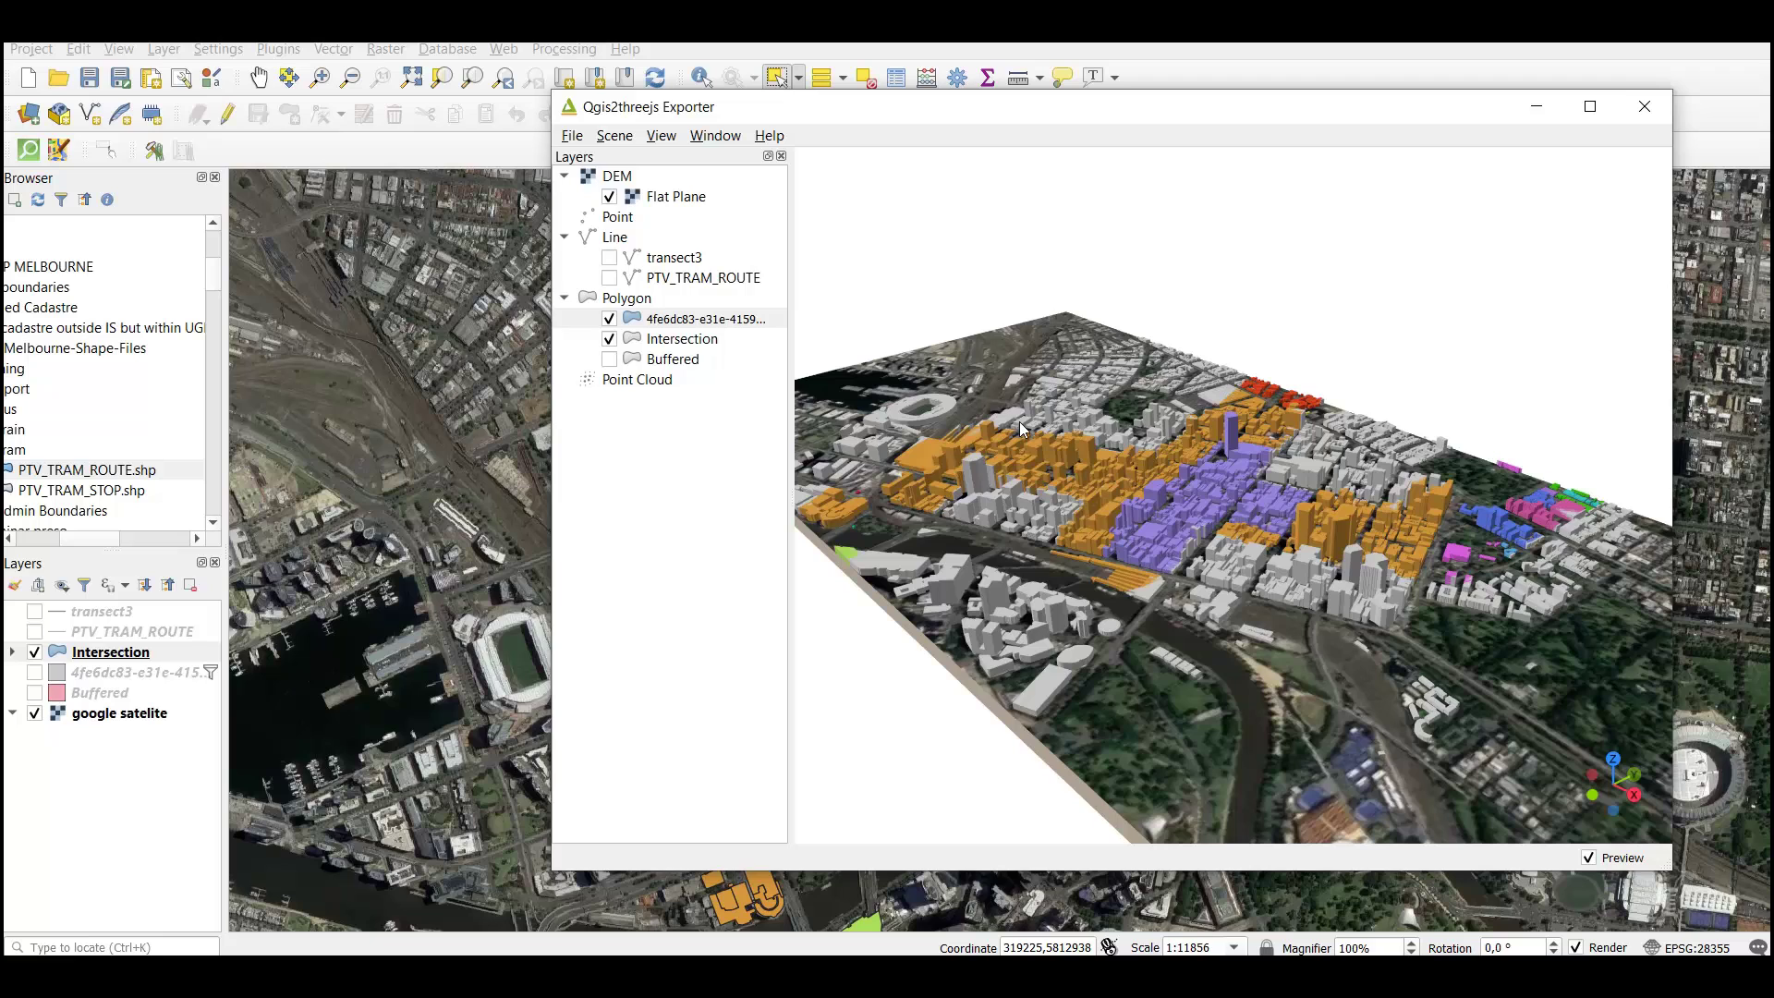
left_click_drag(1414, 596, 1432, 670)
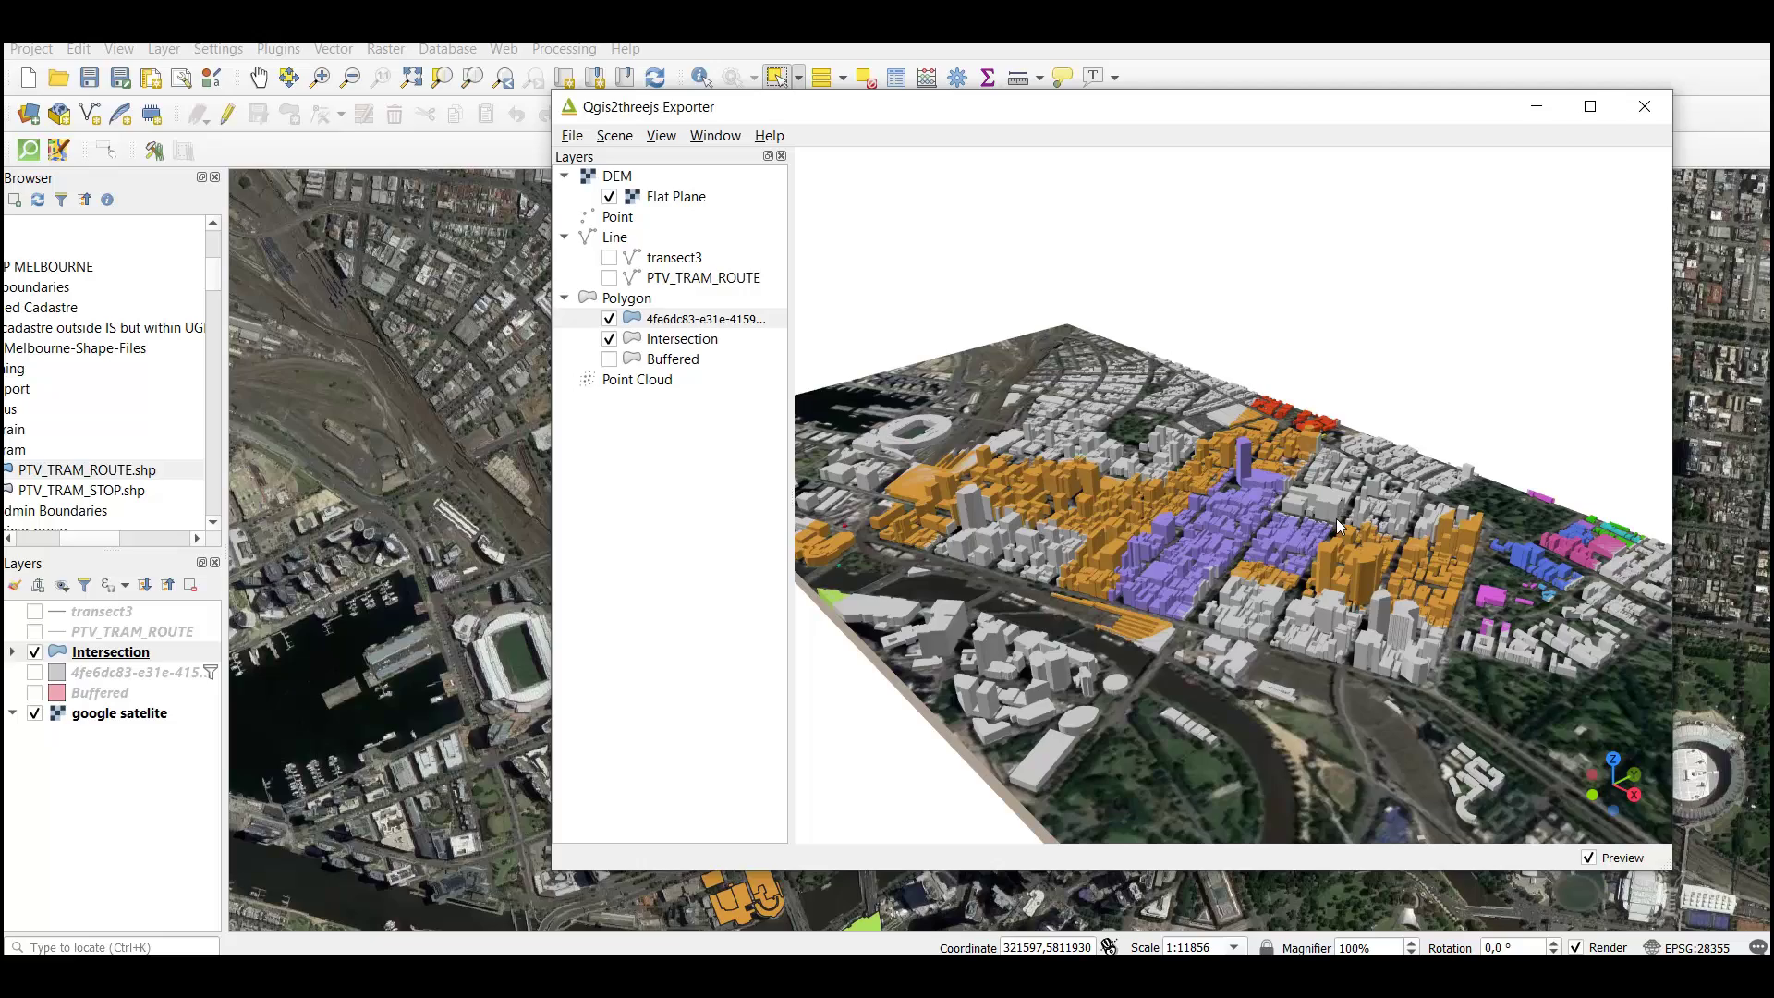
scroll(1307, 609, "up", 3)
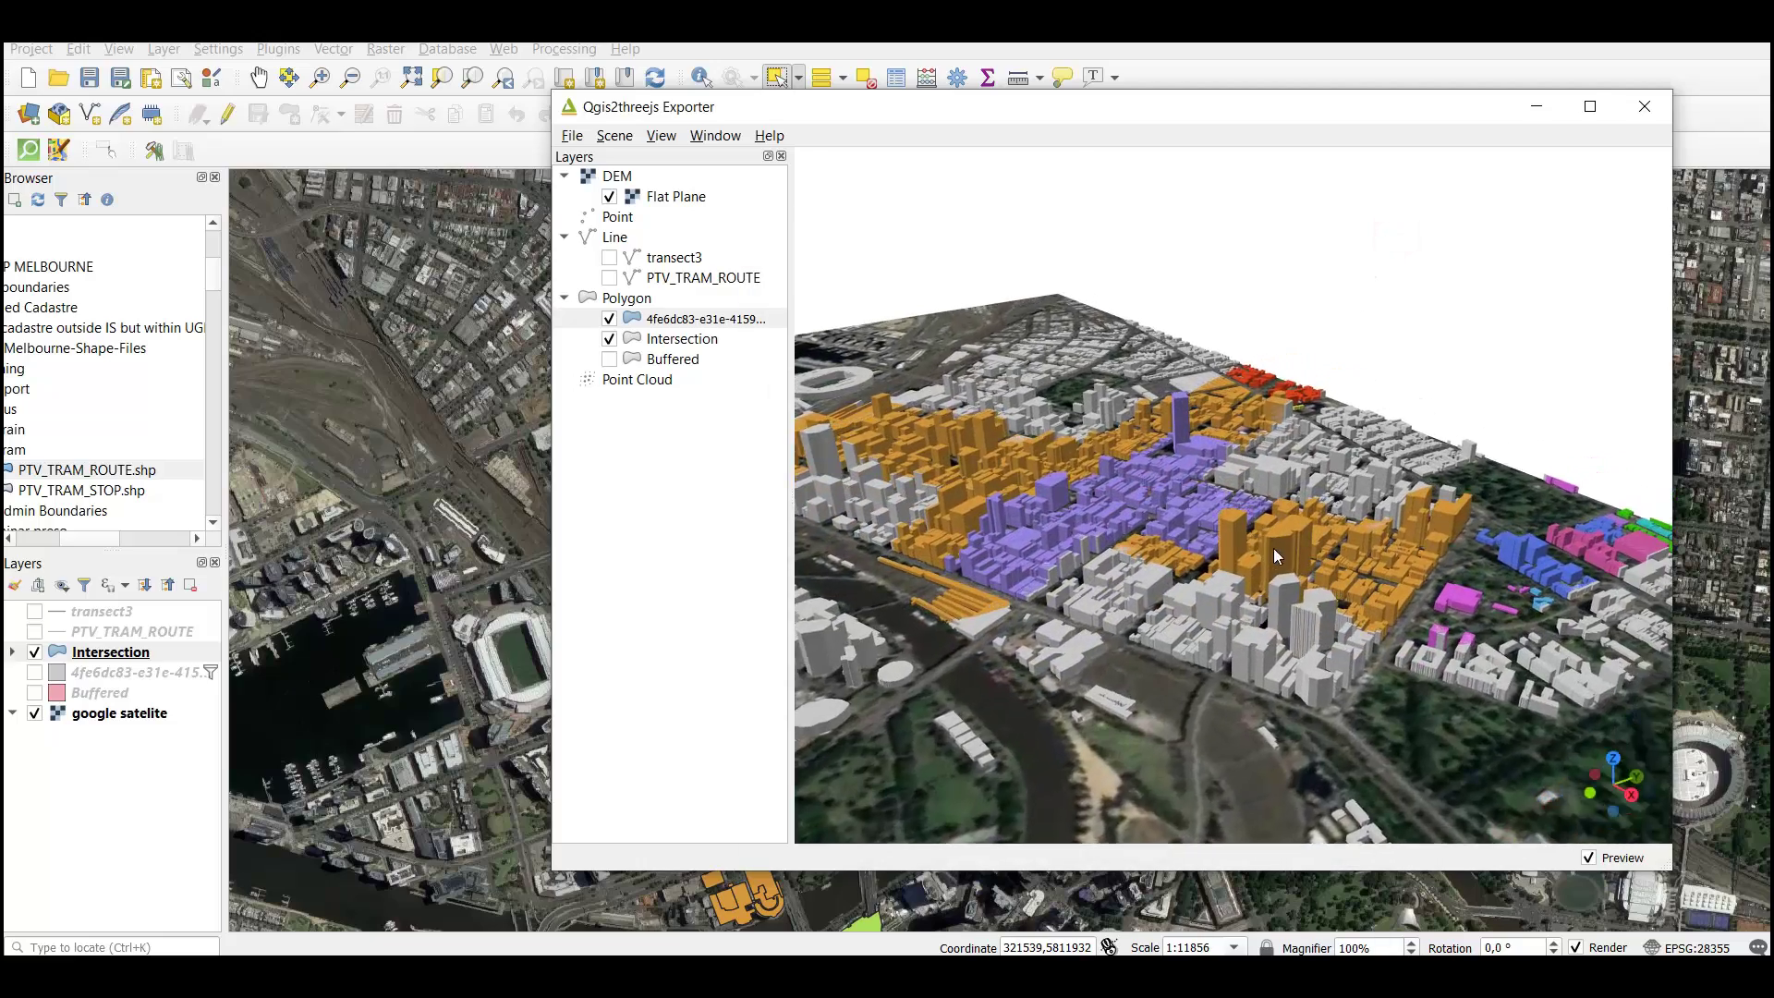
left_click_drag(1277, 555, 1751, 520)
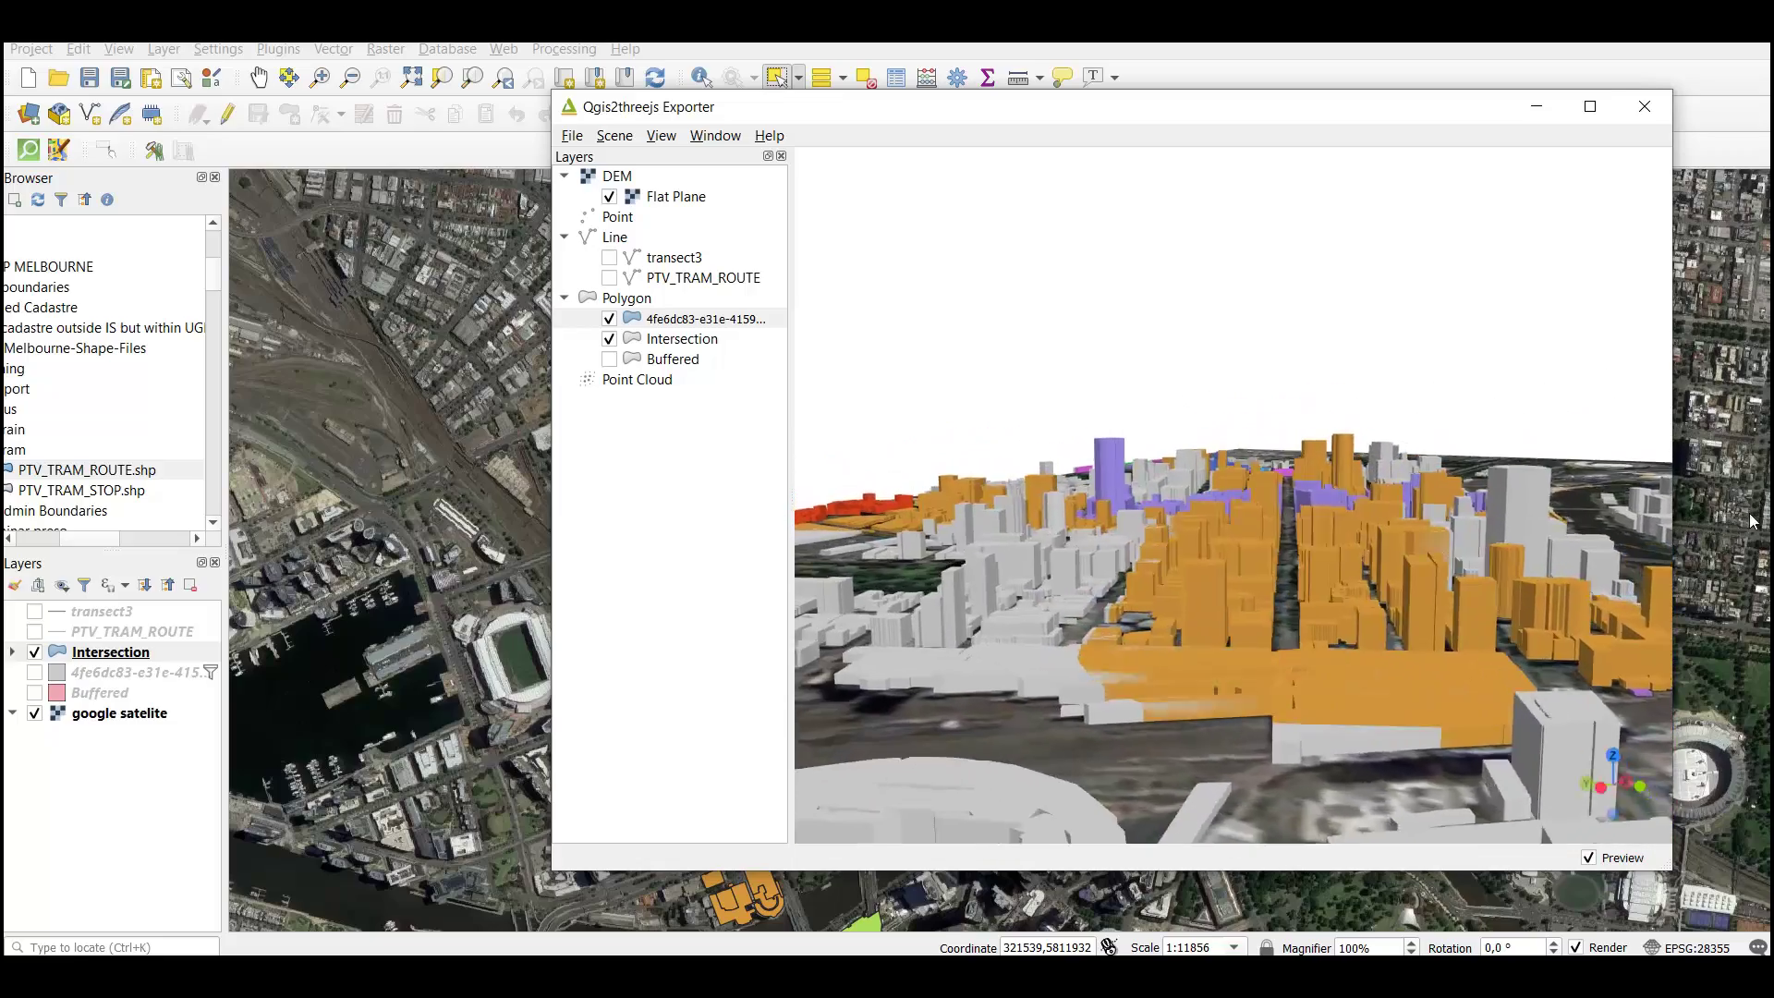